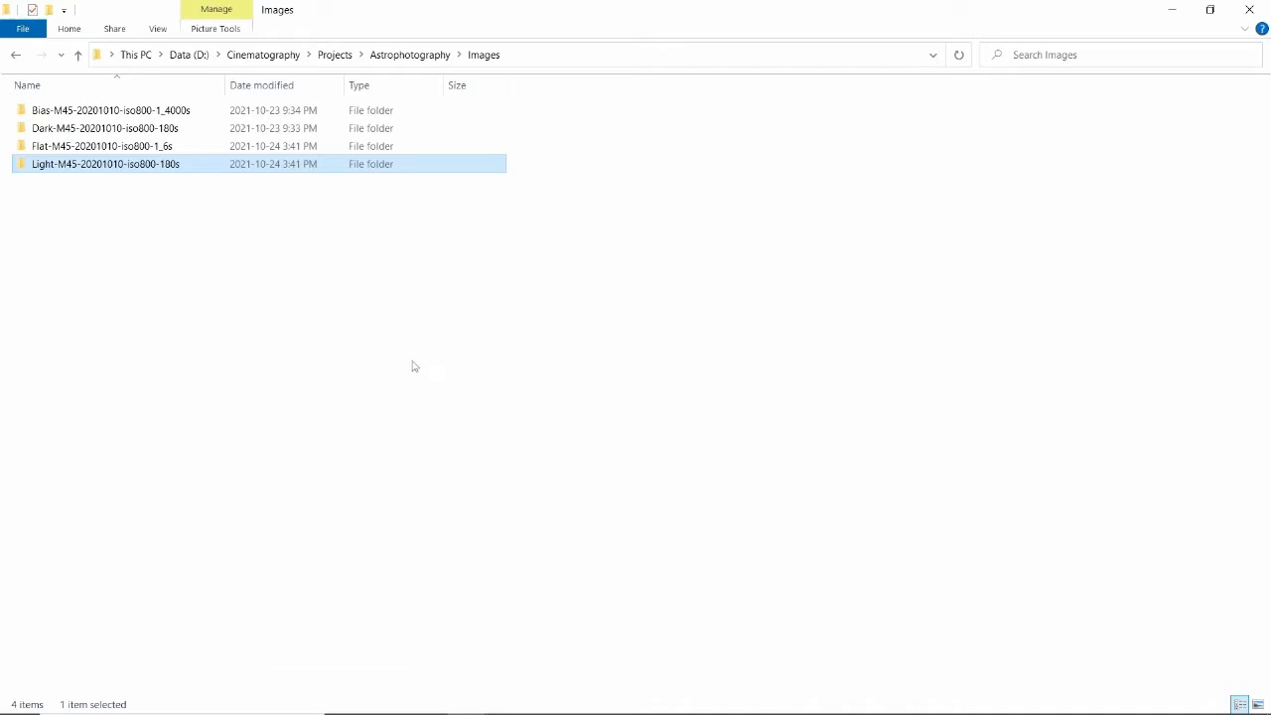
Review the bias, dark, flat and light frame folders in the Images directory.
click(30, 110)
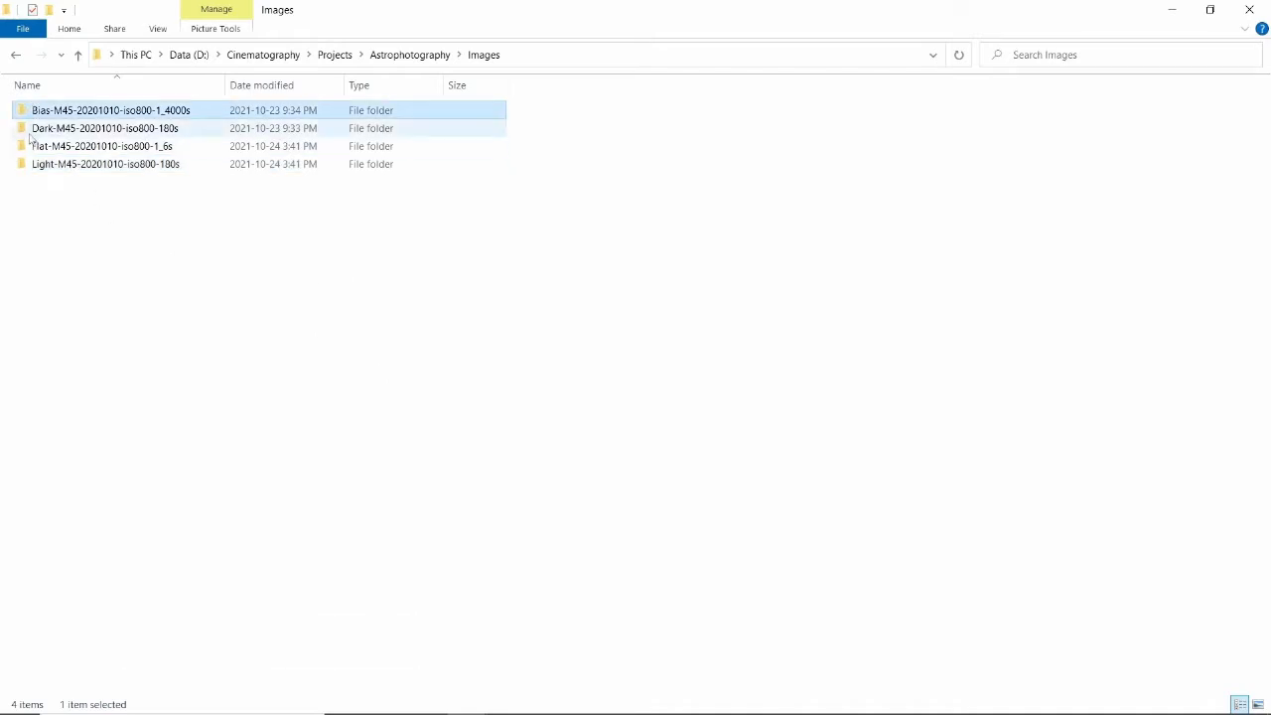
click(28, 132)
click(30, 150)
click(30, 166)
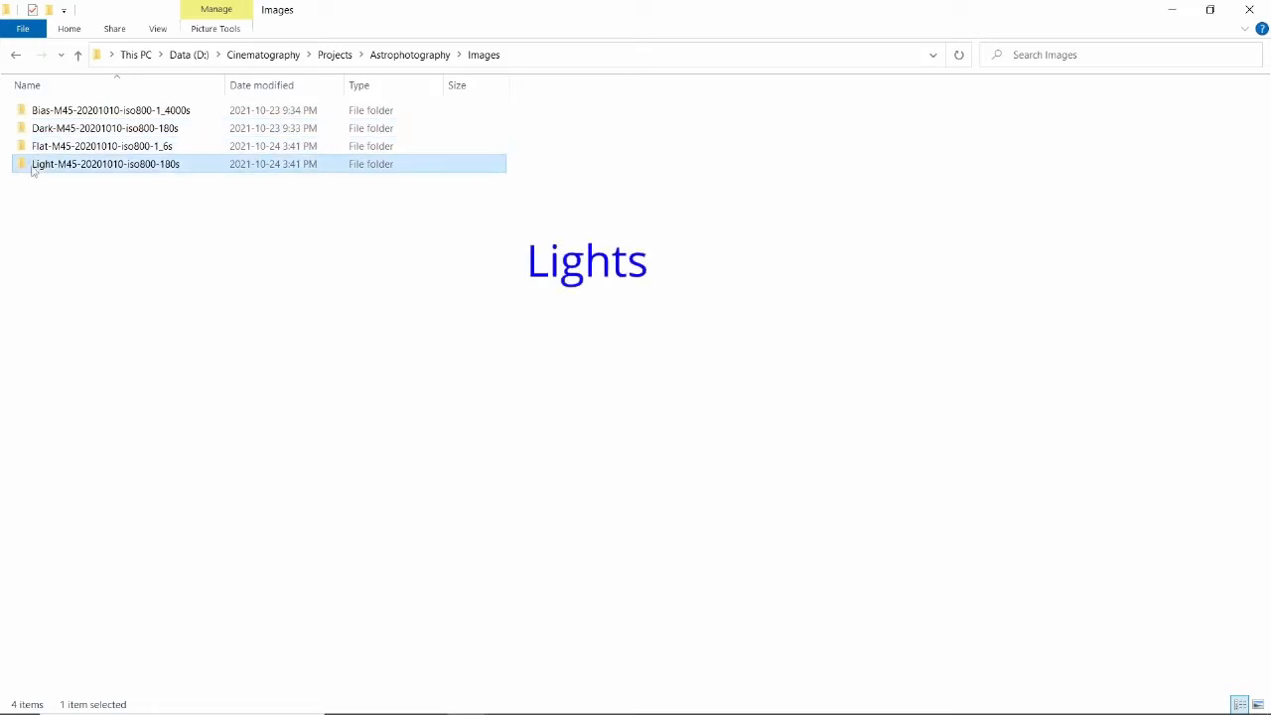
click(141, 227)
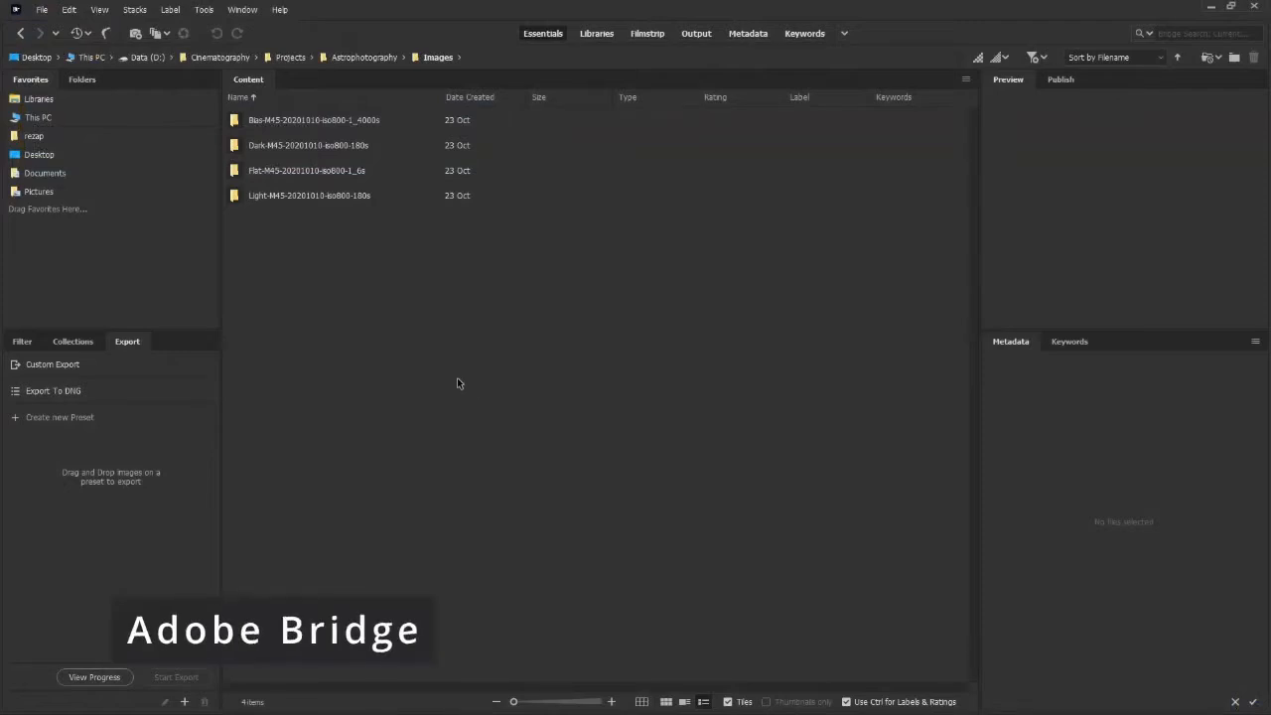
In Adobe Bridge, open the bias and dark frame folders and preview each frame.
double_click(236, 120)
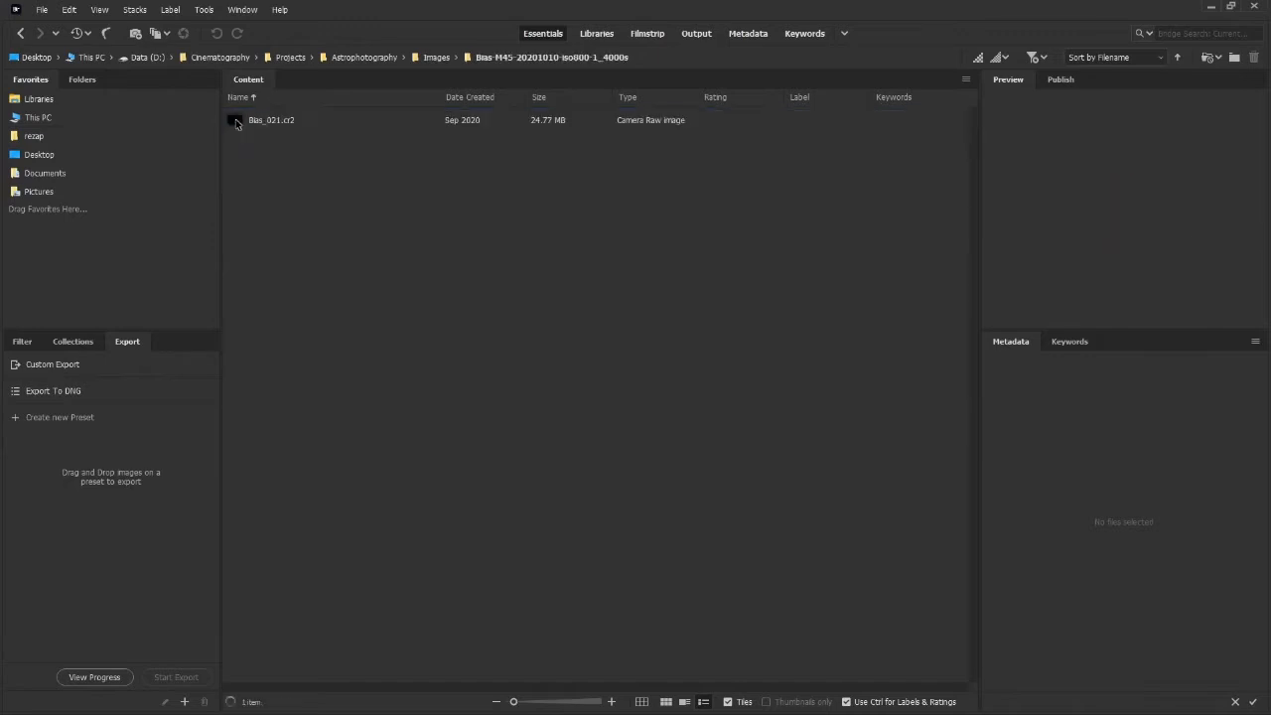
click(248, 120)
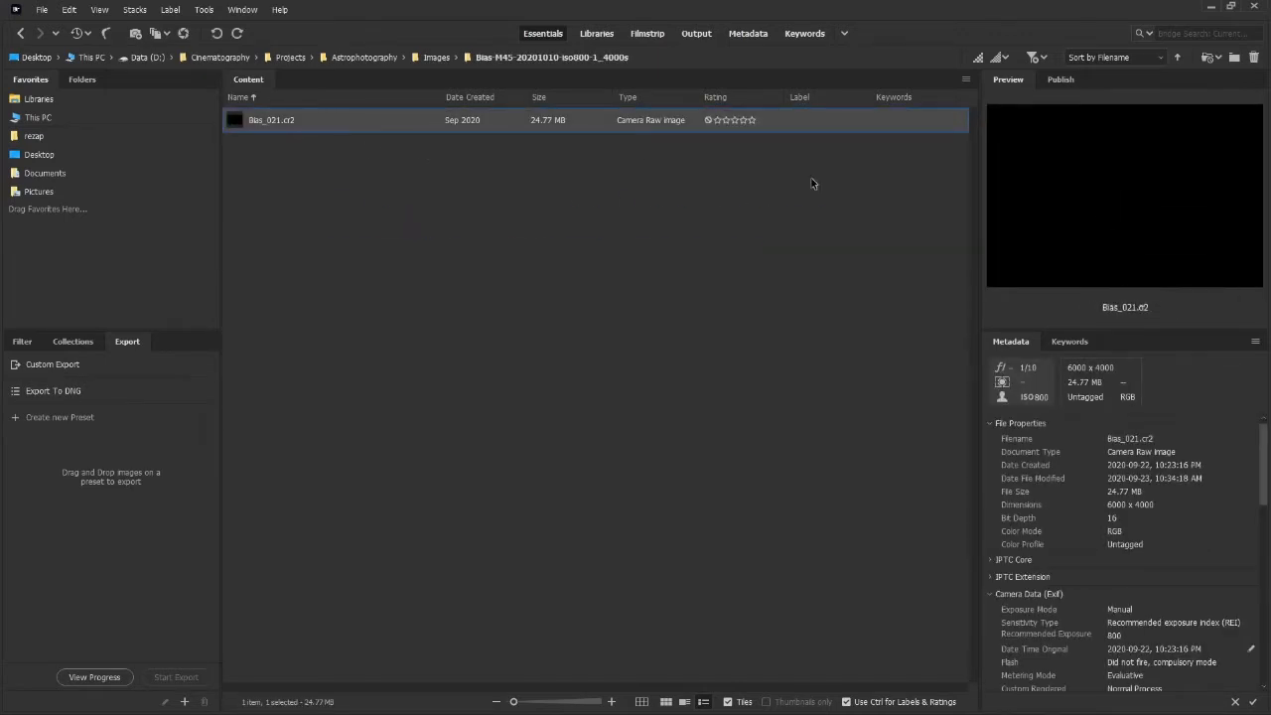
click(434, 57)
double_click(480, 147)
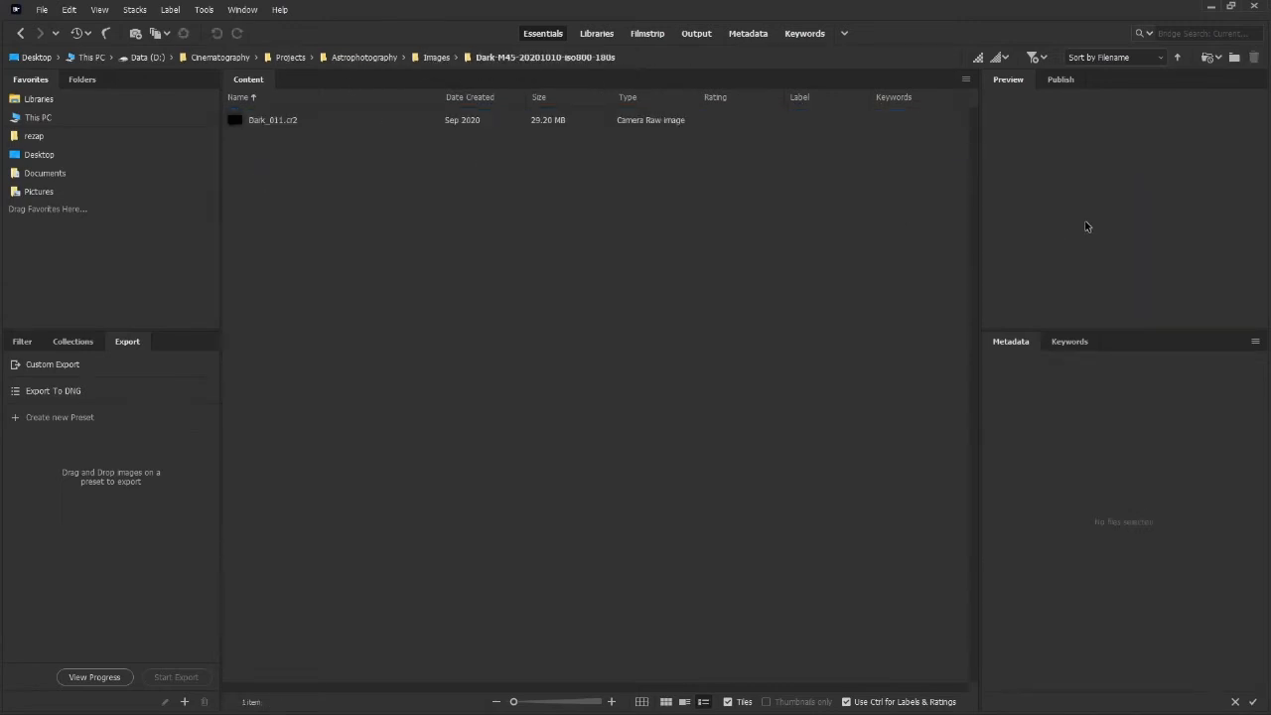
click(297, 127)
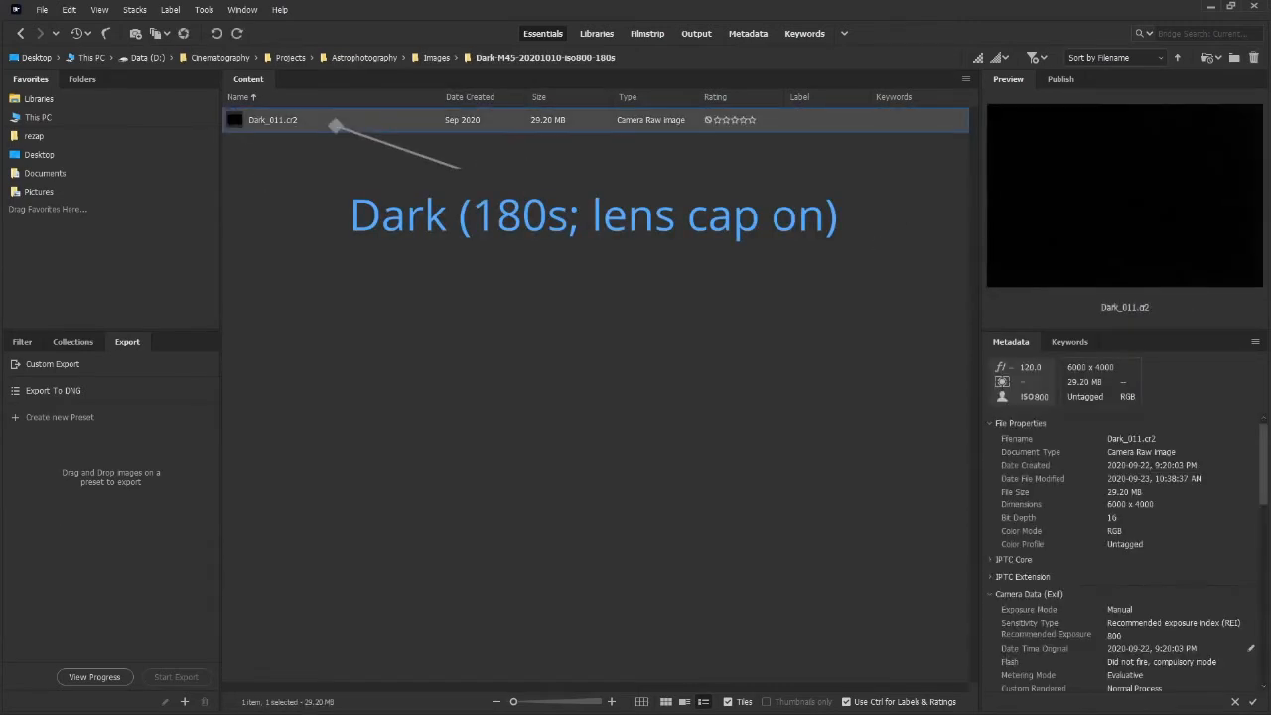
click(1078, 198)
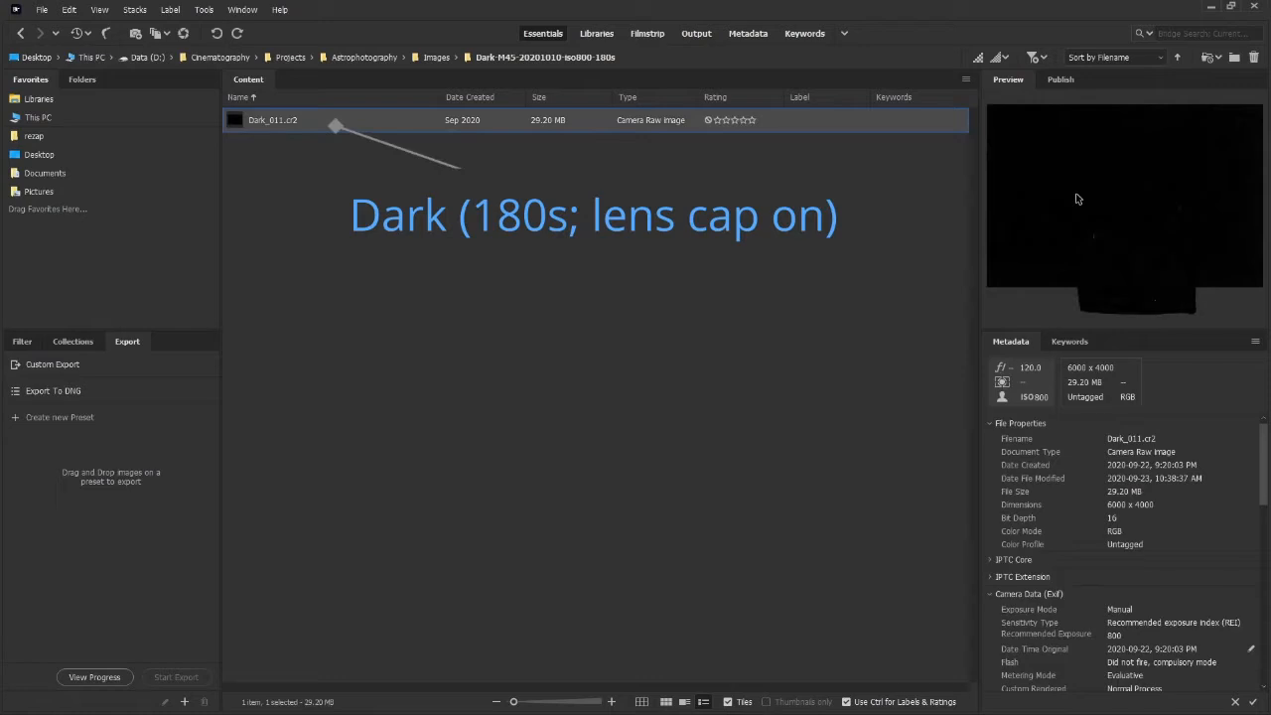
Open the flat frame folder and inspect Flat_011.cr2 with the preview loupe.
click(434, 58)
double_click(239, 171)
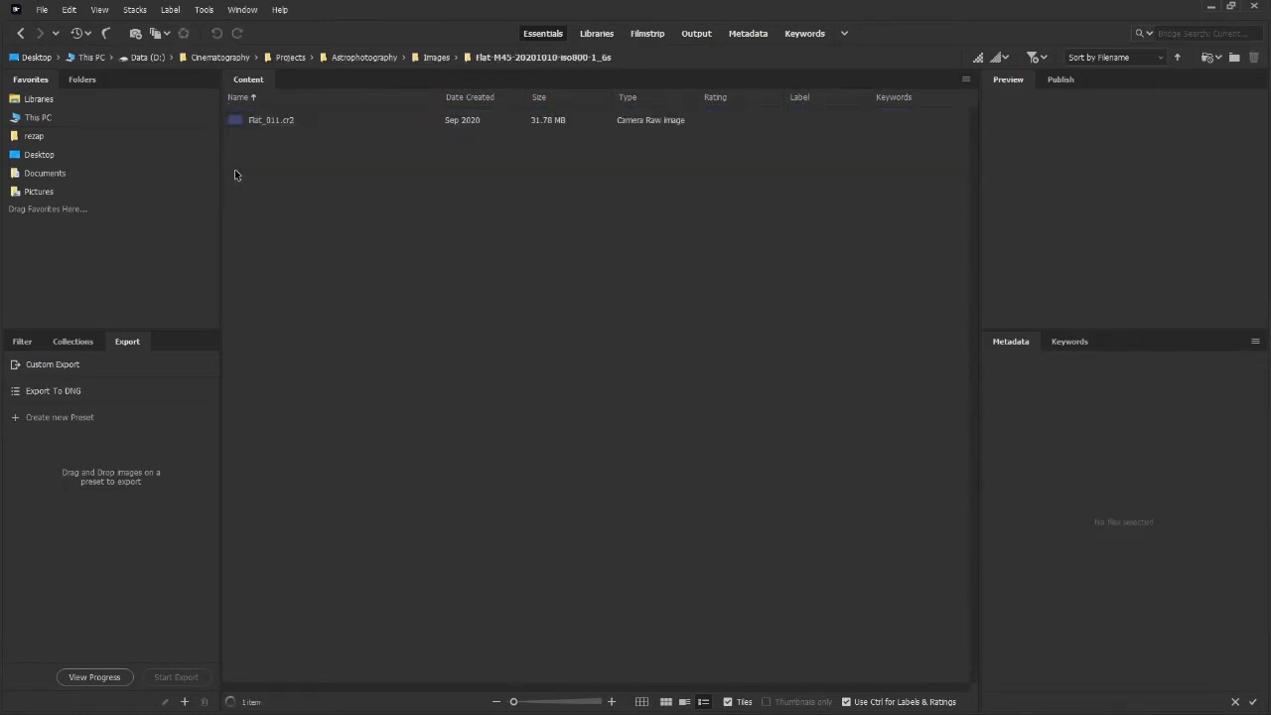
click(255, 124)
click(1139, 200)
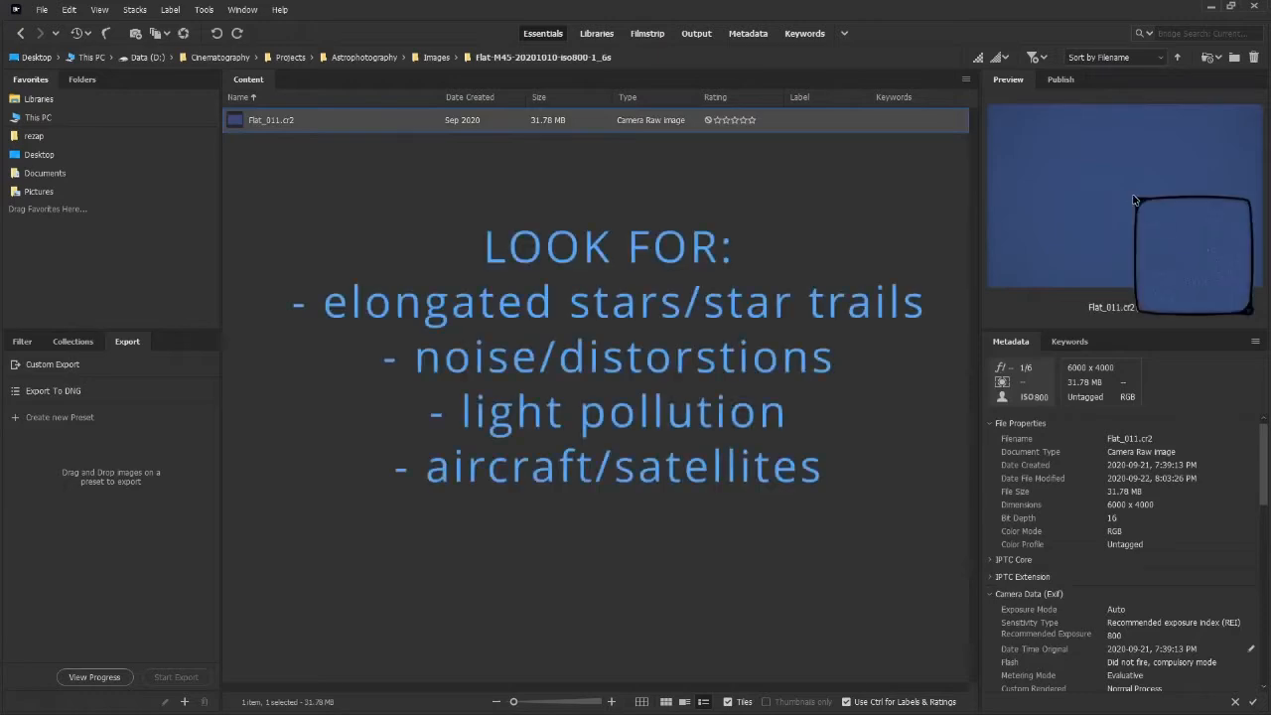
drag(1205, 260, 1156, 220)
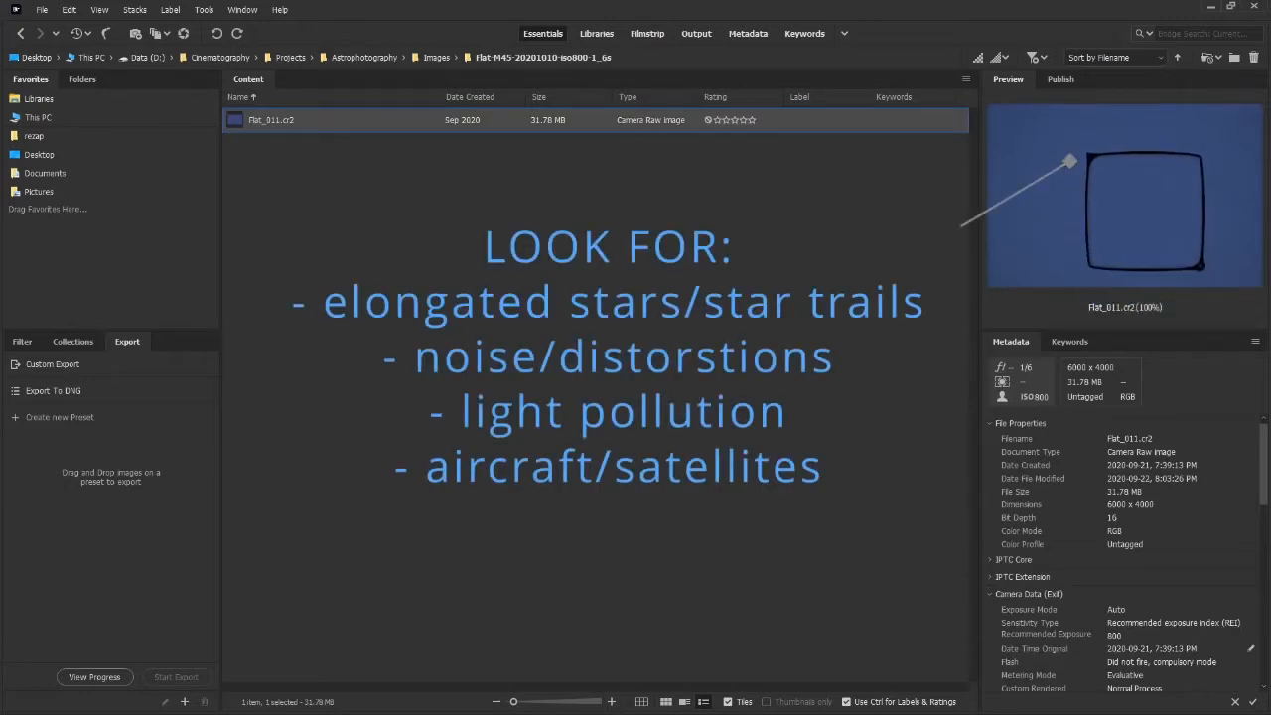
Open the light frames folder and inspect M_45_Light_005.cr2 with the preview loupe.
click(437, 57)
double_click(234, 195)
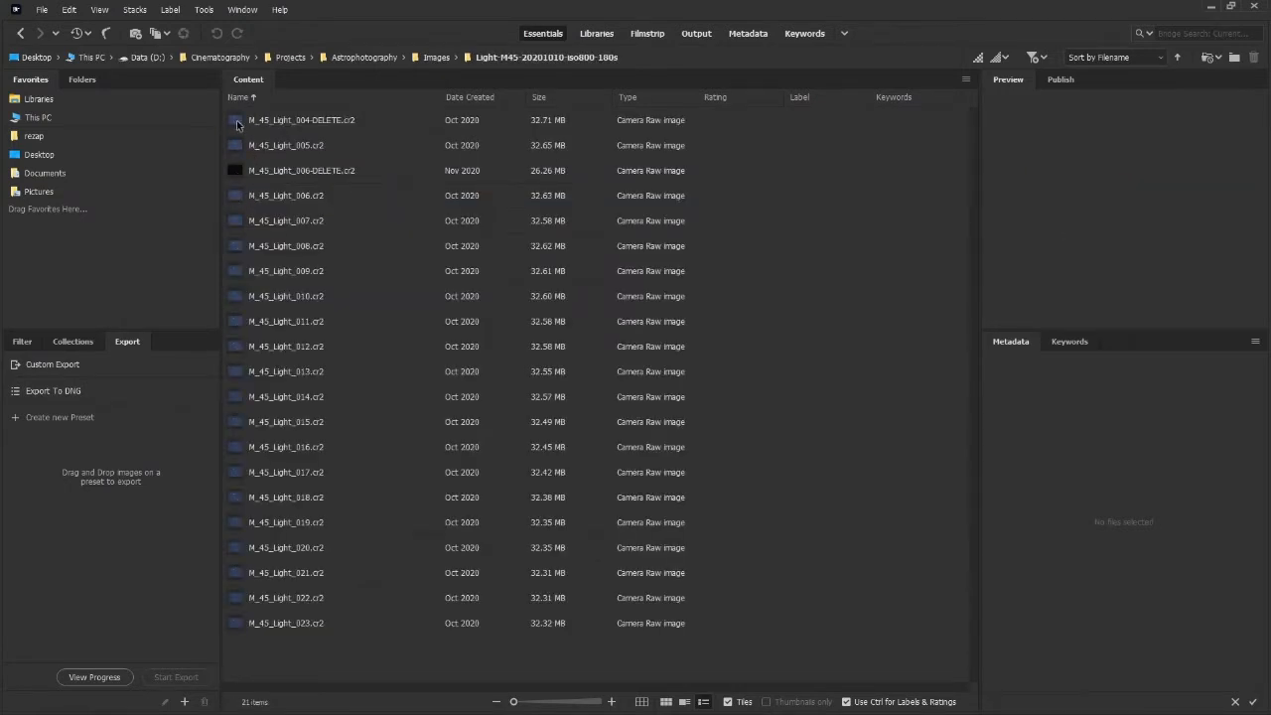
click(236, 147)
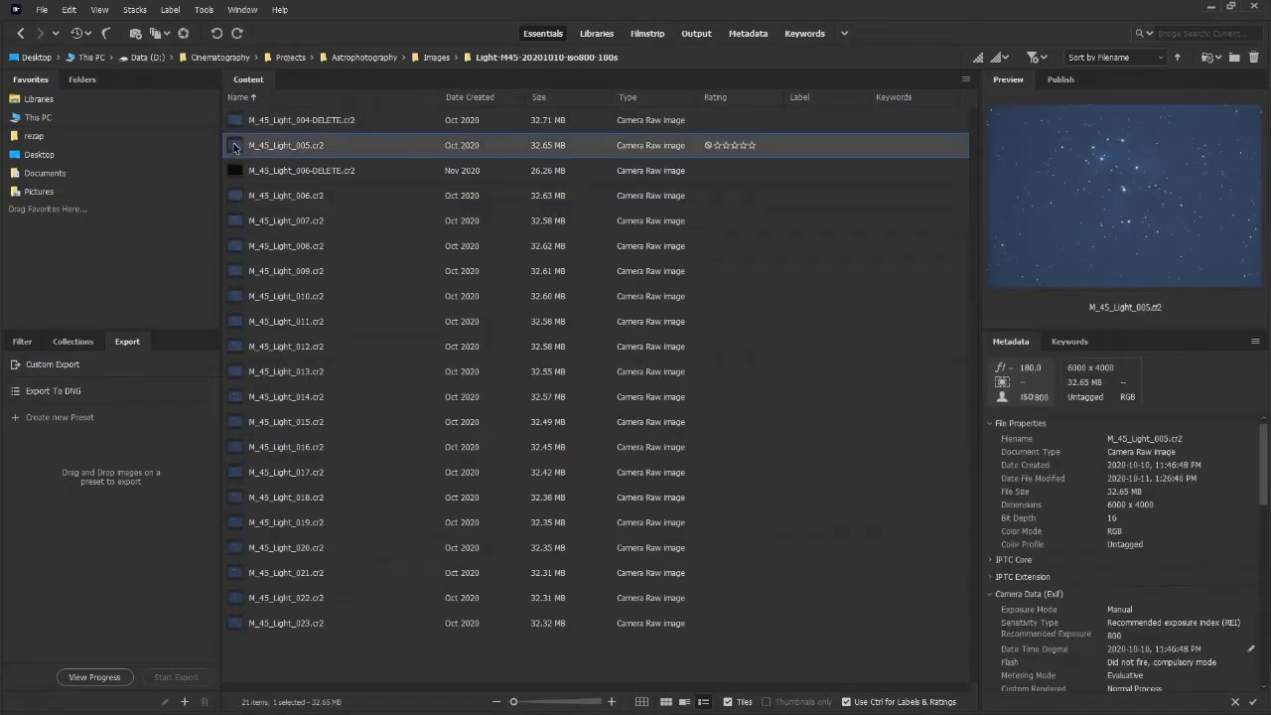
click(1125, 192)
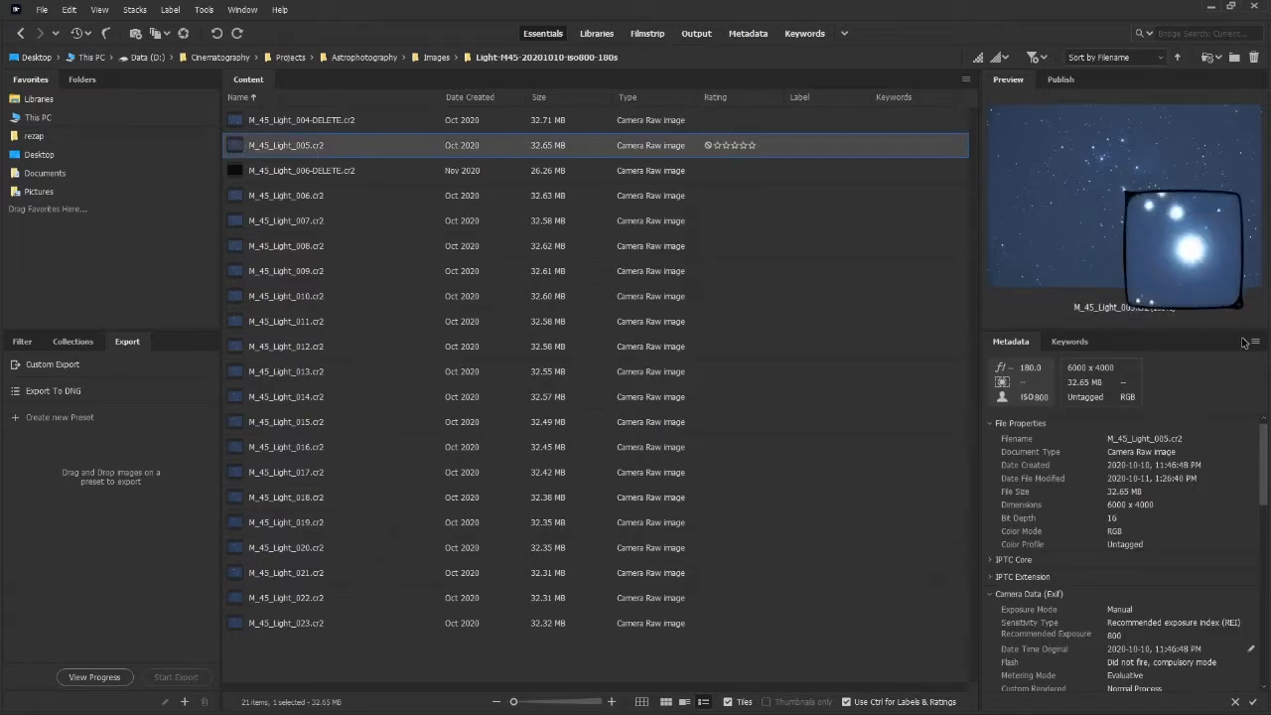
drag(1125, 192, 1125, 191)
Delete M_45_Light_004-DELETE.cr2 to the Recycle Bin.
click(239, 120)
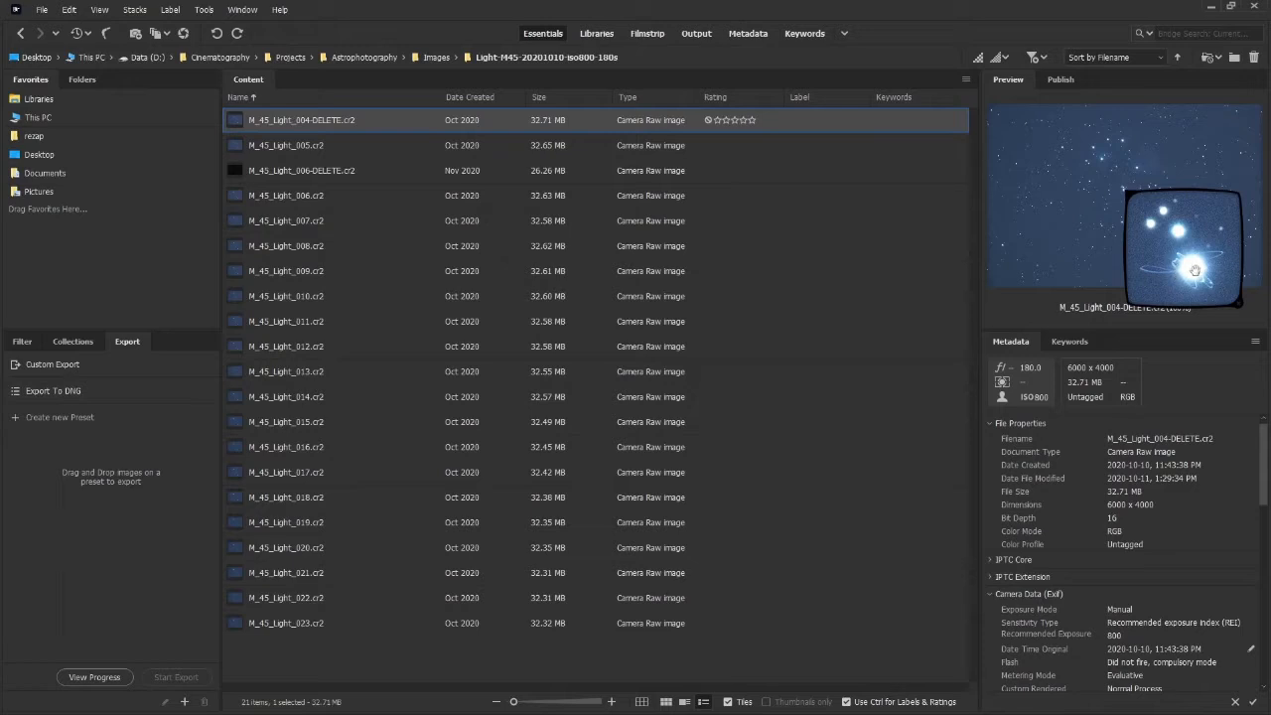
right_click(413, 125)
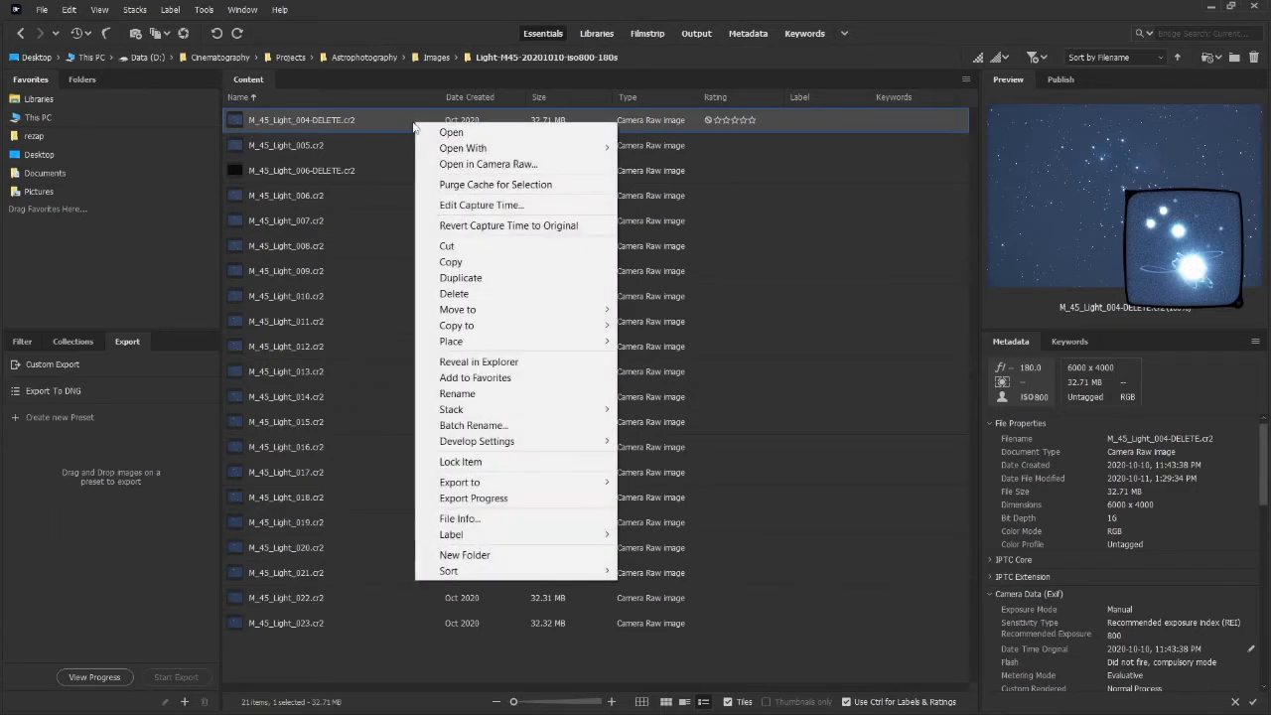
click(461, 295)
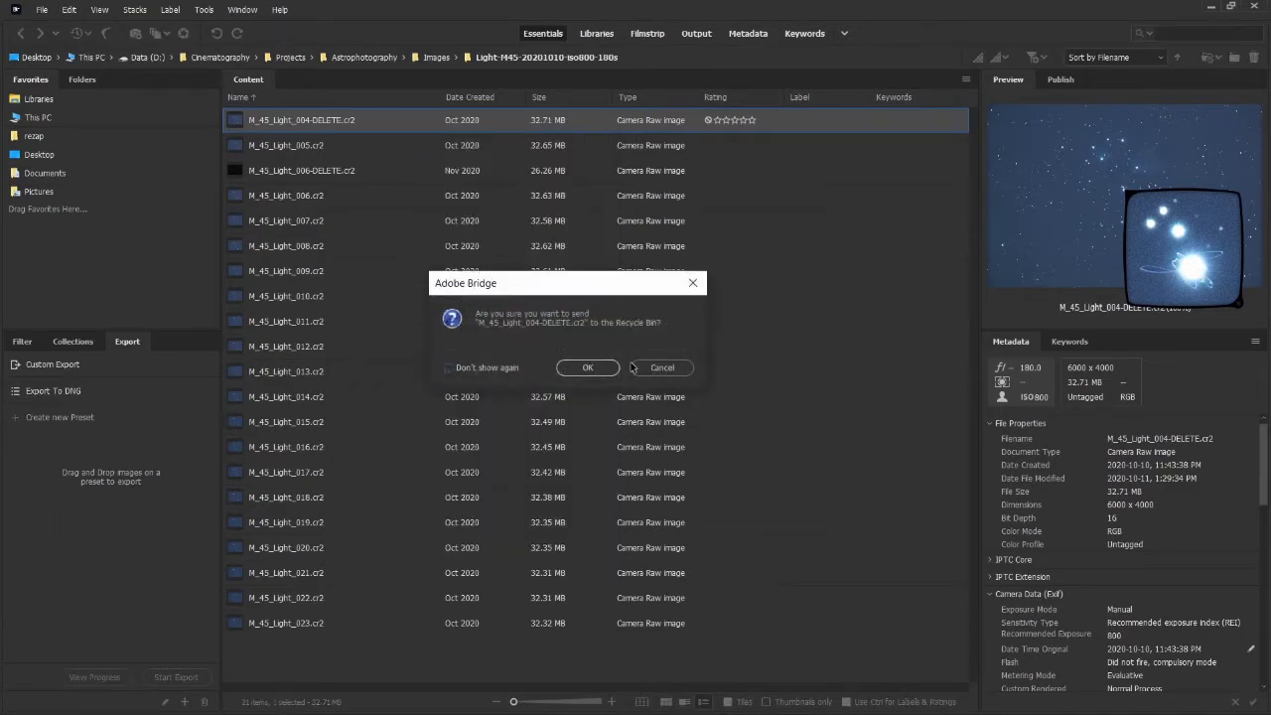
click(593, 367)
Delete M_45_Light_006-DELETE.cr2 to the Recycle Bin.
click(354, 147)
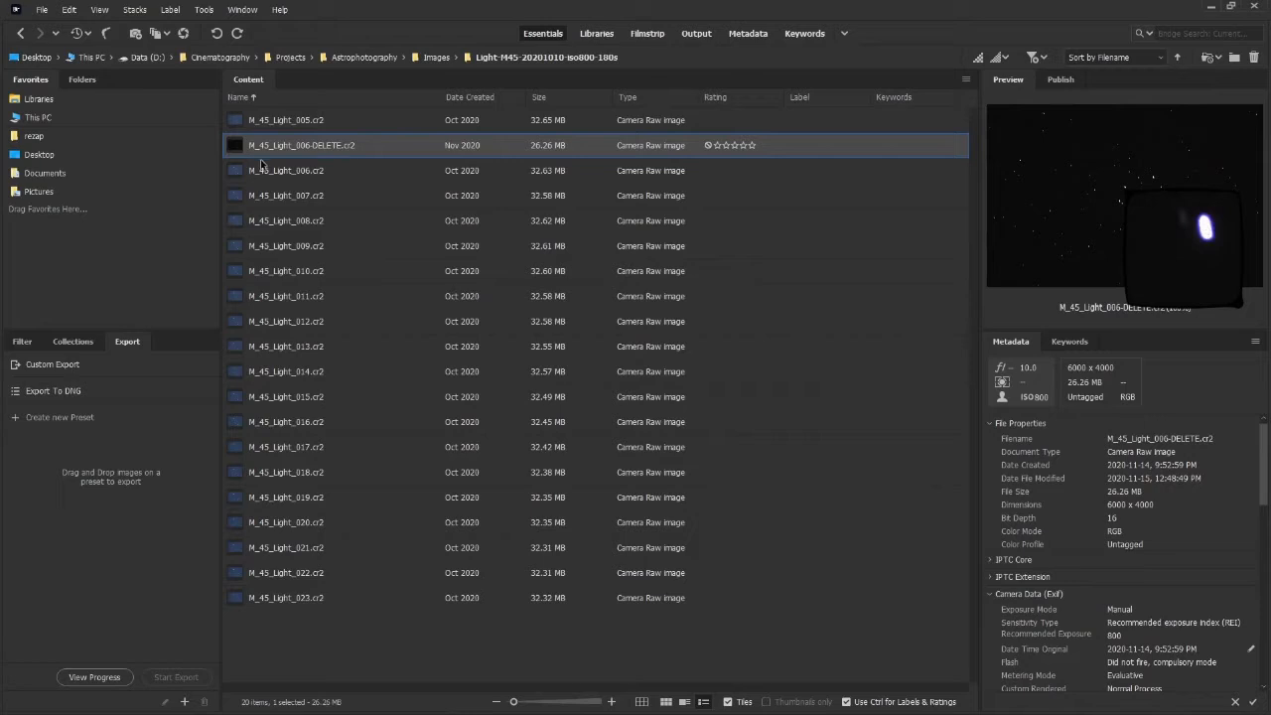
right_click(334, 149)
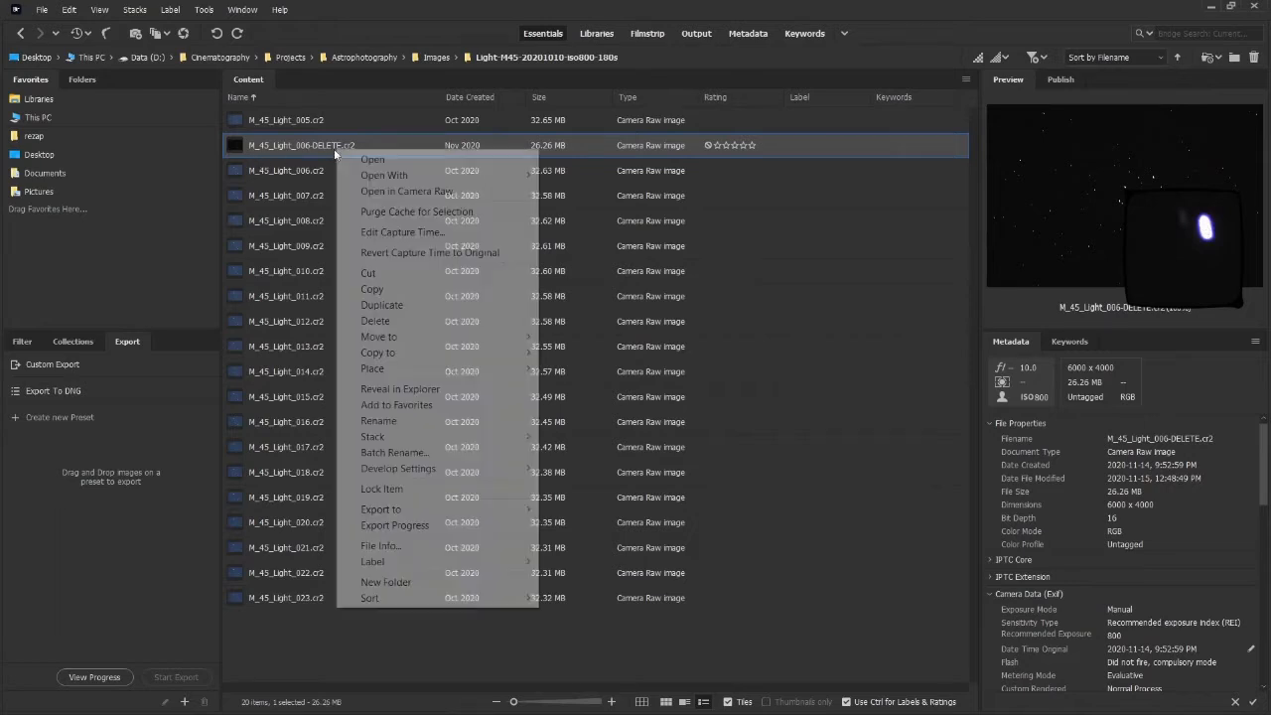
click(375, 328)
key(Return)
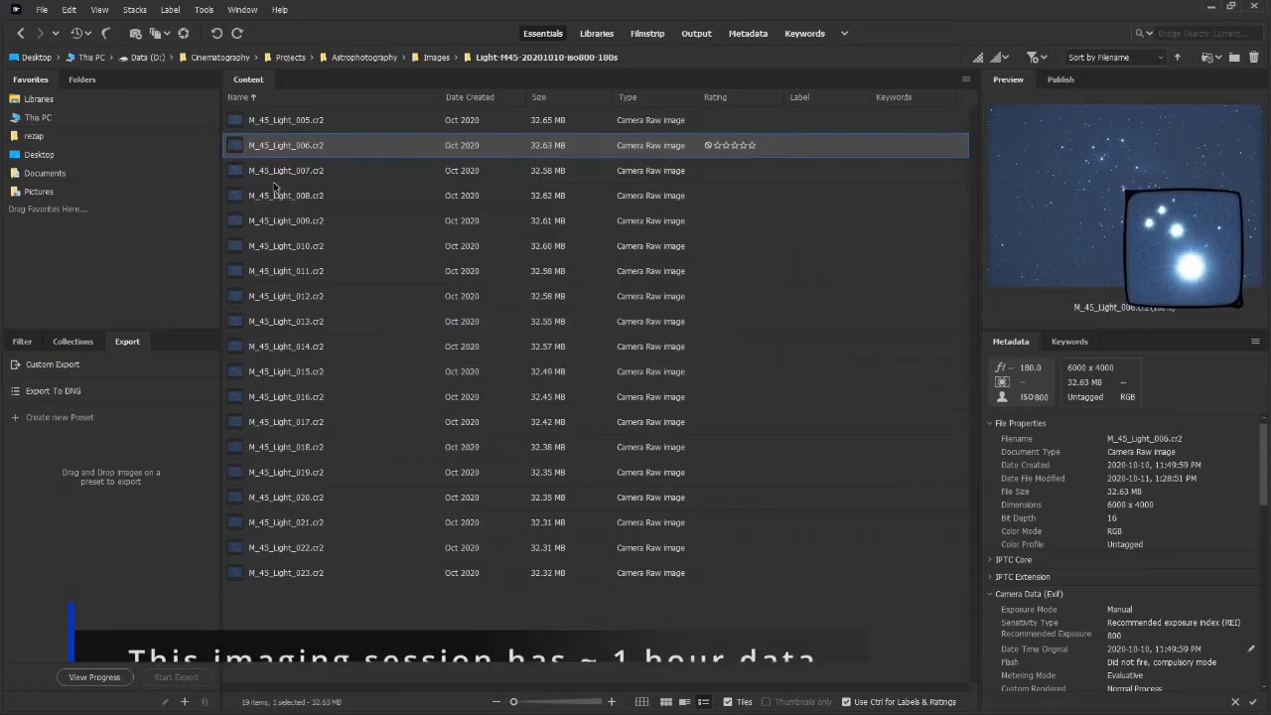
Step through each remaining light frame, inspecting its preview for trails, noise and satellites.
click(239, 178)
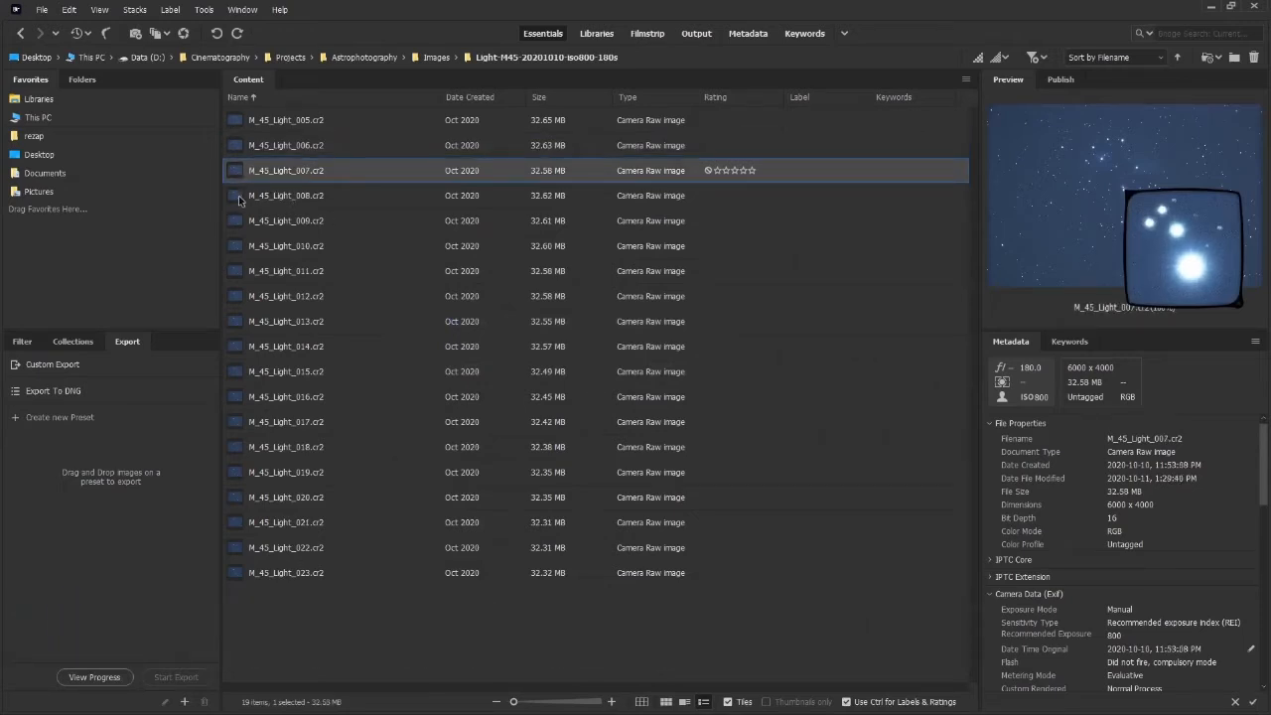
click(239, 201)
click(237, 221)
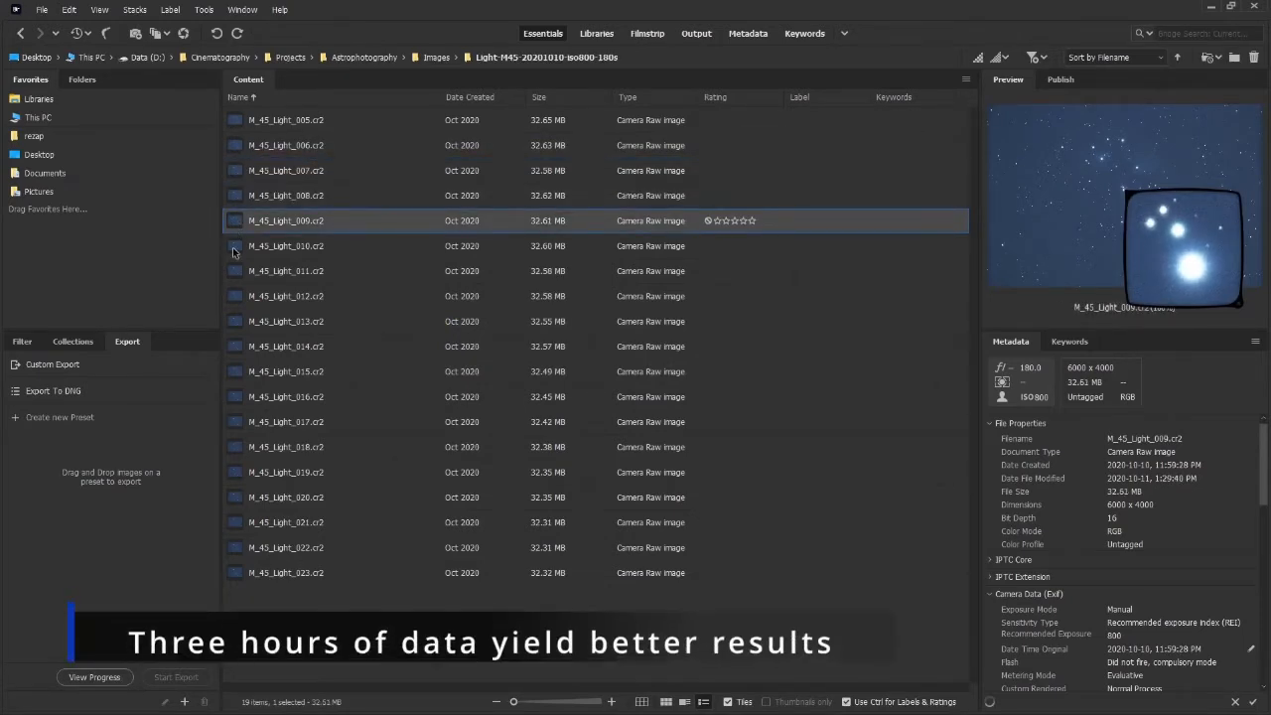
click(236, 248)
click(239, 274)
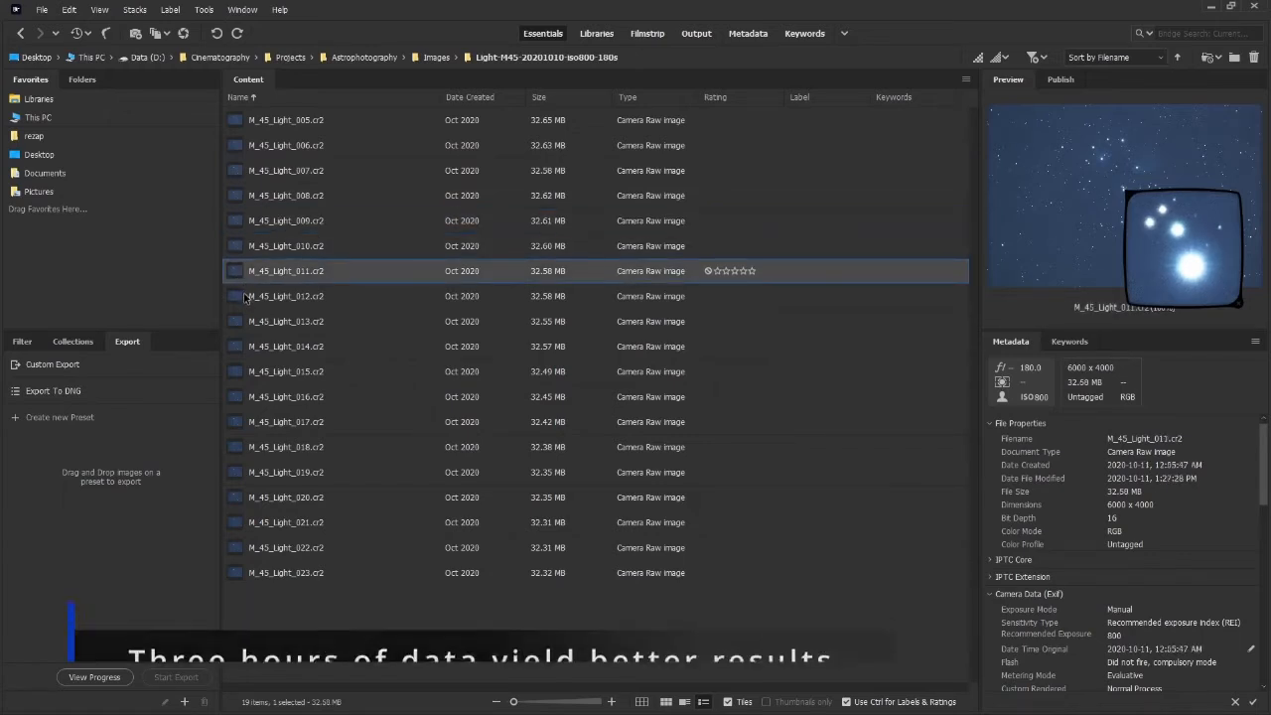
click(239, 298)
click(242, 328)
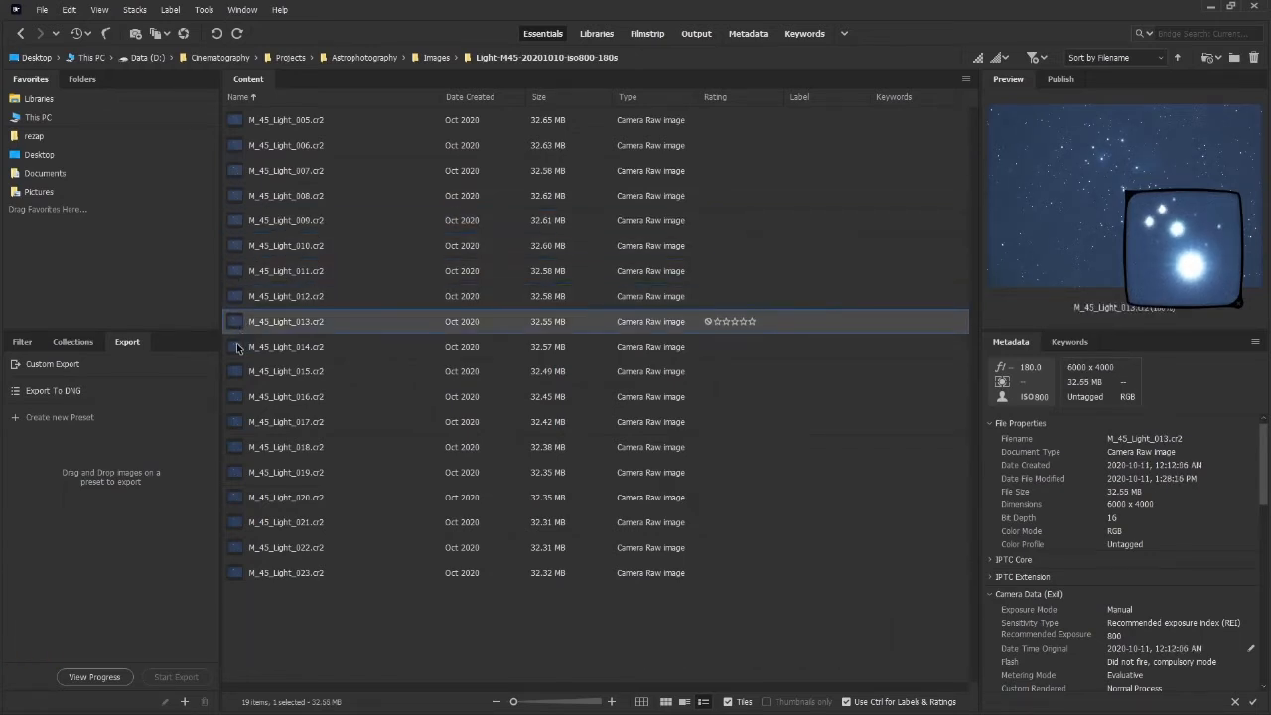
click(242, 347)
click(241, 375)
click(239, 405)
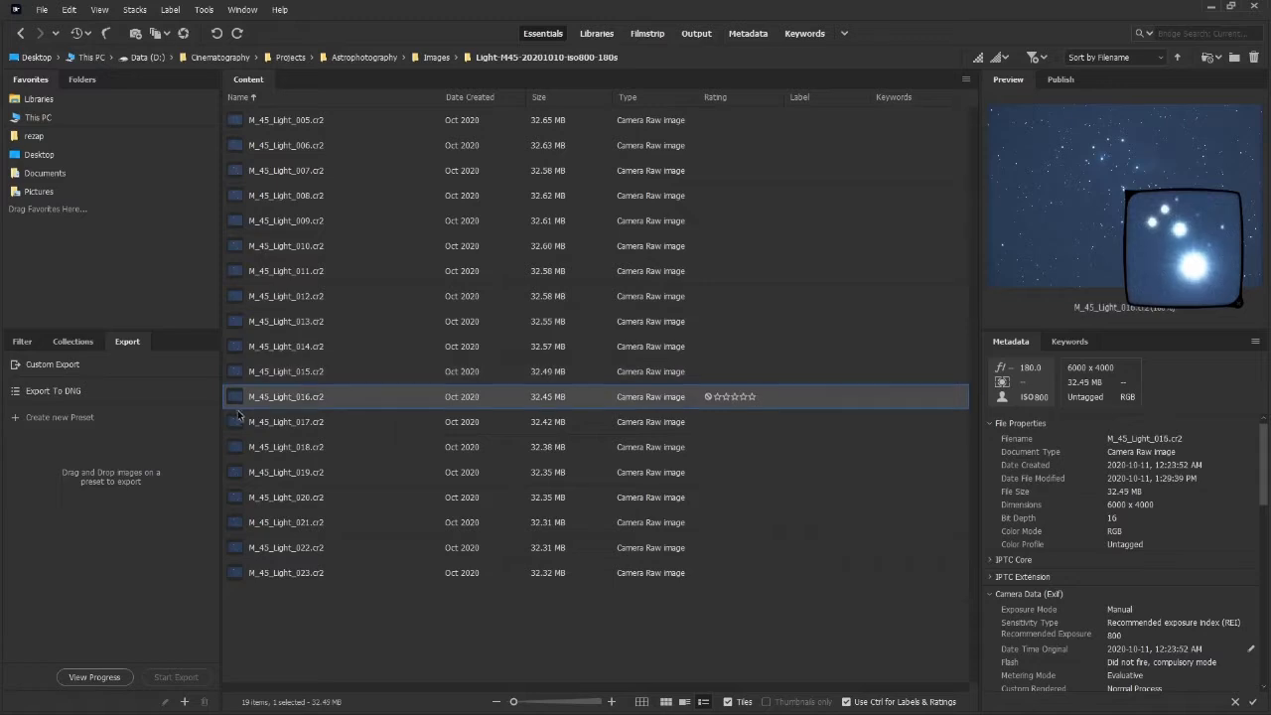
click(236, 427)
click(232, 450)
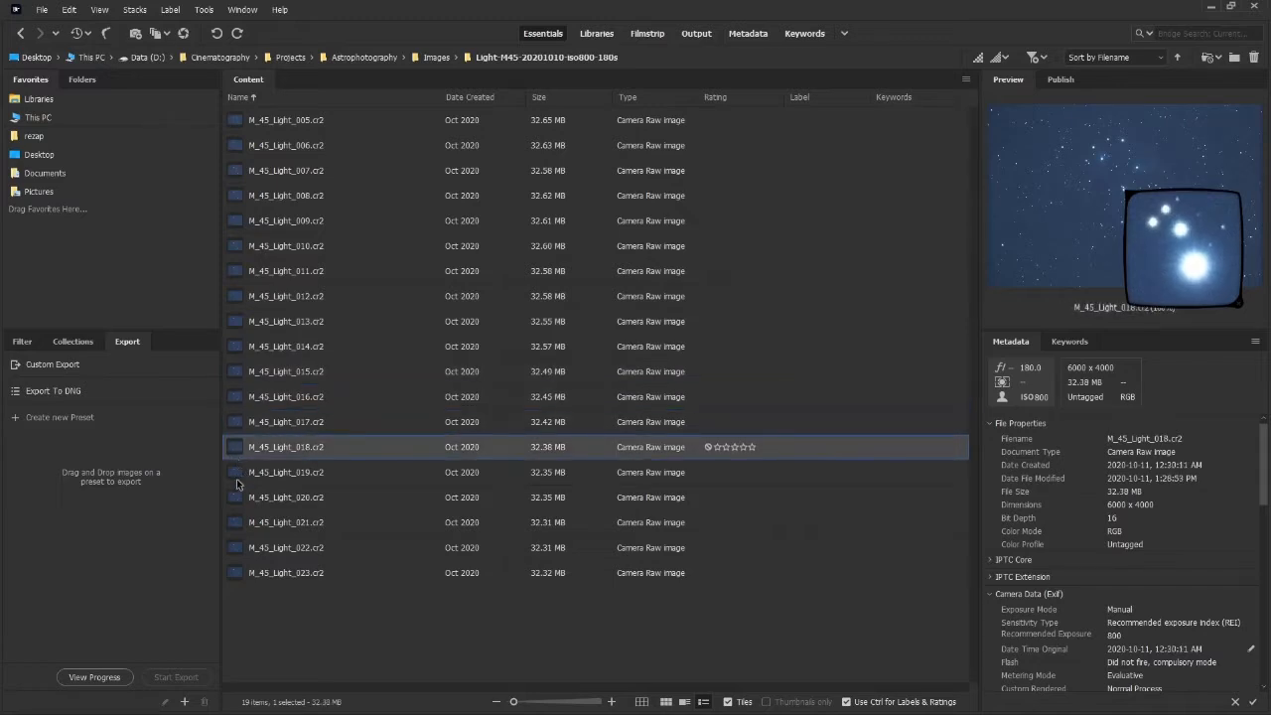
click(241, 480)
click(242, 504)
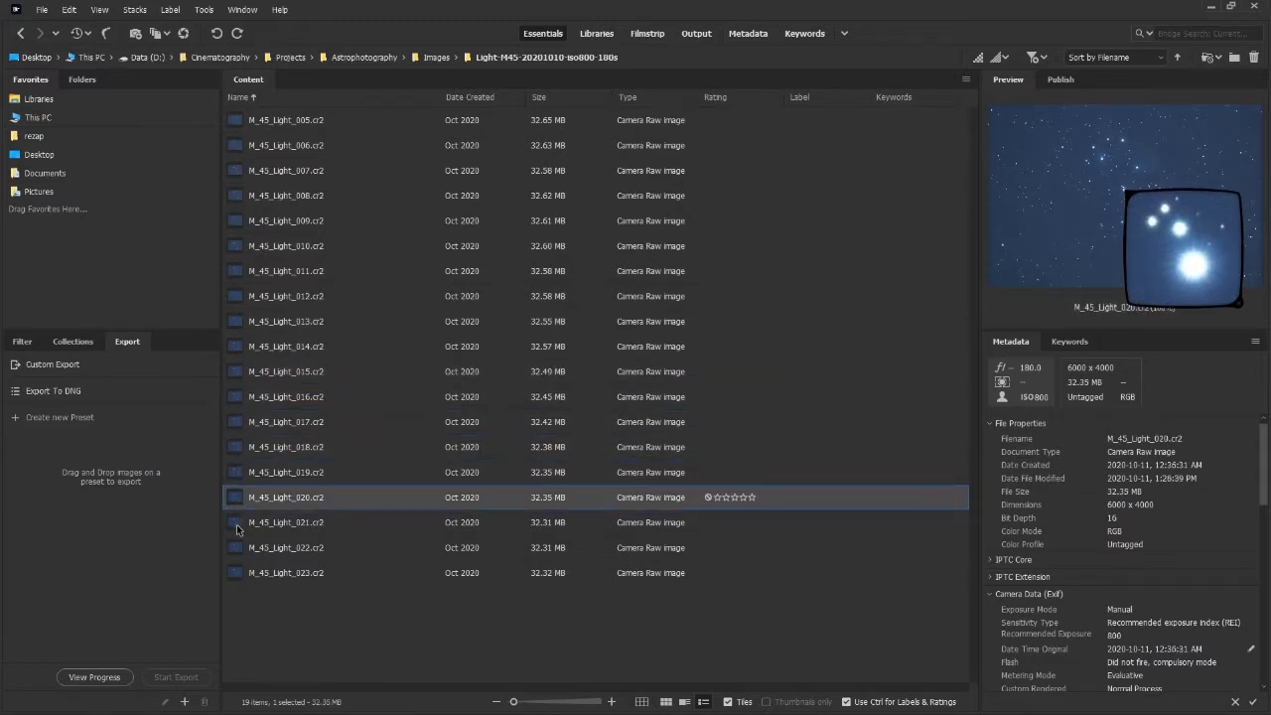
click(239, 524)
click(236, 551)
click(236, 575)
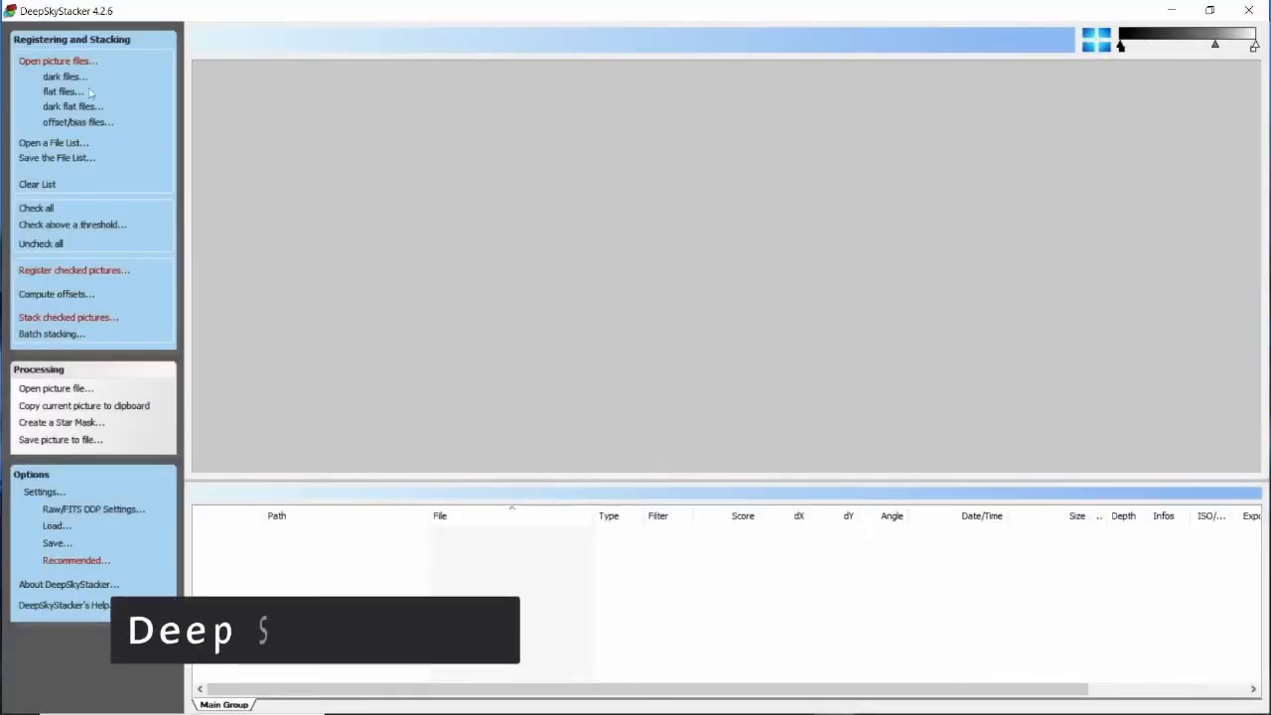
In DeepSkyStacker, add light frames M_45_Light_005 through M_45_Light_023 as picture files.
click(46, 64)
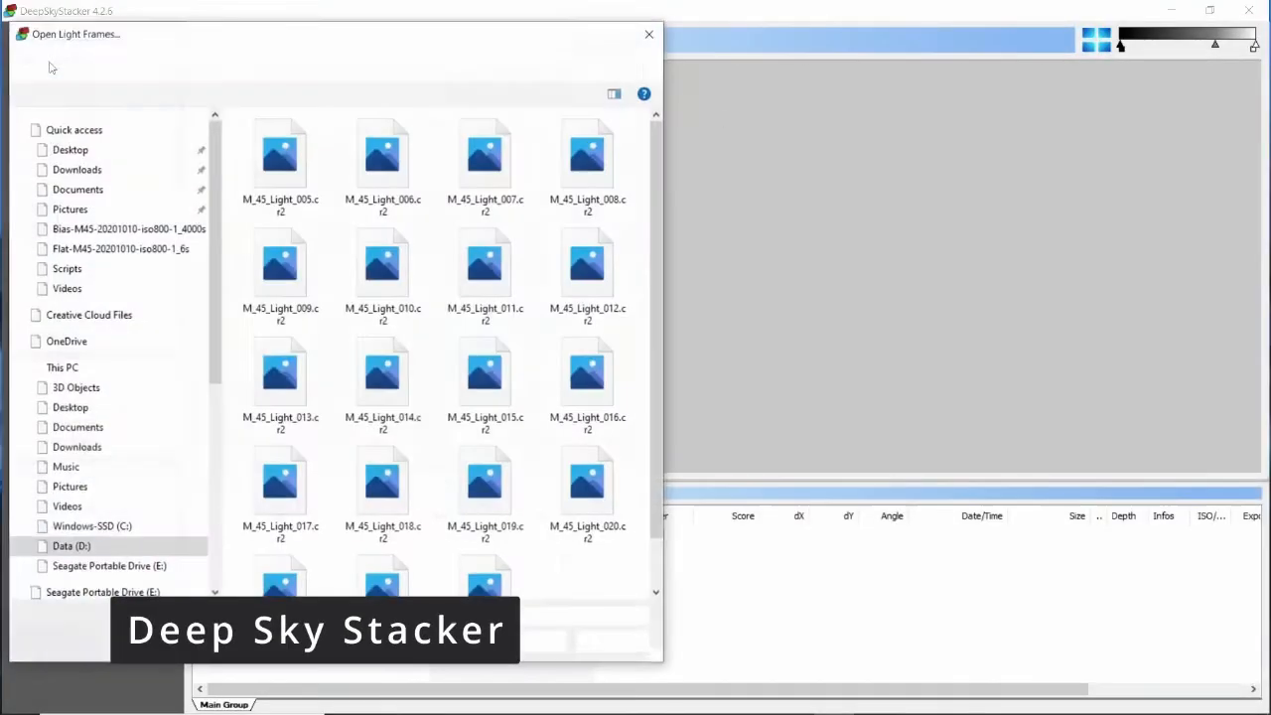
click(271, 169)
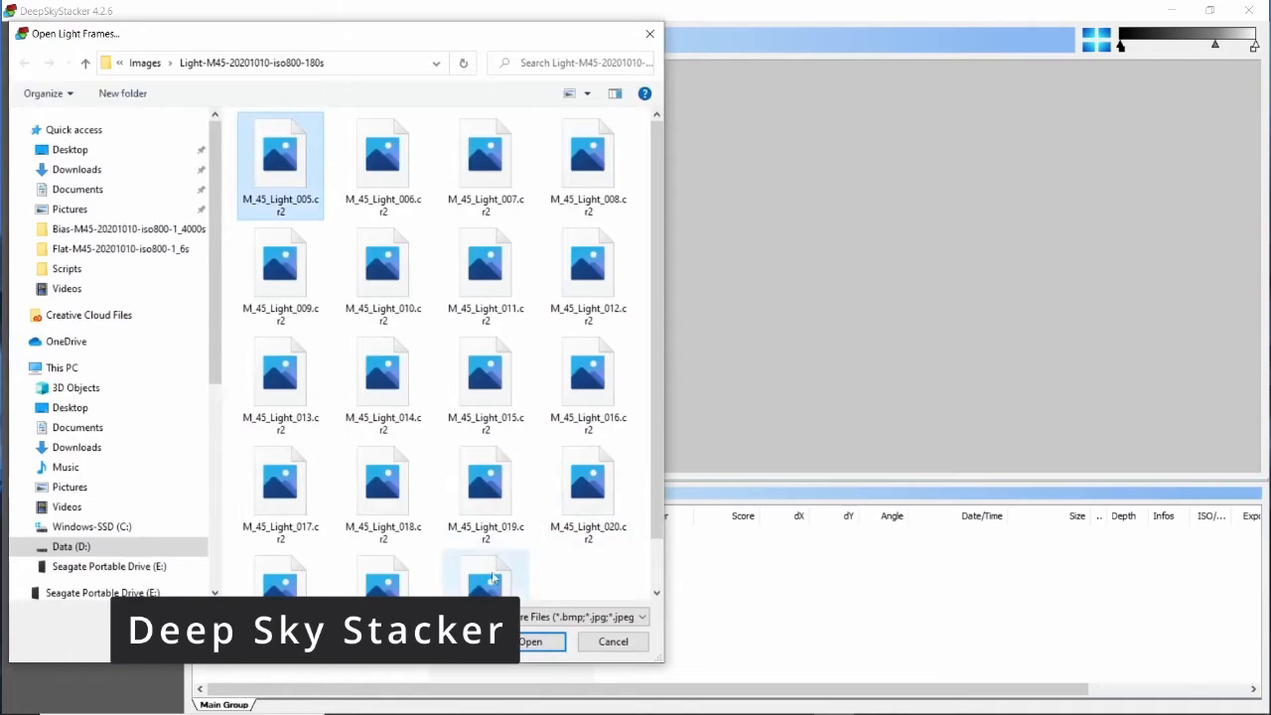
scroll(510, 566, down, 2)
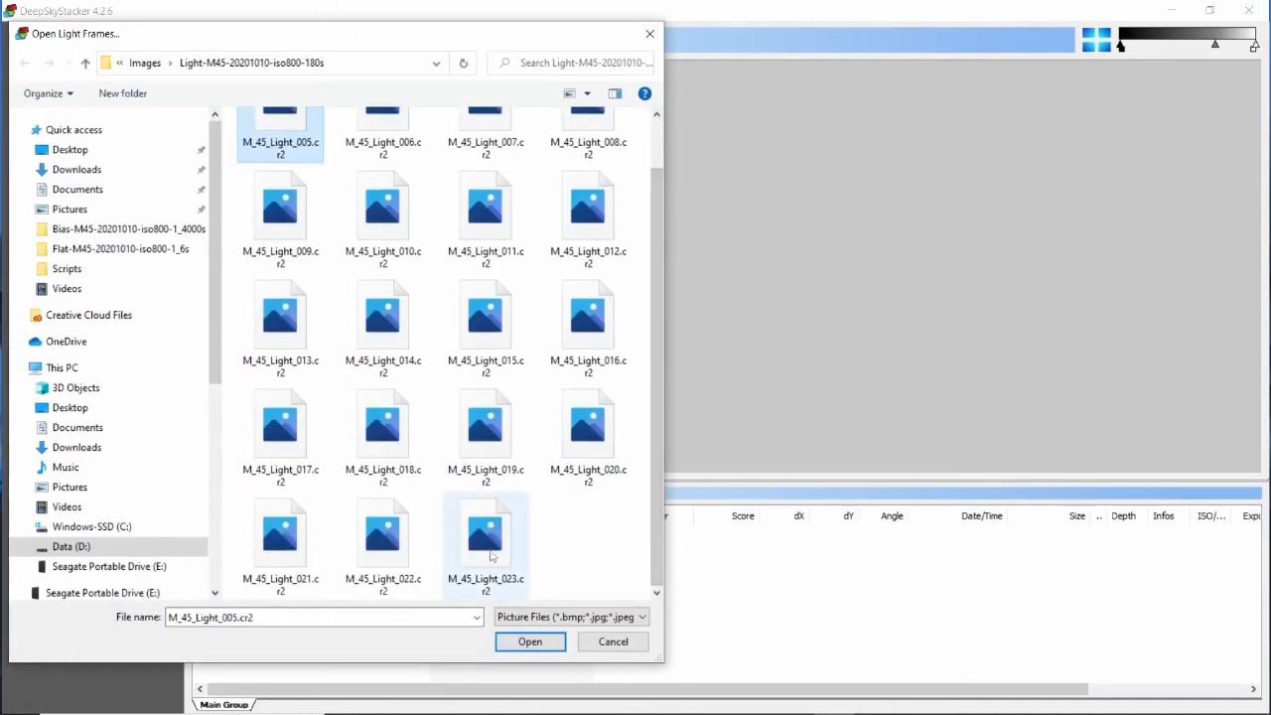
shift+click(510, 566)
click(530, 642)
Add Dark_011.cr2 as the dark frame.
click(63, 78)
click(280, 172)
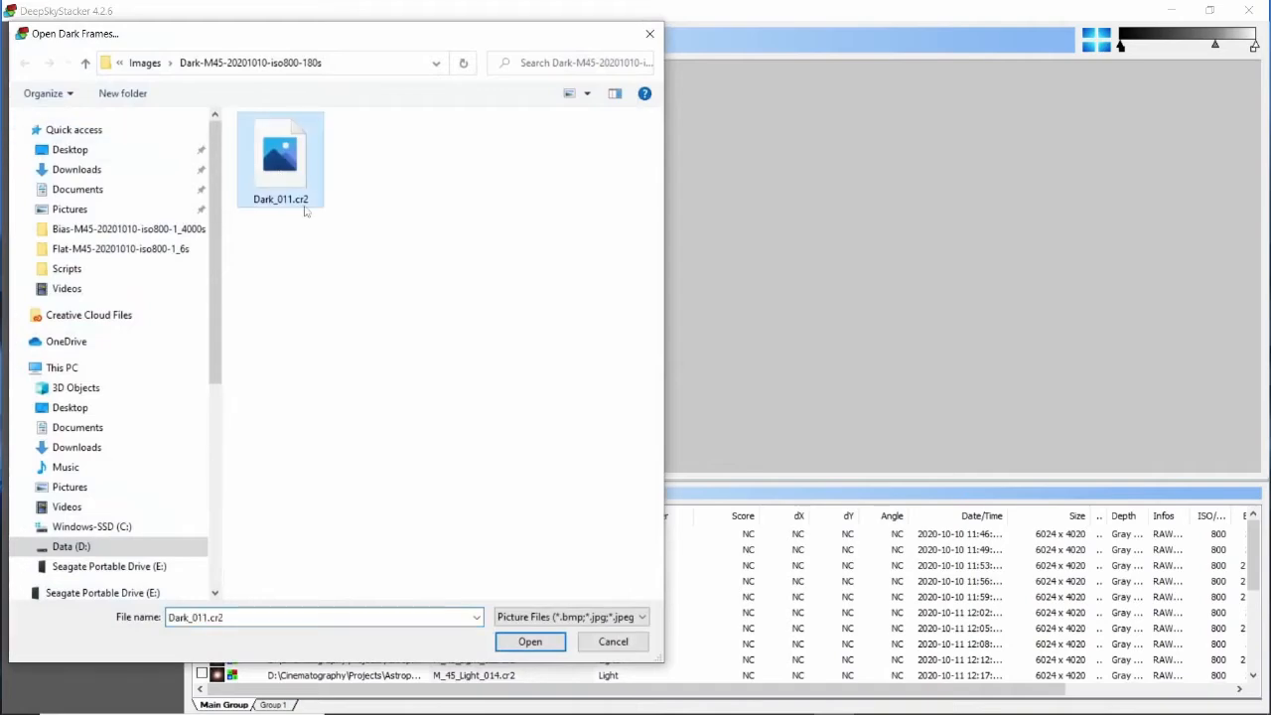
click(530, 642)
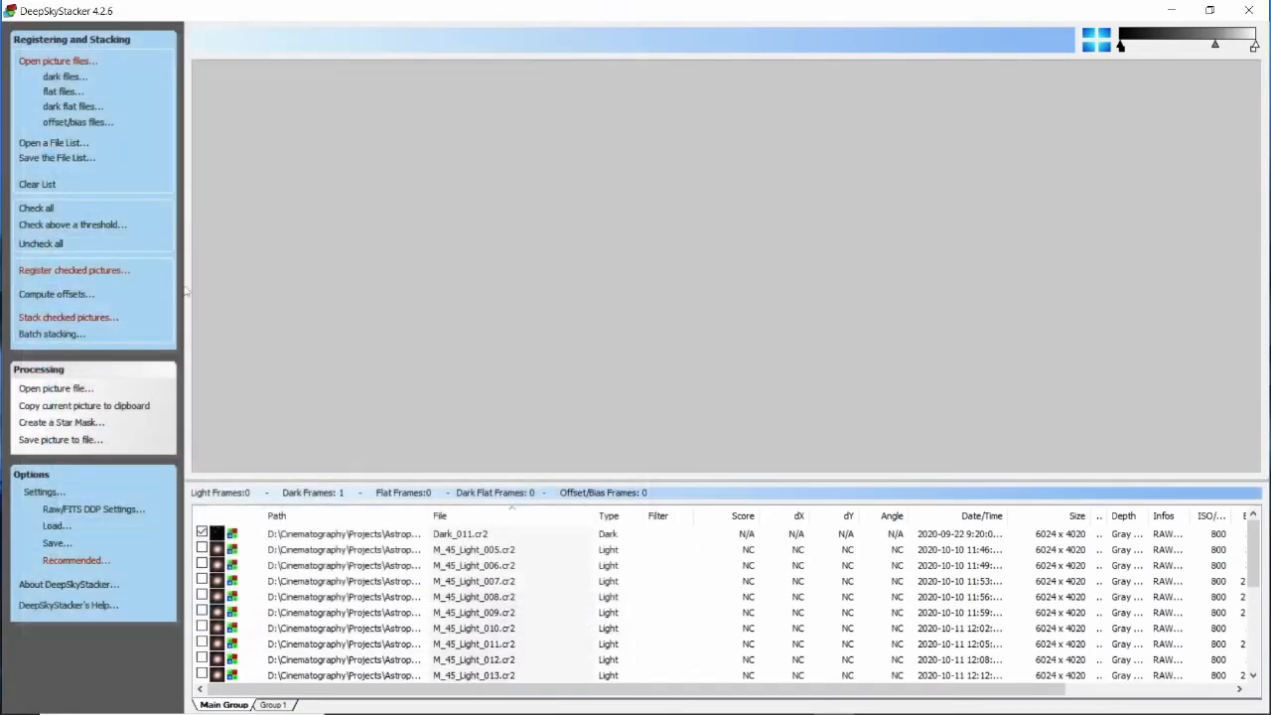
Add Flat_011.cr2 as the flat frame.
click(58, 92)
click(268, 154)
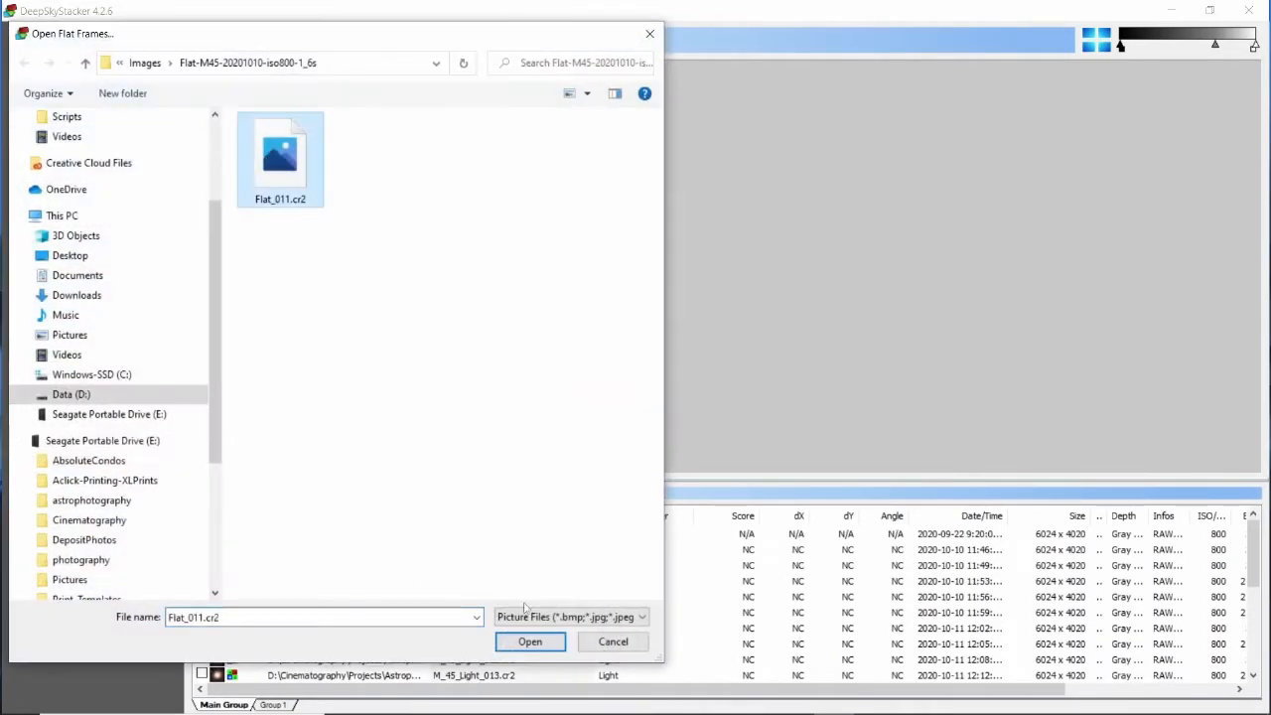
click(527, 643)
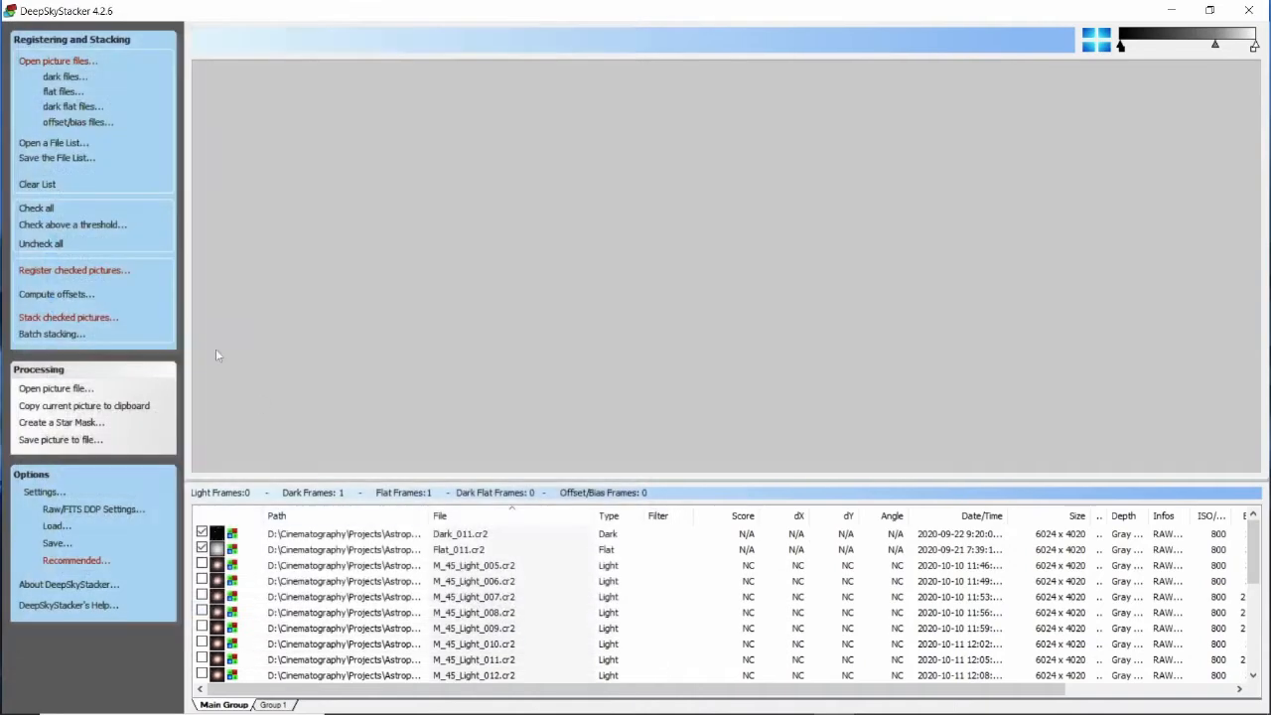
Add Bias_021.cr2 as the offset/bias frame.
click(79, 123)
click(278, 157)
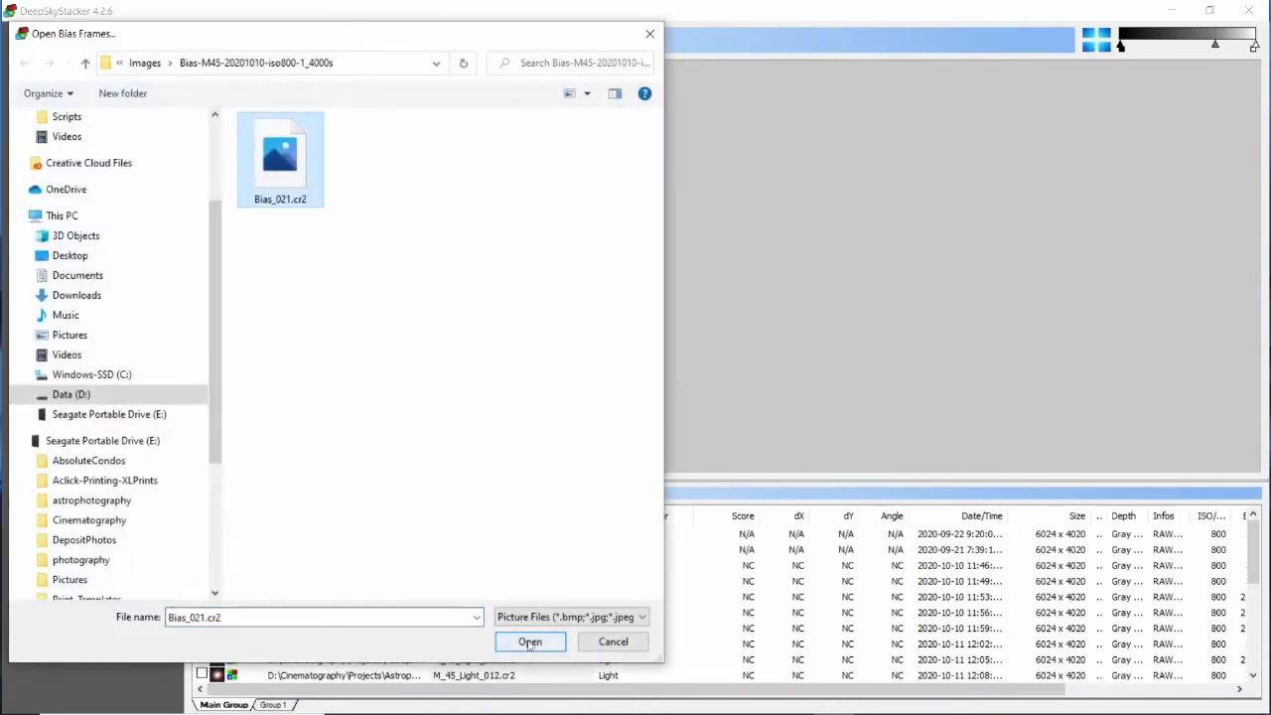
click(526, 637)
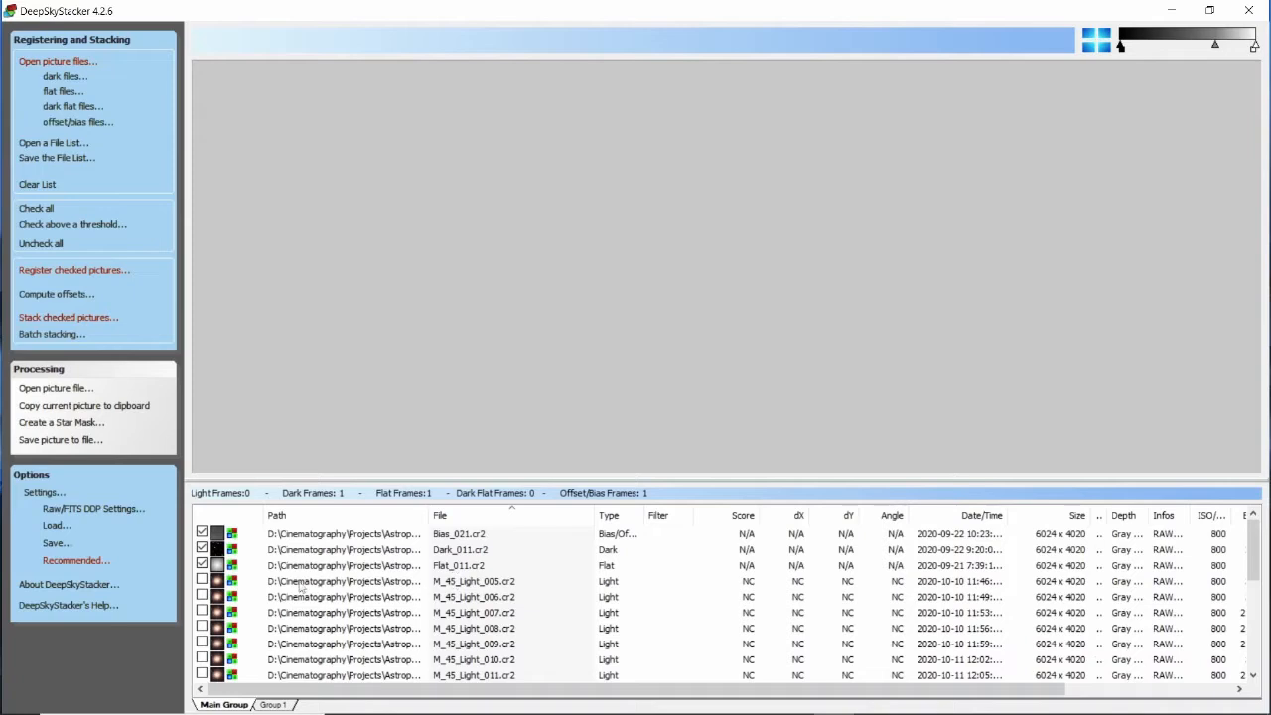
Preview the bias, dark and flat frames, adjusting the display brightness to inspect their noise levels.
click(435, 535)
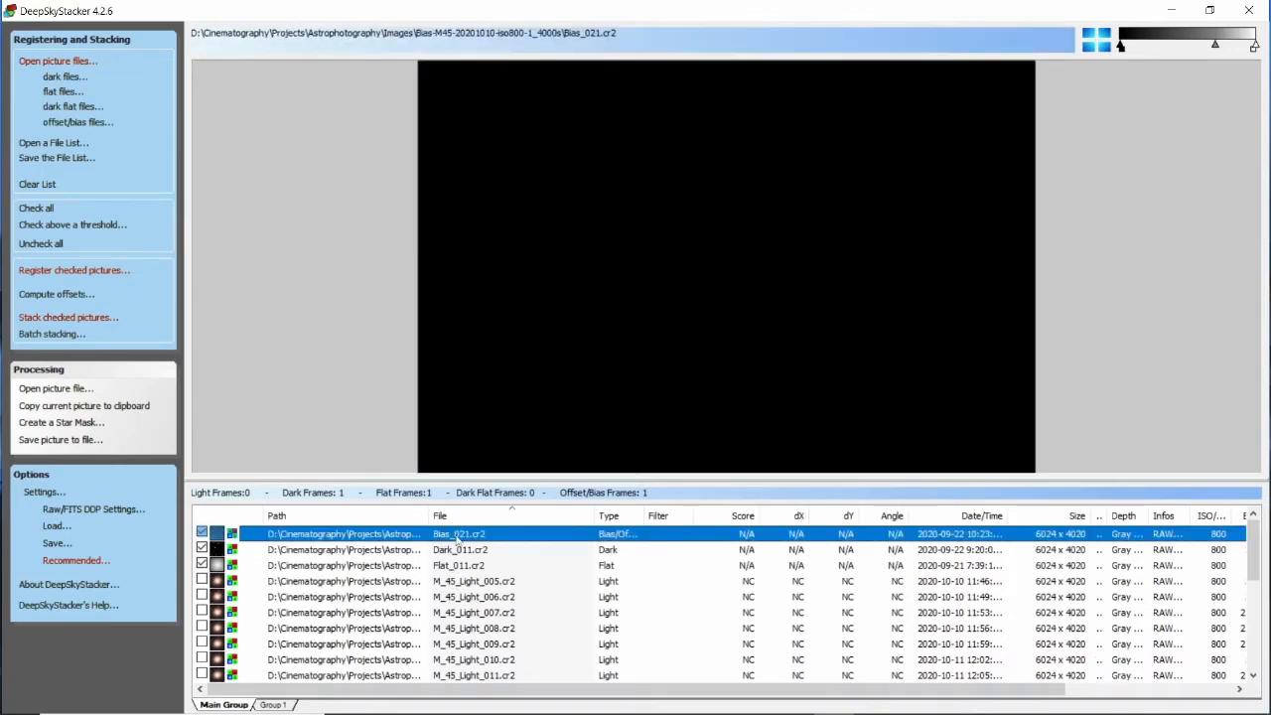
drag(1215, 46, 1120, 48)
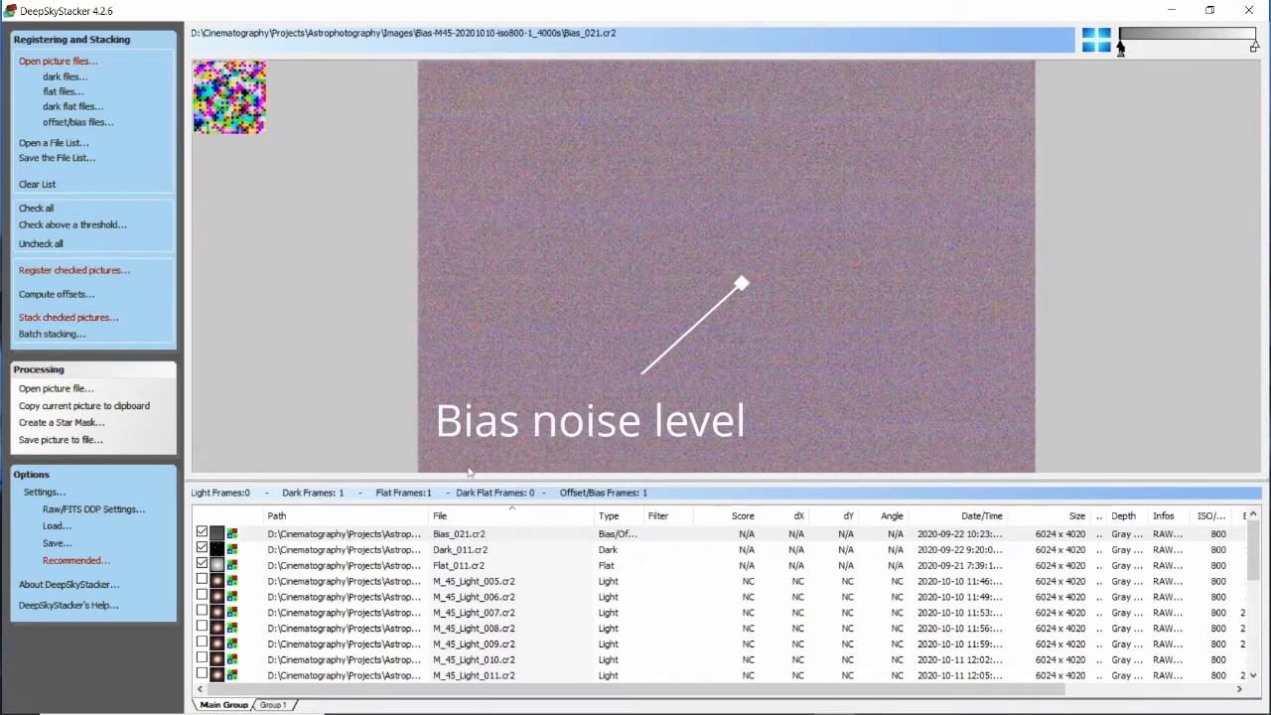
click(446, 552)
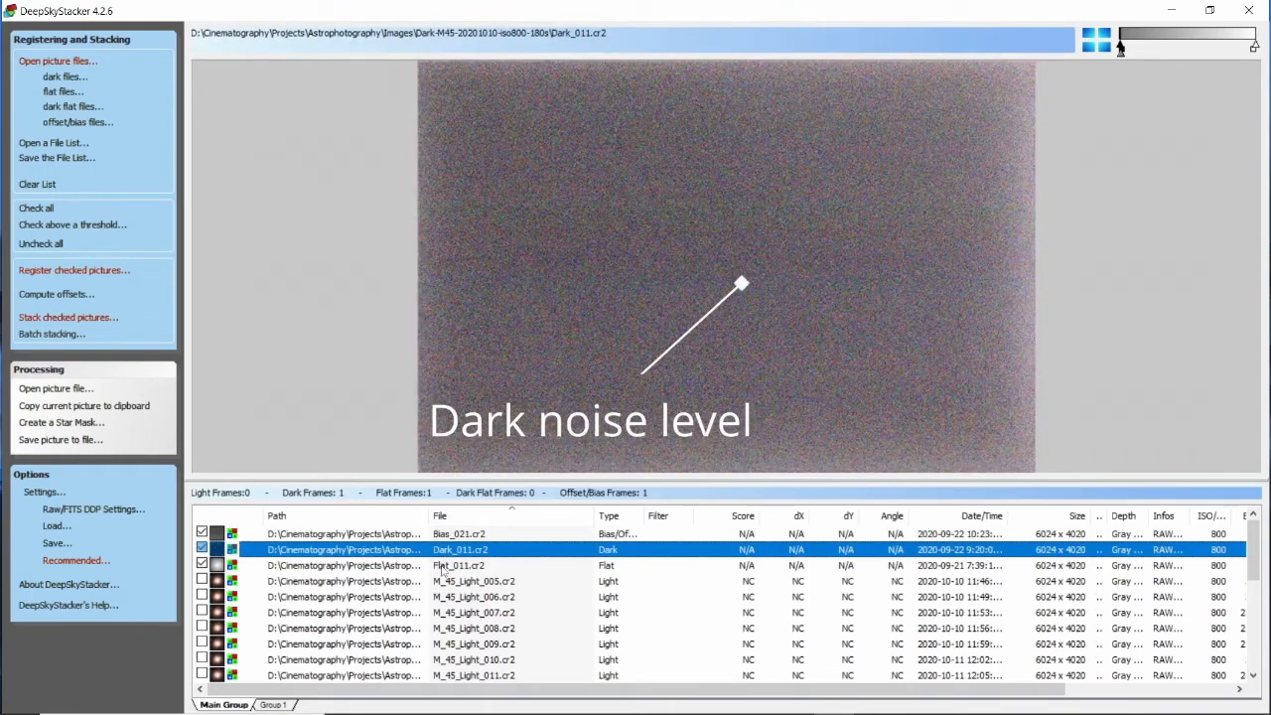
click(443, 567)
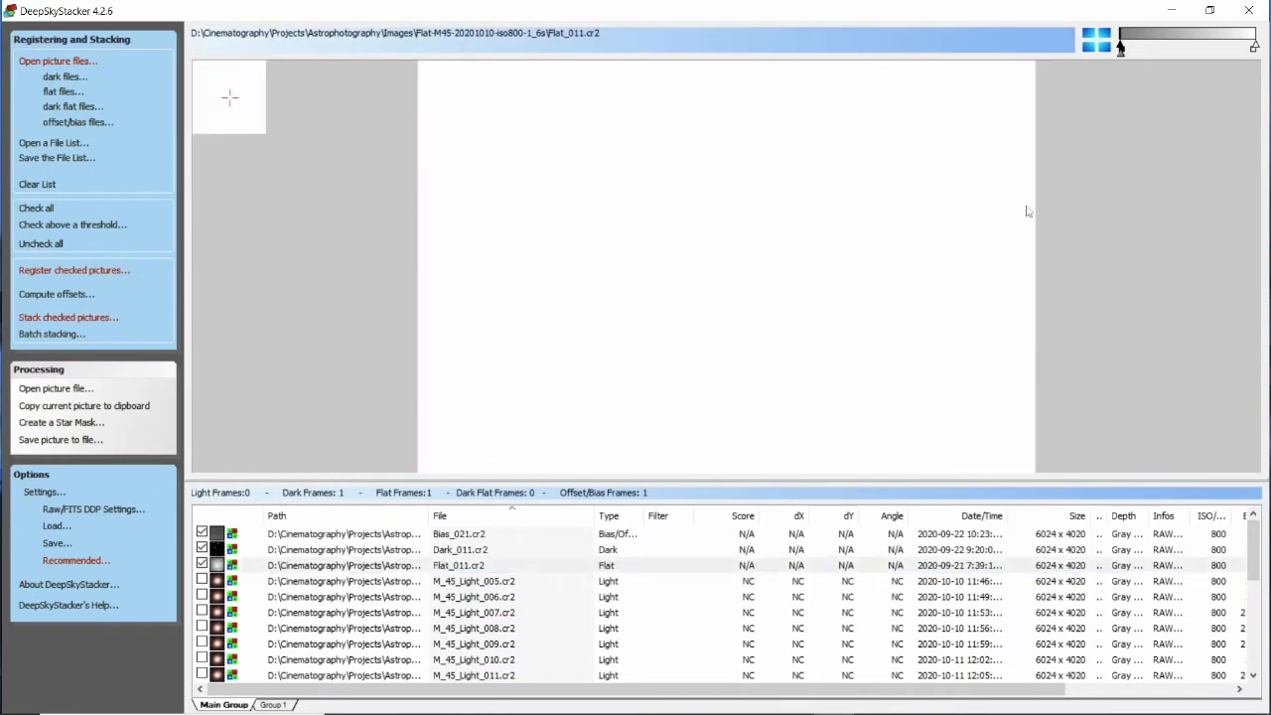
drag(1121, 52, 1153, 46)
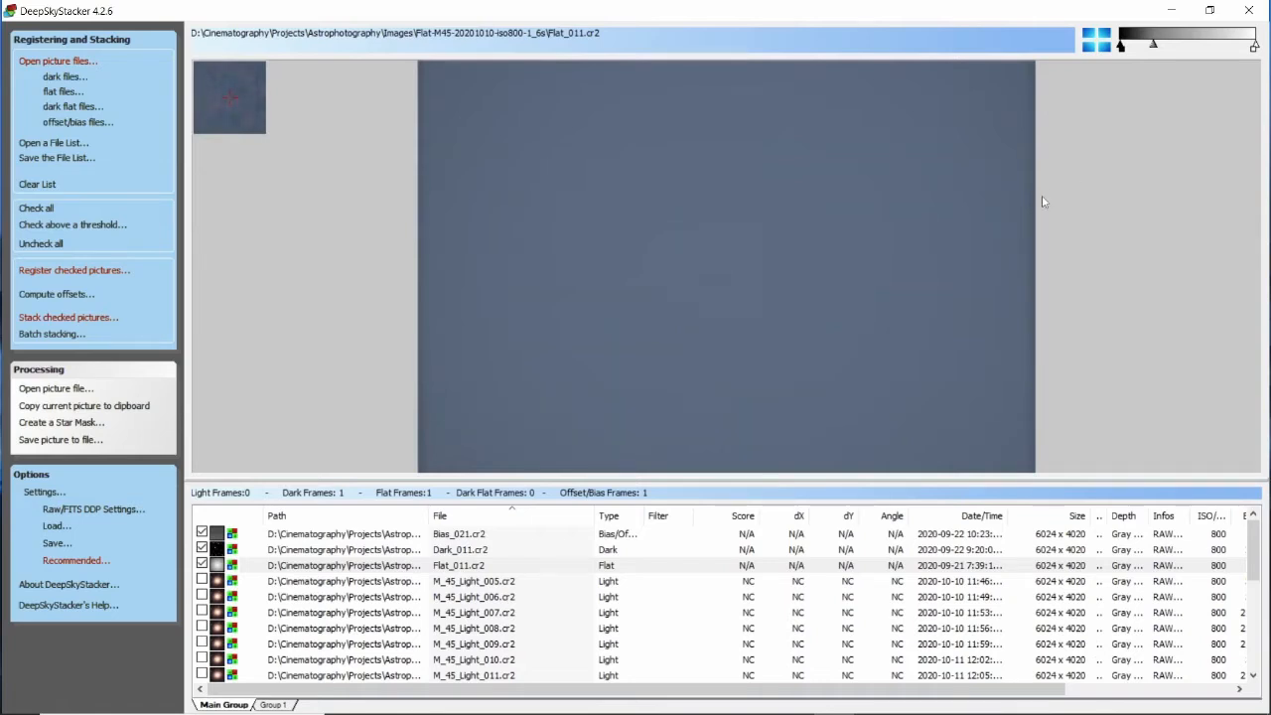
Preview the first and last light frames in the list, M_45_Light_005 and M_45_Light_023.
click(217, 583)
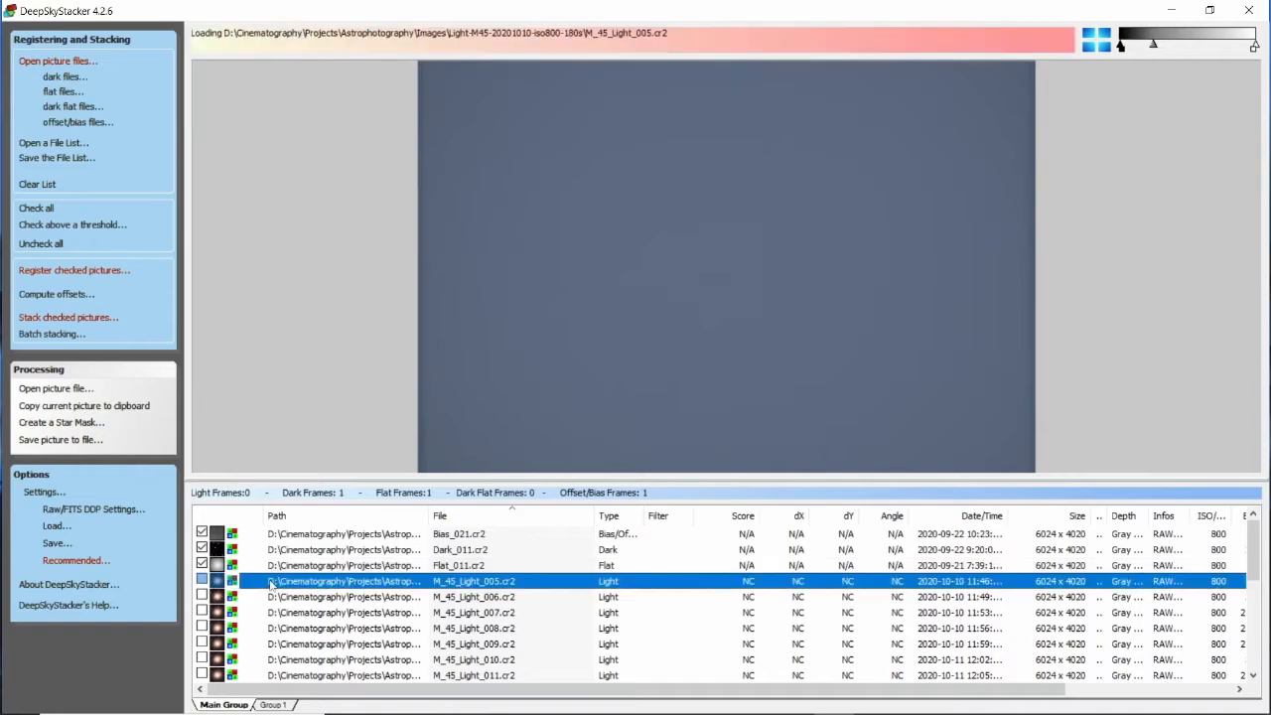
click(202, 582)
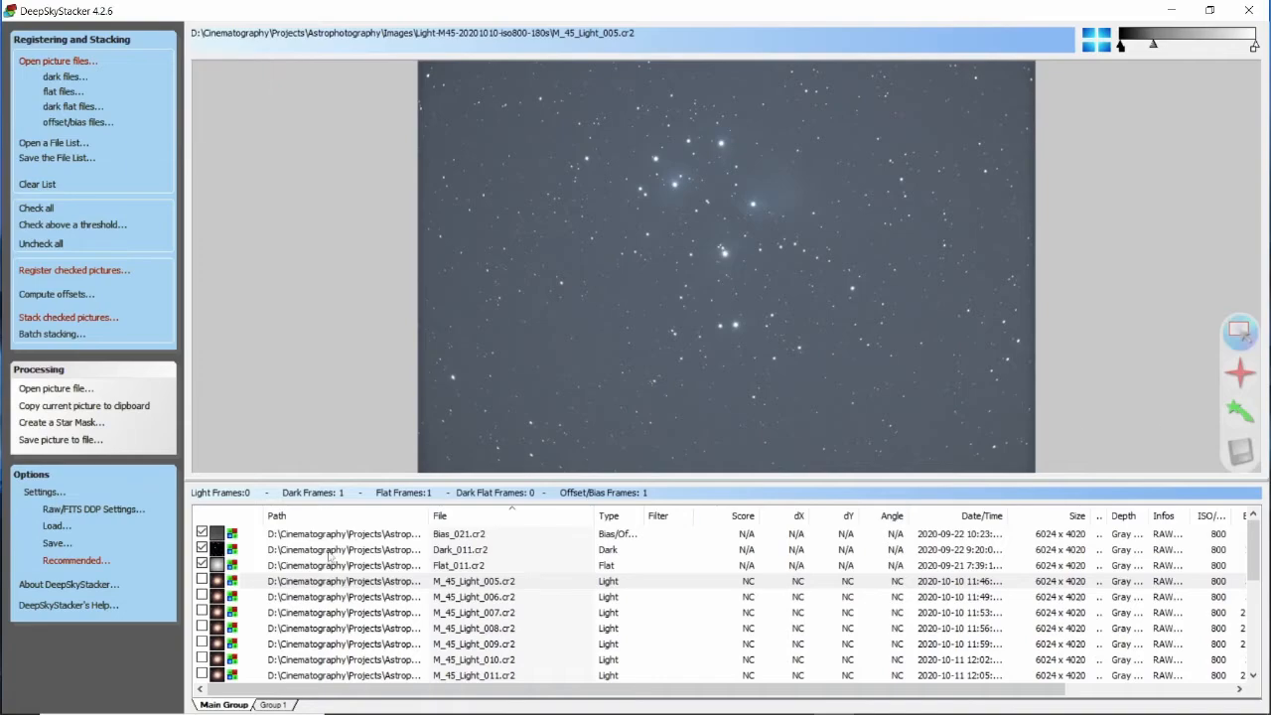
click(316, 599)
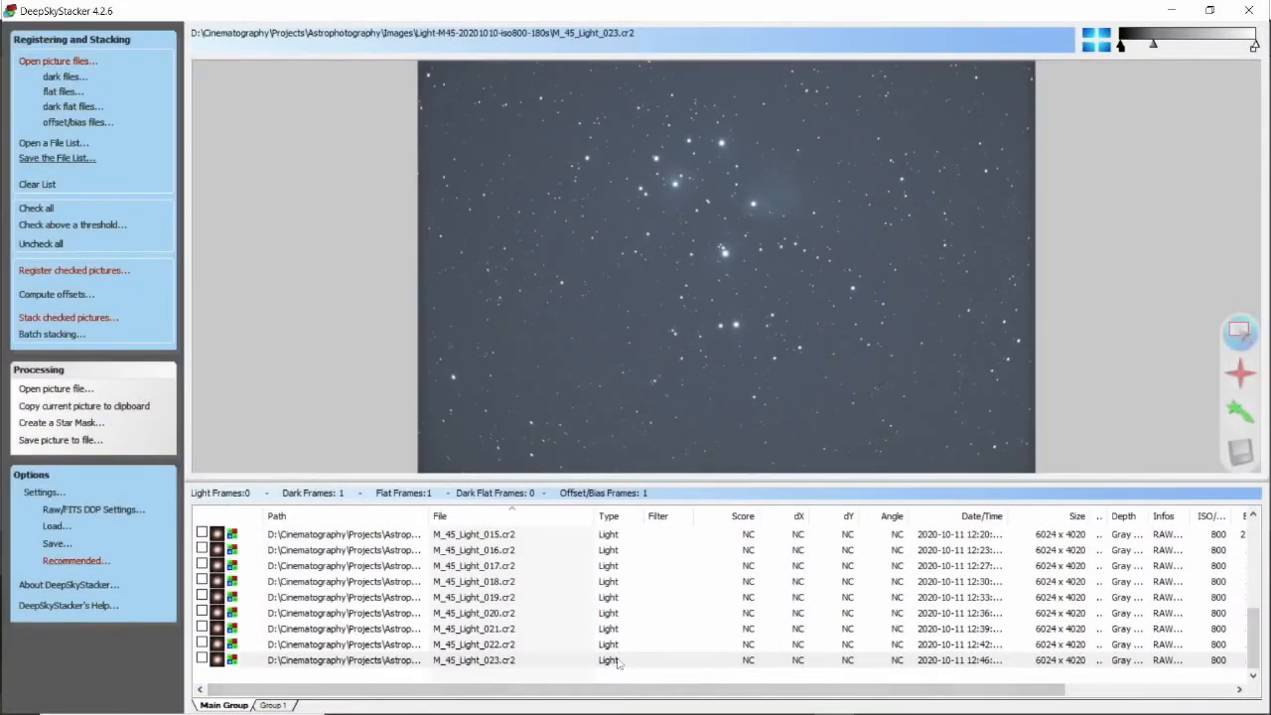
click(616, 662)
click(103, 273)
click(728, 423)
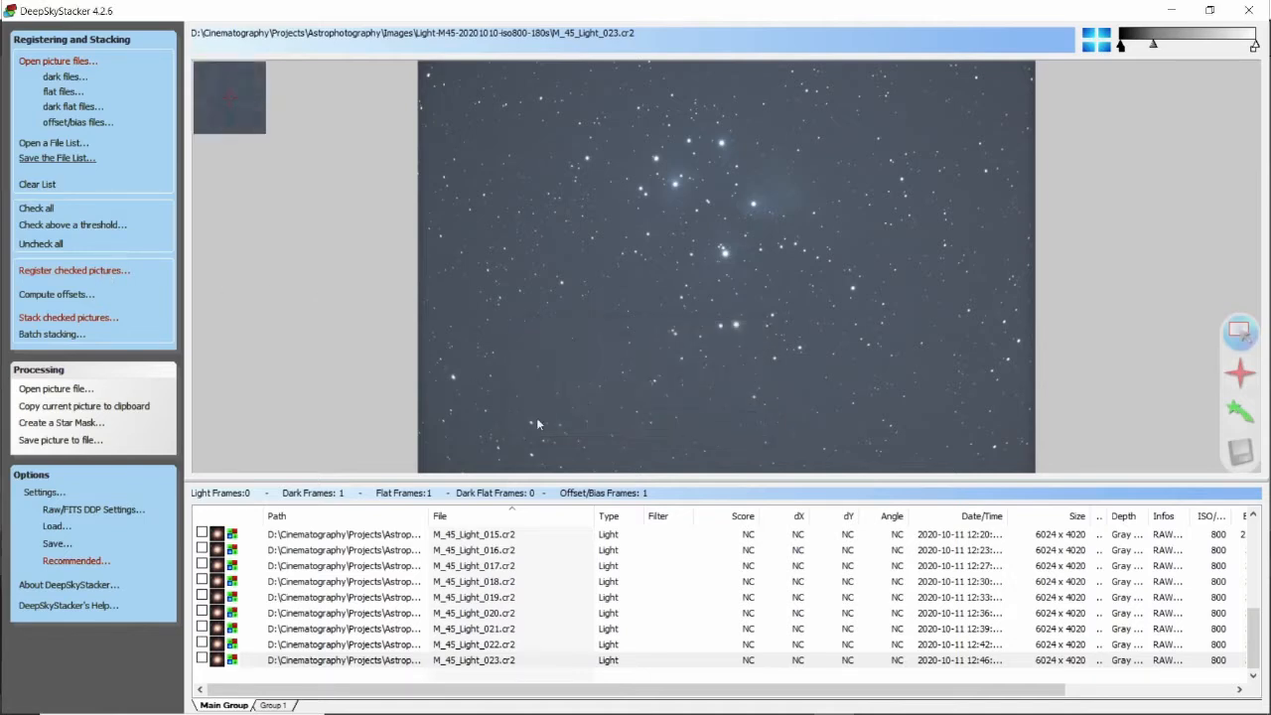
Check all frames, then uncheck the bias, dark and flat frames so only the light frames stay checked.
click(44, 212)
scroll(338, 574, up, 4)
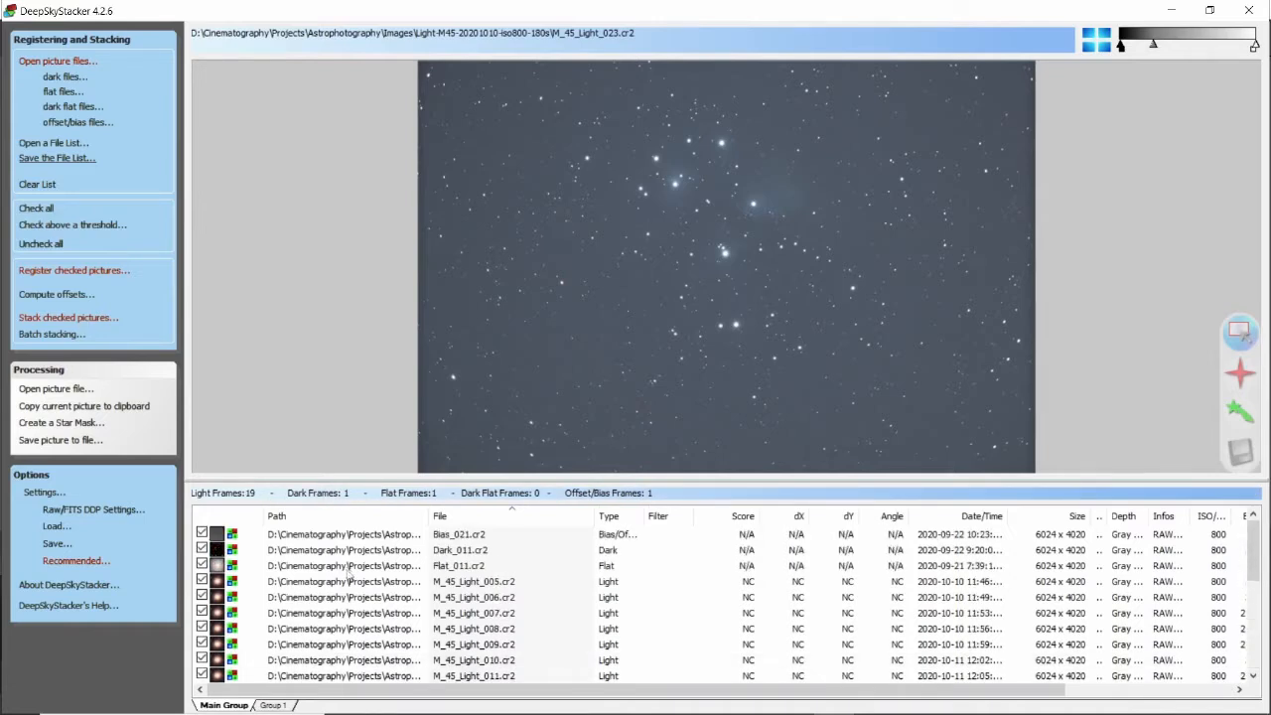
click(203, 535)
click(202, 565)
In Register Settings, turn off Stack after registering and compute the number of detected stars at the 16% threshold.
click(95, 279)
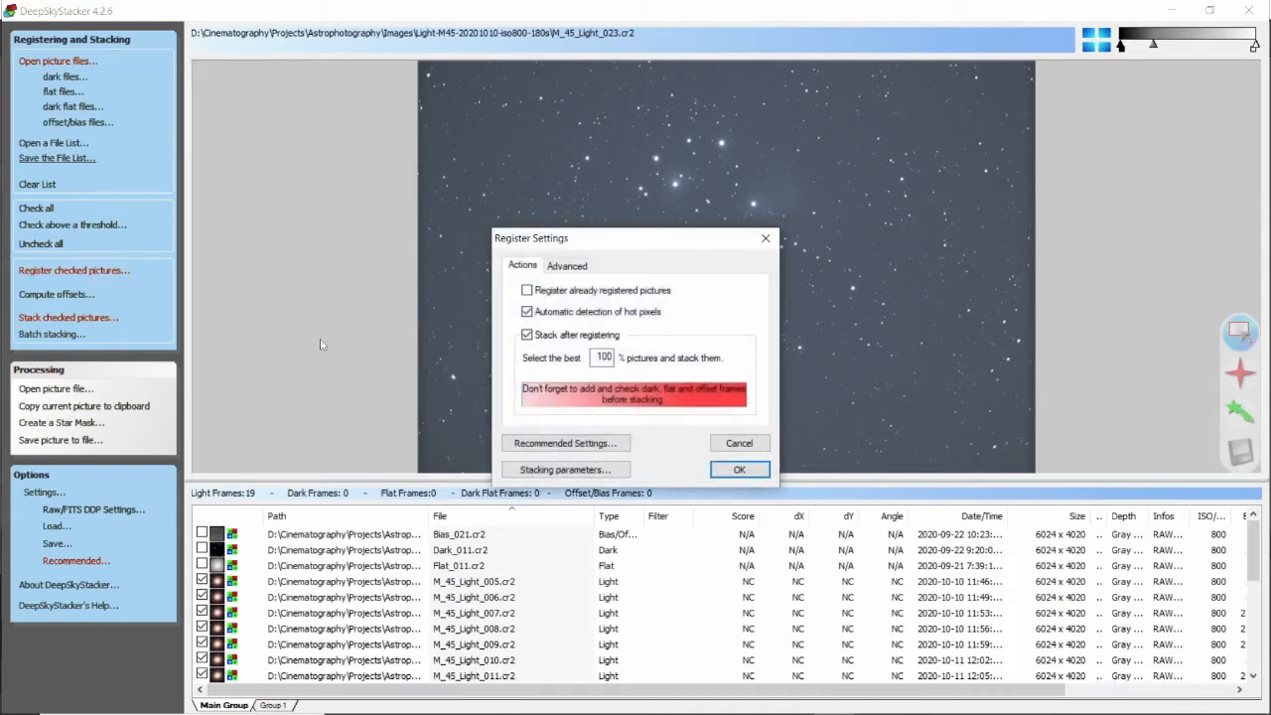
click(527, 336)
click(564, 266)
click(587, 348)
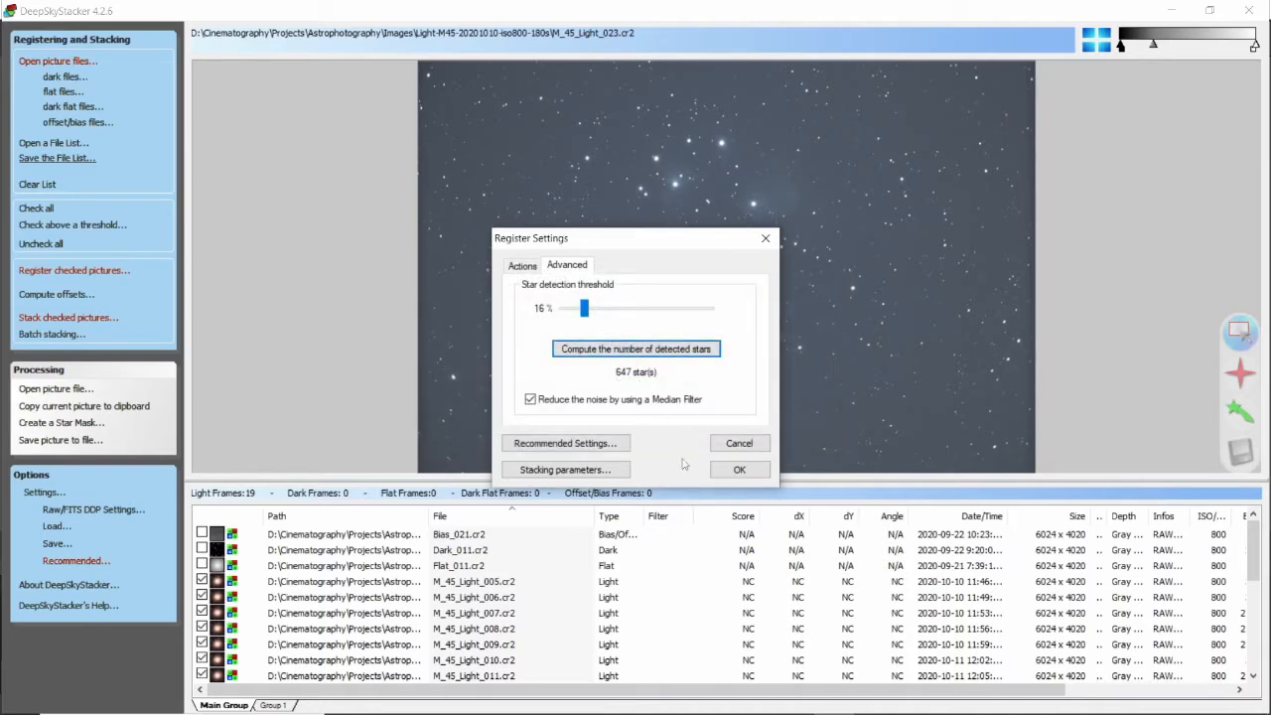
Review the stacking parameters and the recommended settings without changing them.
click(565, 470)
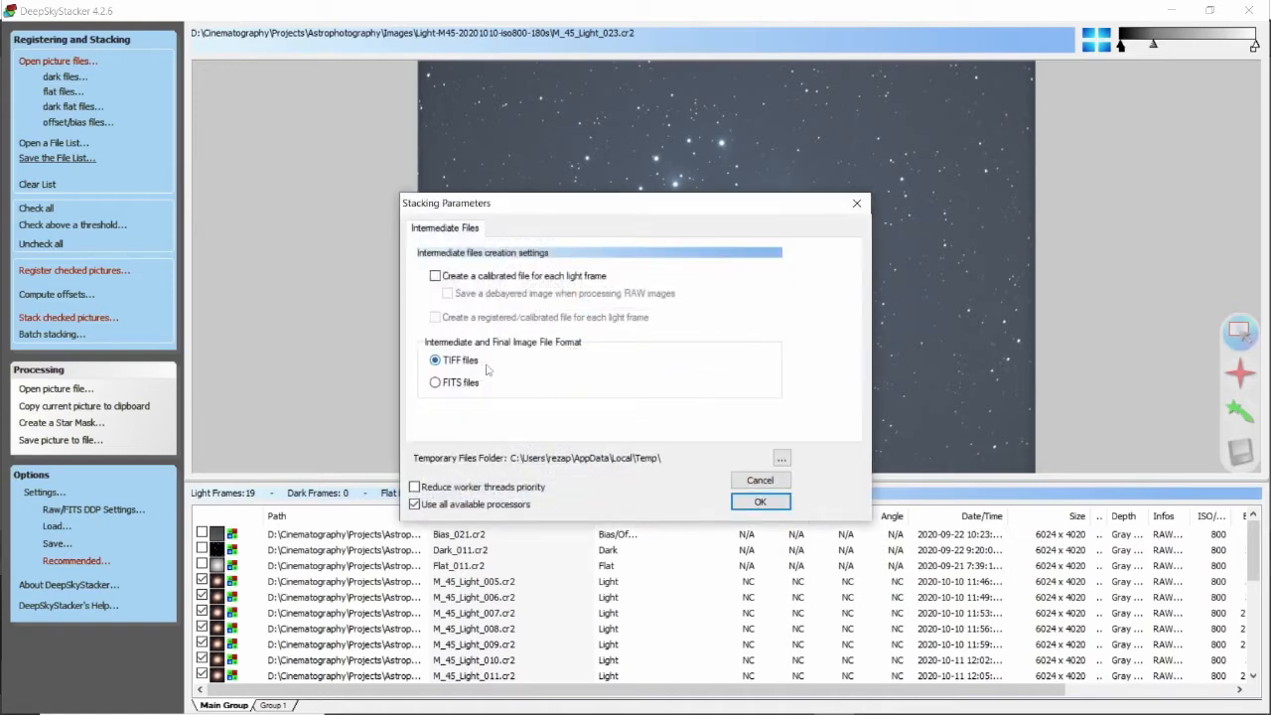
click(759, 502)
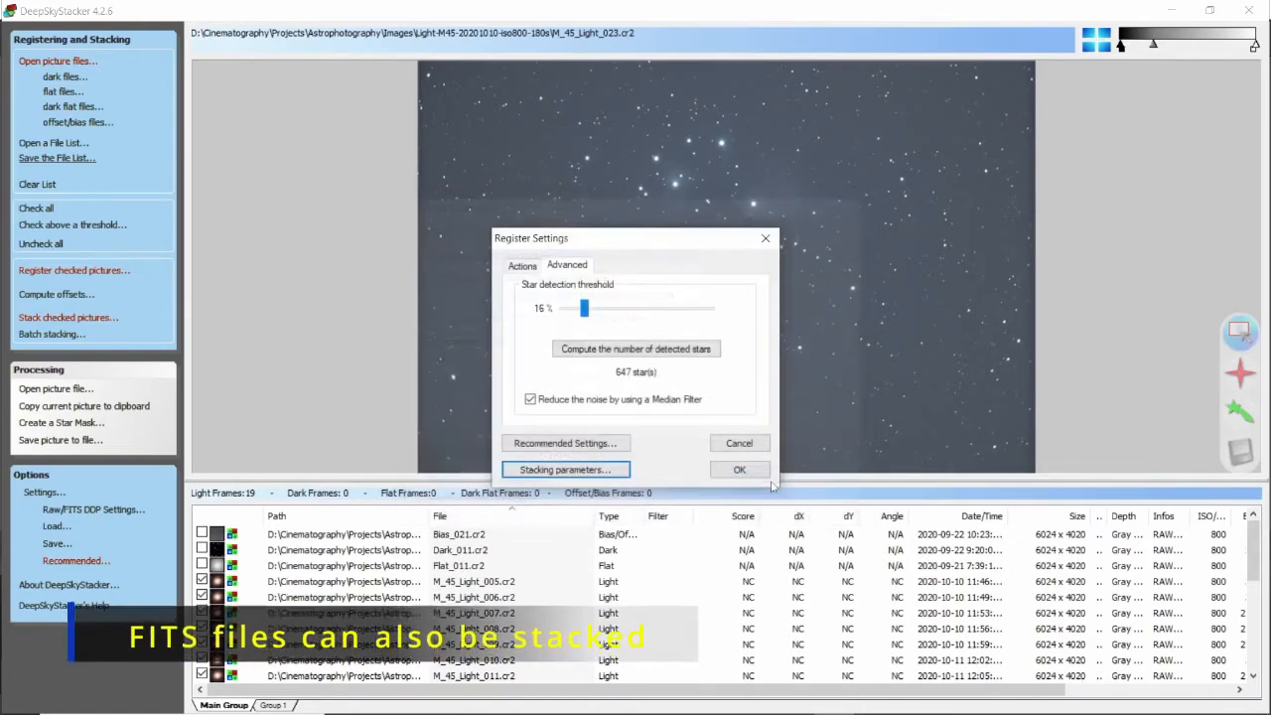
click(565, 443)
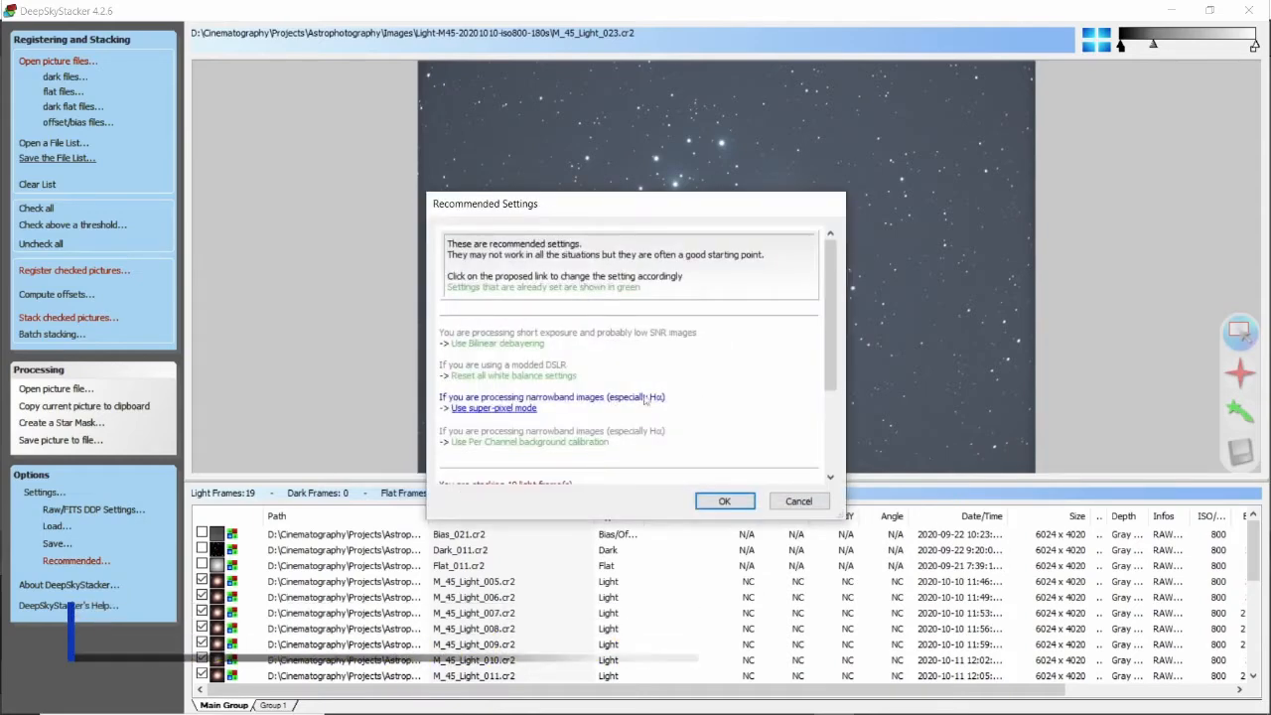
scroll(610, 352, down, 2)
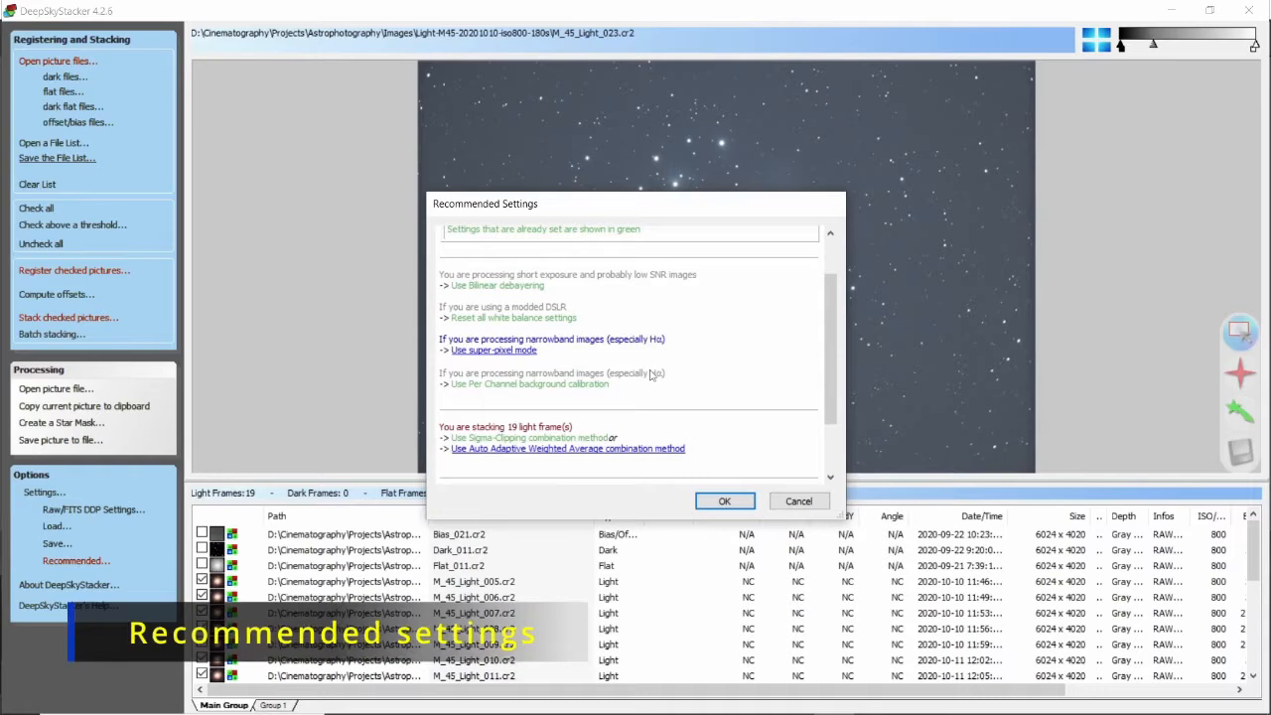
scroll(651, 374, down, 3)
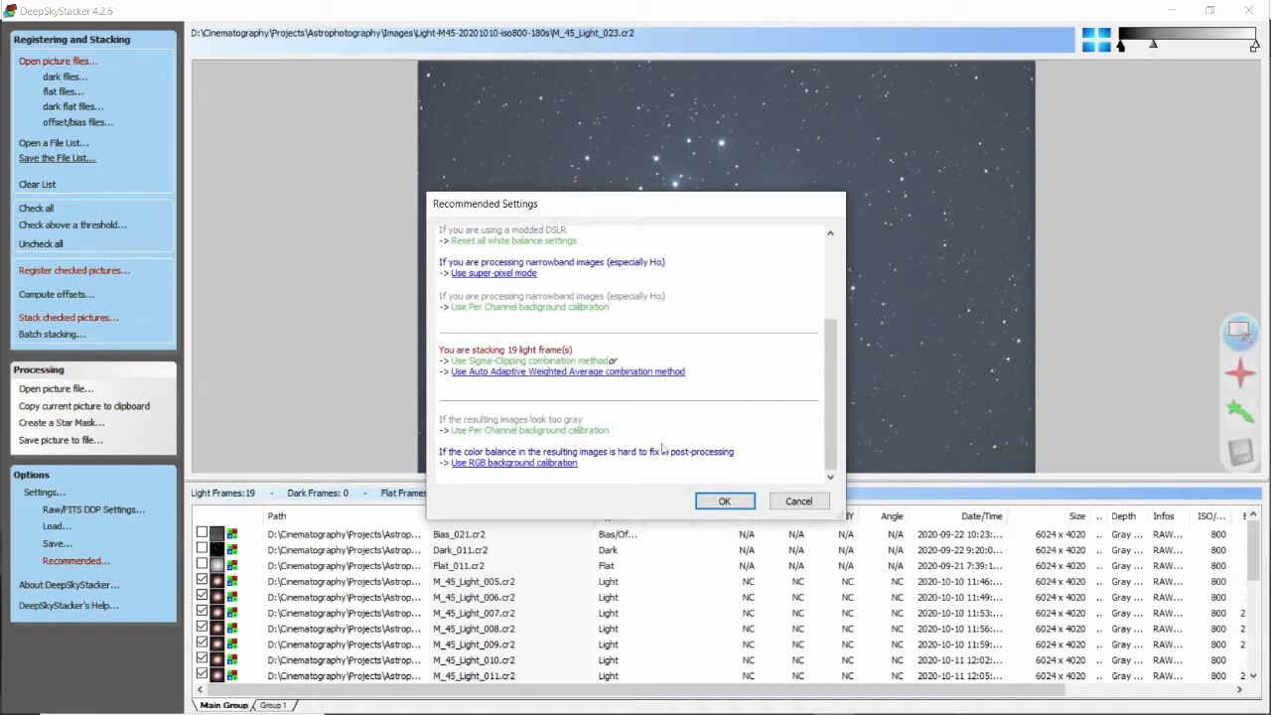
drag(832, 452, 788, 444)
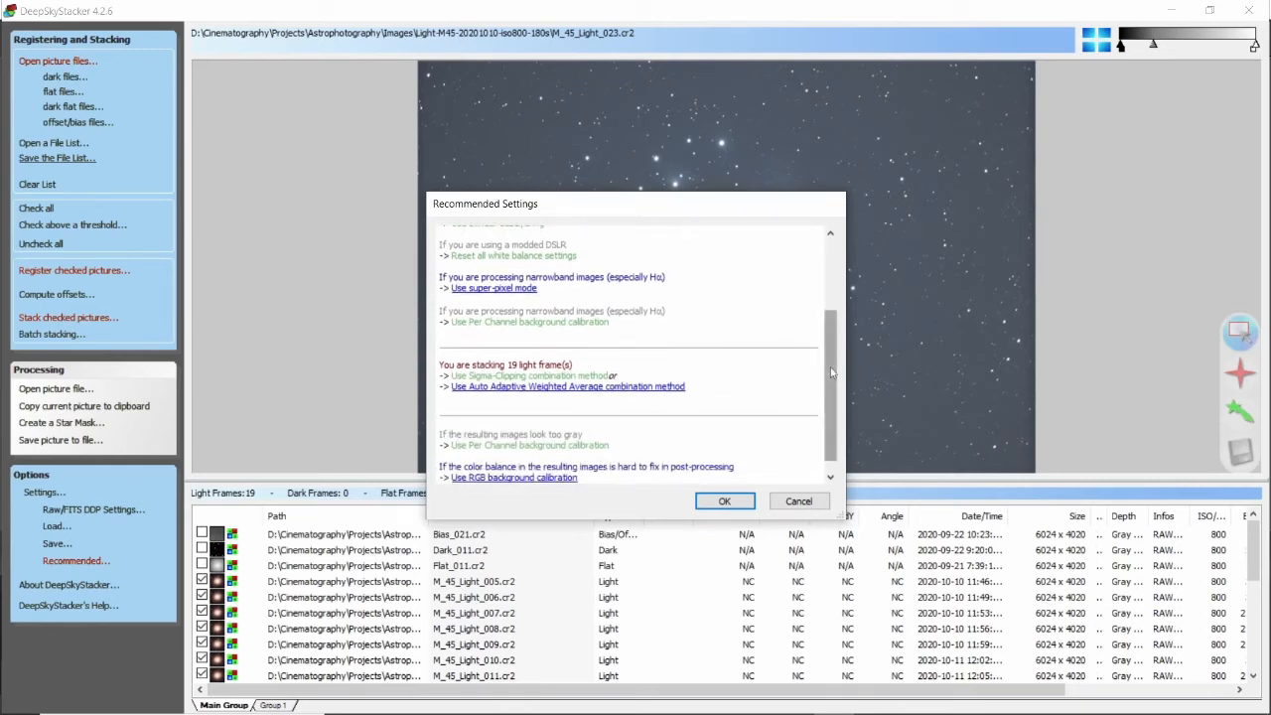
drag(833, 372, 832, 407)
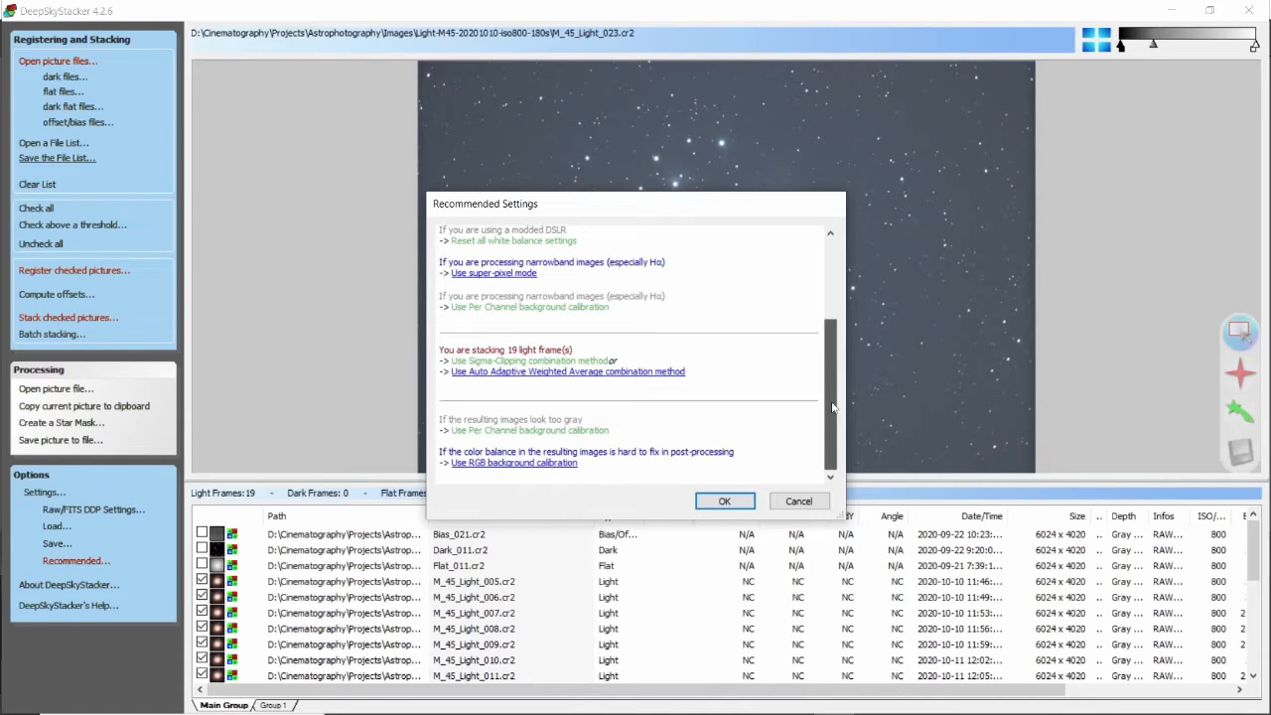
drag(832, 400, 830, 319)
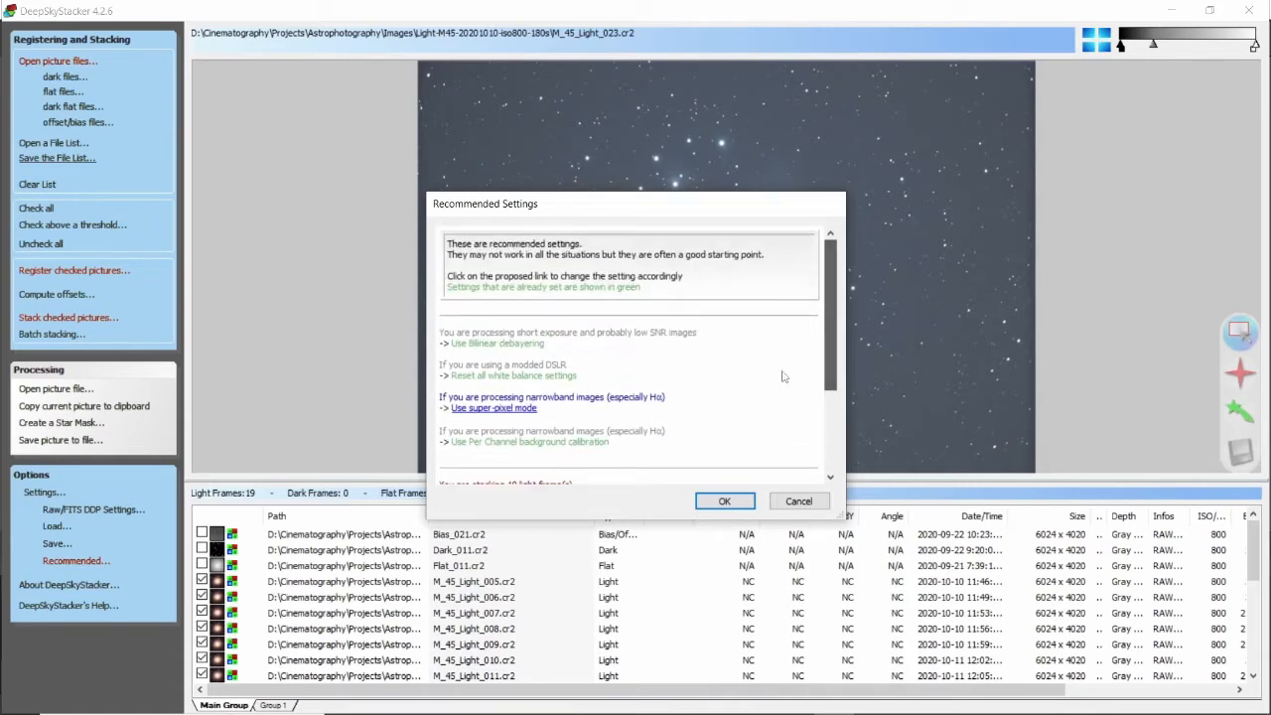
click(724, 501)
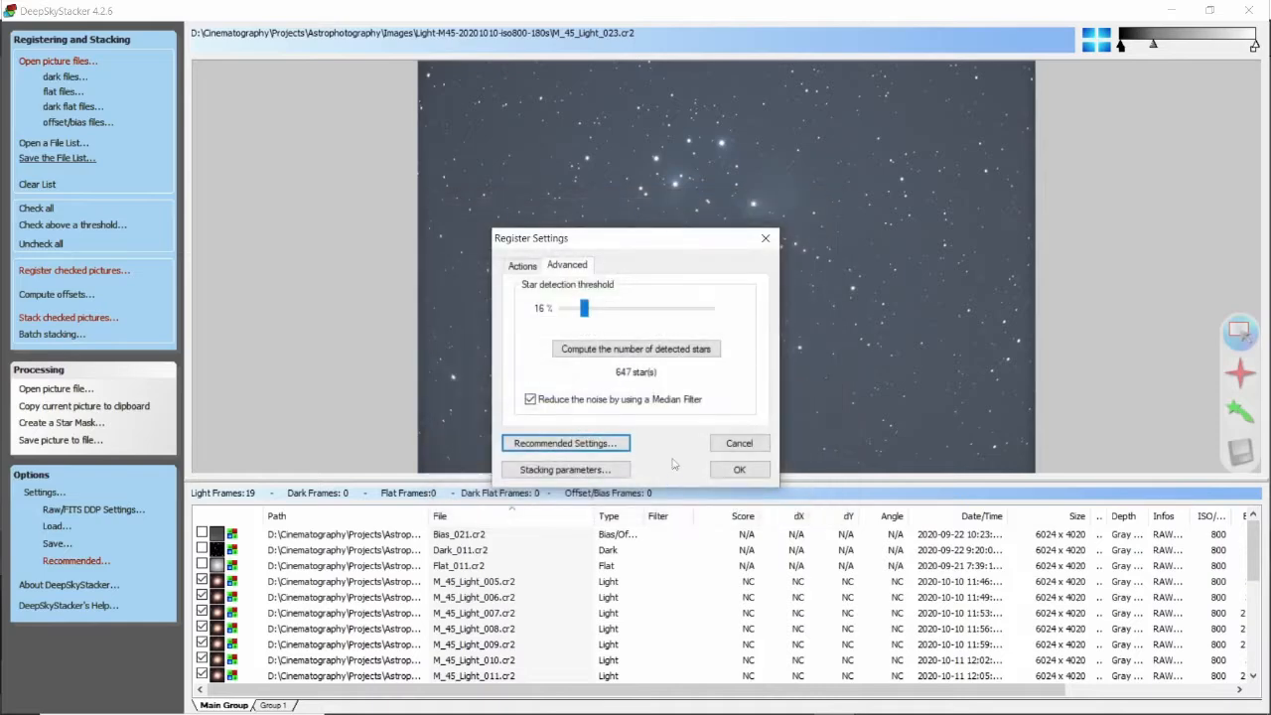
Register the checked light frames.
click(522, 266)
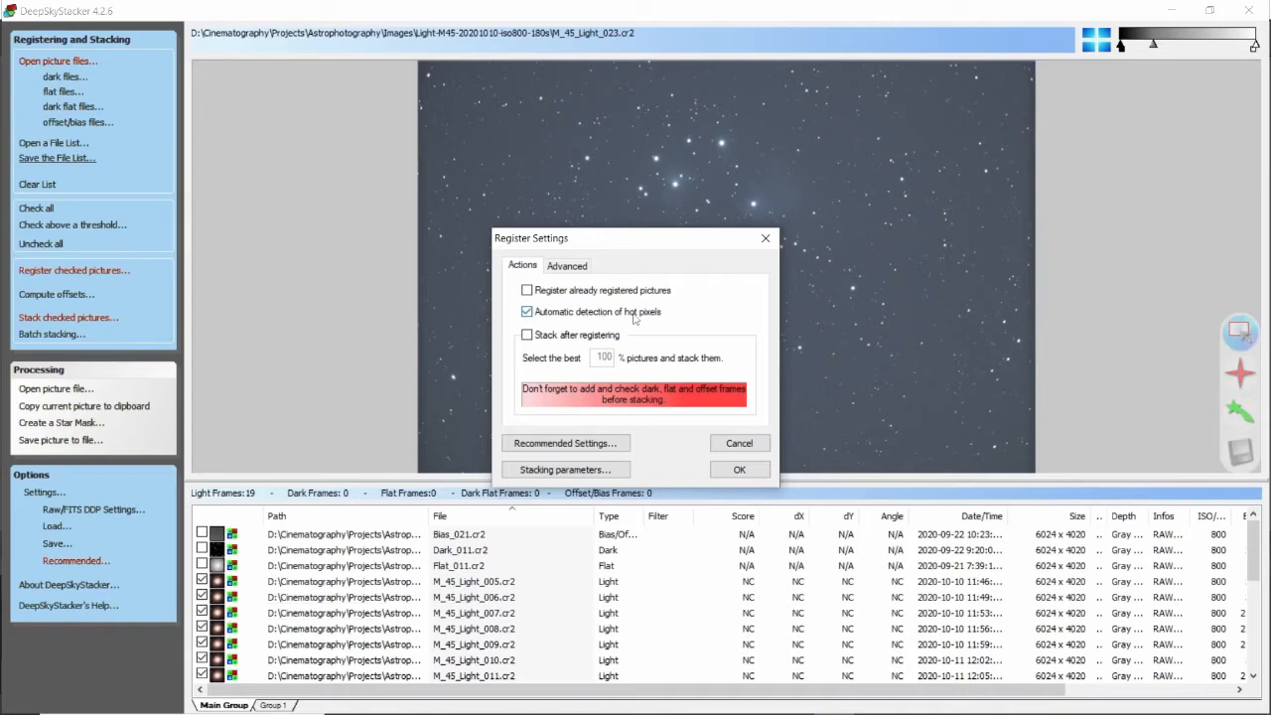
click(735, 470)
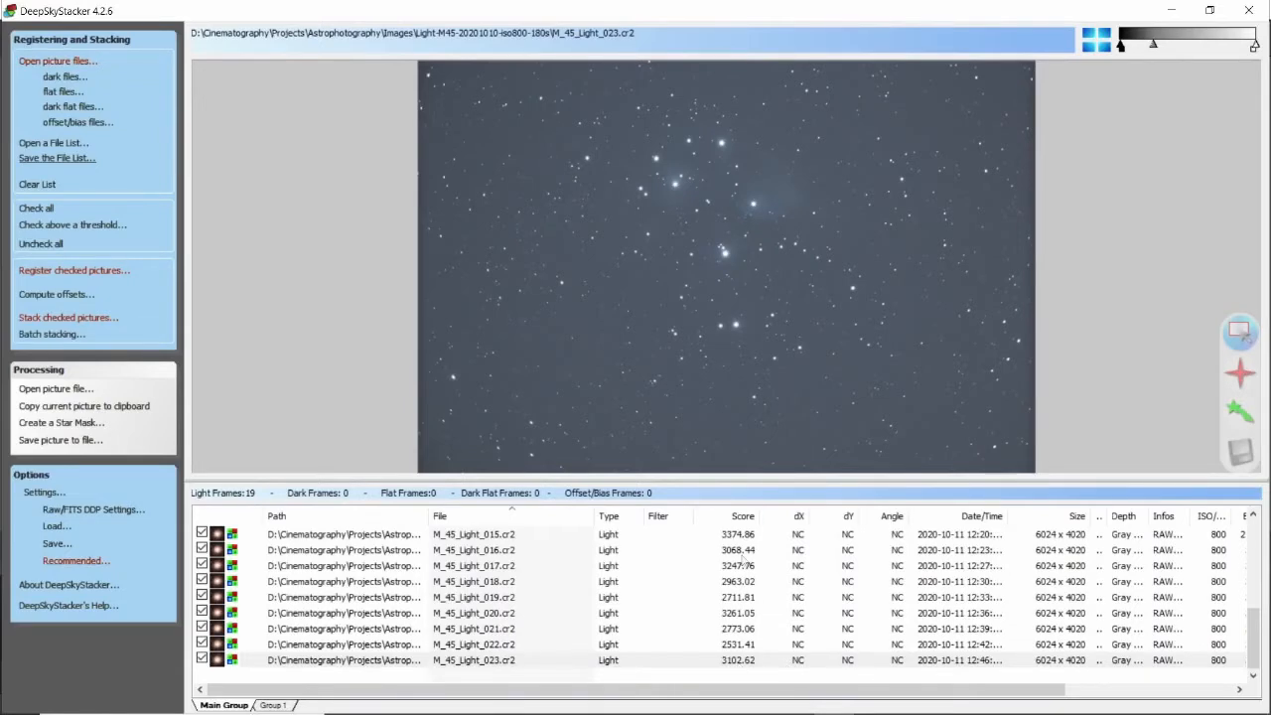
Sort the list by score and preview the lowest- and highest-scoring light frames.
click(743, 517)
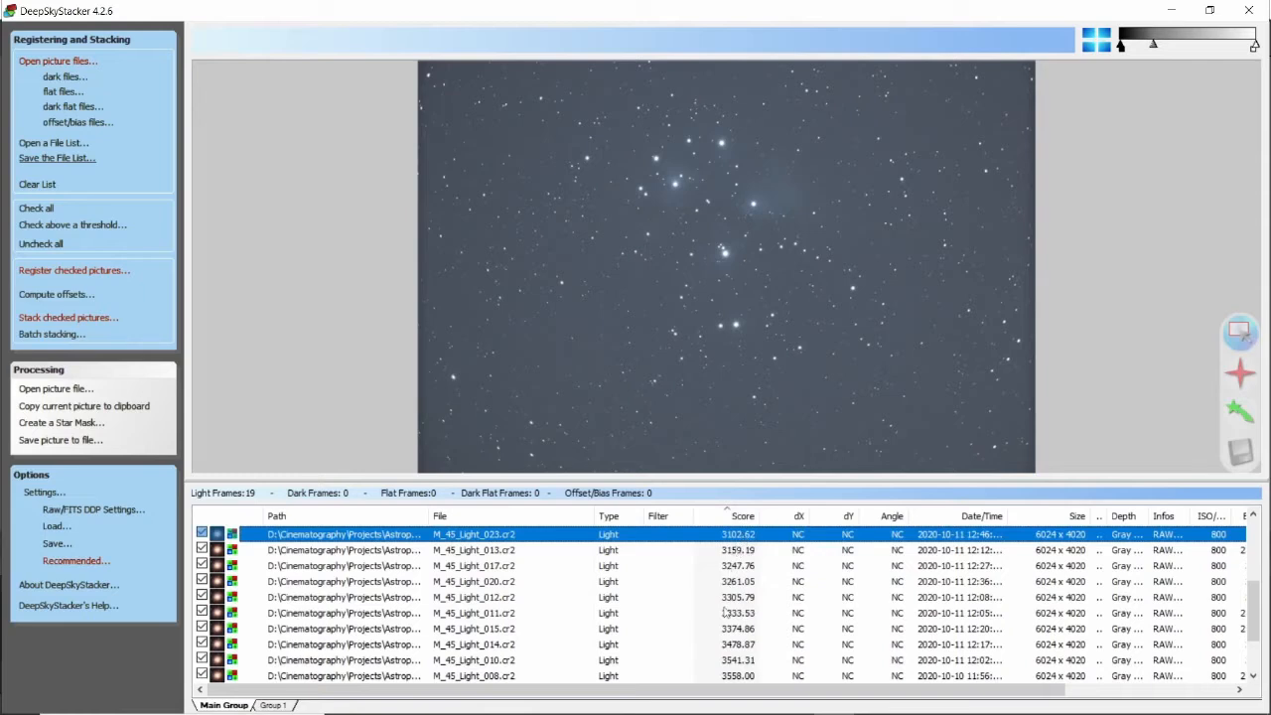
scroll(735, 558, up, 3)
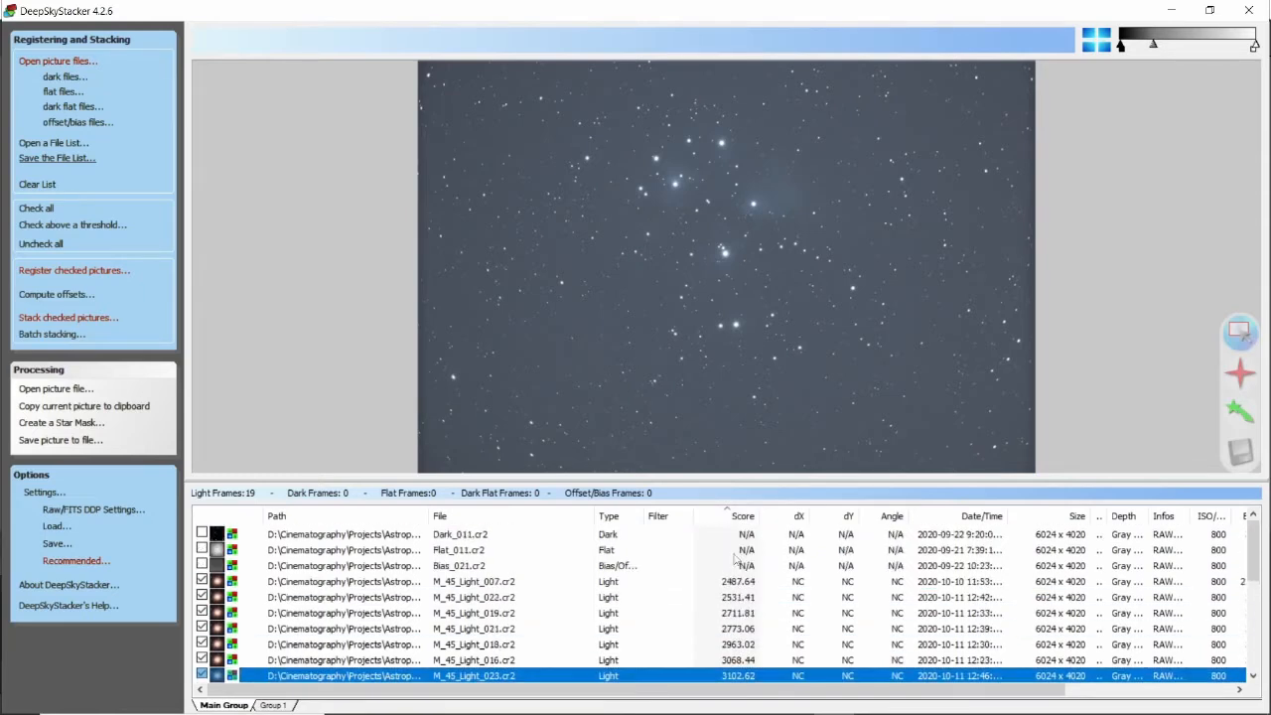
click(741, 582)
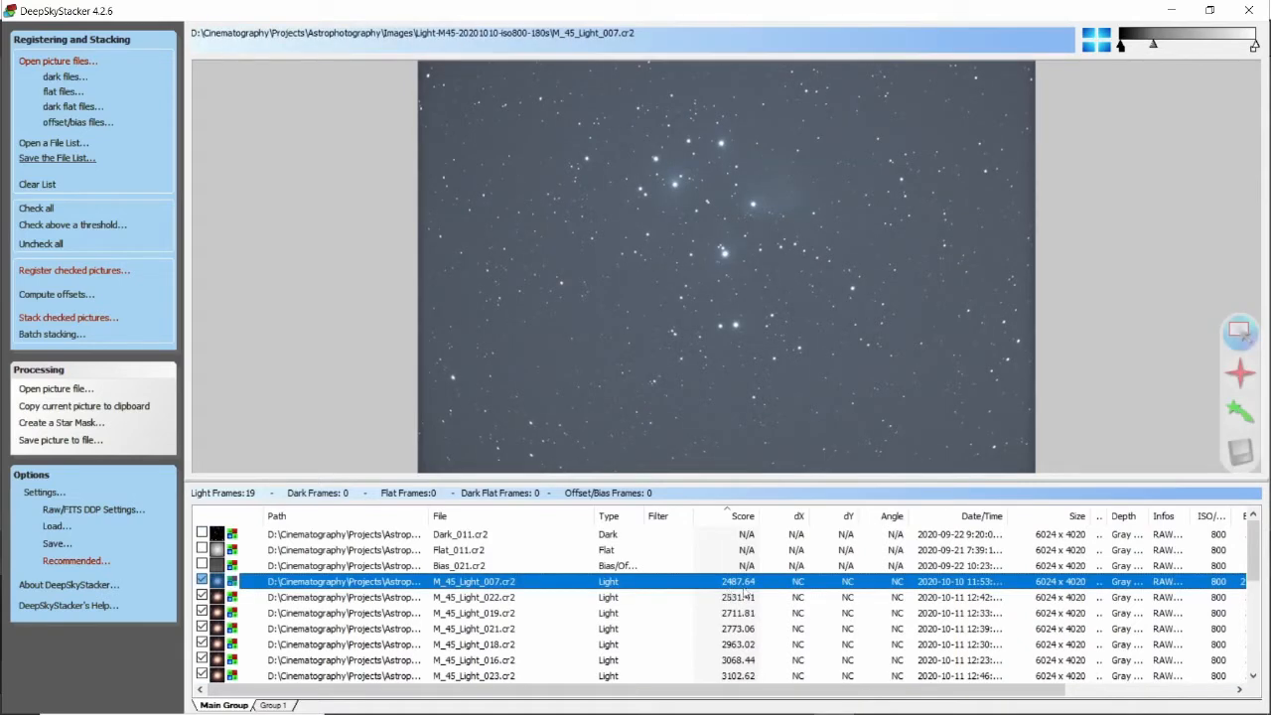
scroll(745, 596, down, 5)
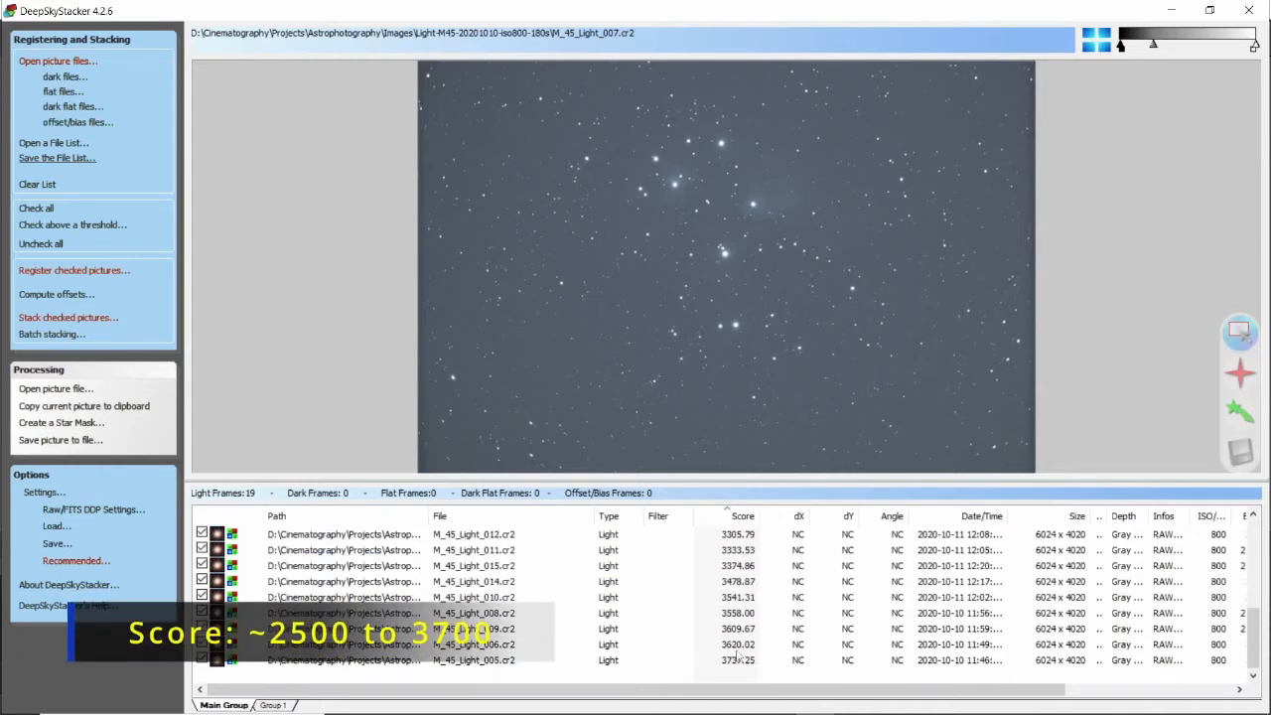
click(737, 660)
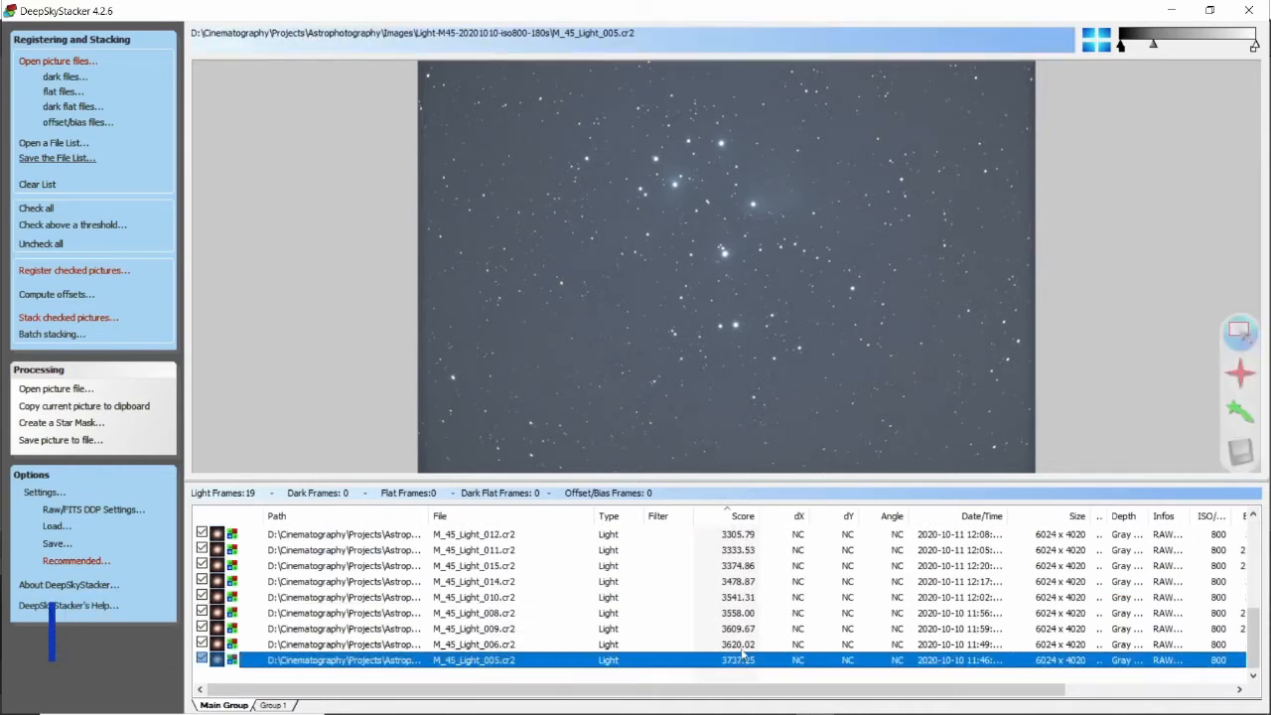
Switch repeatedly between M_45_Light_007 and M_45_Light_005 to compare the lowest and highest scores.
scroll(742, 655, up, 4)
scroll(742, 652, down, 1)
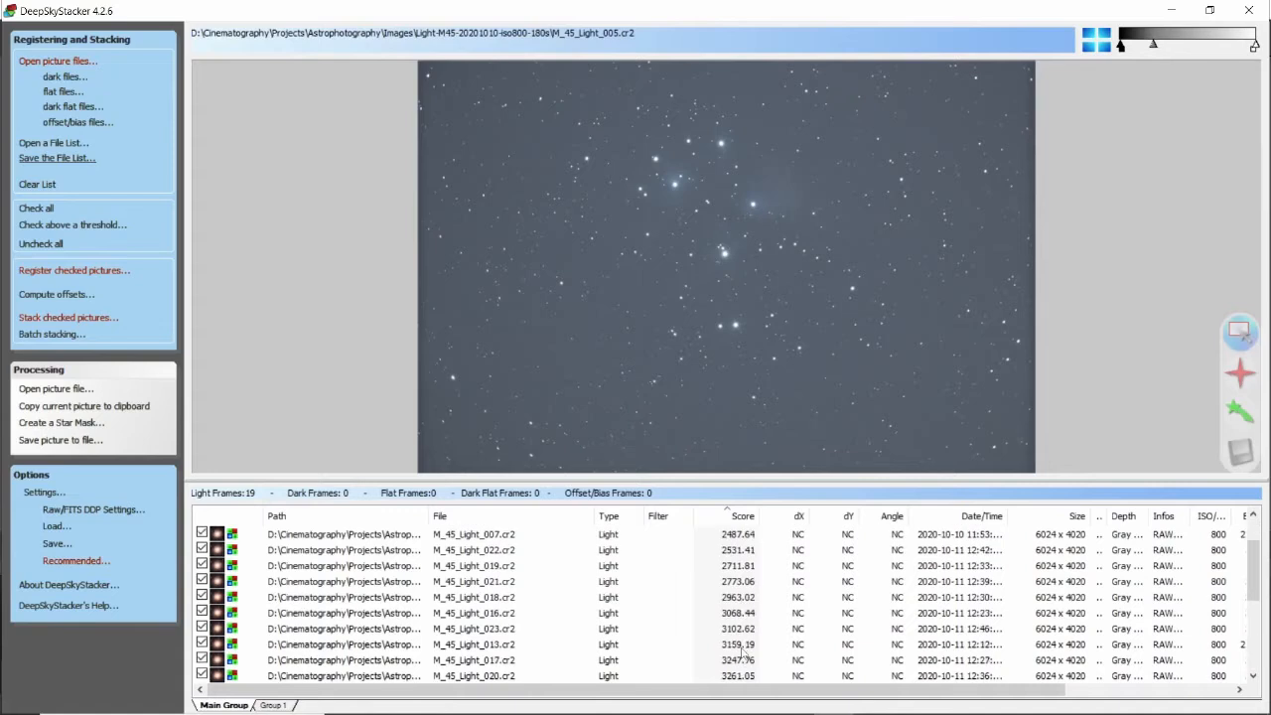
scroll(743, 650, up, 1)
click(743, 584)
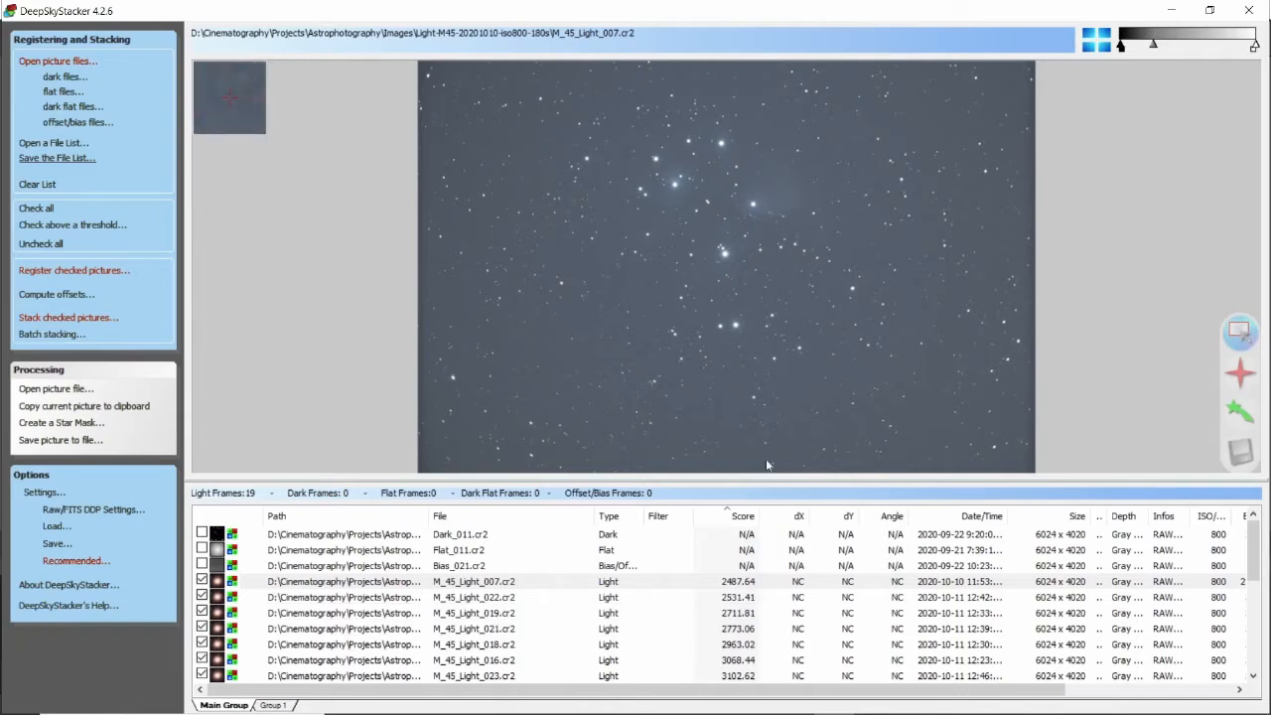
scroll(770, 640, down, 5)
click(737, 659)
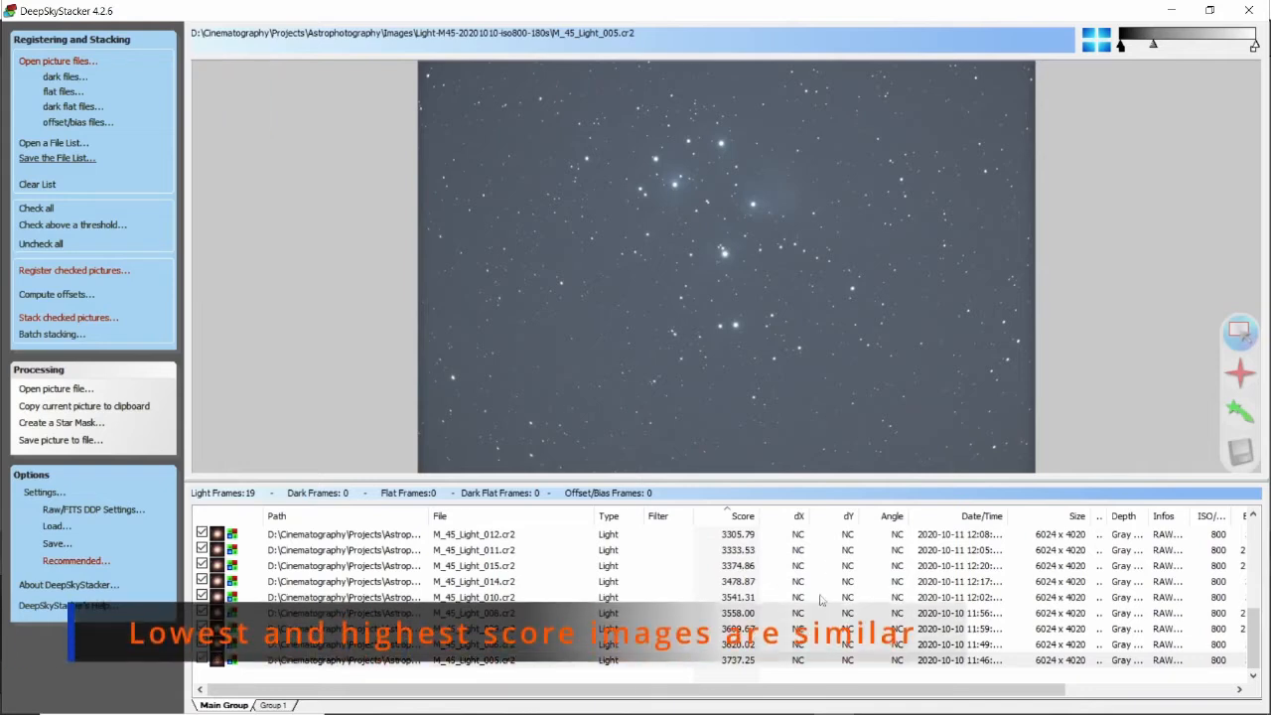
scroll(778, 627, up, 4)
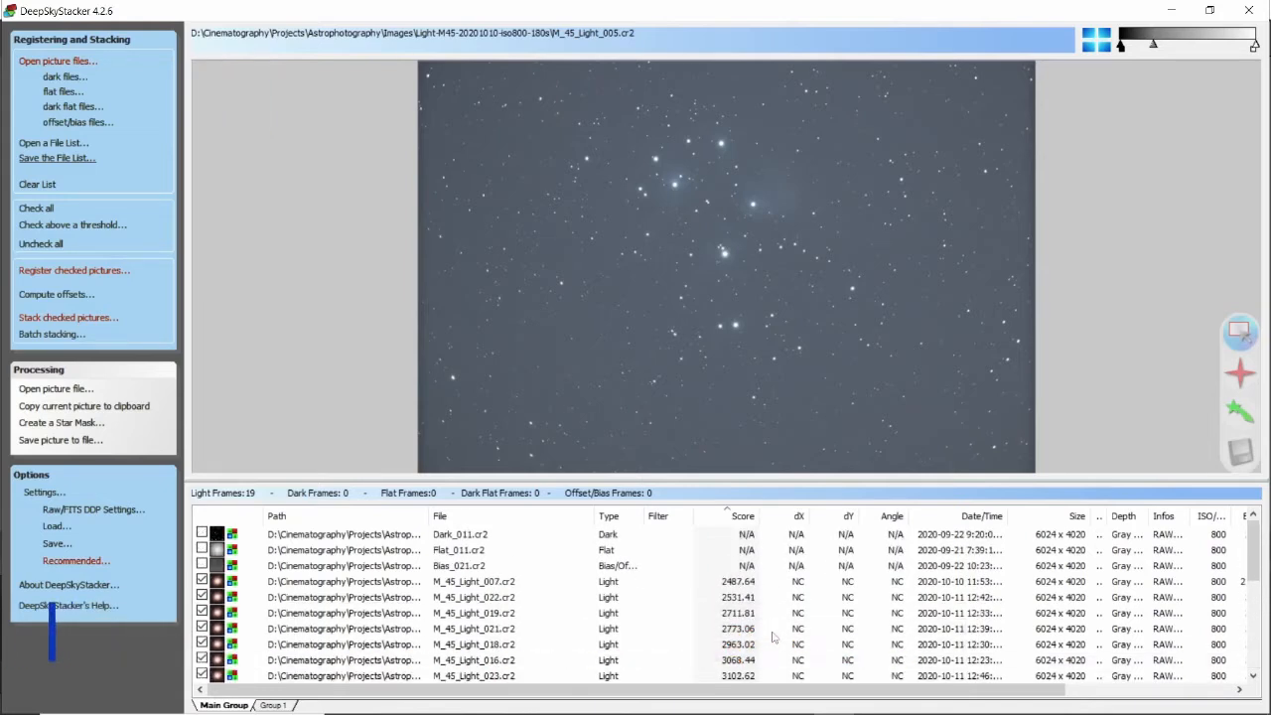
click(752, 584)
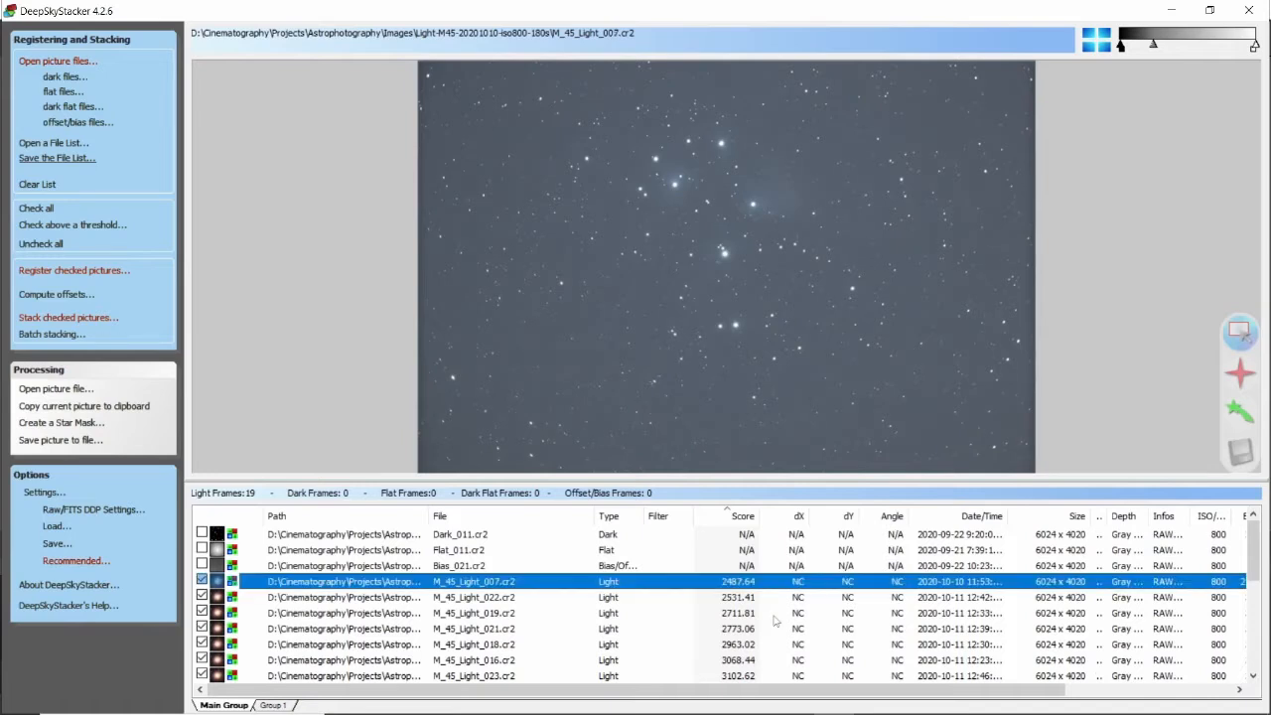
Scroll through the score-sorted light frame list and select M_45_Light_022.
scroll(776, 620, down, 4)
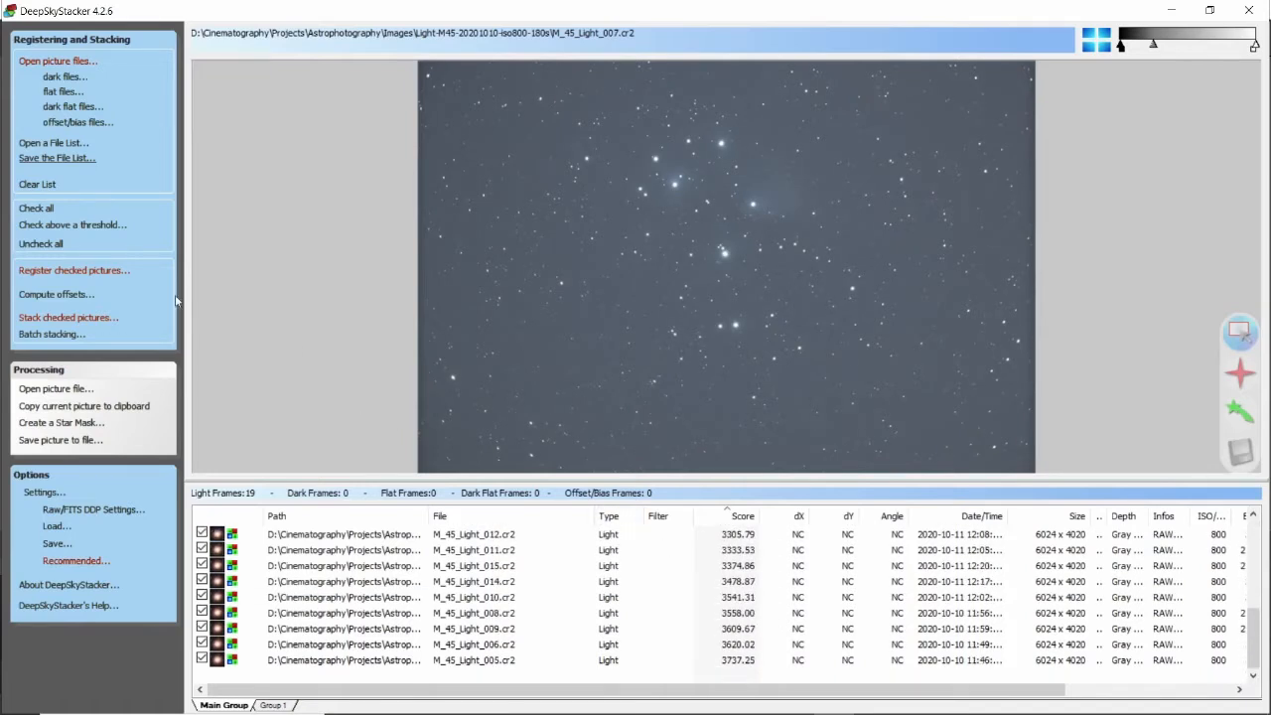
scroll(755, 636, up, 3)
scroll(746, 593, up, 2)
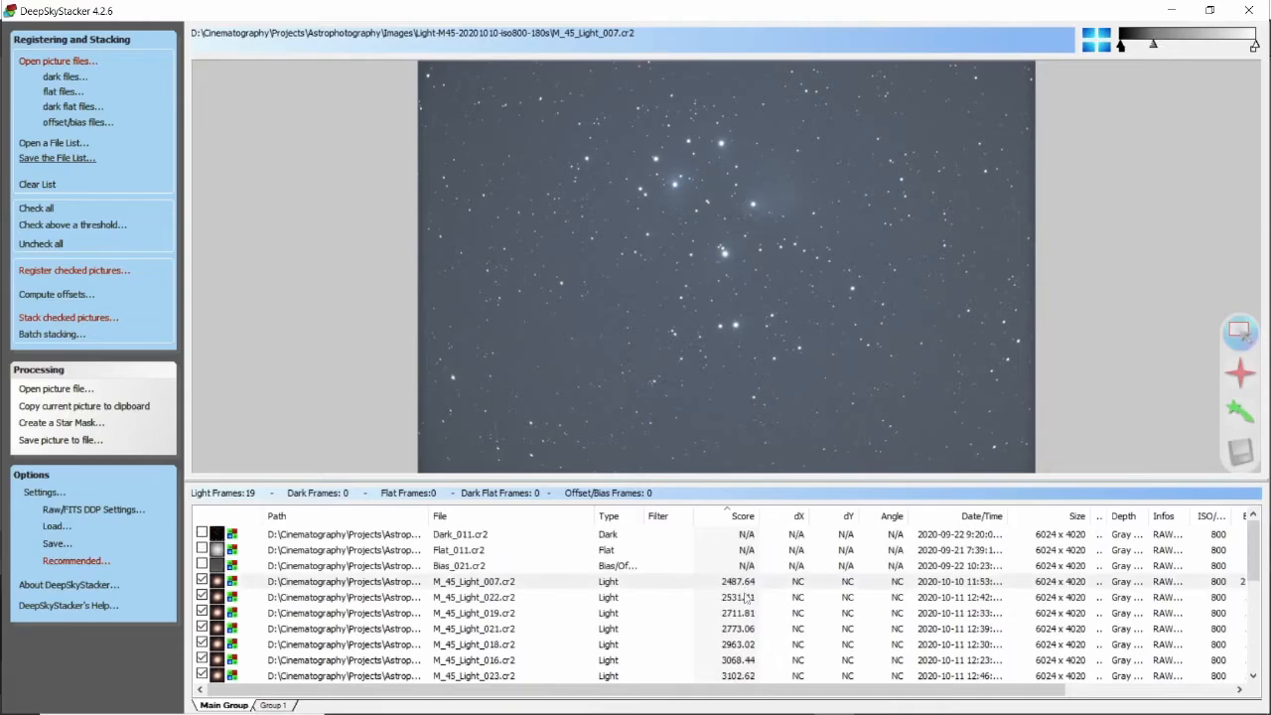
click(745, 596)
Stack the checked light frames in DeepSkyStacker, glancing through the recommended settings without changing them.
click(74, 321)
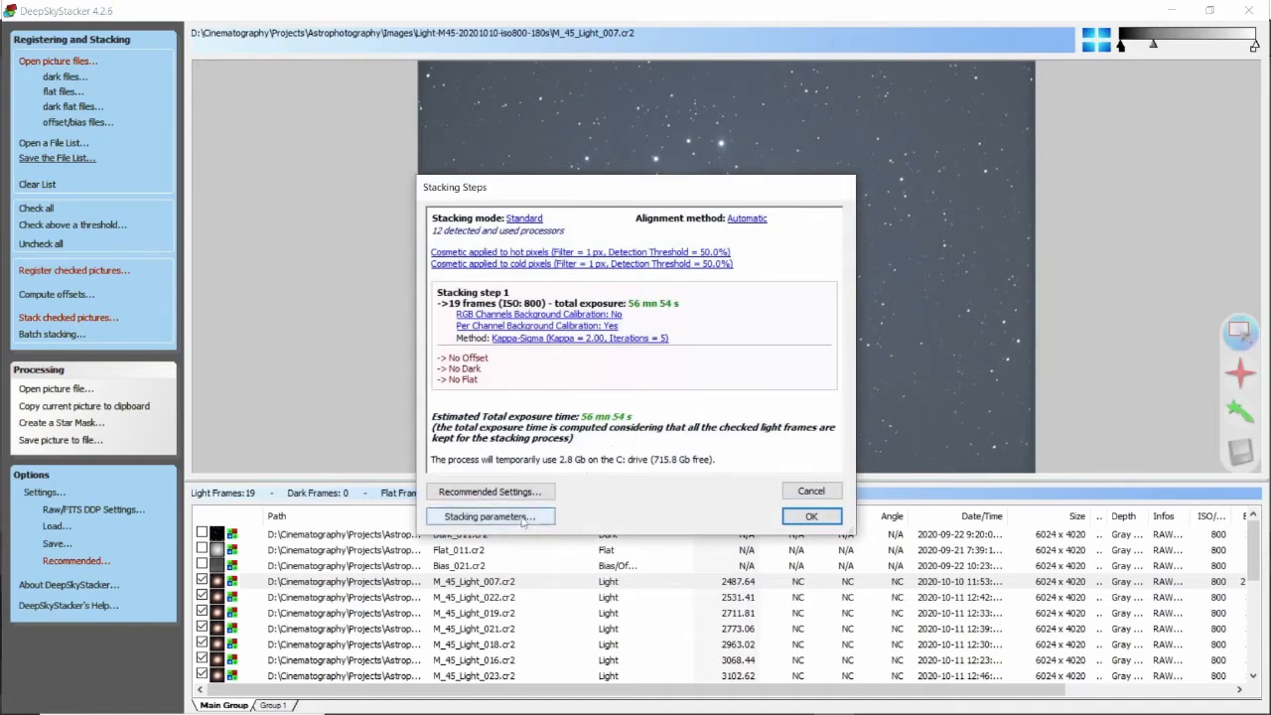
click(487, 491)
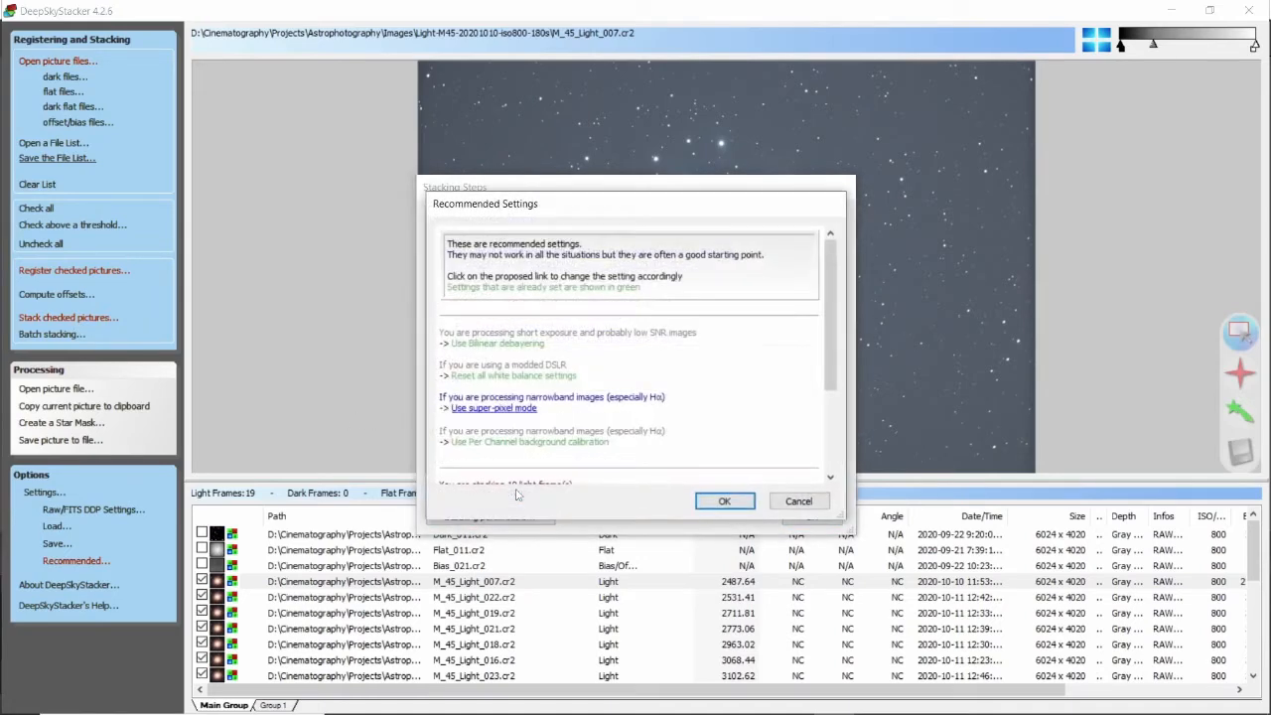
drag(828, 307, 826, 436)
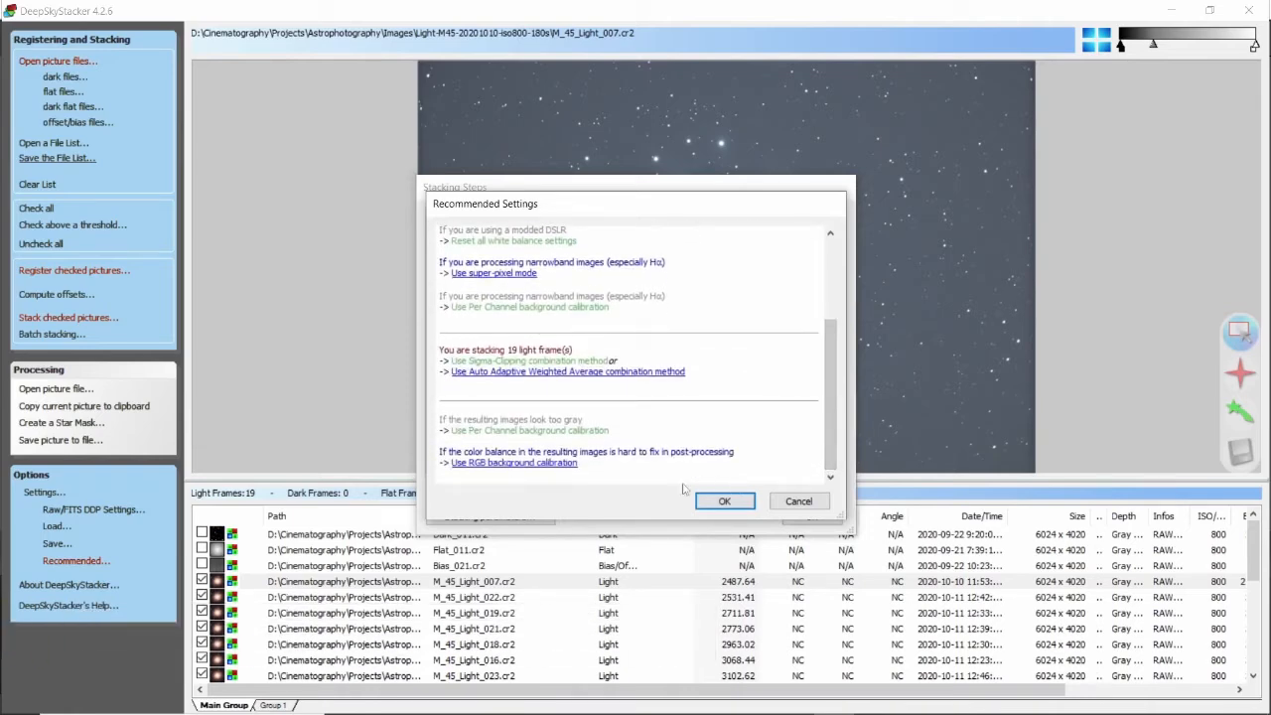
click(723, 503)
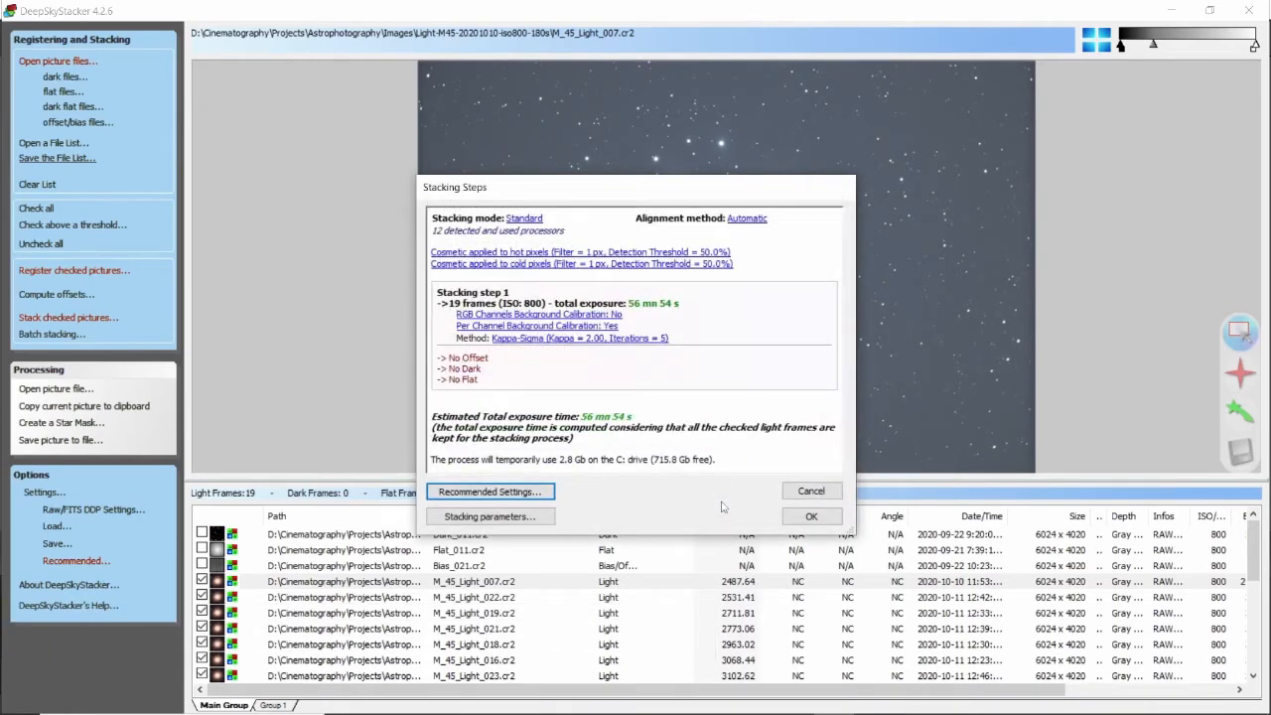
click(804, 517)
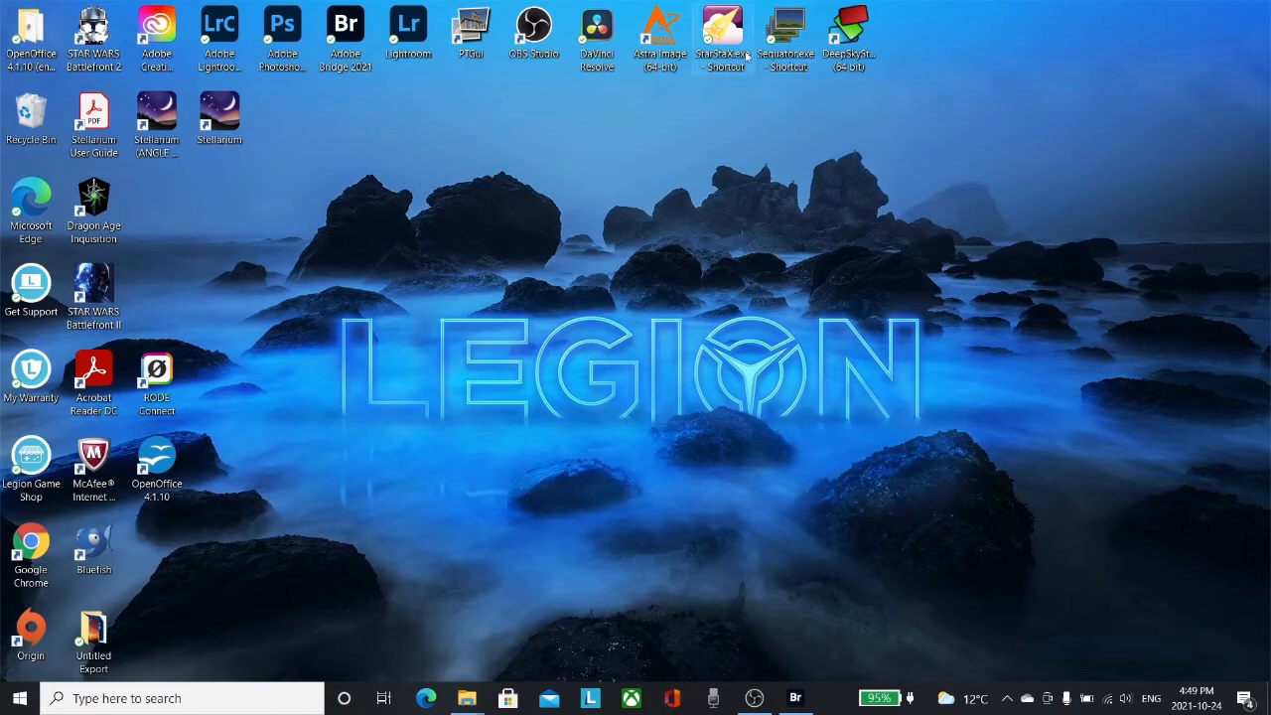
Launch Sequator and add M_45_Light_005 through M_45_Light_023 from the Light-M45 folder as star images.
double_click(780, 36)
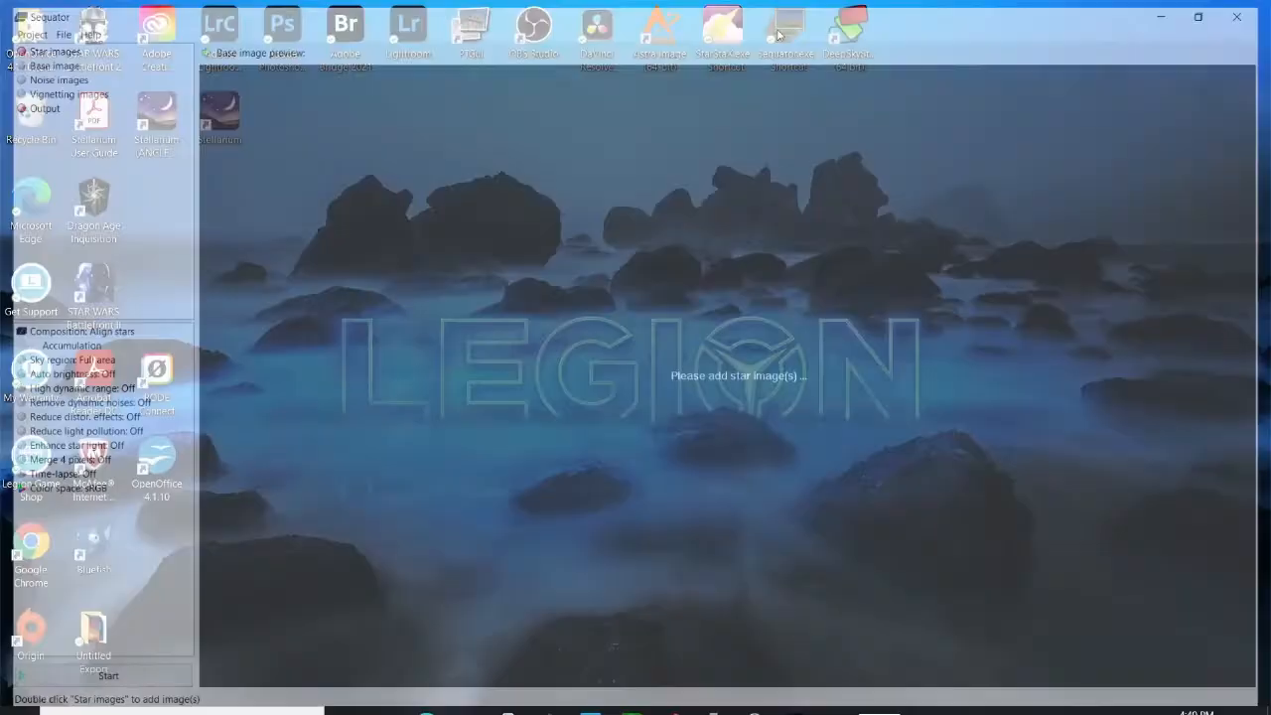
double_click(35, 46)
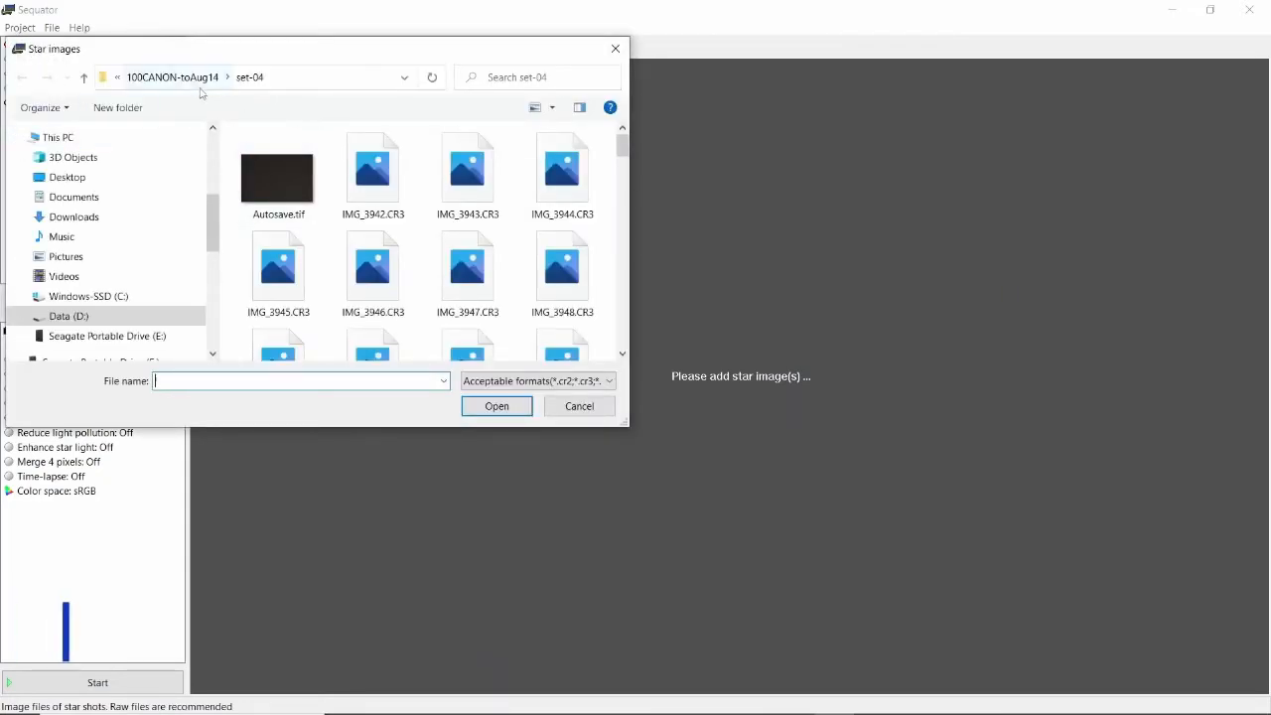
click(83, 78)
click(84, 78)
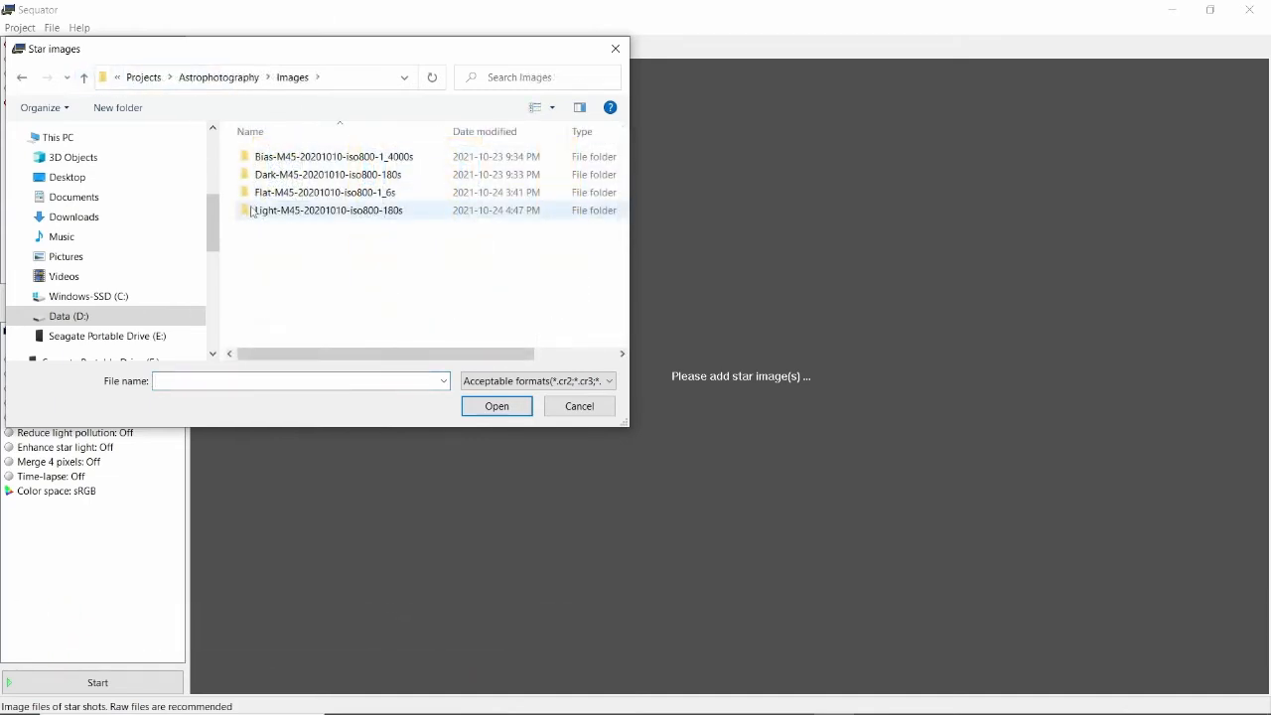
double_click(253, 211)
click(254, 212)
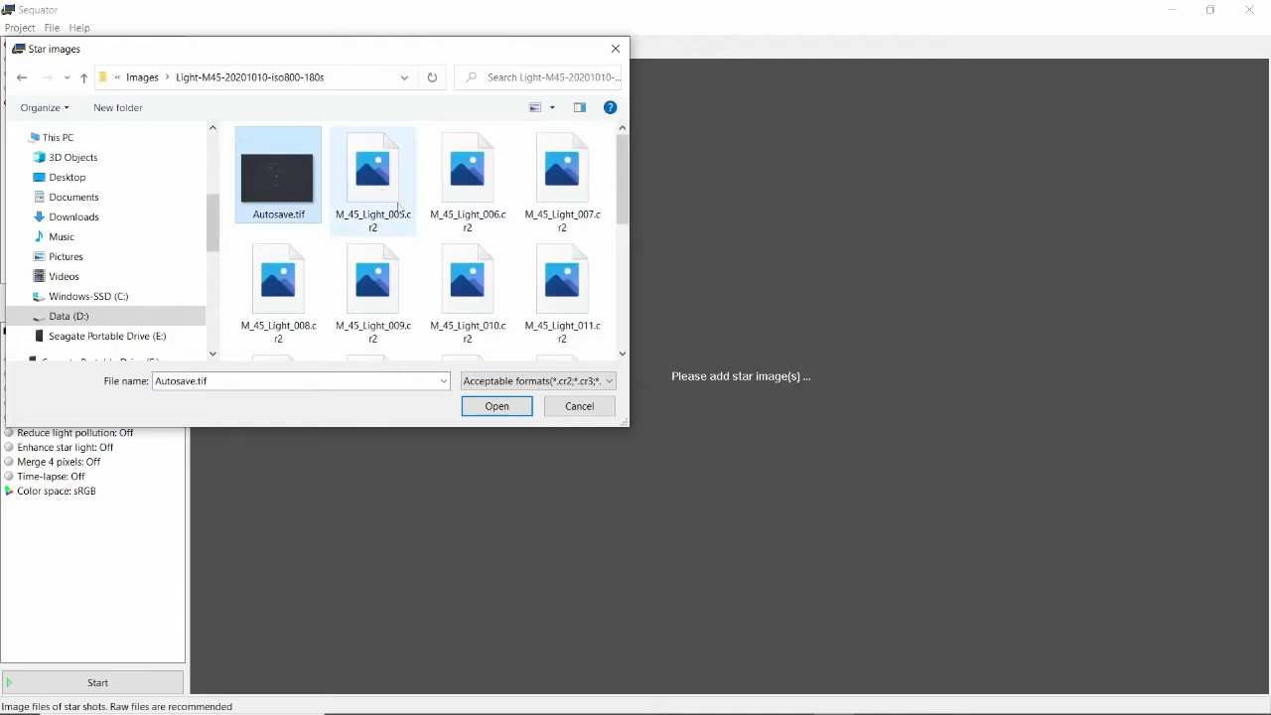
click(406, 211)
drag(625, 191, 624, 312)
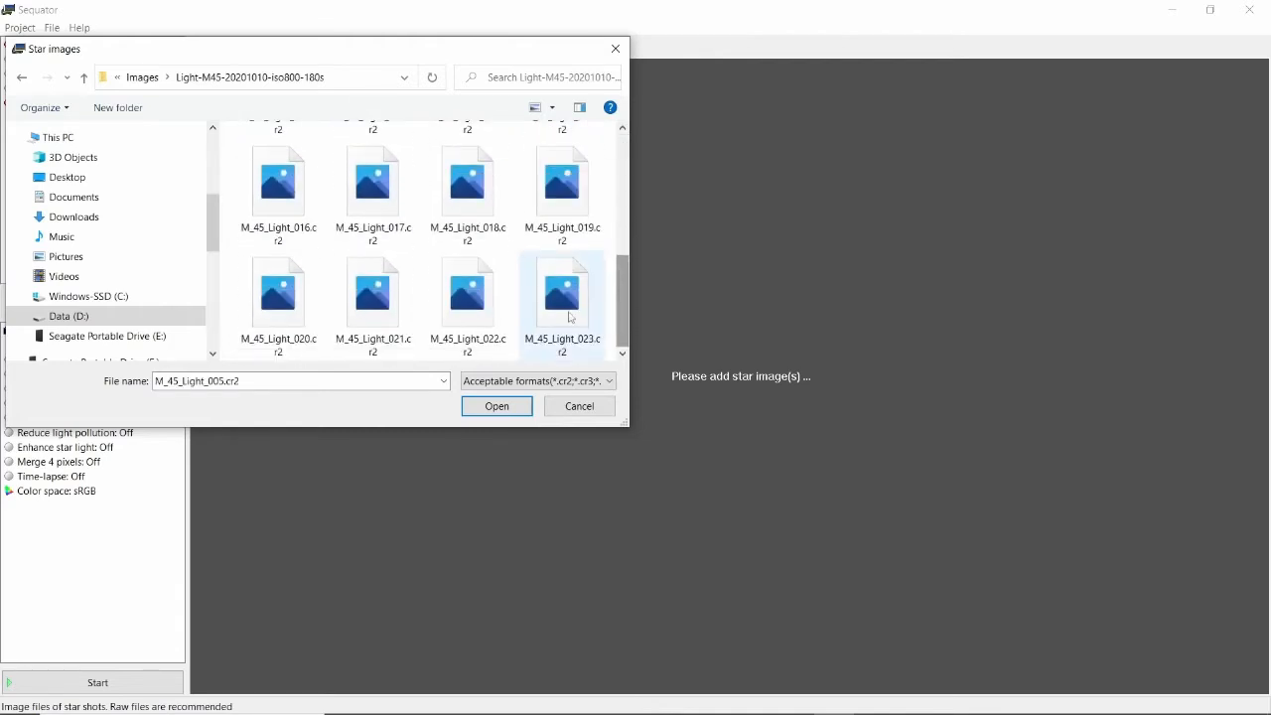
shift+click(571, 317)
click(505, 408)
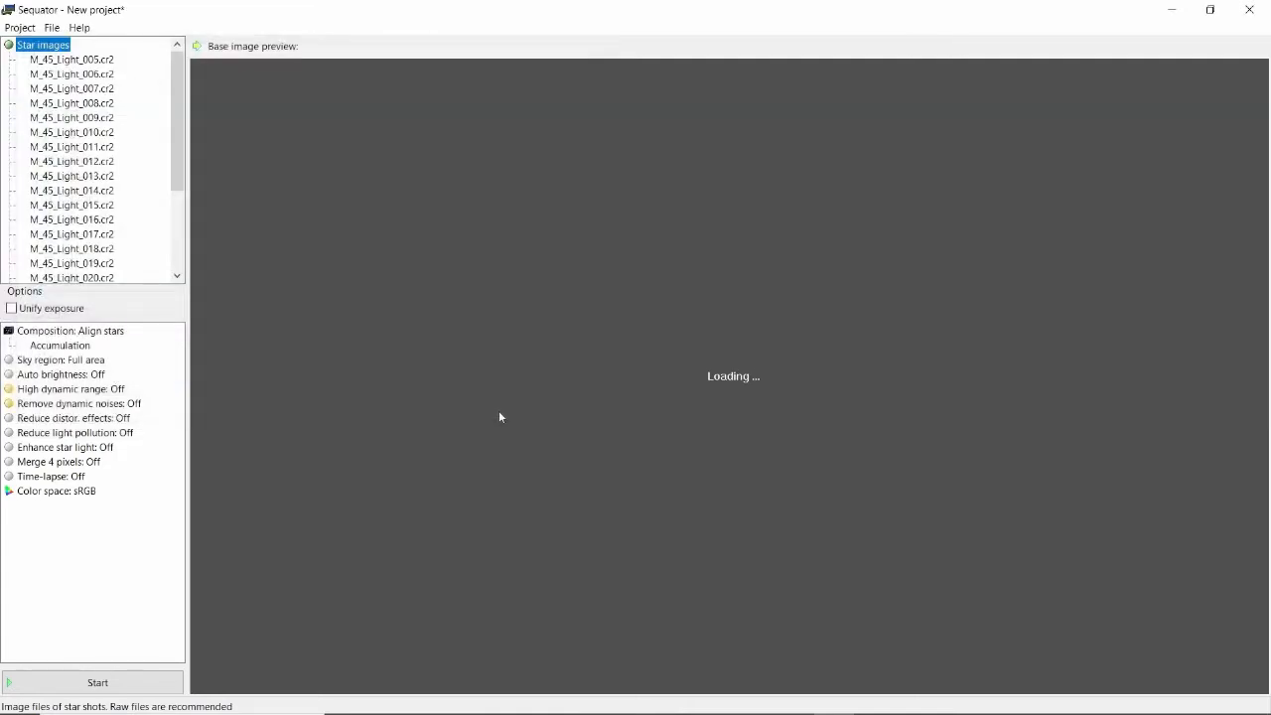
Inspect the base image, noise images, vignetting images and output entries in the project tree.
drag(177, 114, 173, 182)
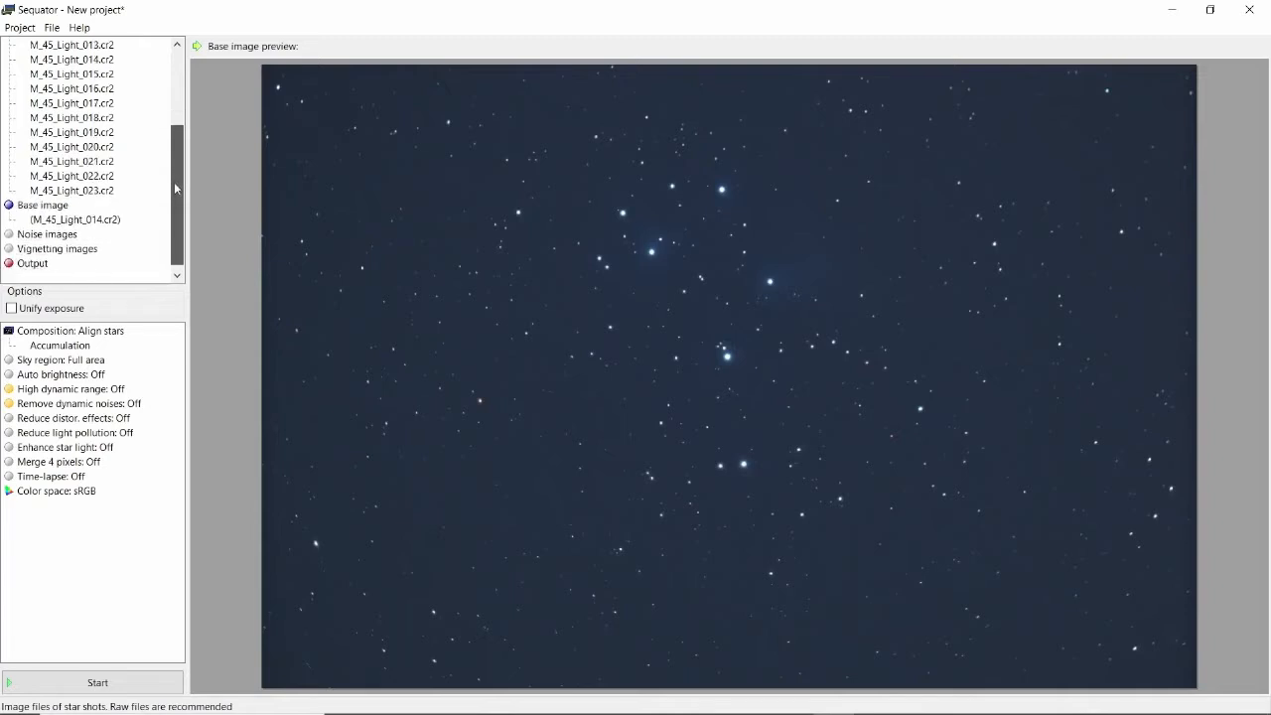
click(74, 219)
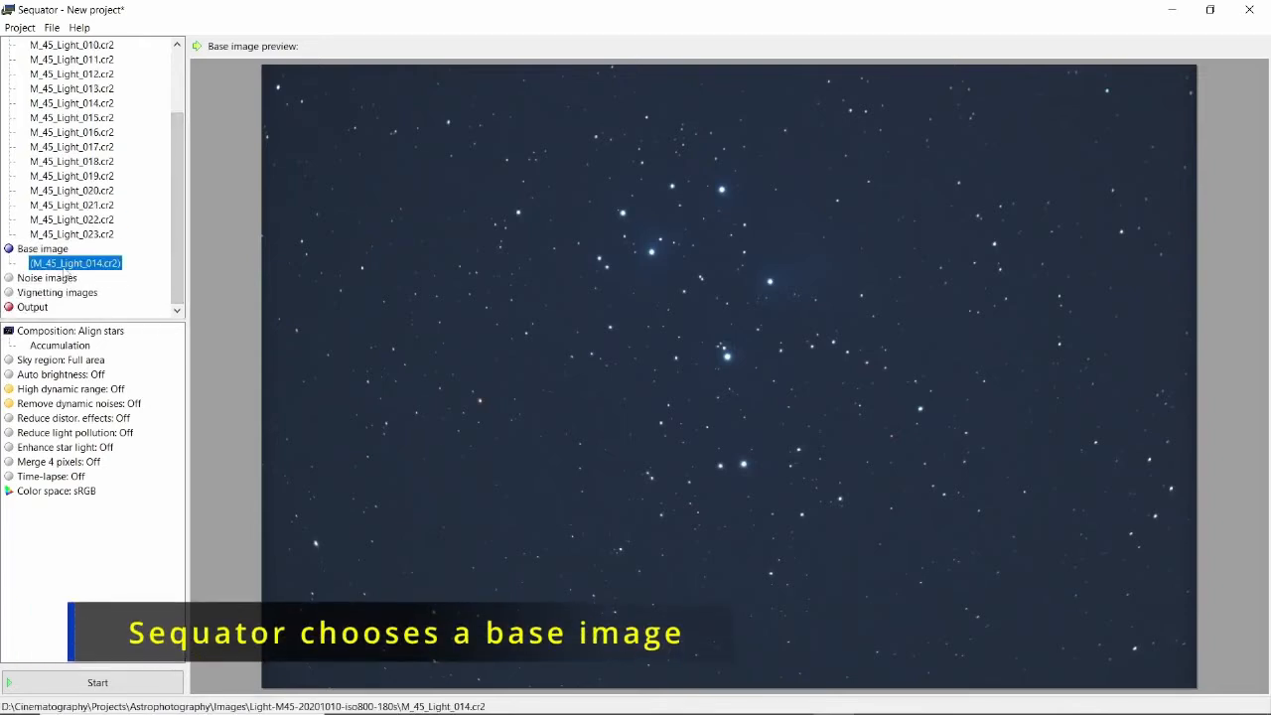
click(44, 282)
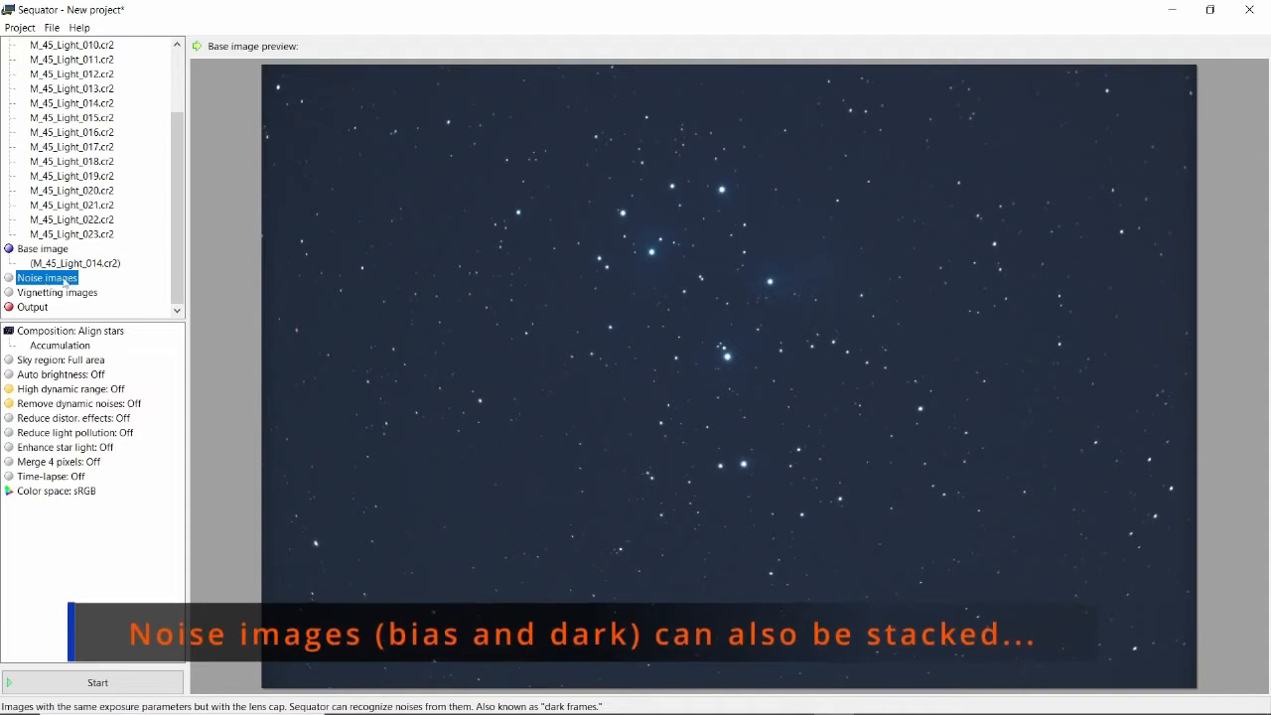
click(40, 293)
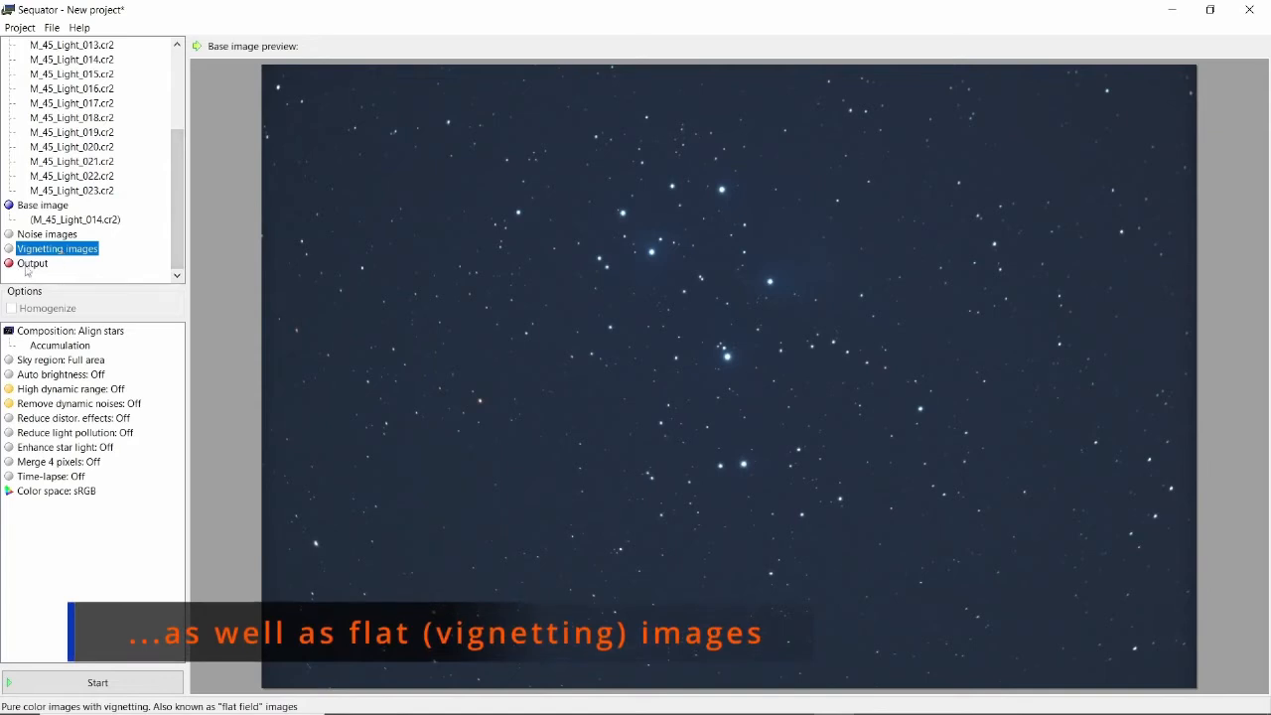
click(30, 265)
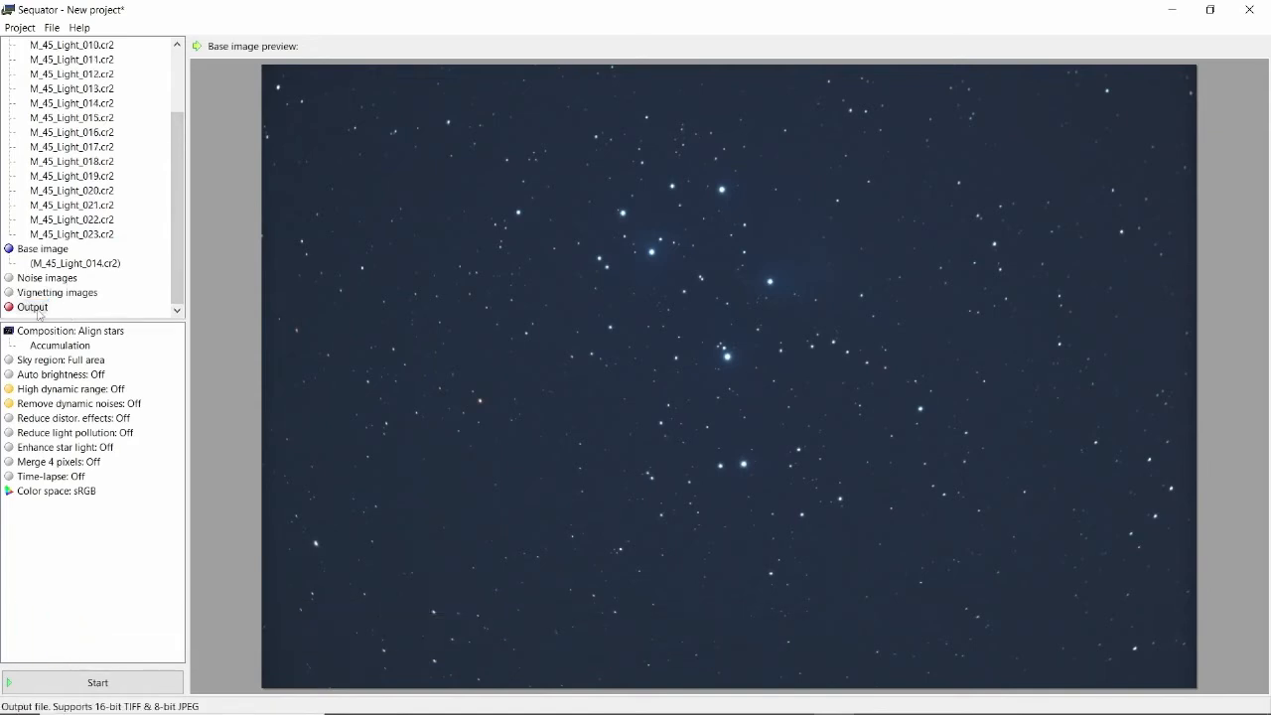
Set the output file to Sequator-001 as an uncompressed TIFF in the light frames folder.
double_click(38, 310)
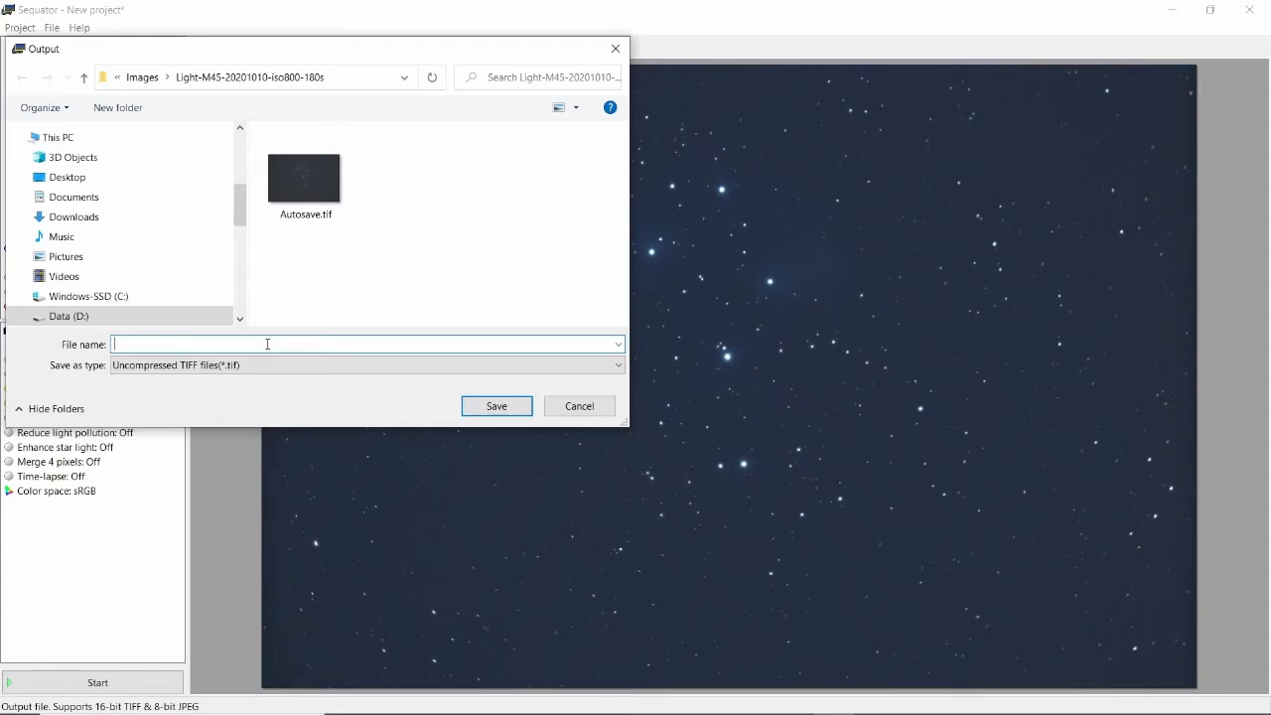
text(UATOR)
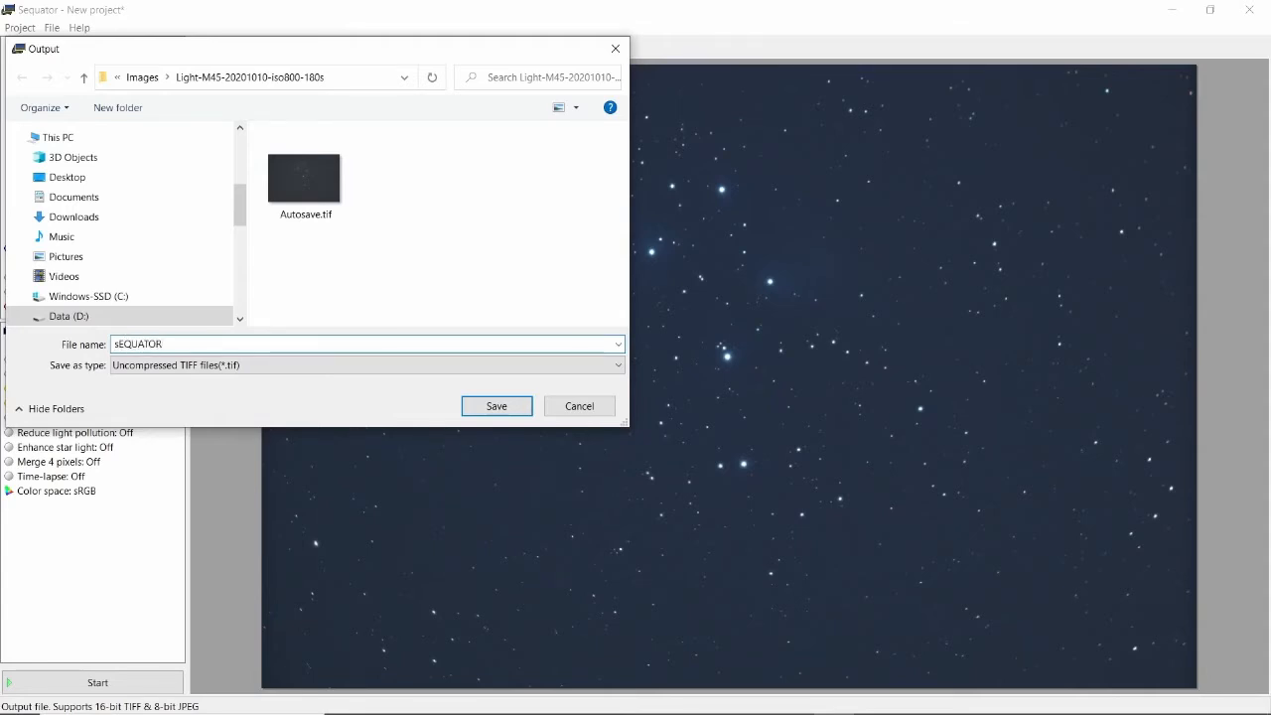
key(BackSpace)
key(BackSpace)
key(BackSpace)
key(BackSpace)
key(BackSpace)
key(BackSpace)
key(BackSpace)
key(Caps_Lock)
text(Se)
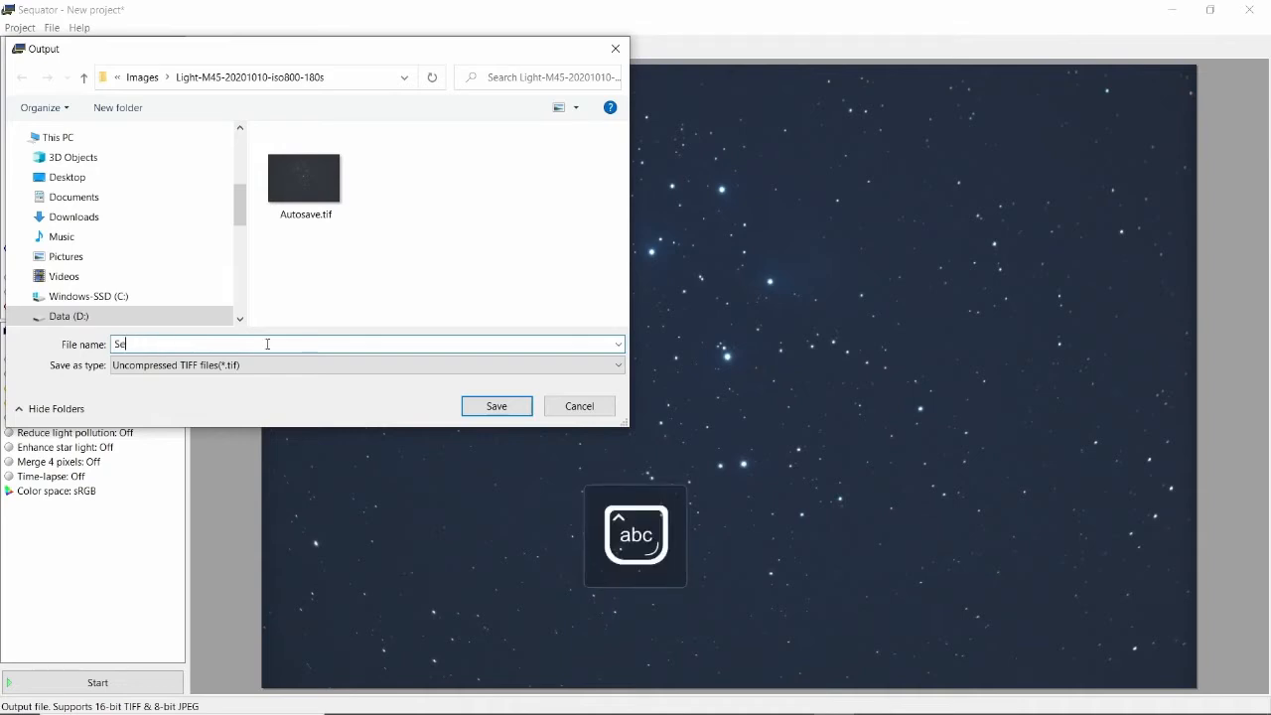
text(quator)
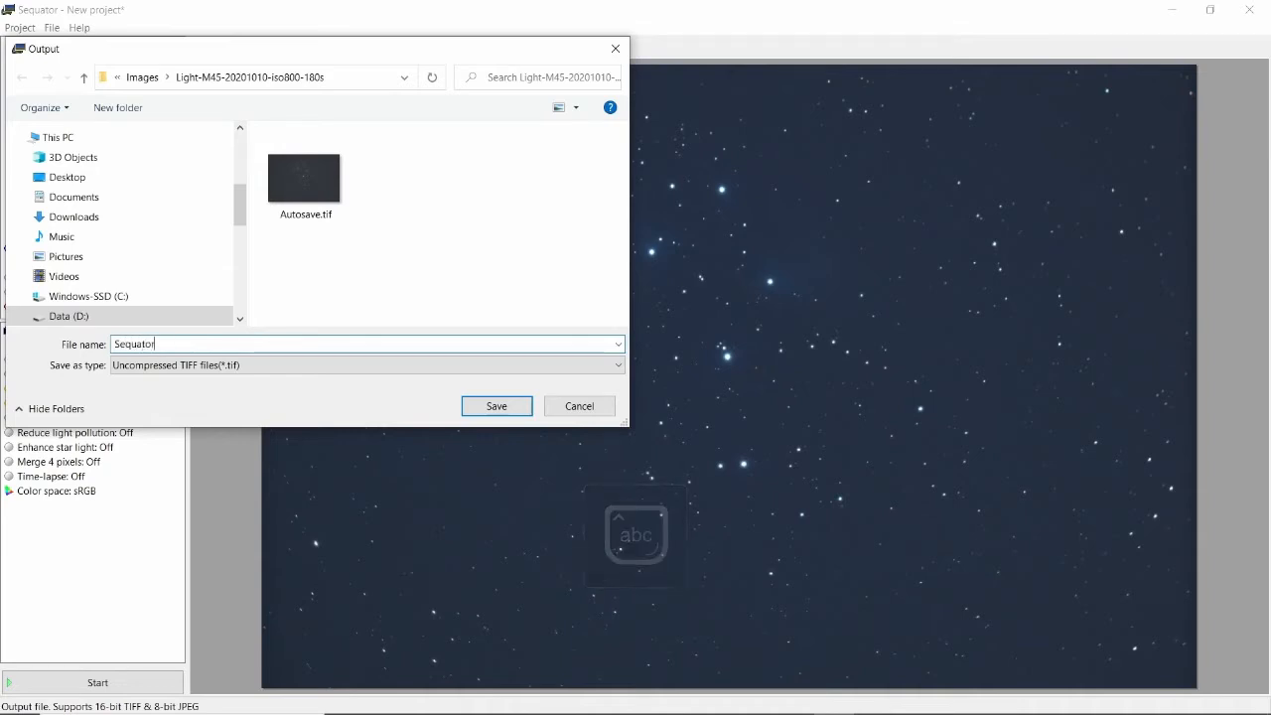
text(-001)
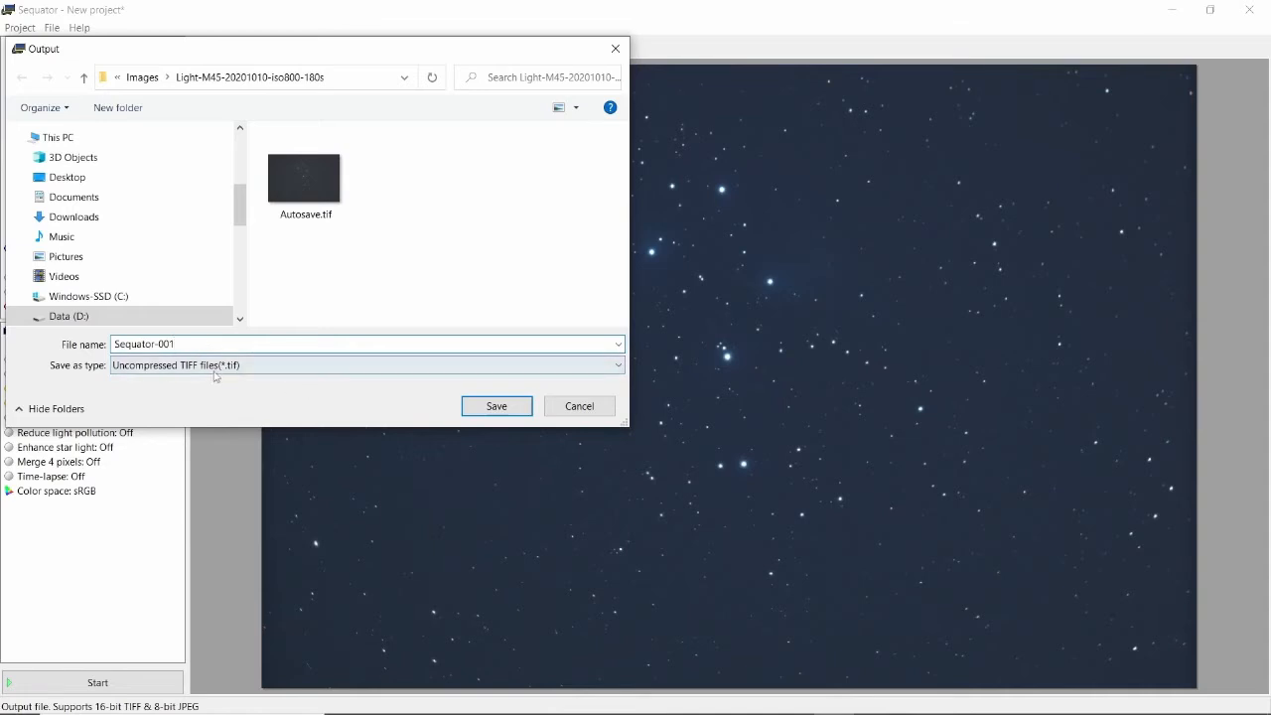
click(476, 409)
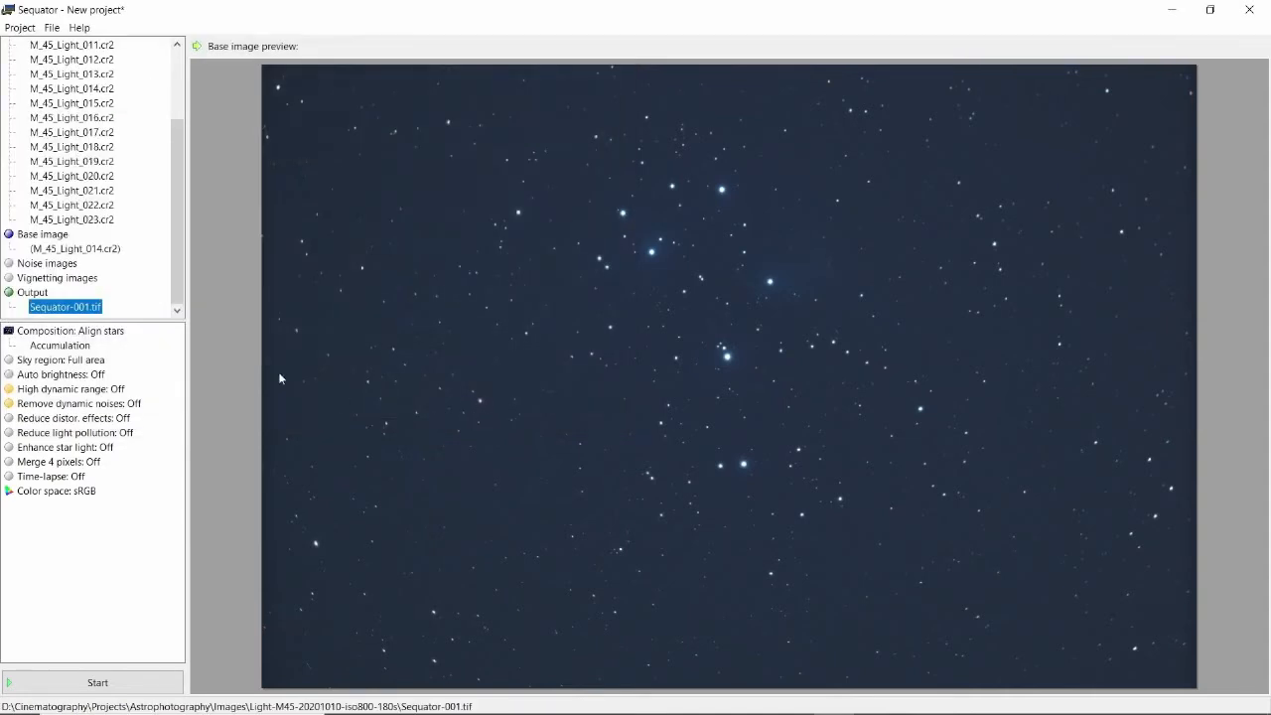
Change the computing option from Accumulation to Select best pixels.
click(59, 346)
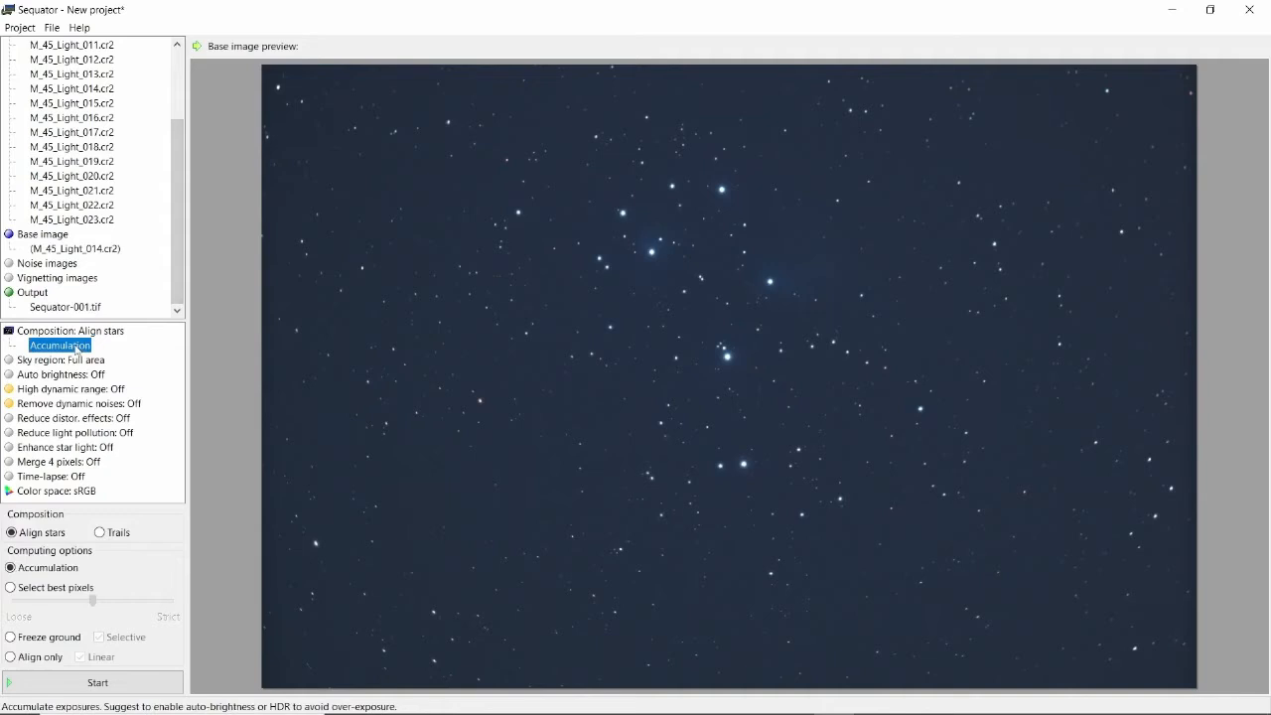
click(11, 587)
mouse_move(95, 608)
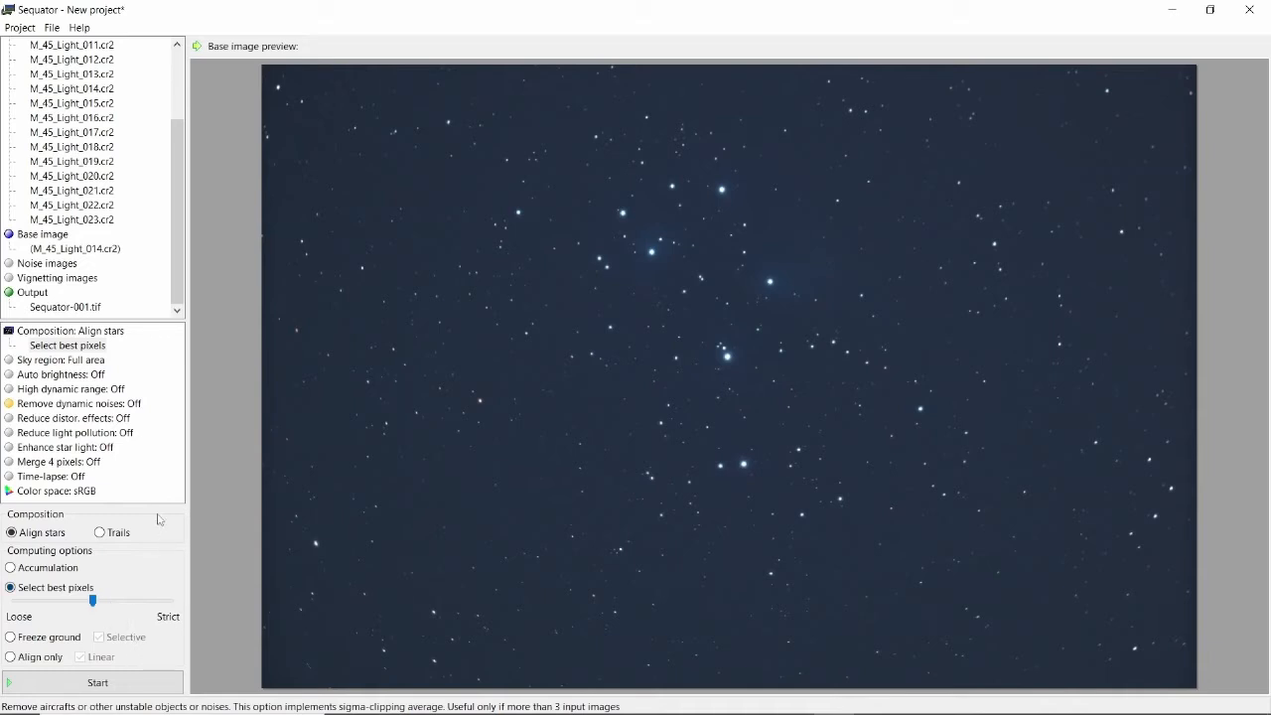
Turn on Remove dynamic noises after checking the sky region, auto brightness and high dynamic range options.
click(71, 365)
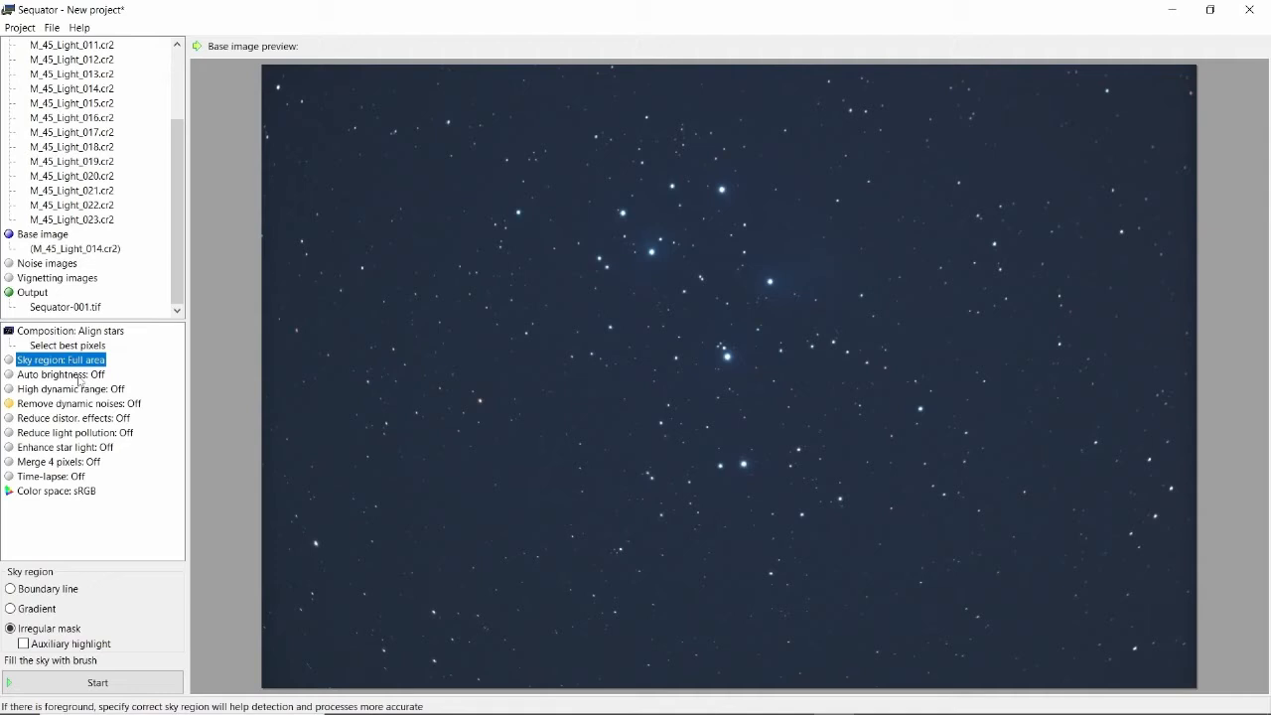
click(79, 376)
click(79, 391)
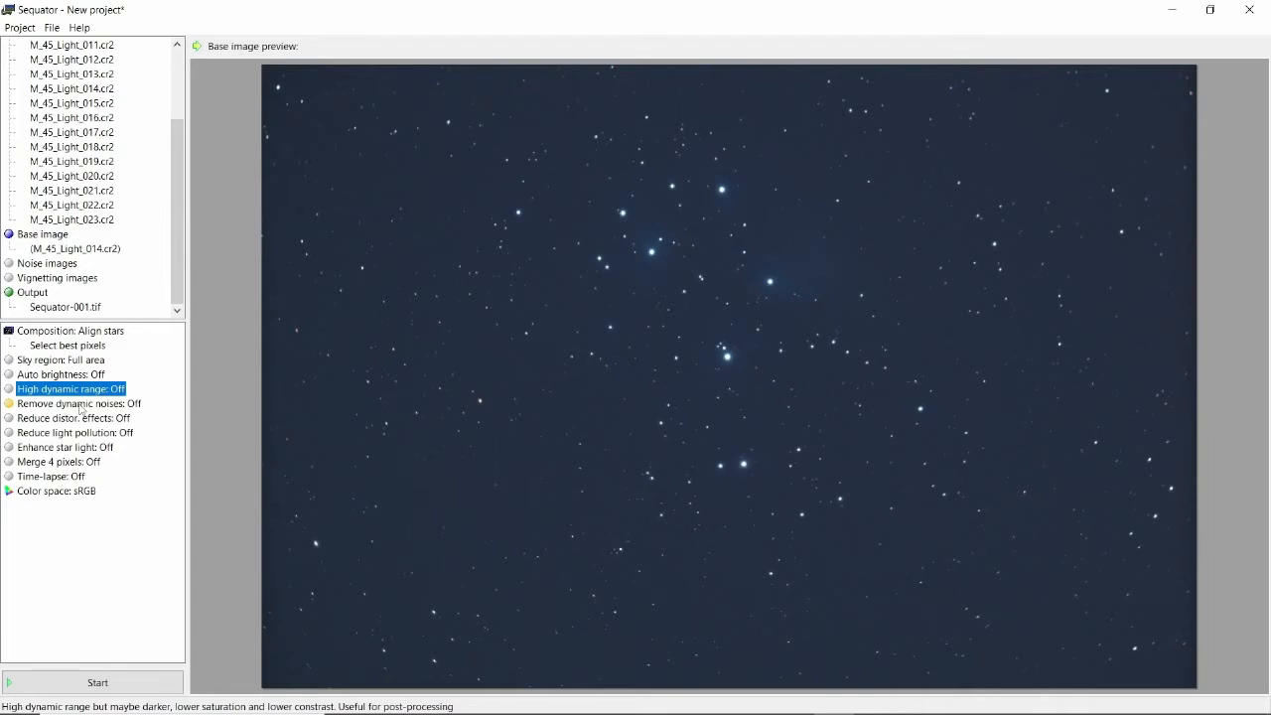
click(80, 406)
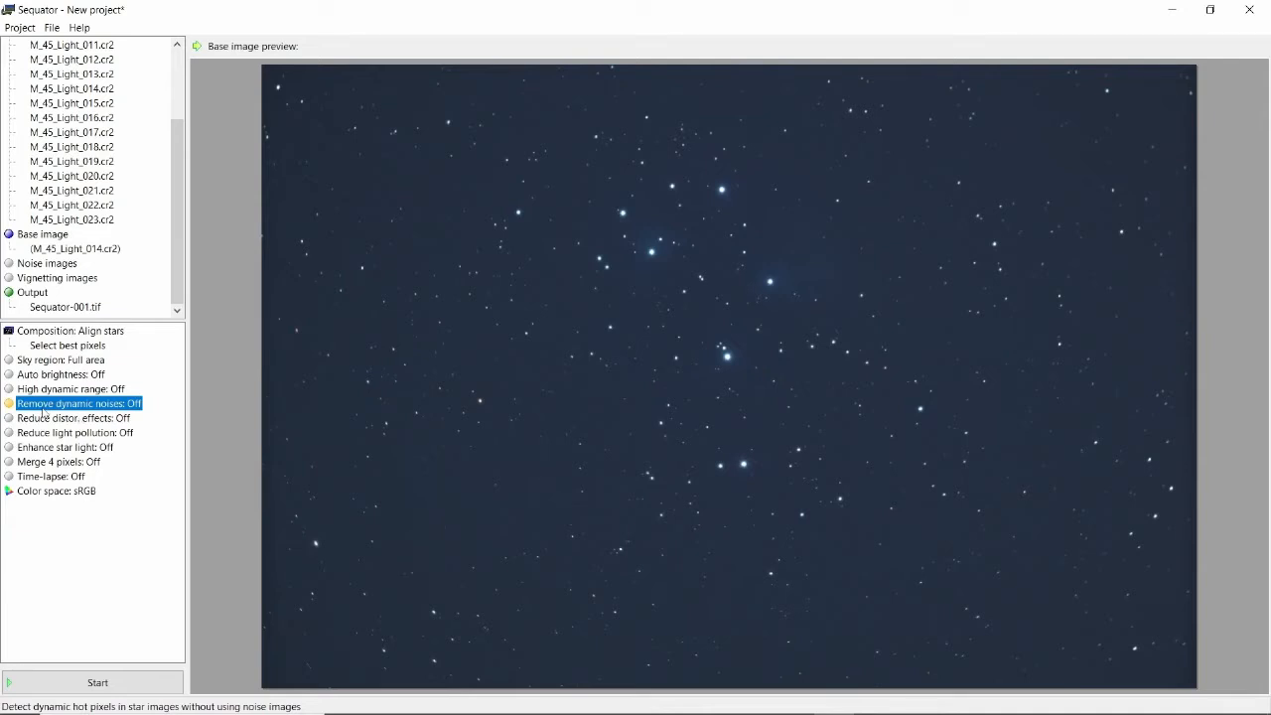
click(82, 407)
Check the distortion and light pollution options, start the Sequator stack, and close the processing window.
click(72, 423)
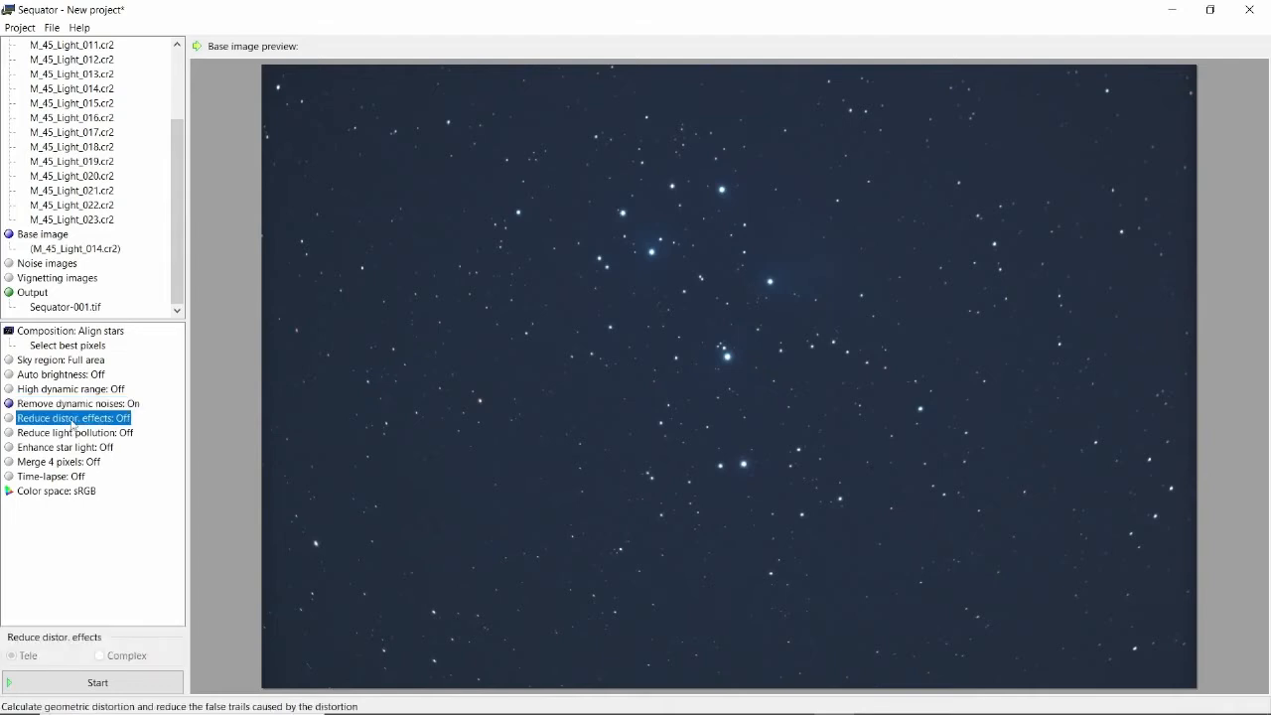
click(70, 433)
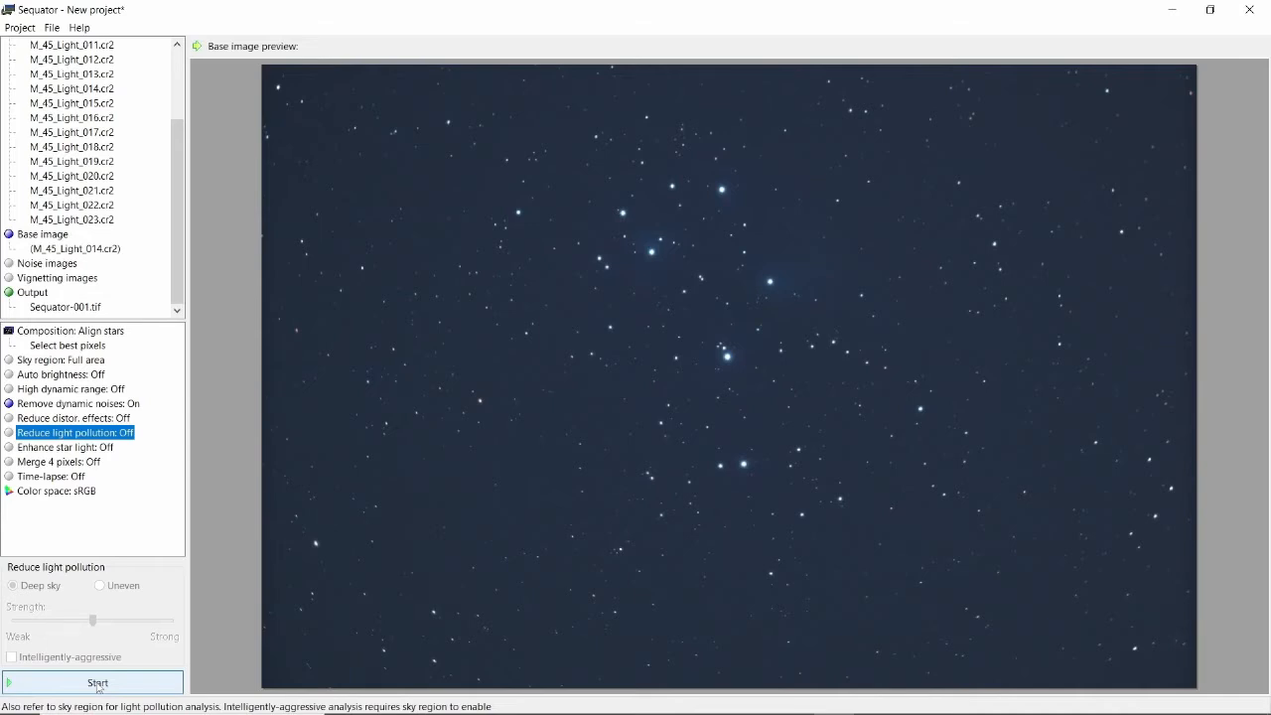
click(125, 687)
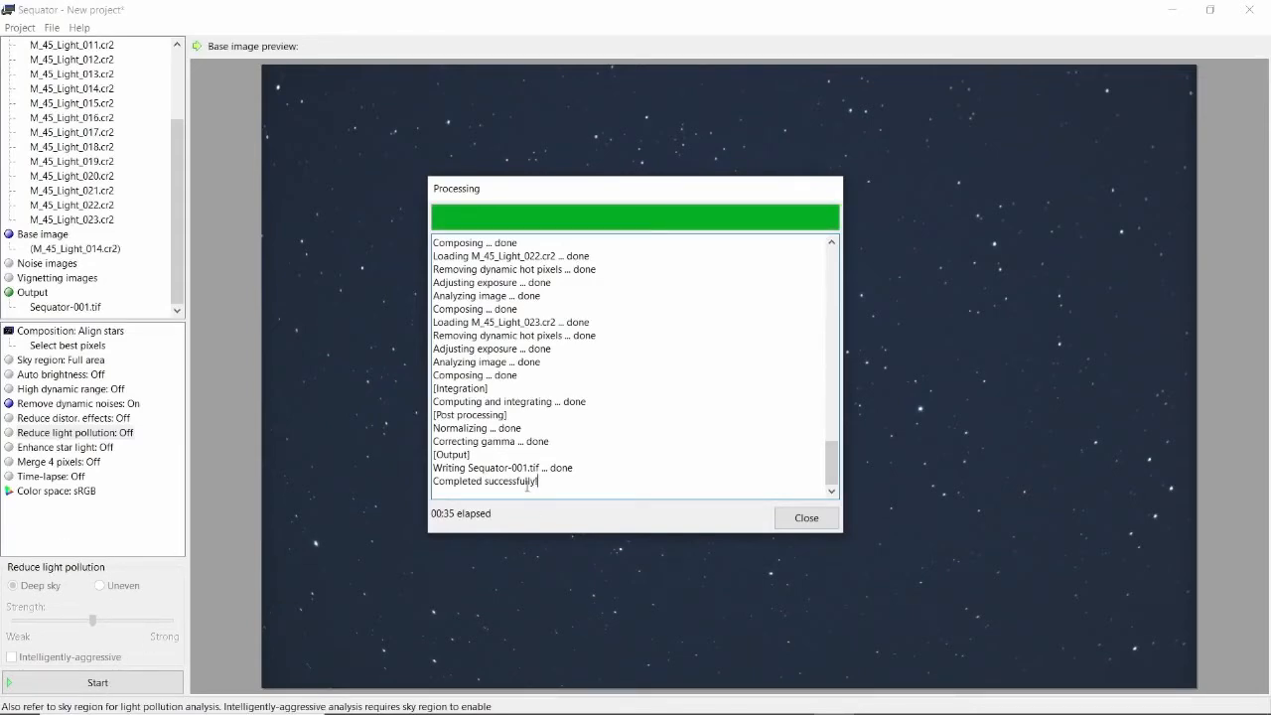
click(807, 518)
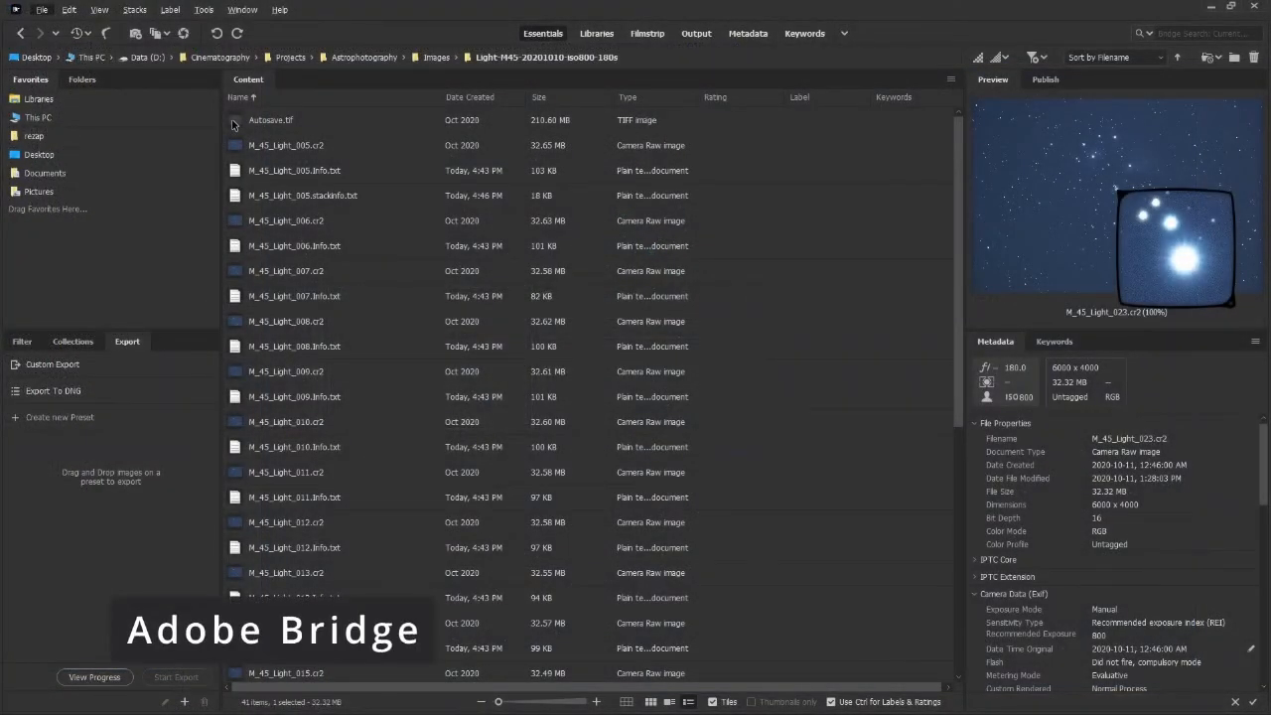
Switch to Adobe Bridge, select Autosave.tif and scroll down to Sequator-001.tif in the light frames folder.
click(237, 122)
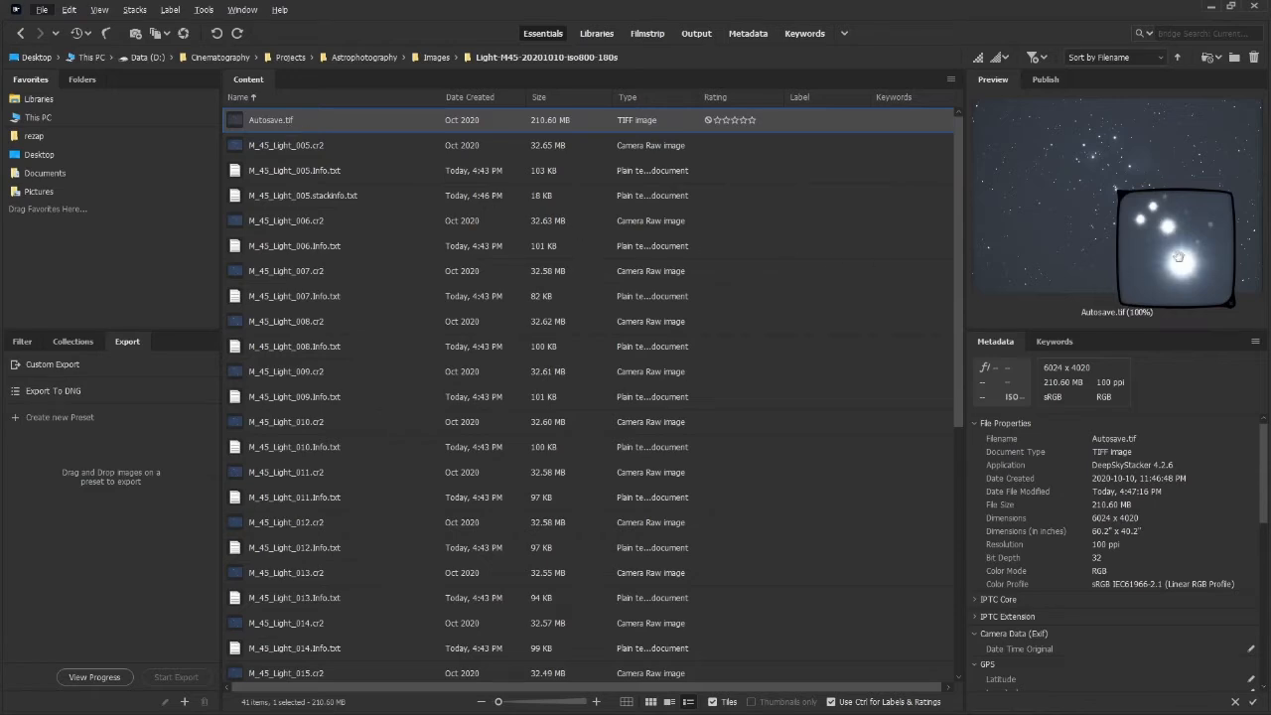
drag(956, 312, 960, 547)
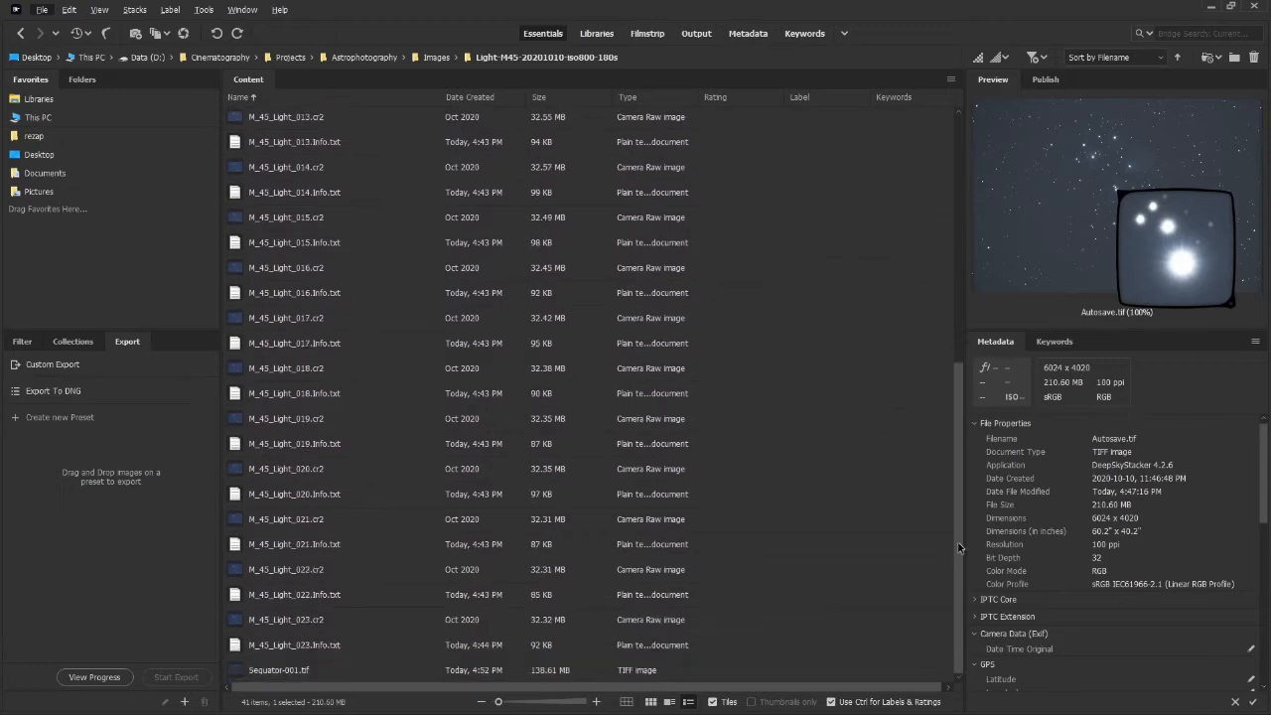
Inspect the Autosave.tif and Sequator-001.tif previews with the loupe and browse the file list.
mouse_move(1161, 229)
mouse_down()
mouse_move(1177, 200)
mouse_move(1161, 216)
mouse_up()
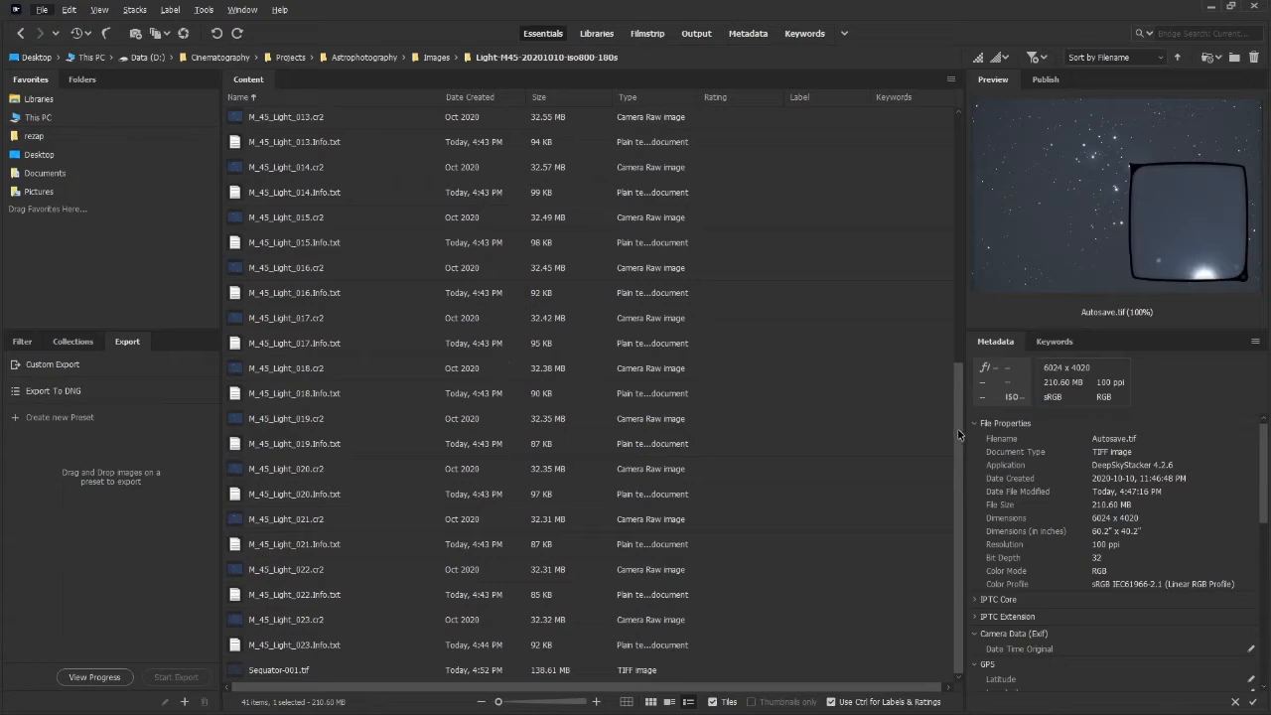
click(248, 674)
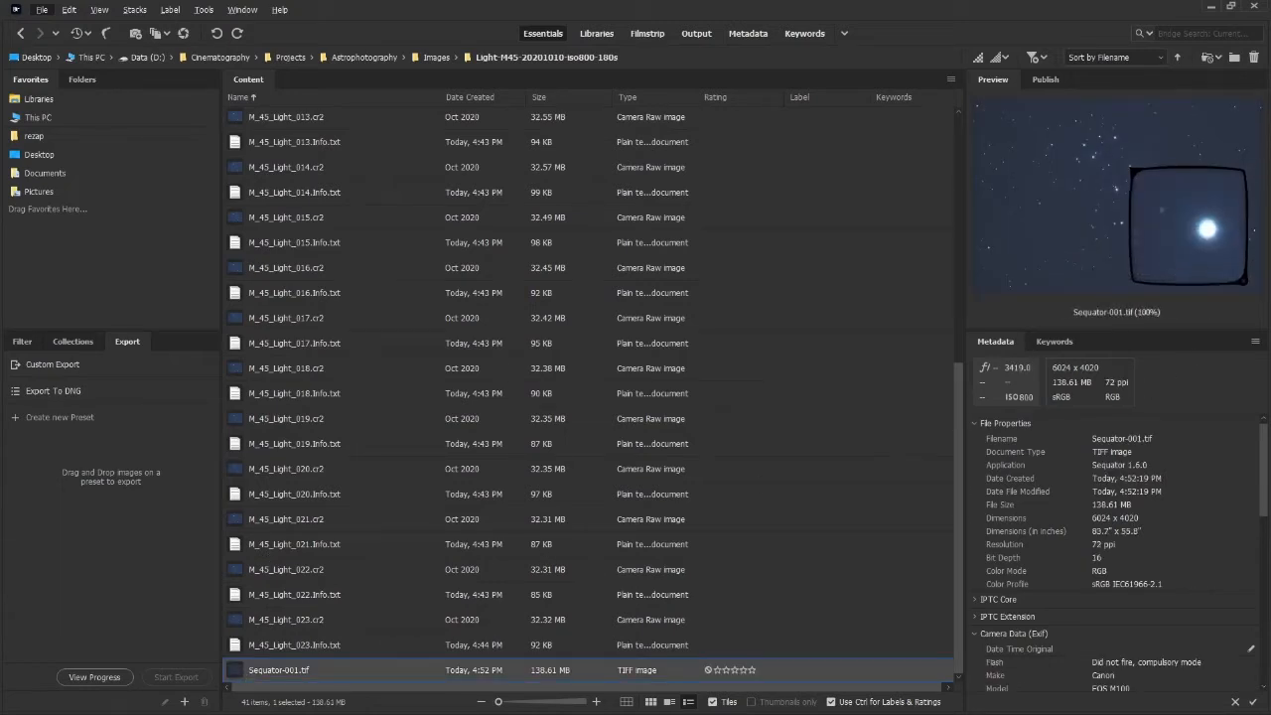
drag(1193, 236, 1058, 164)
click(1086, 216)
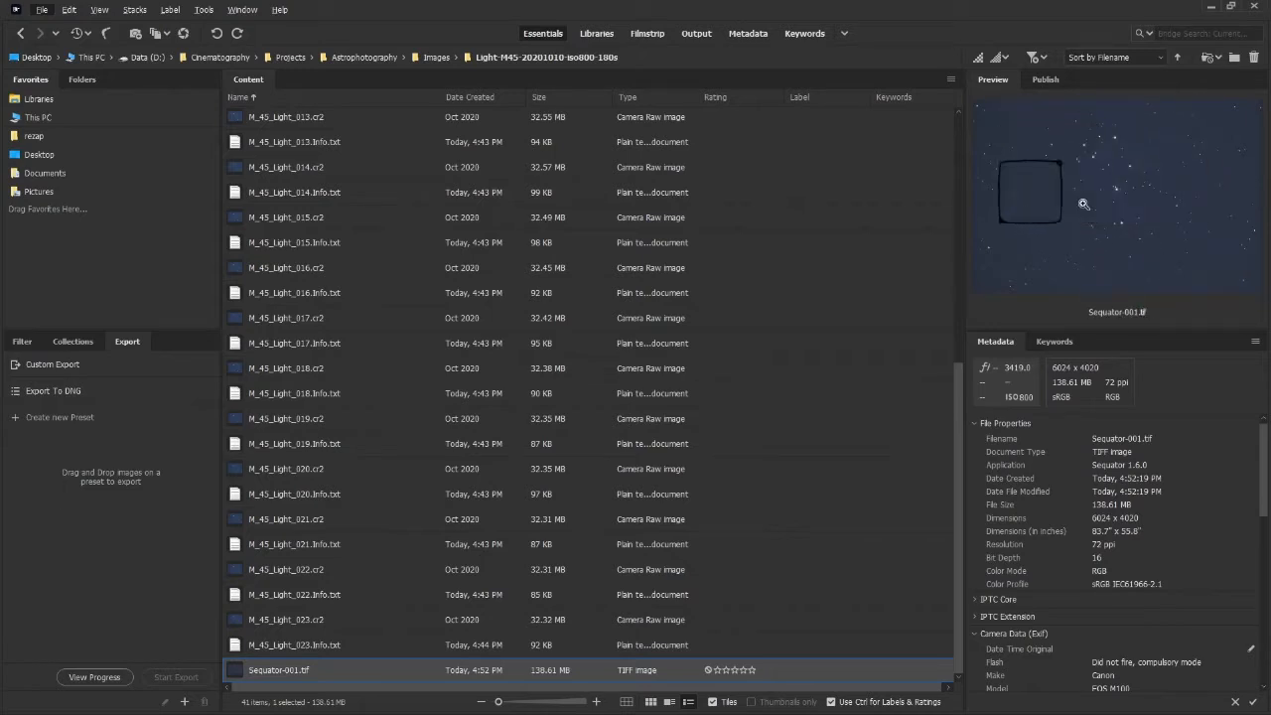
click(1116, 187)
drag(1178, 242, 1168, 216)
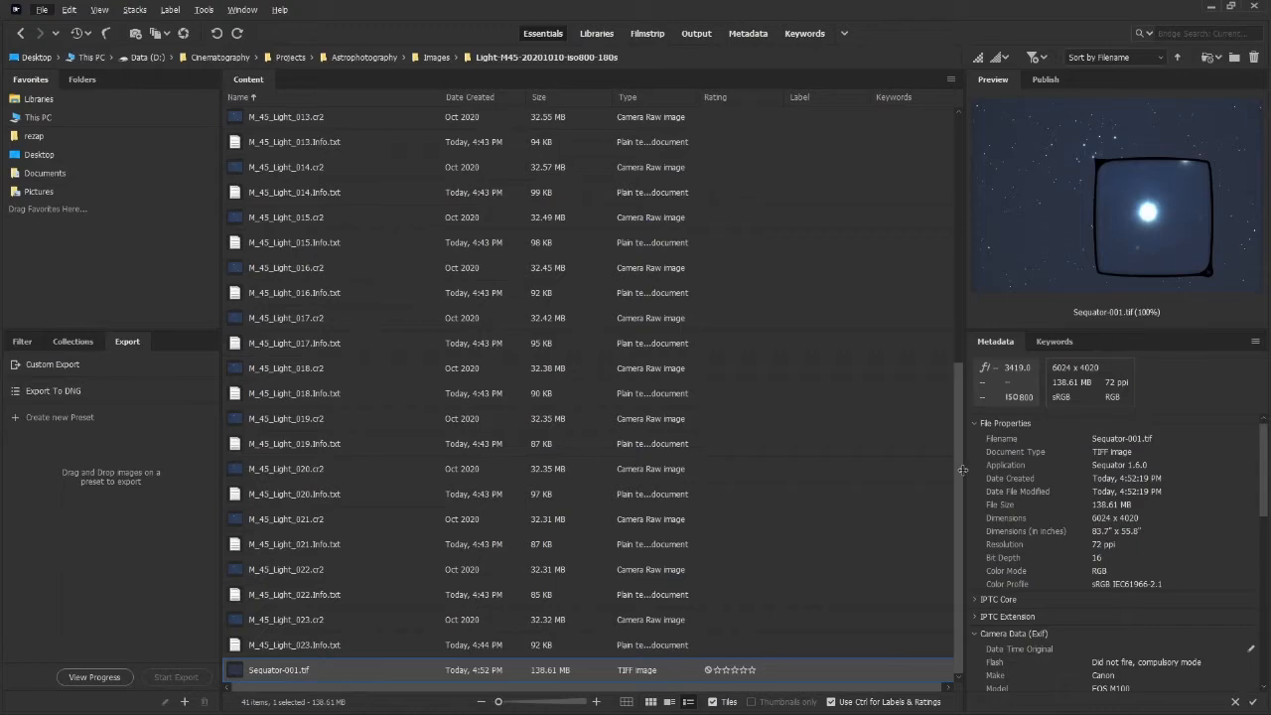
drag(960, 484, 951, 186)
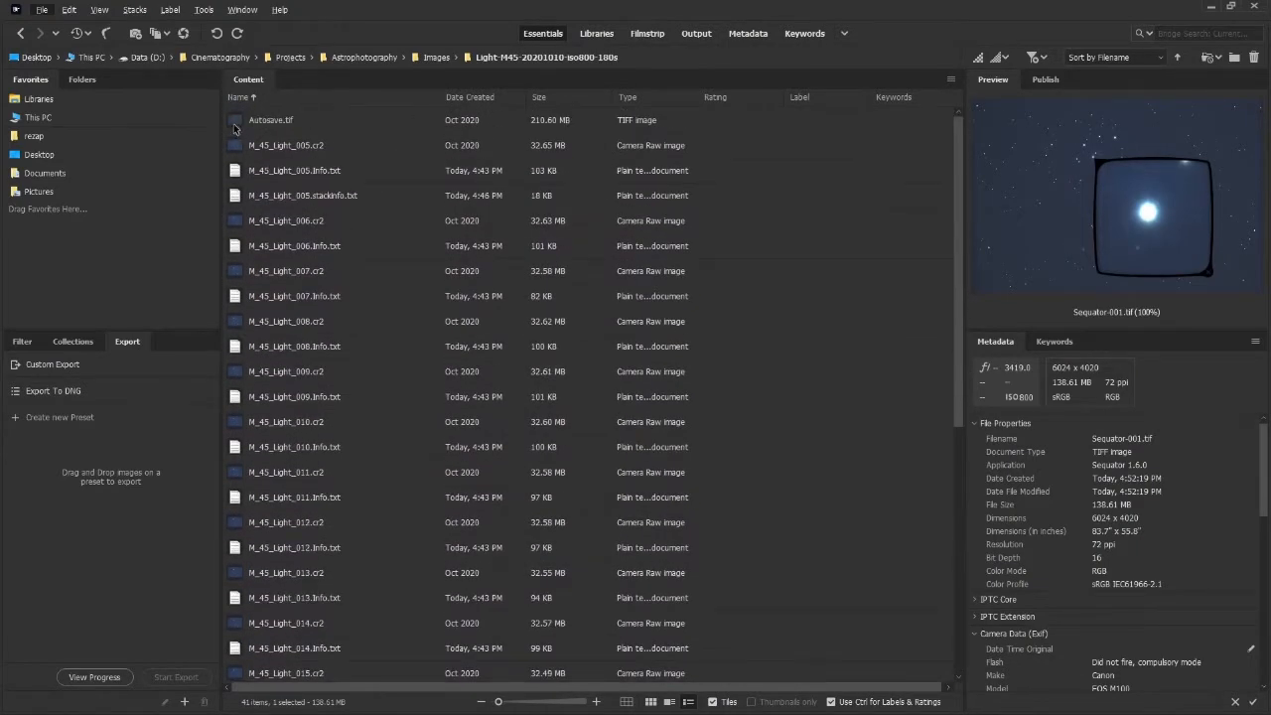
drag(960, 250, 958, 572)
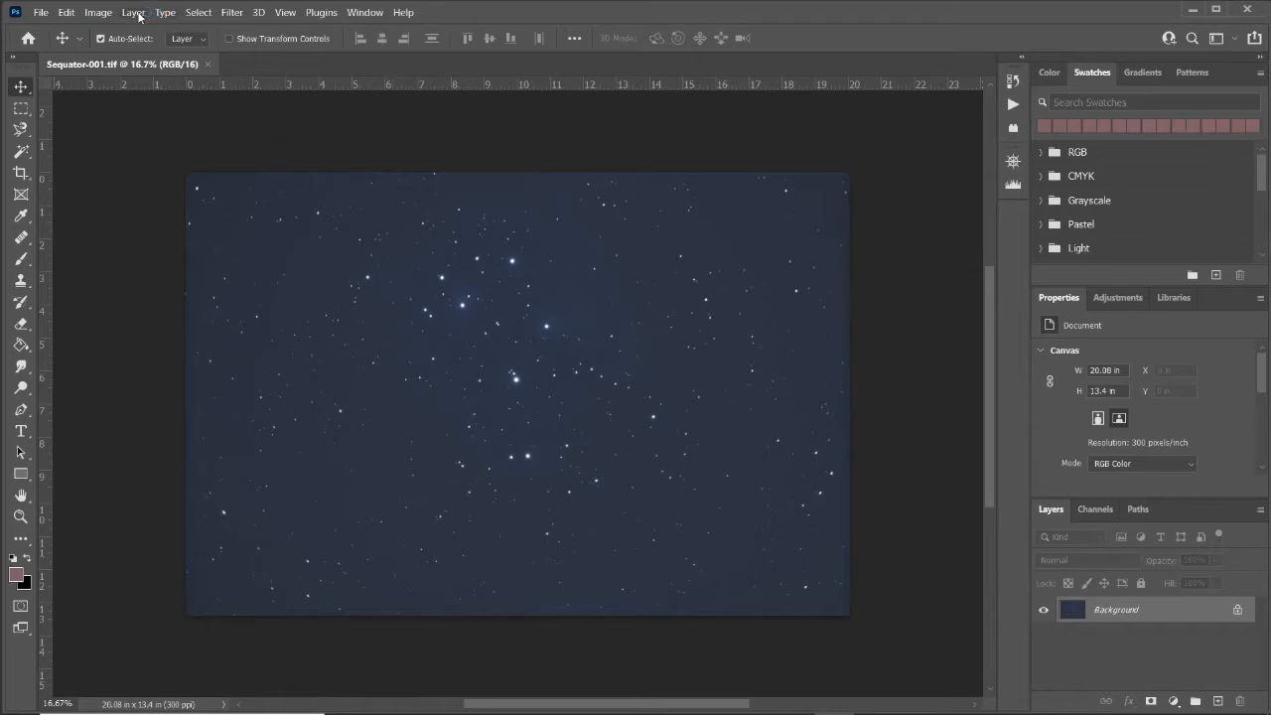
In Photoshop, apply the Equalize adjustment to Sequator-001.tif to reveal the nebulosity.
click(98, 13)
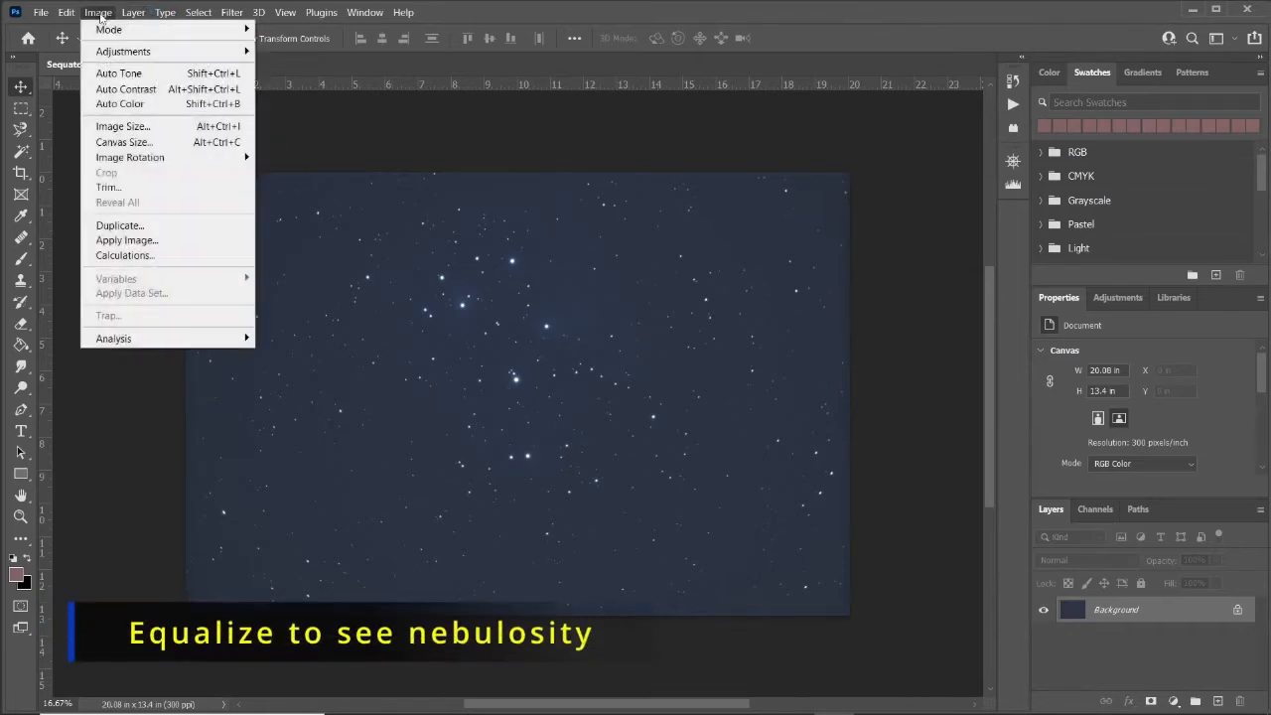
mouse_move(114, 54)
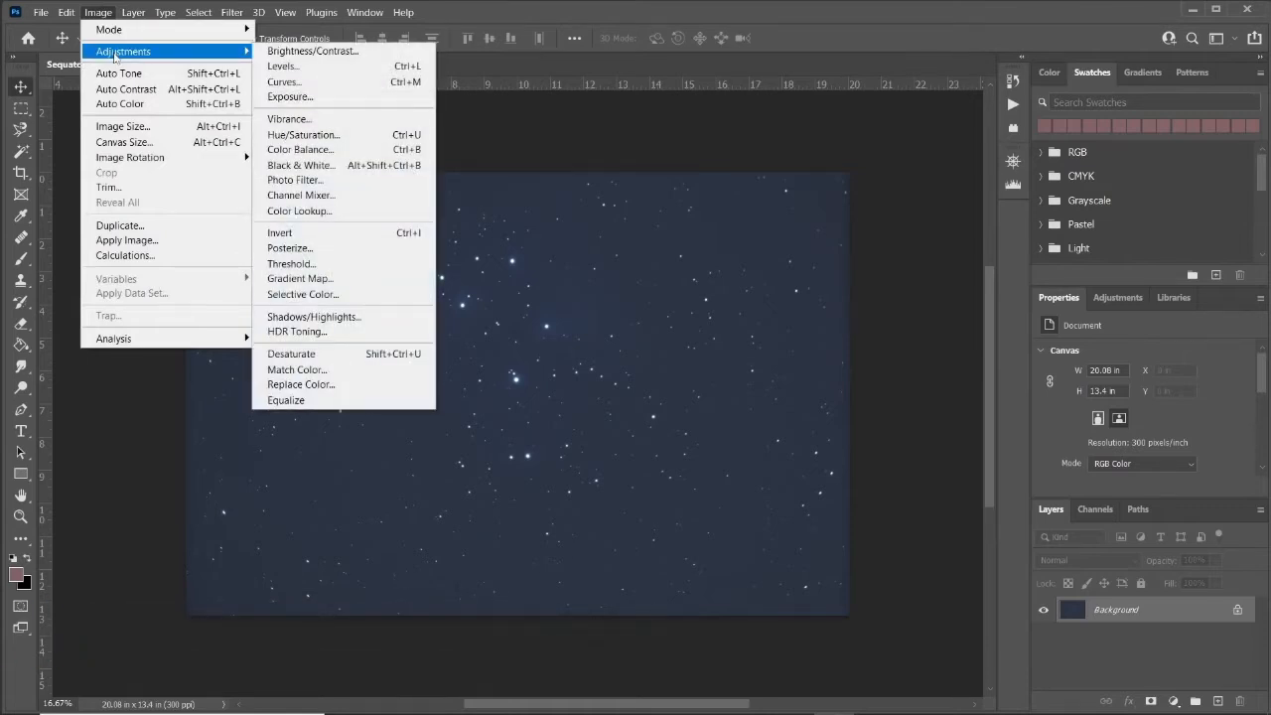
click(316, 402)
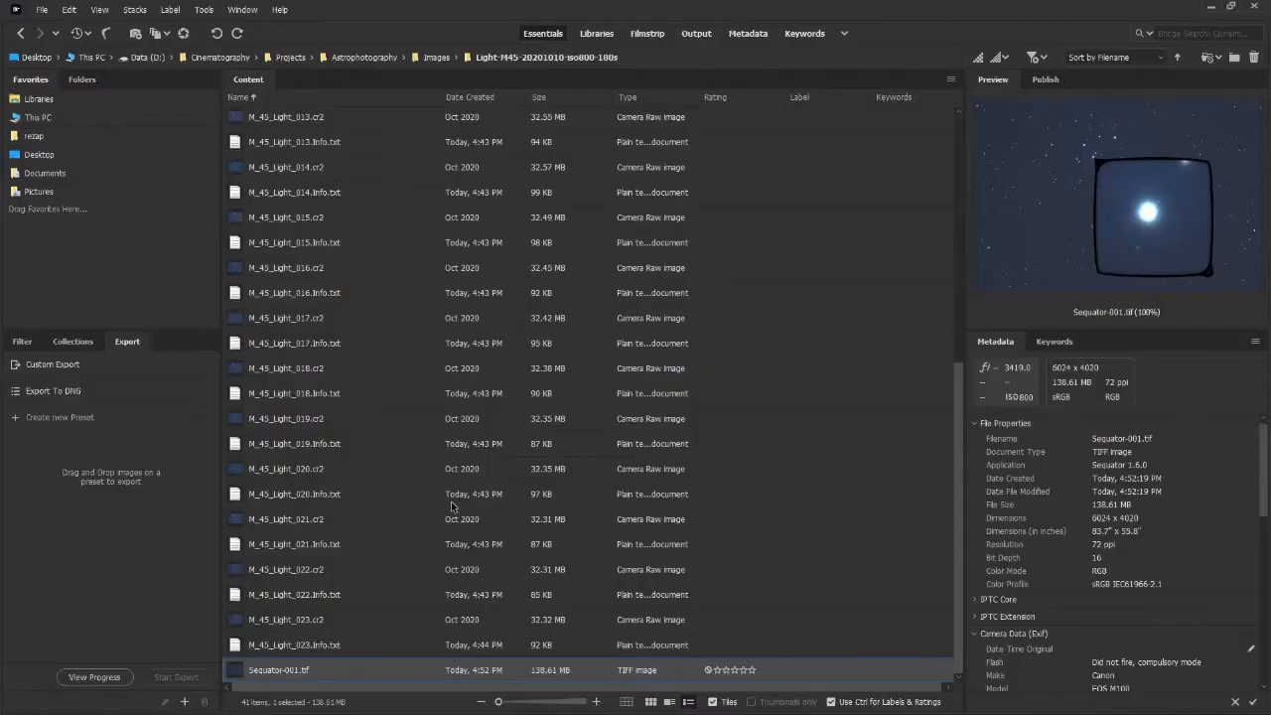
Back in Bridge, open Autosave.tif from the top of the light frames folder in Photoshop.
scroll(452, 506, up, 6)
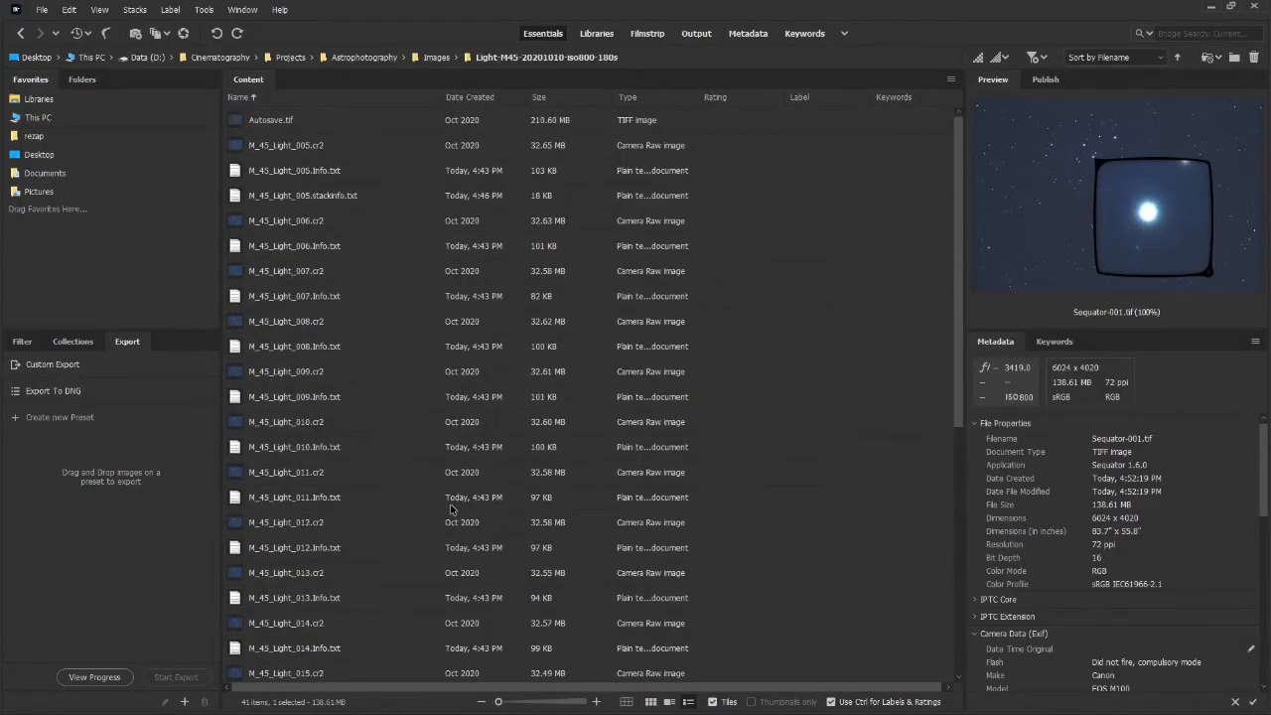
click(235, 123)
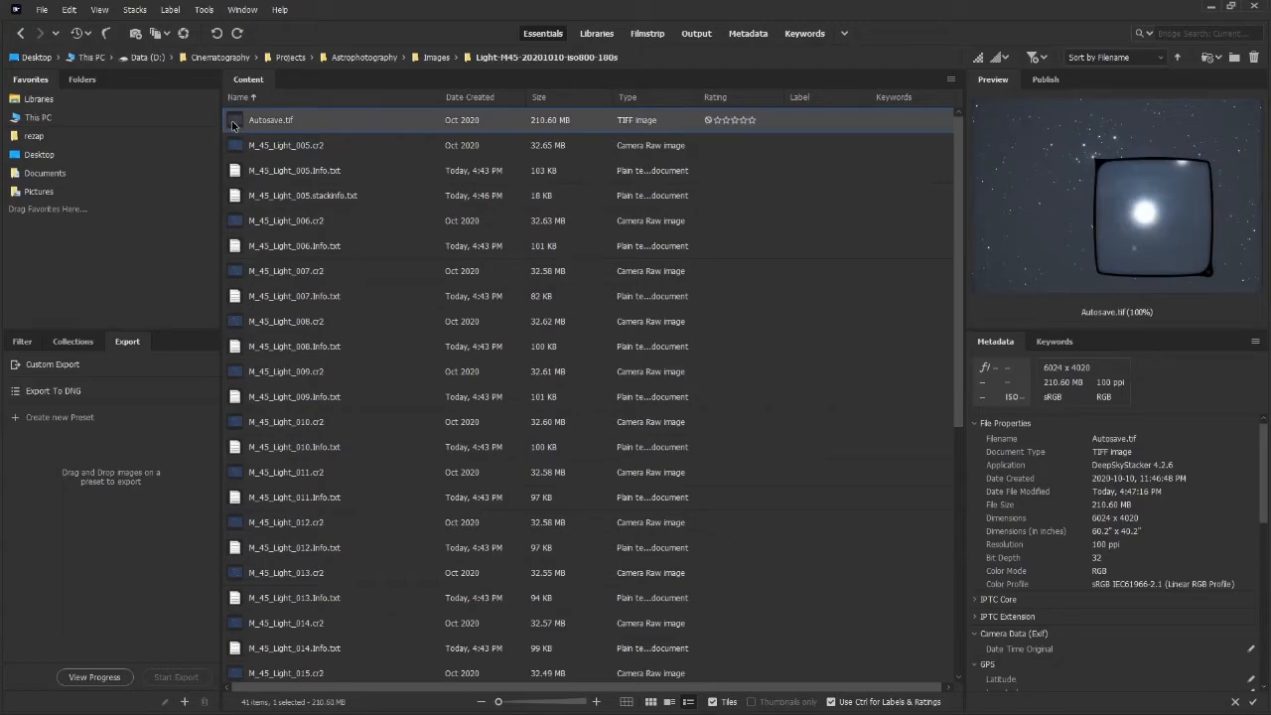
double_click(234, 123)
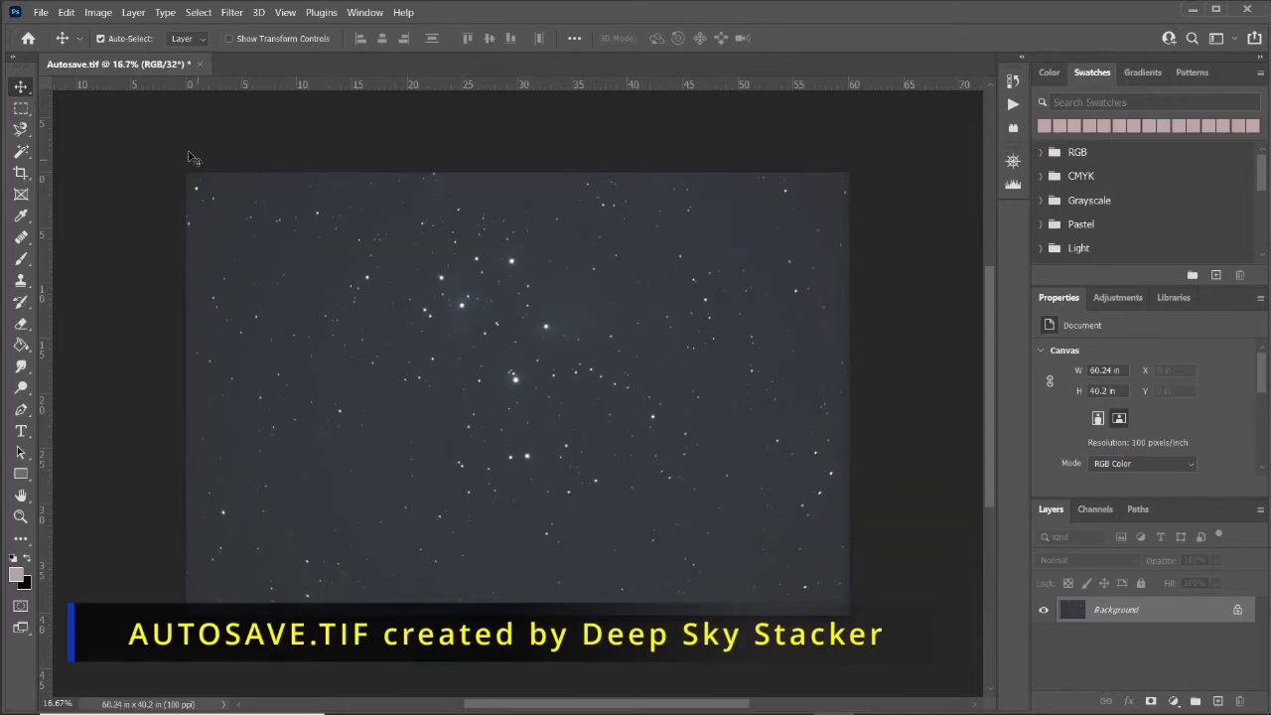
Start converting Autosave.tif to 16 bits per channel and preview each HDR Toning conversion method.
click(99, 11)
mouse_move(112, 52)
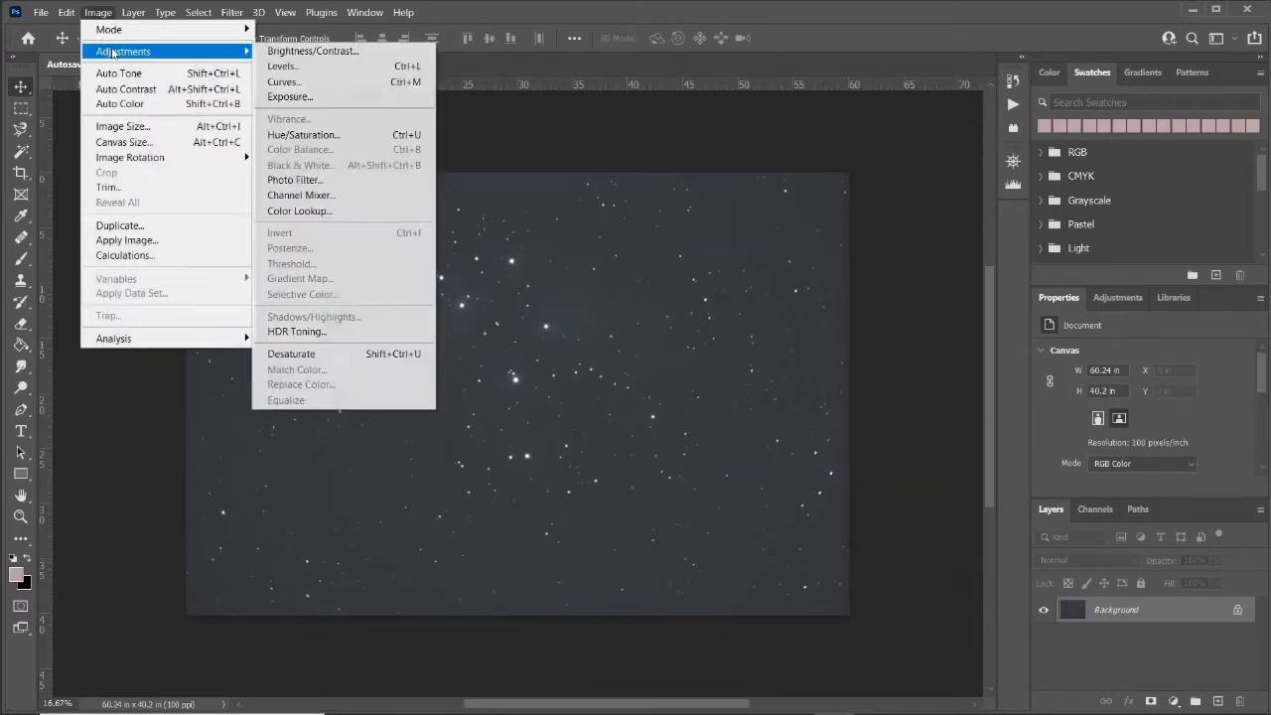
mouse_move(112, 30)
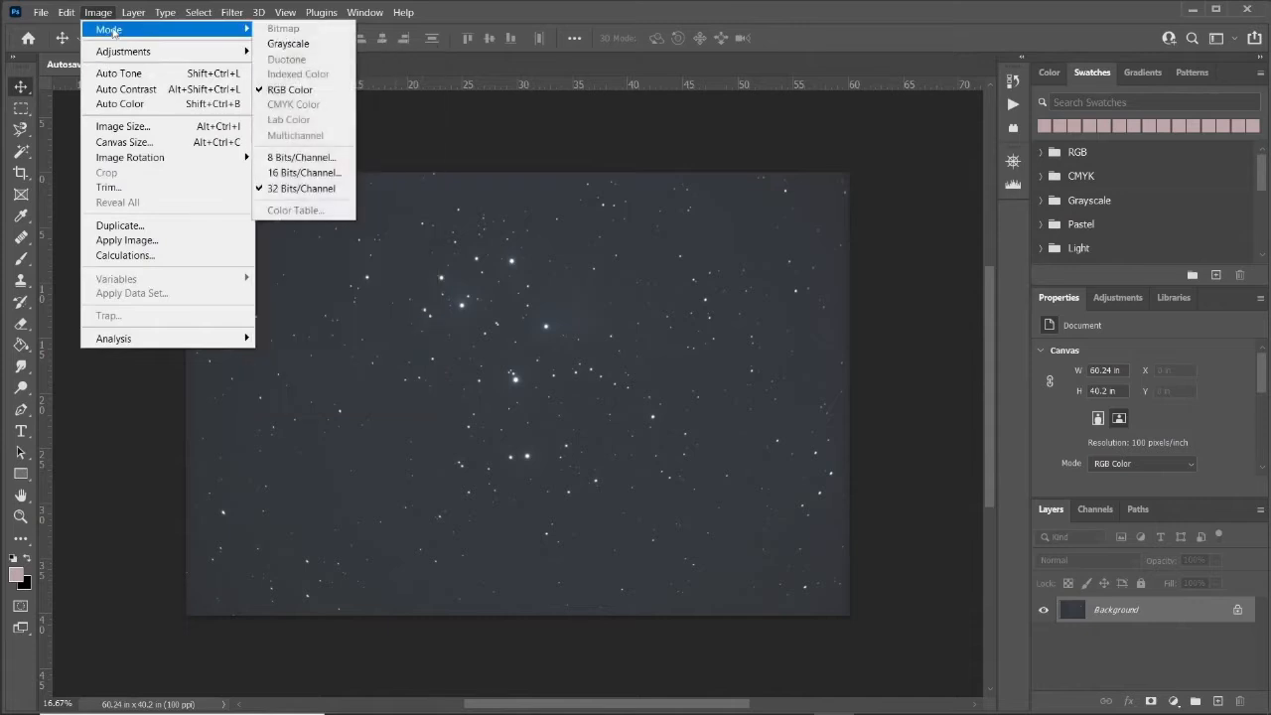
click(298, 173)
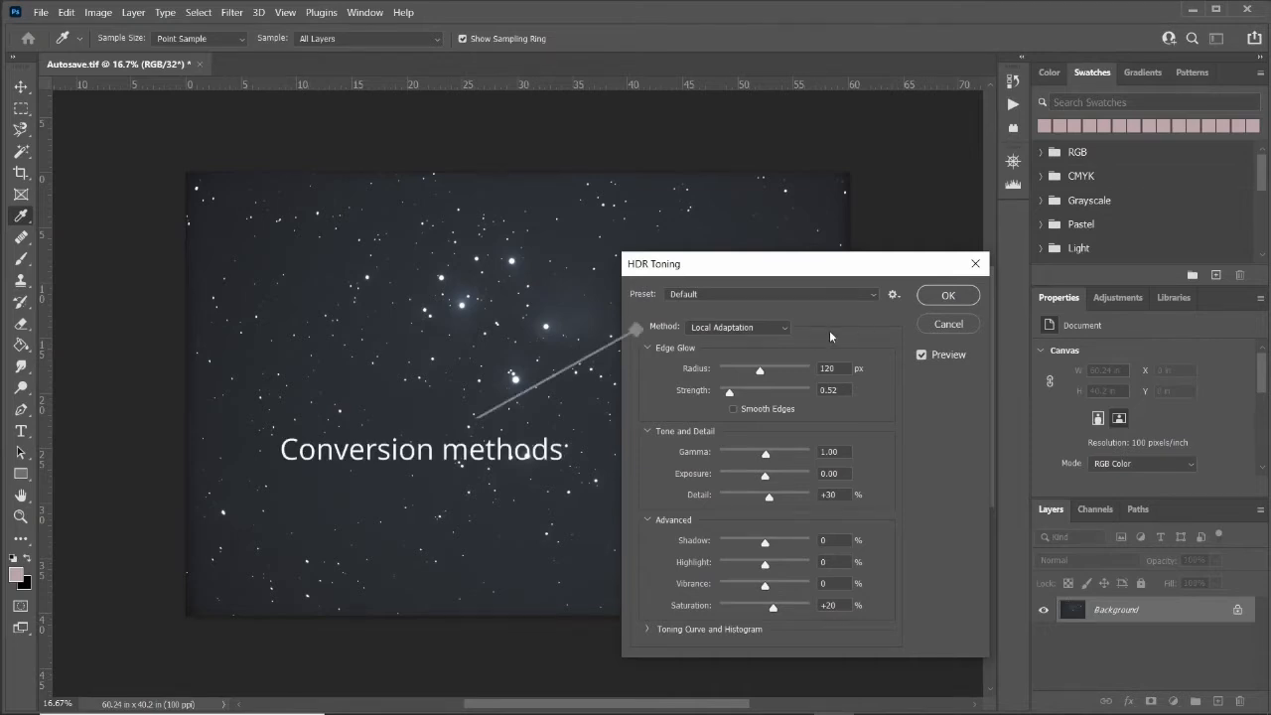
drag(806, 270, 879, 208)
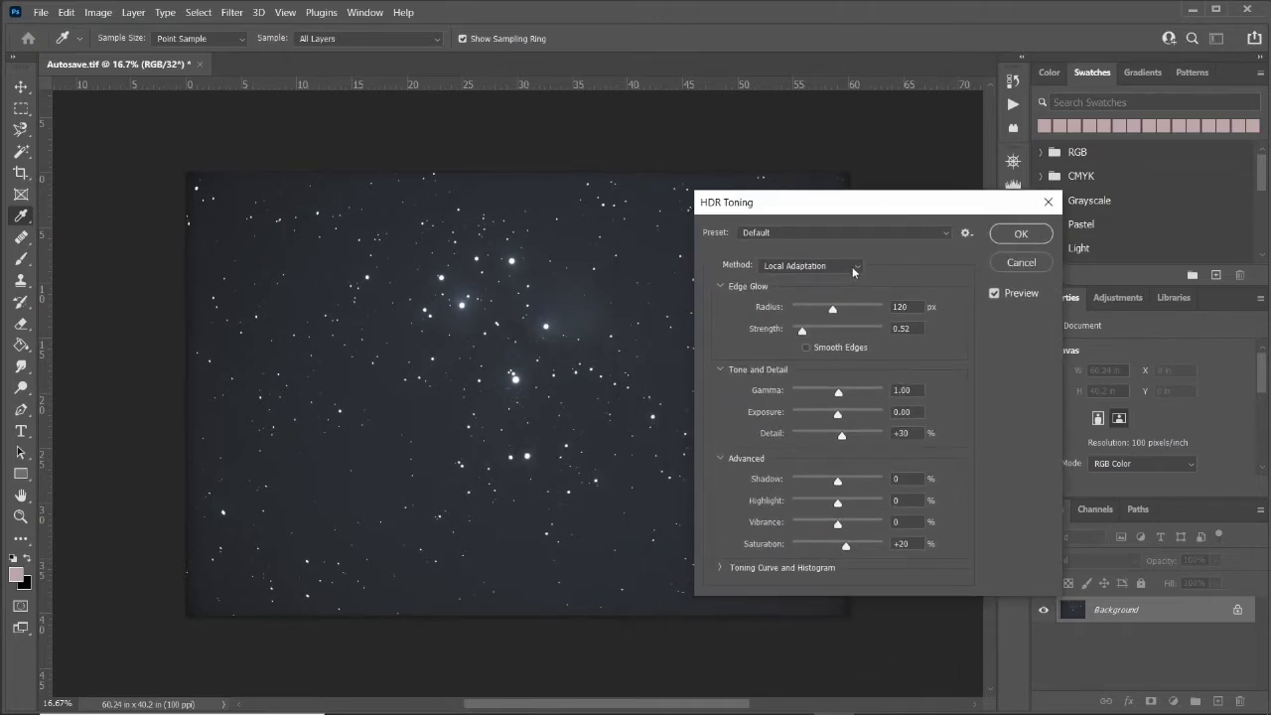
click(856, 266)
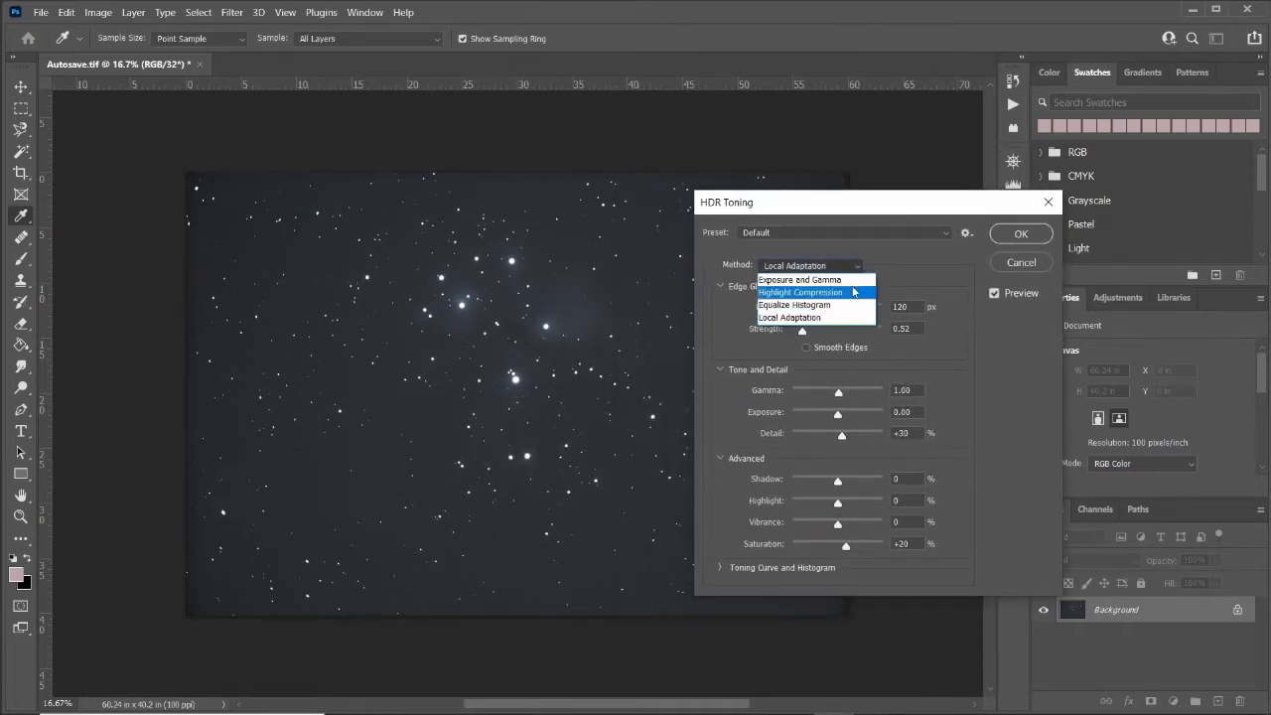
click(856, 280)
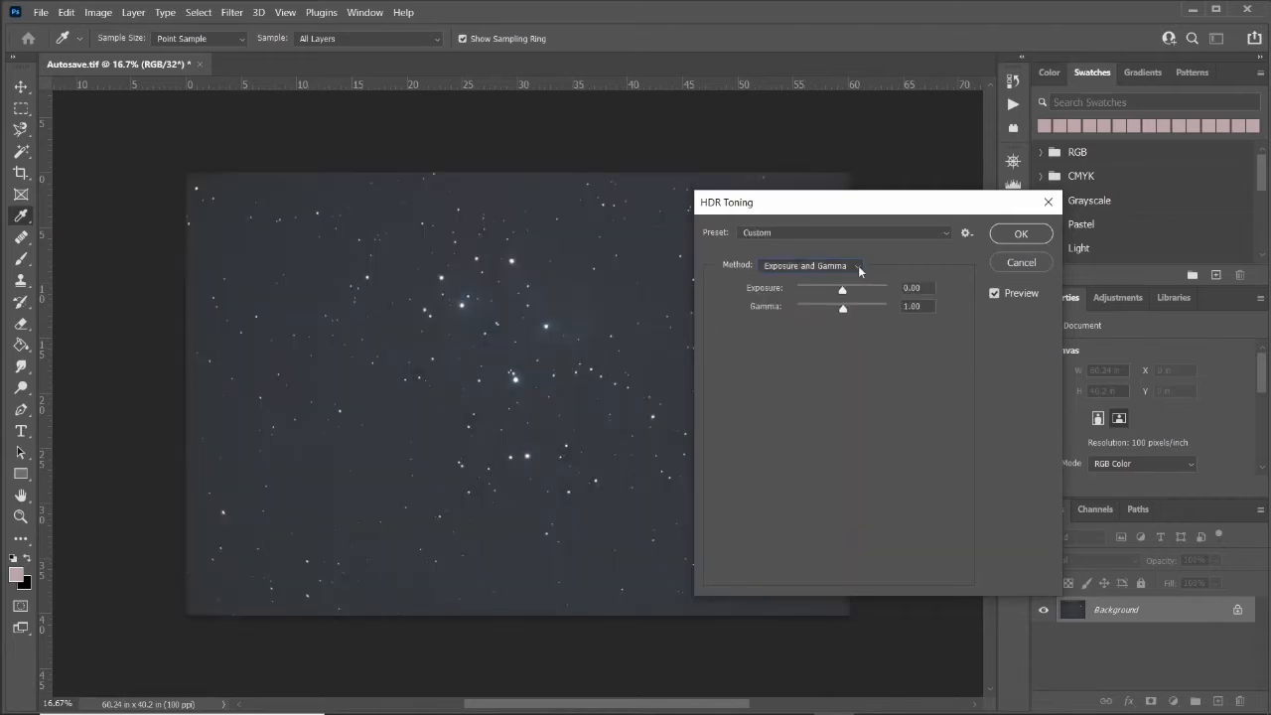
click(857, 264)
click(853, 293)
click(859, 265)
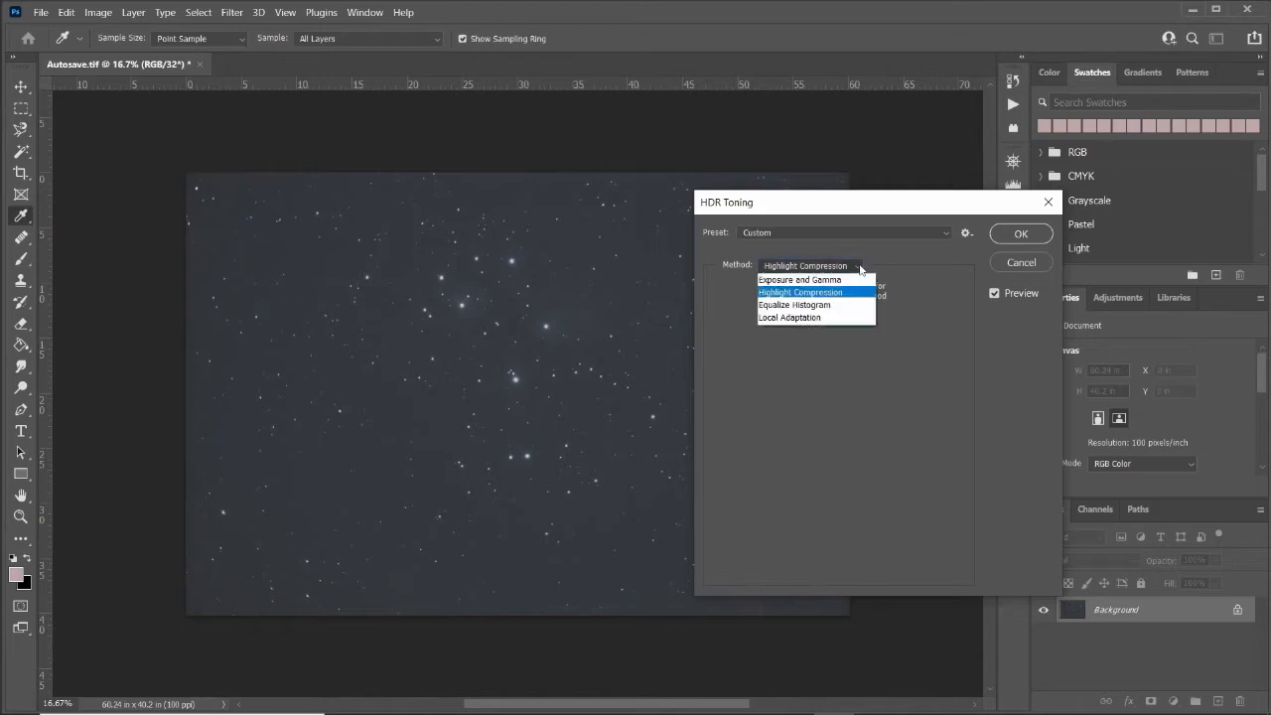
click(854, 302)
click(860, 266)
click(852, 316)
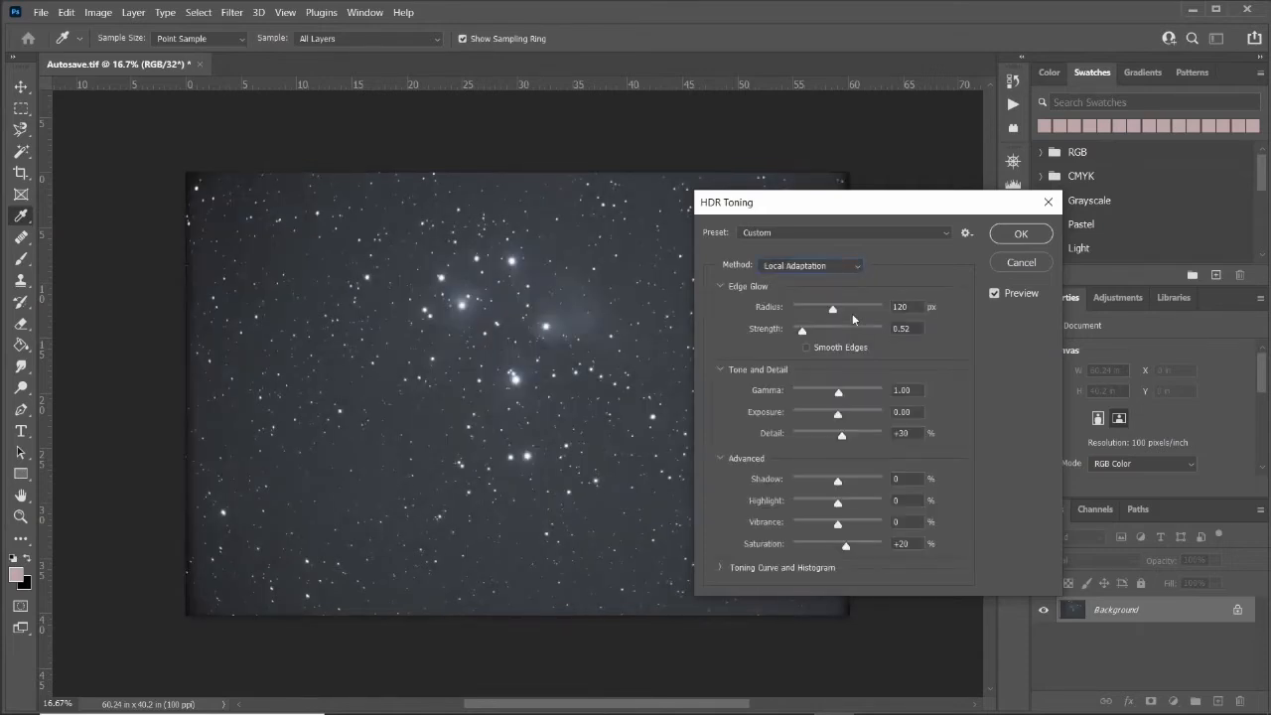
Choose Local Adaptation as the HDR Toning method and confirm the 16-bit conversion.
click(856, 263)
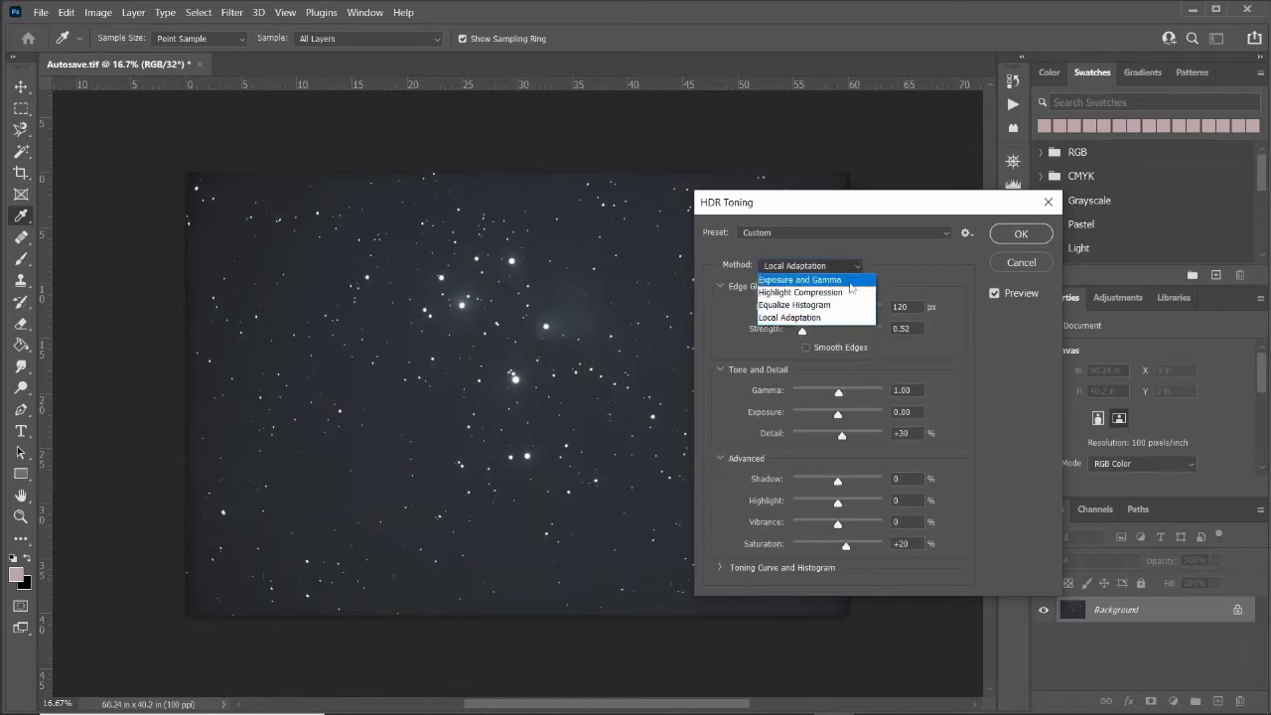
click(848, 299)
click(856, 263)
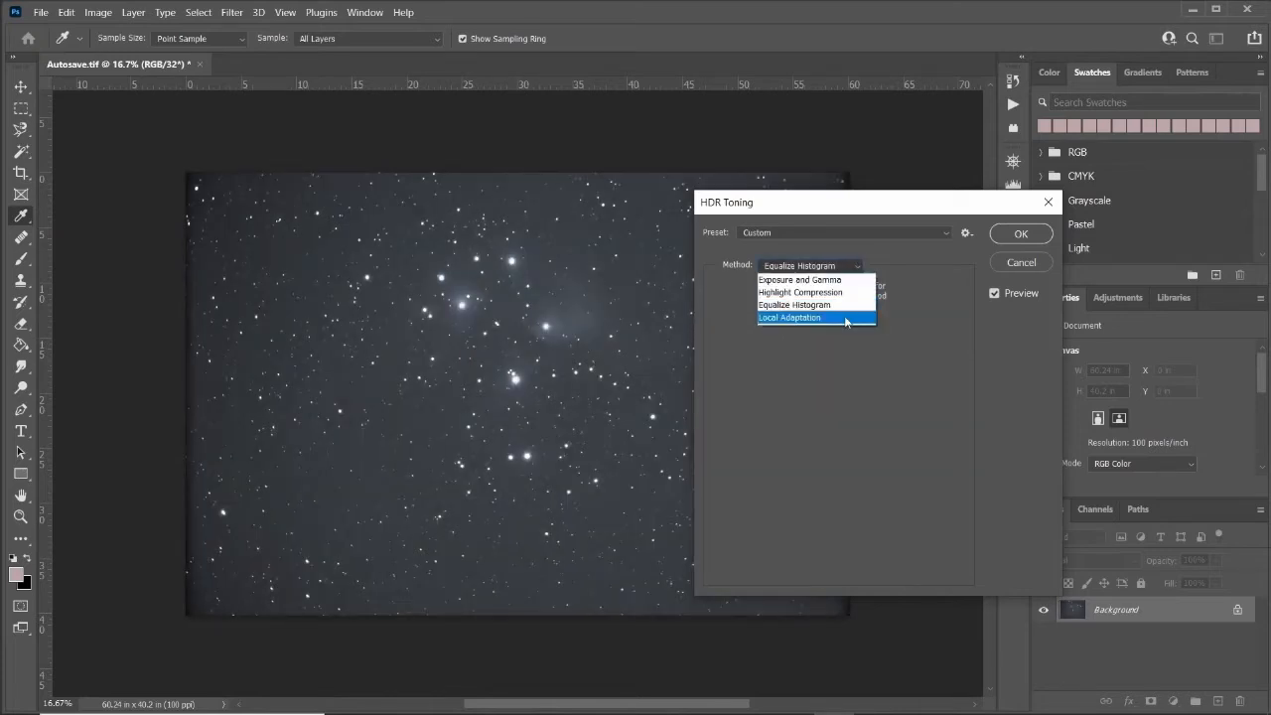
click(846, 318)
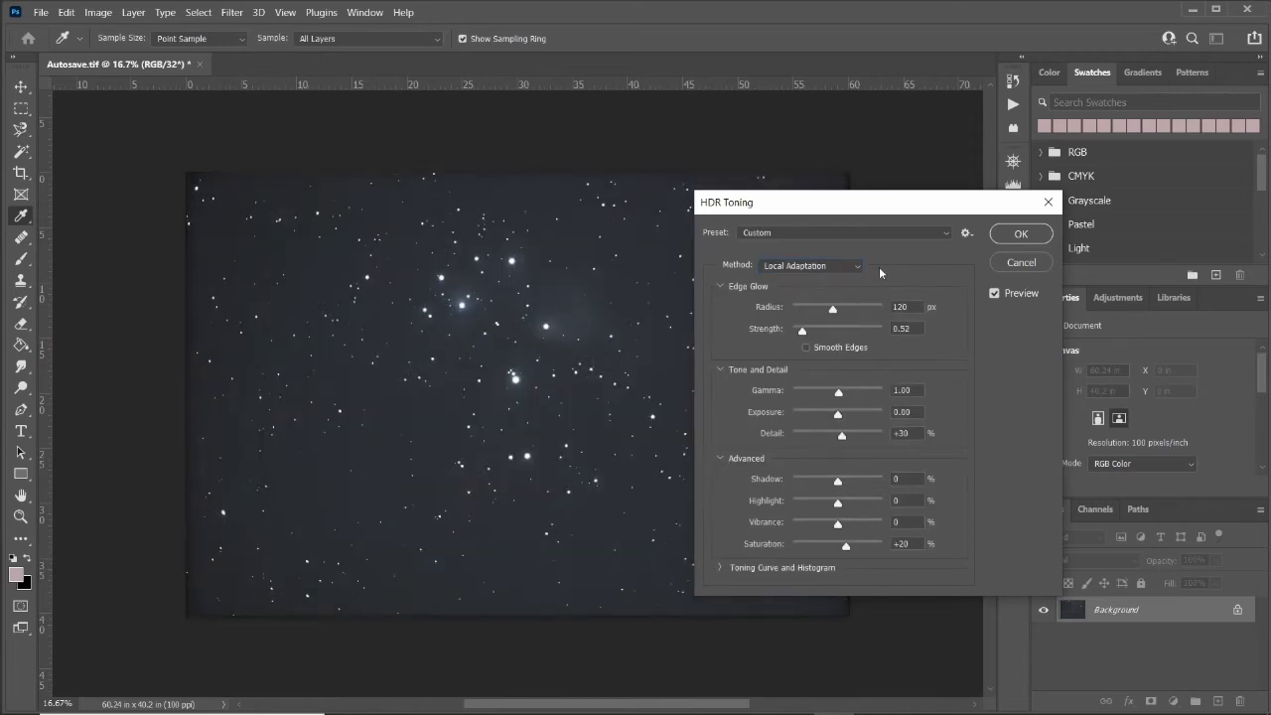
click(1022, 234)
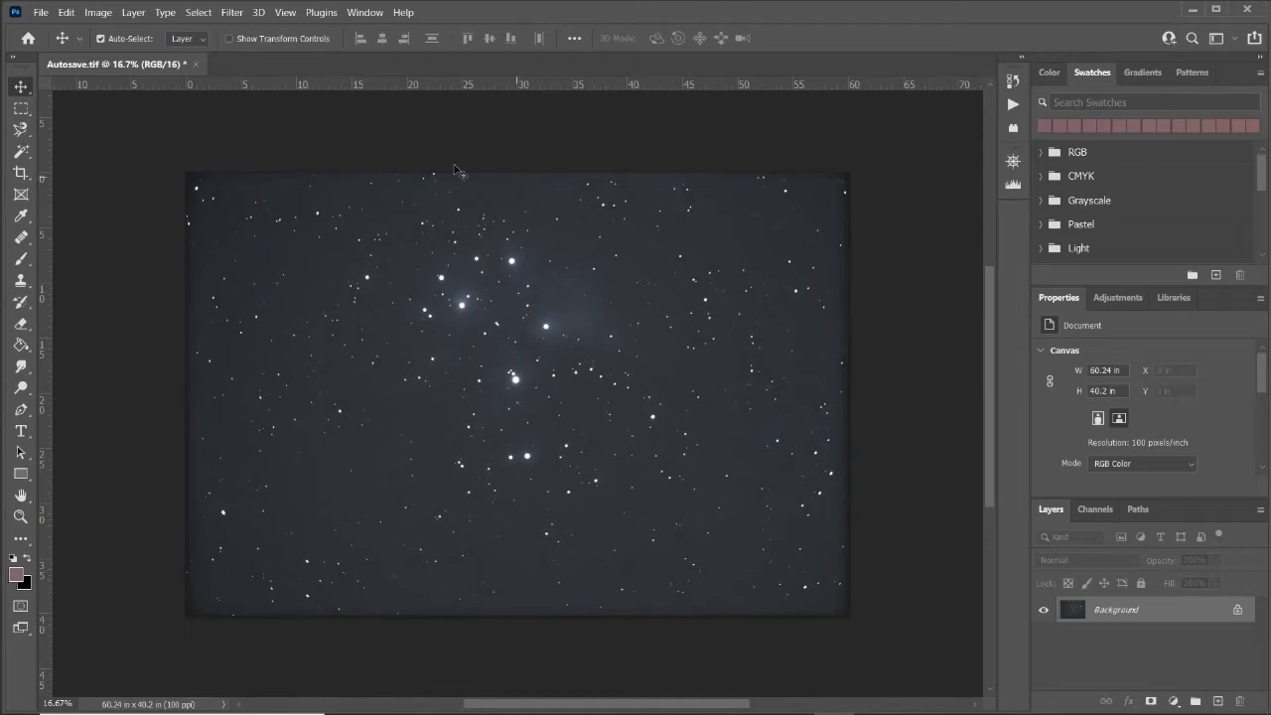
Apply the Equalize adjustment to the converted Autosave.tif.
click(99, 13)
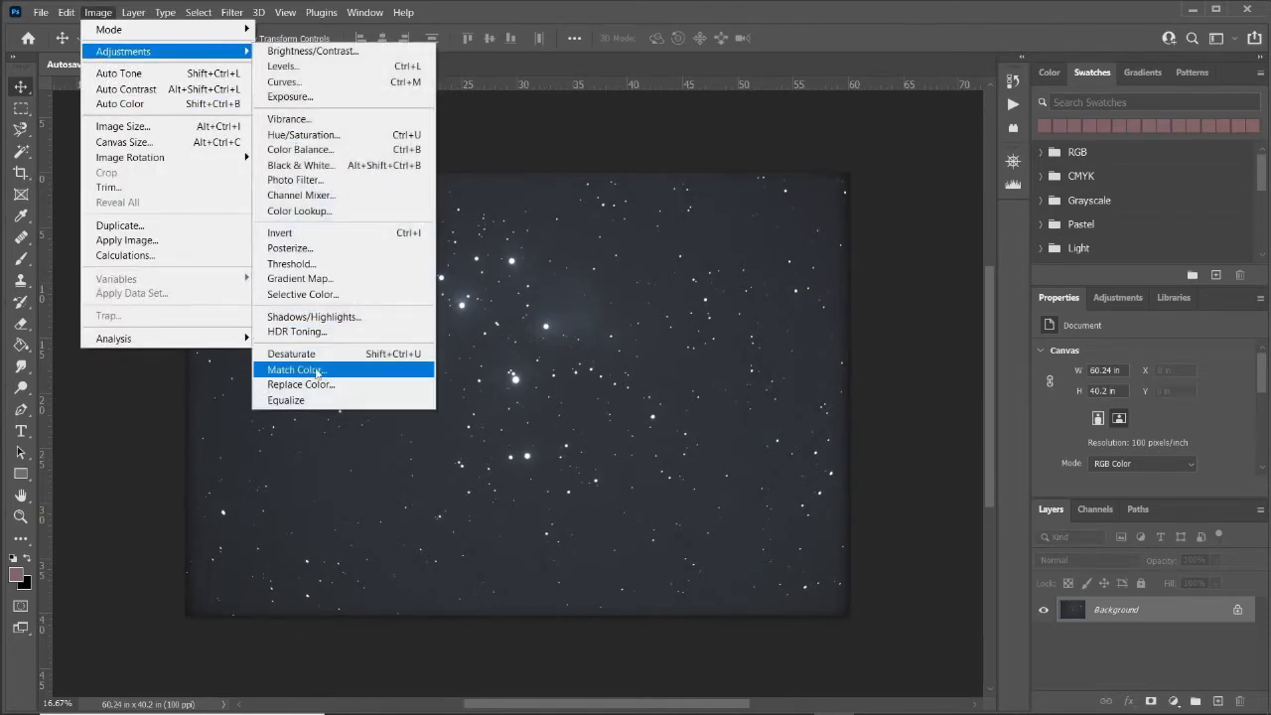
click(314, 402)
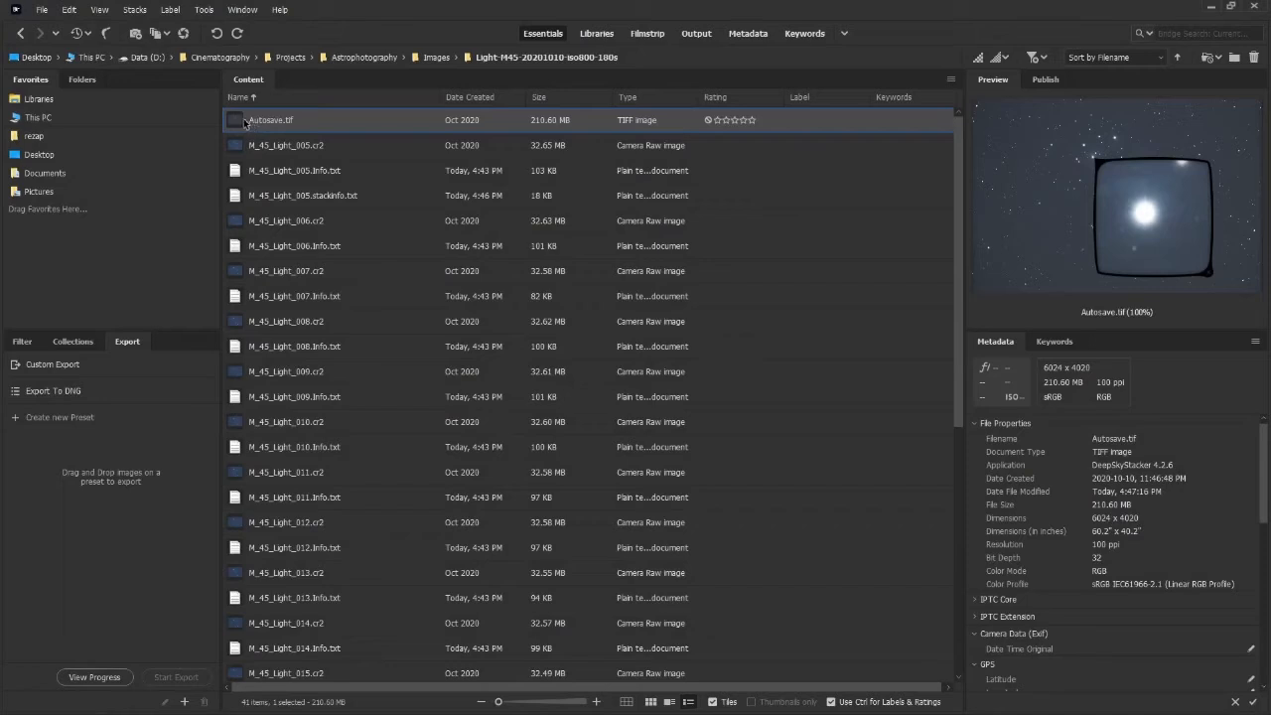
Open Autosave.tif in Camera Raw from Bridge and zoom to 100% on the nebula region.
right_click(255, 121)
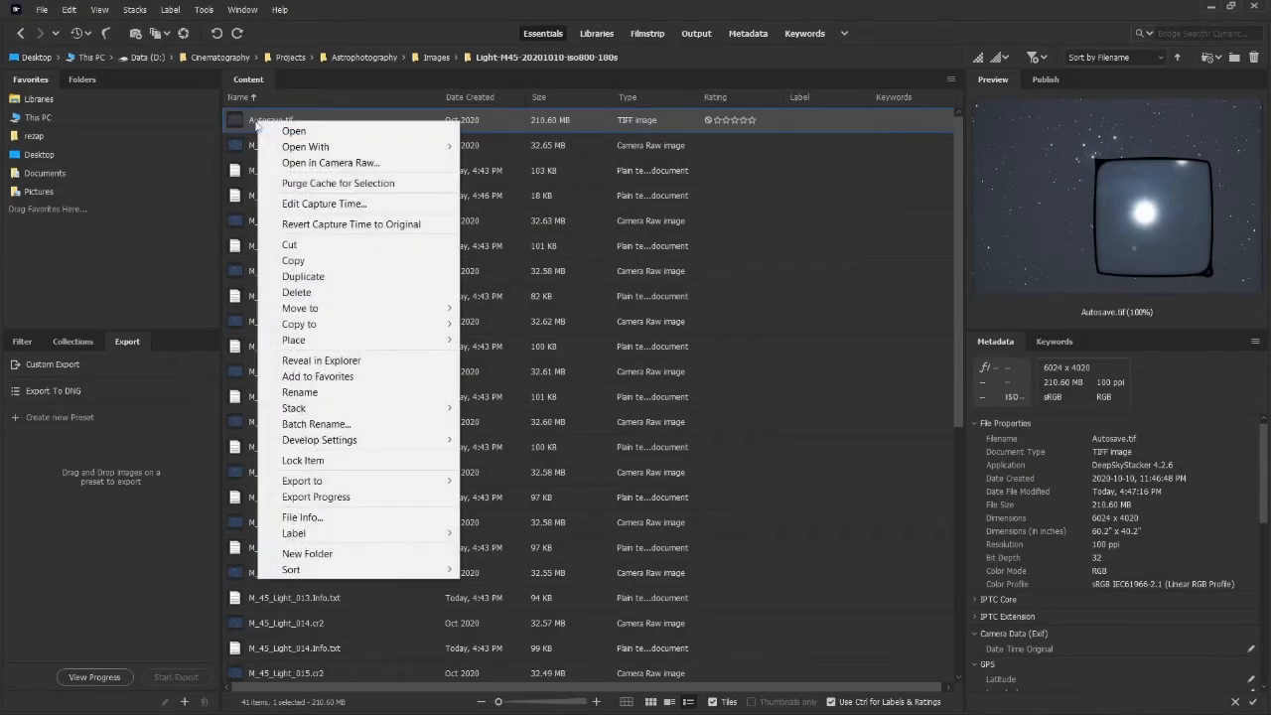
click(303, 163)
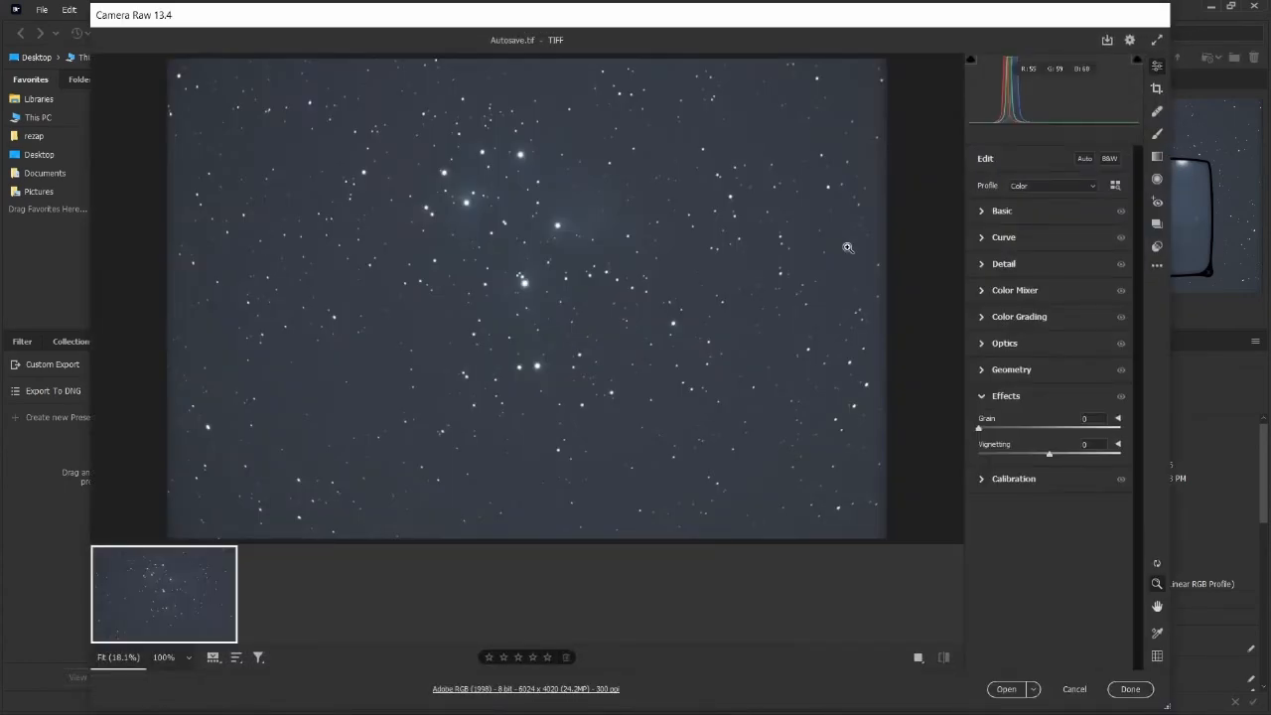
click(537, 234)
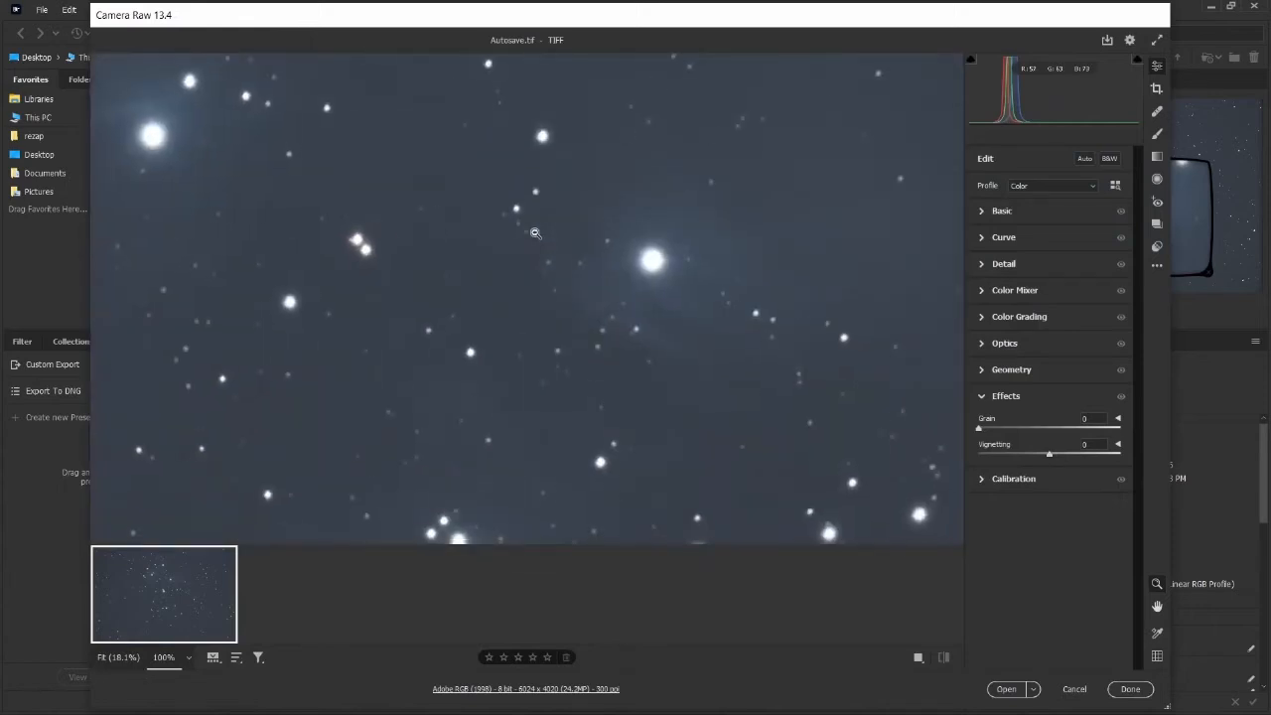
scroll(662, 348, up, 2)
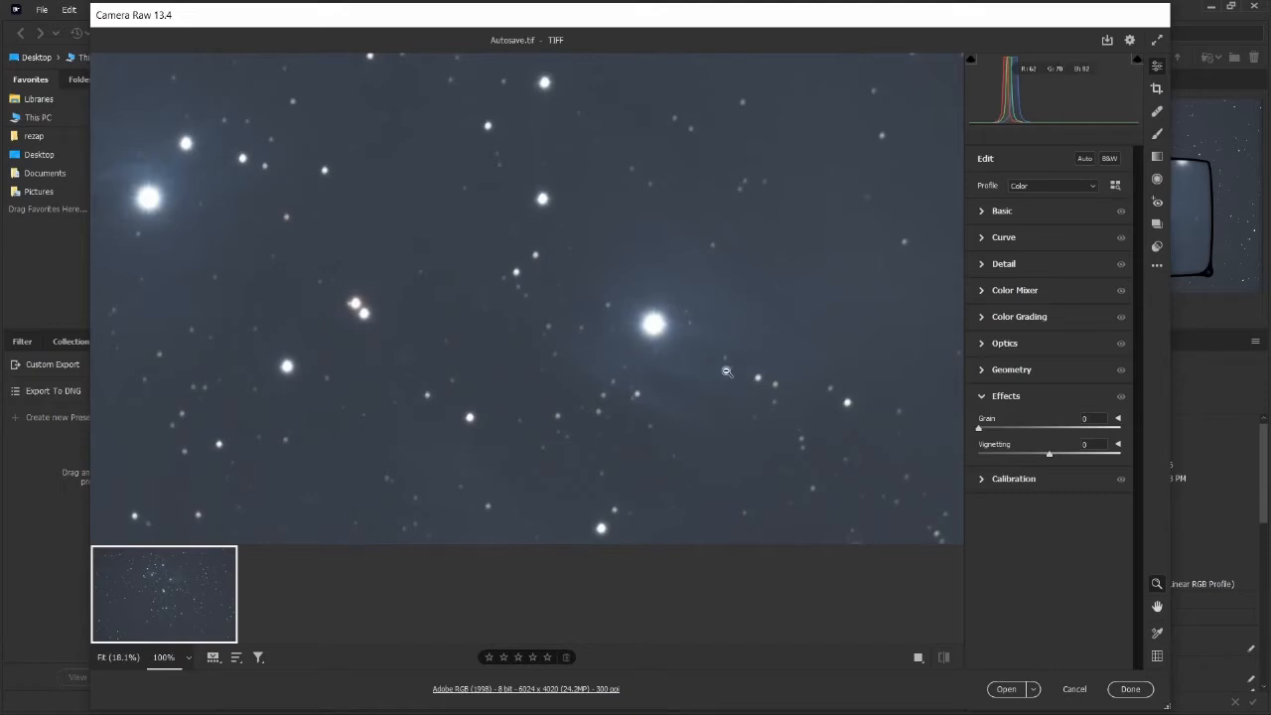
In the Basic panel, set Temperature to 3050, Exposure to +0.45, Contrast to +15 and Highlights to +14.
click(988, 213)
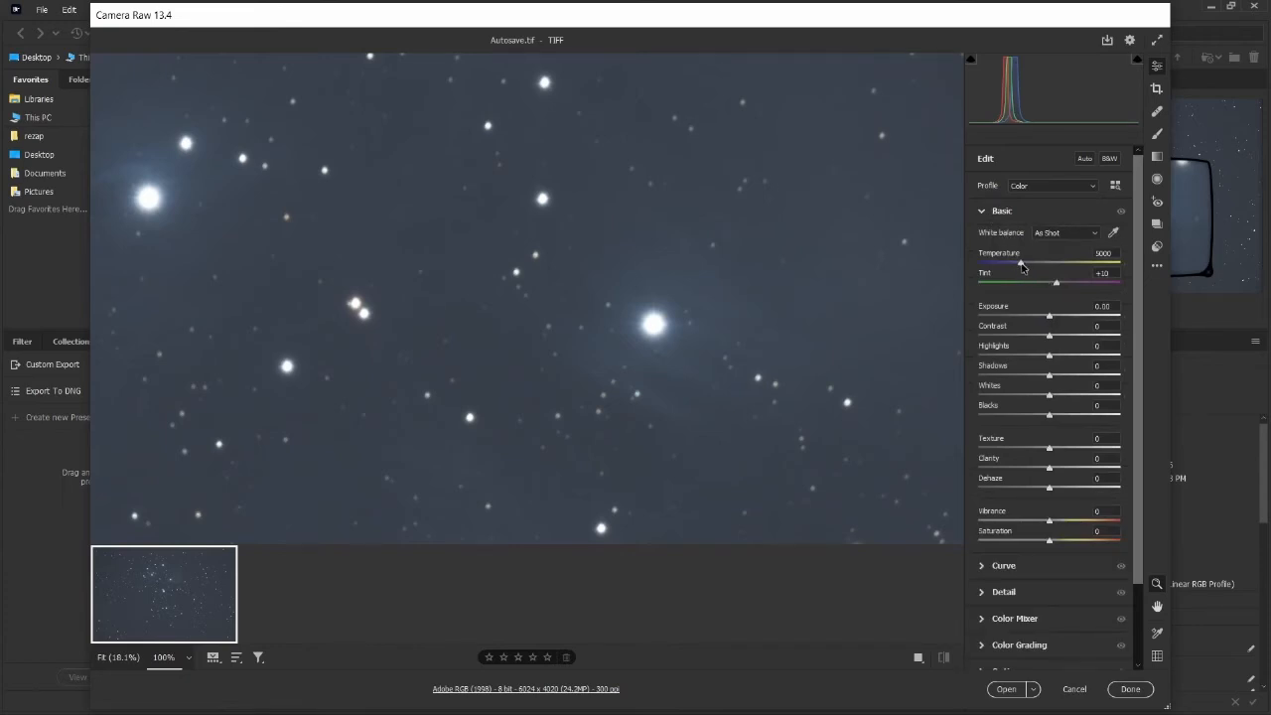
drag(1021, 264, 1023, 268)
drag(1051, 320, 1054, 321)
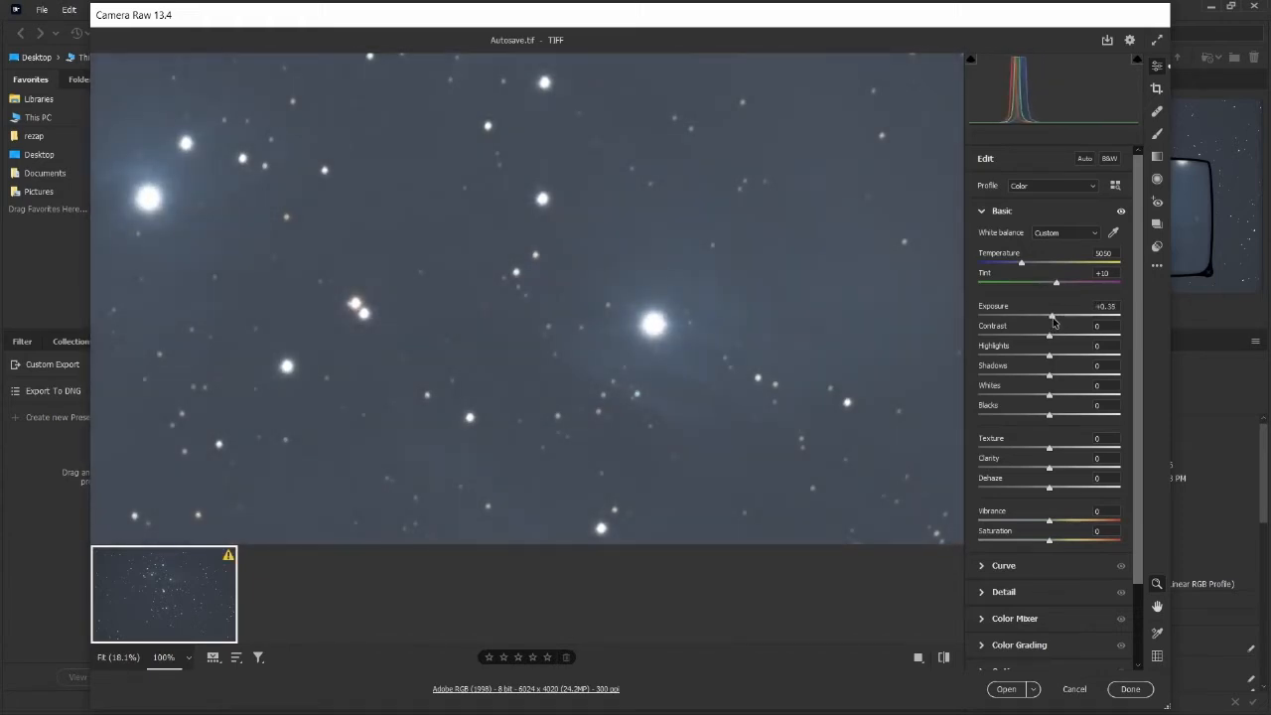
drag(1053, 320, 1056, 321)
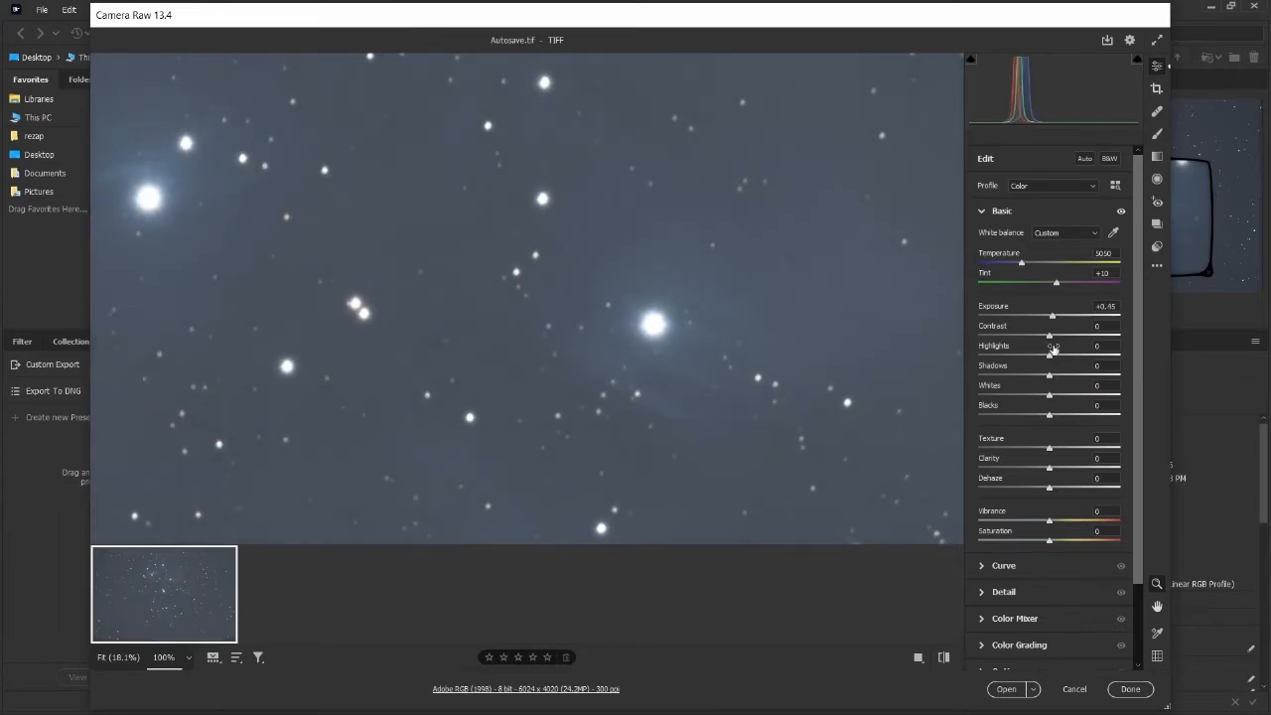
mouse_move(1052, 337)
mouse_down()
mouse_move(1074, 341)
mouse_move(1060, 341)
mouse_up()
drag(1049, 361, 1079, 363)
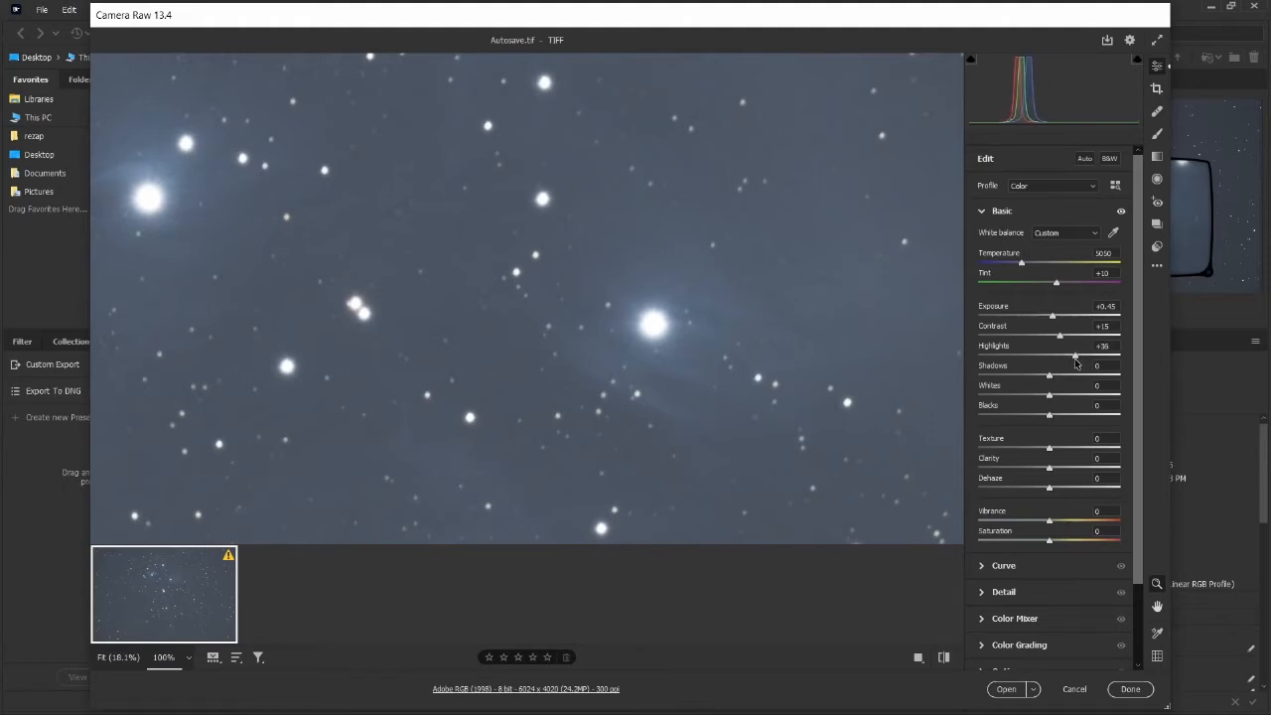
mouse_move(1069, 364)
mouse_down()
mouse_move(1023, 364)
mouse_move(1061, 366)
mouse_up()
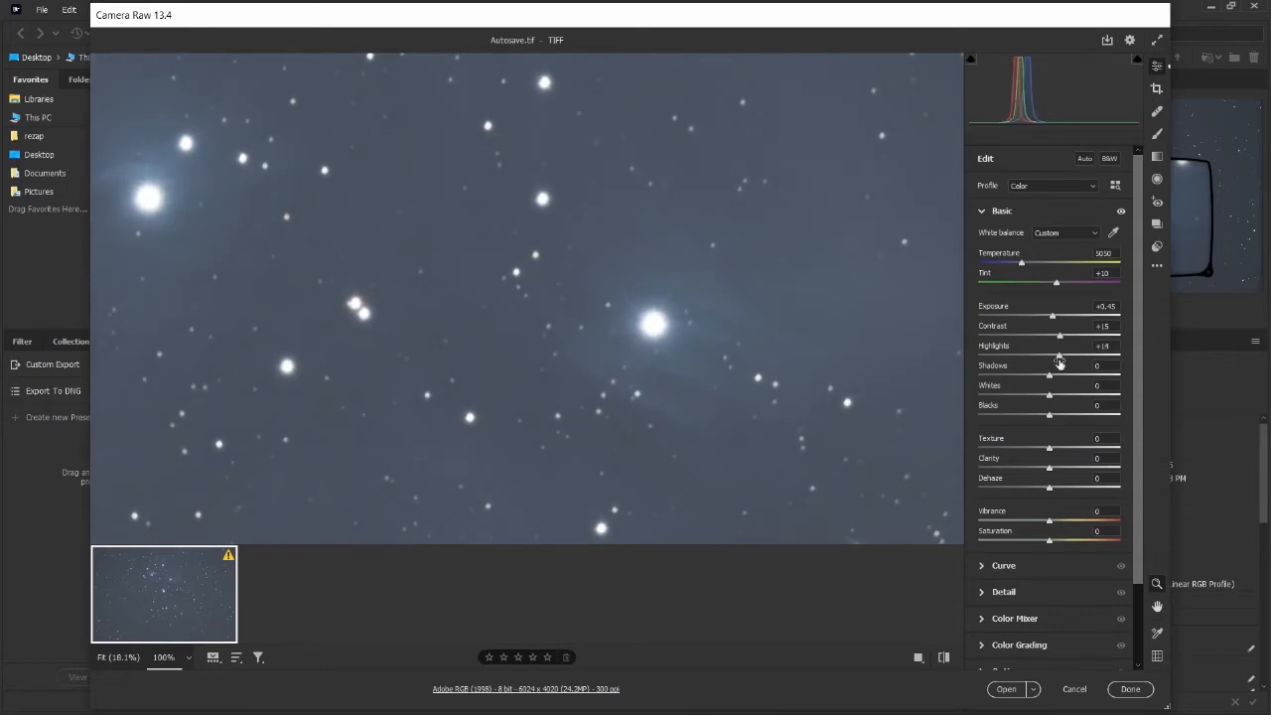
Set Shadows to +19, Whites to +8 and Texture to +7 in the Basic panel.
mouse_move(1051, 381)
mouse_down()
mouse_move(1077, 381)
mouse_move(1044, 381)
mouse_move(1065, 382)
mouse_up()
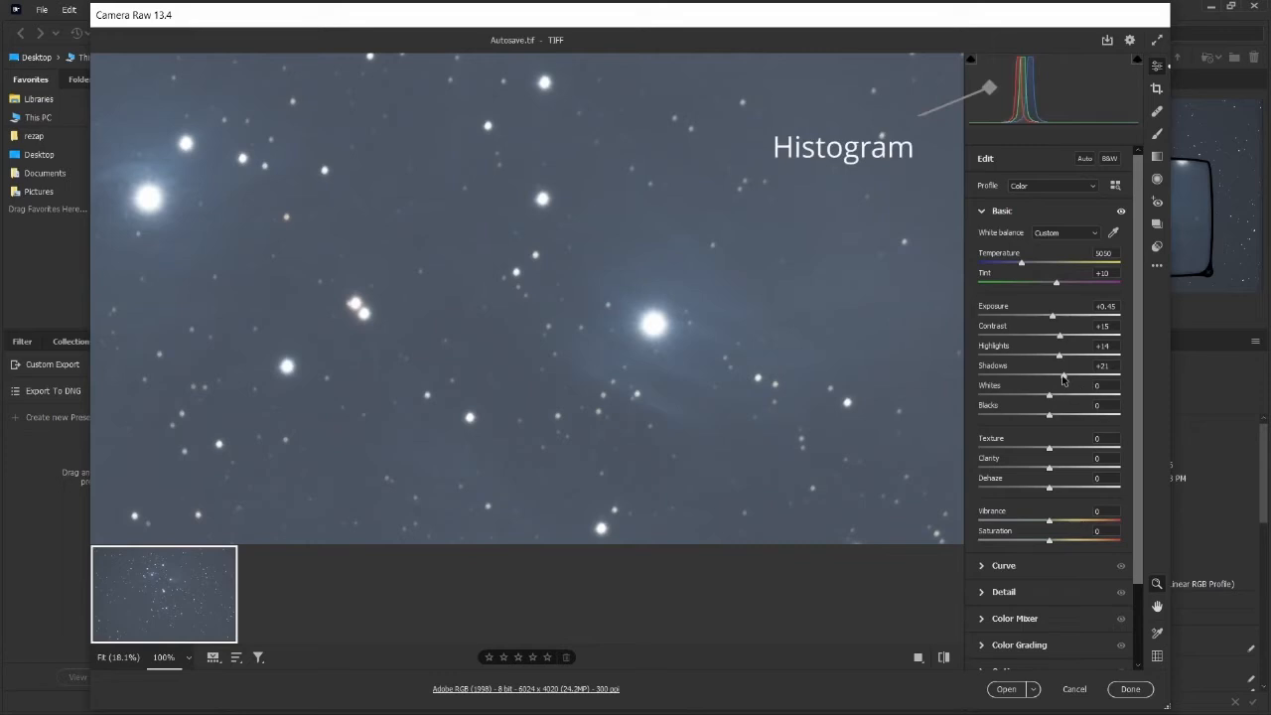
drag(1064, 381, 1050, 418)
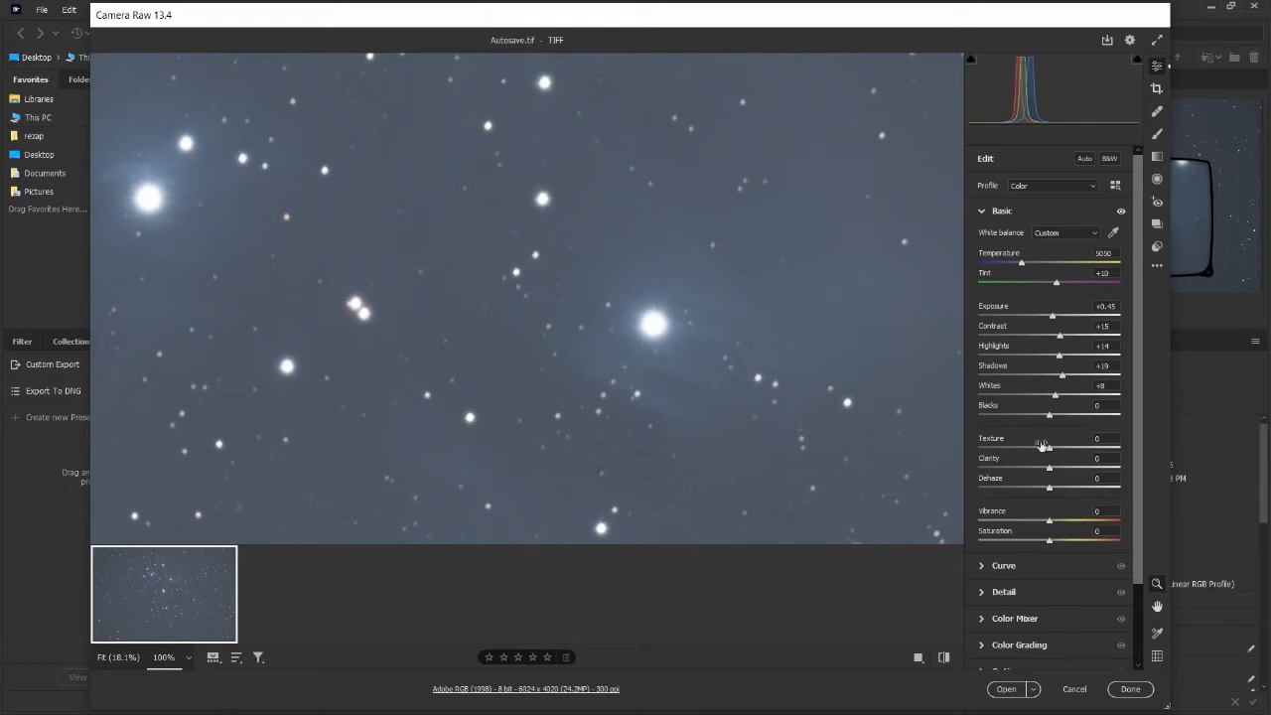
drag(1050, 453, 1078, 449)
Set Clarity to +19.
drag(1048, 472, 1080, 473)
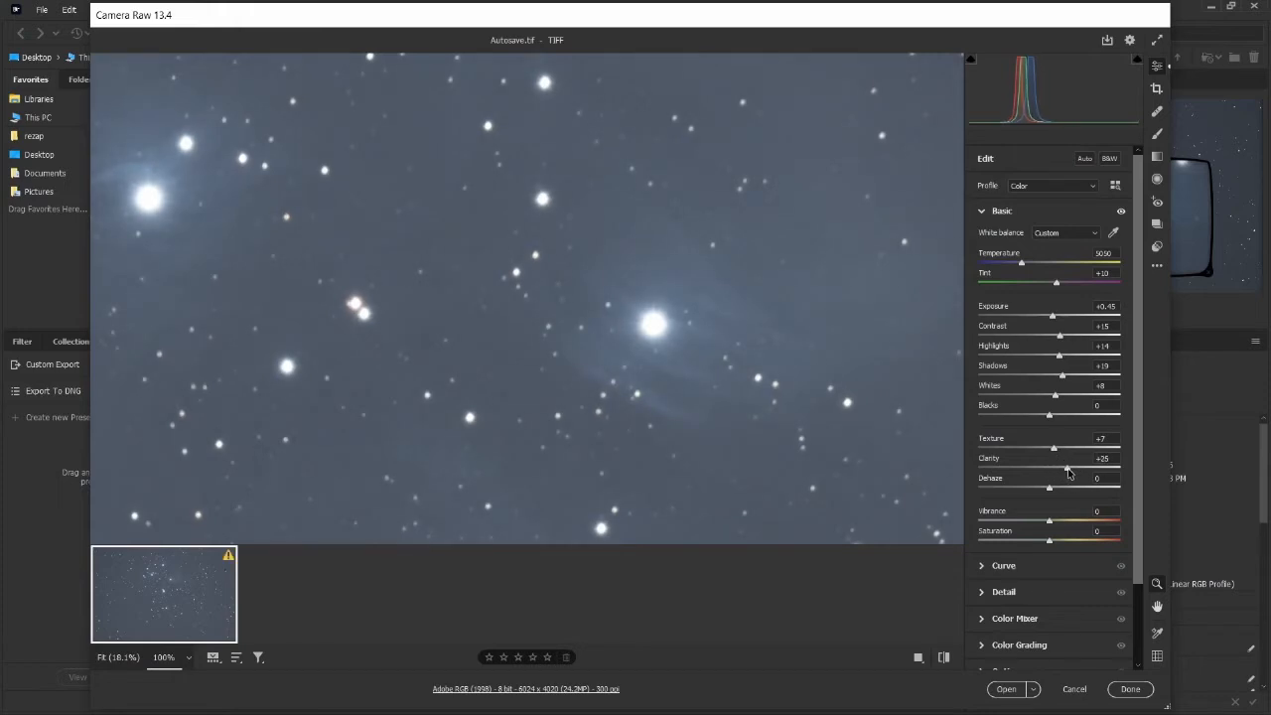
mouse_move(1062, 473)
mouse_down()
mouse_move(1090, 473)
mouse_move(1073, 474)
mouse_up()
mouse_move(1065, 473)
mouse_down()
mouse_move(1098, 467)
mouse_move(1063, 469)
mouse_up()
Set Dehaze to +25, Vibrance to +38 and Saturation to +27.
drag(1050, 491, 1116, 494)
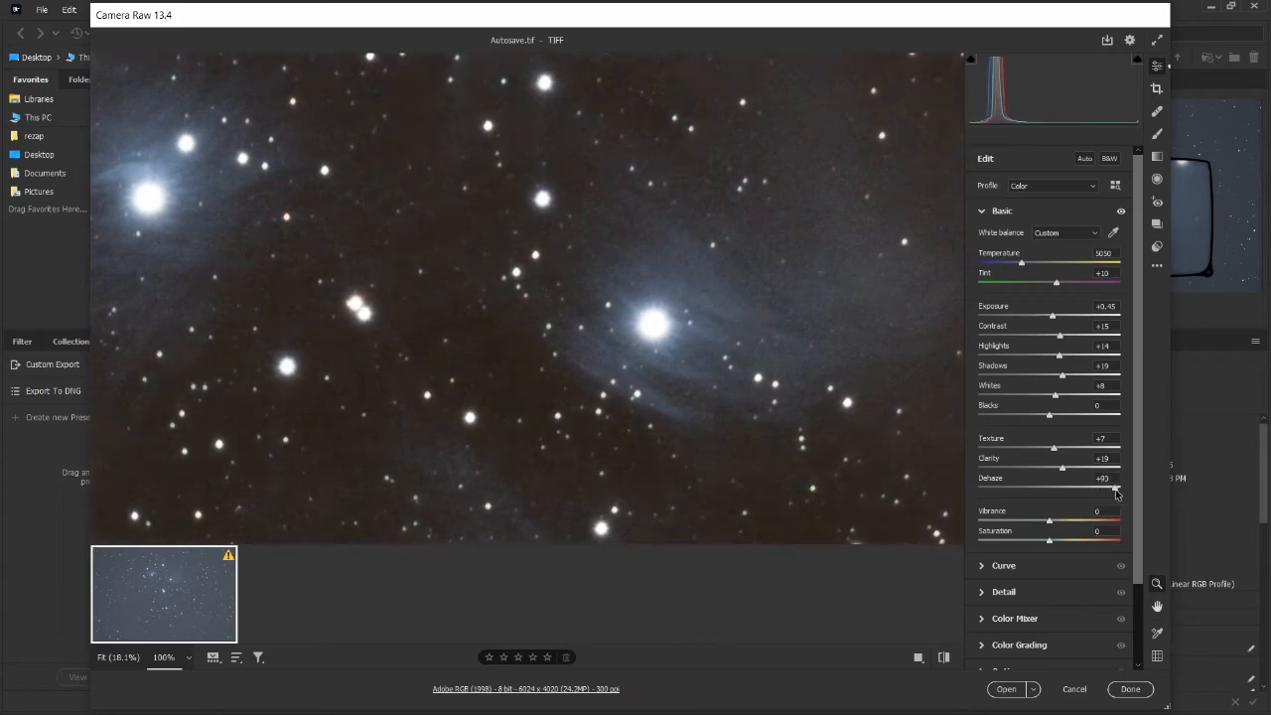
drag(1115, 492, 1101, 492)
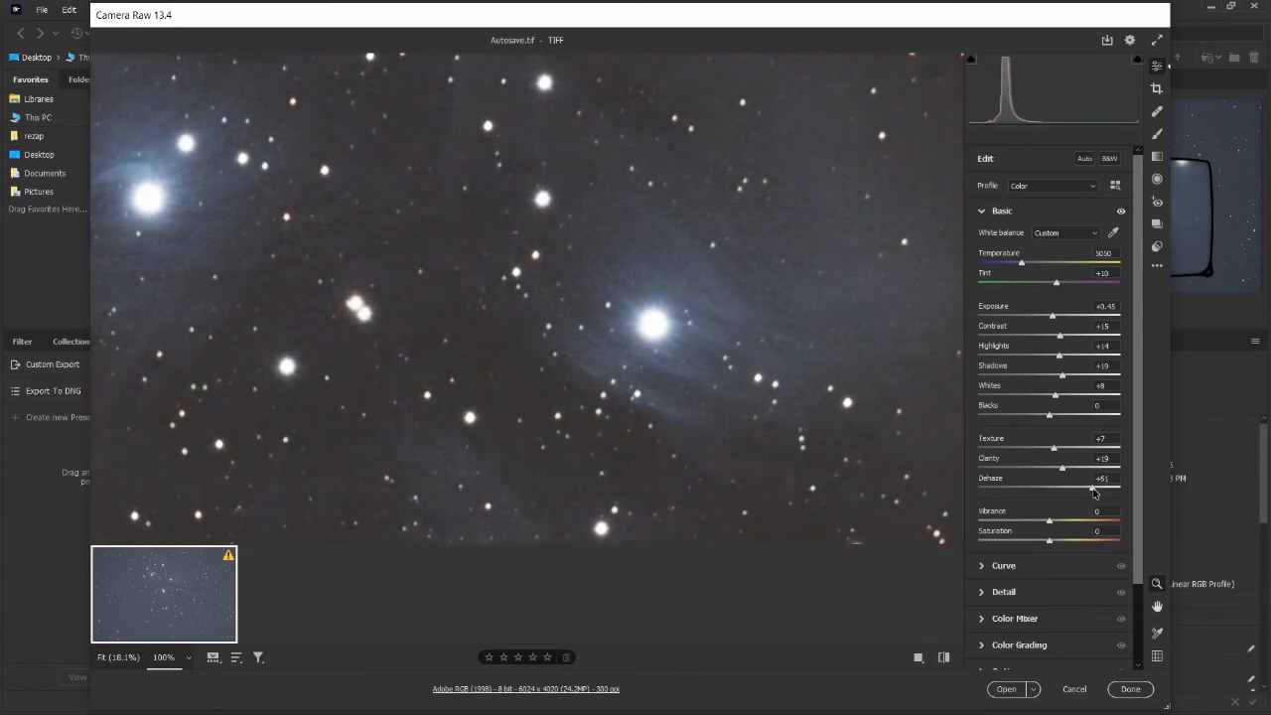
drag(1092, 493, 1070, 493)
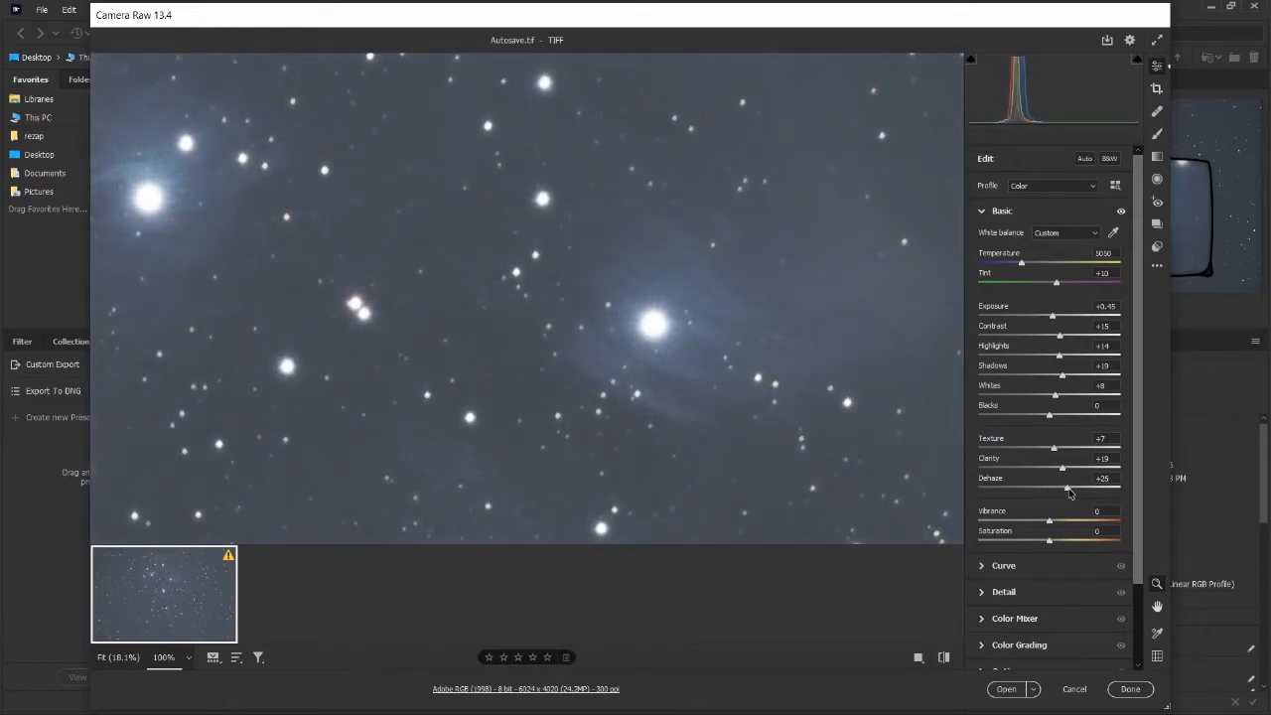
mouse_move(1050, 524)
mouse_down()
mouse_move(1079, 525)
mouse_move(1065, 541)
mouse_up()
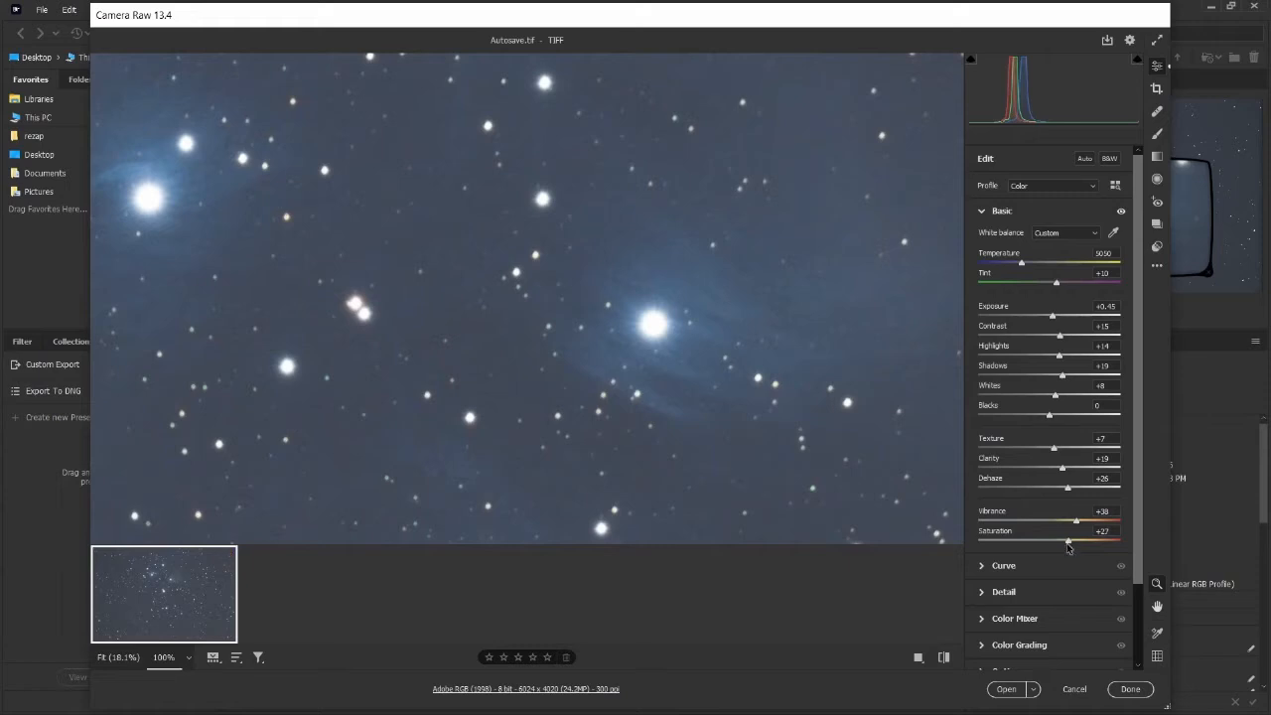
In the Detail panel, set Sharpening to 15 and Noise Reduction to 53 while checking a zoomed star.
scroll(1042, 563, down, 2)
click(983, 472)
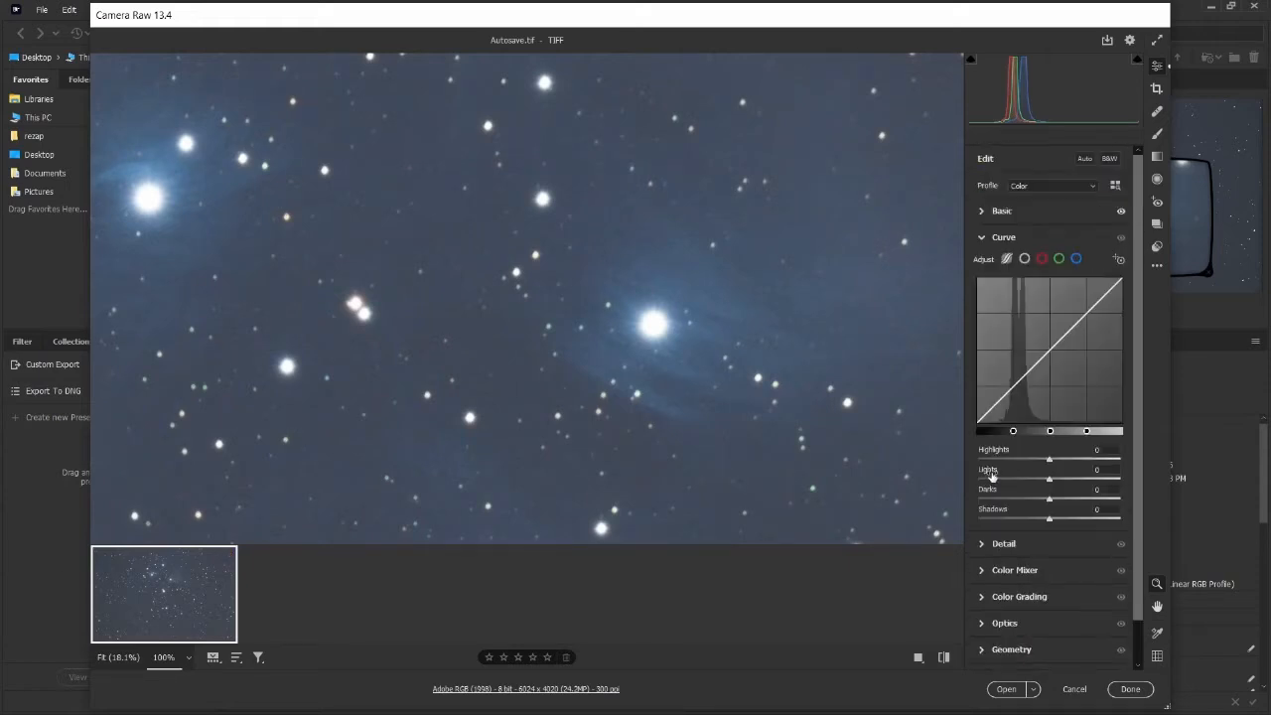
click(985, 239)
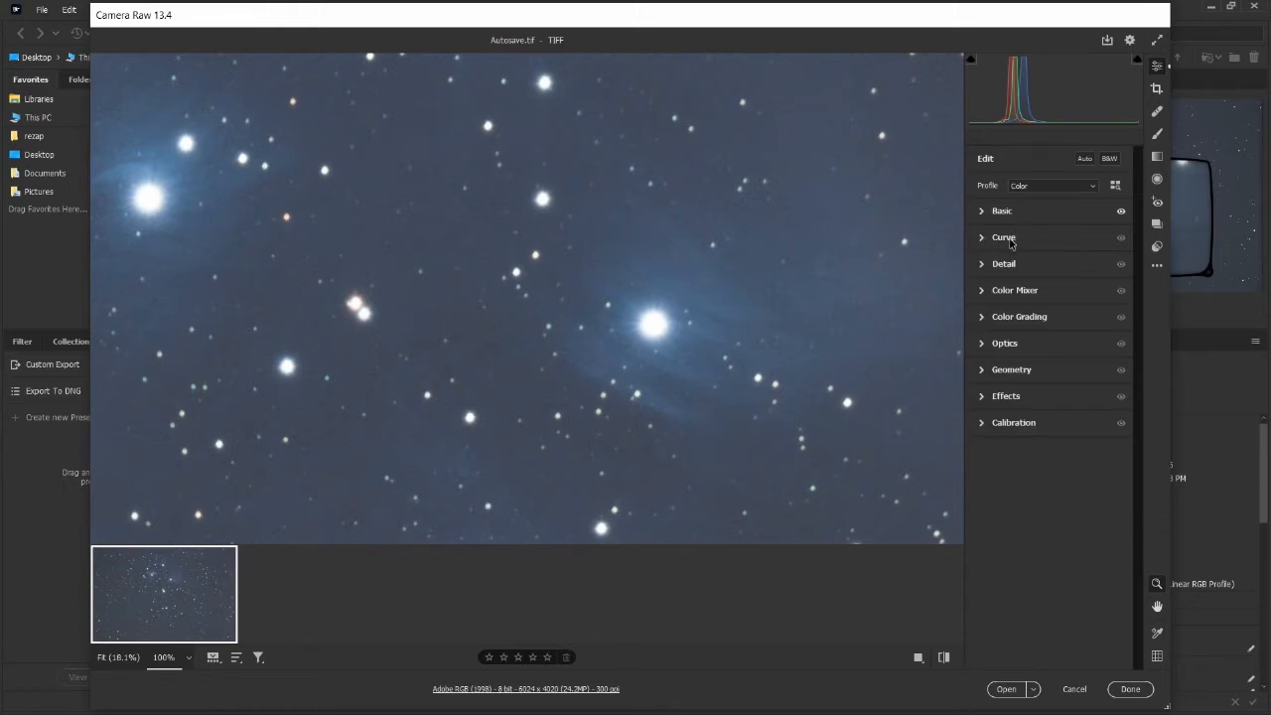
click(983, 269)
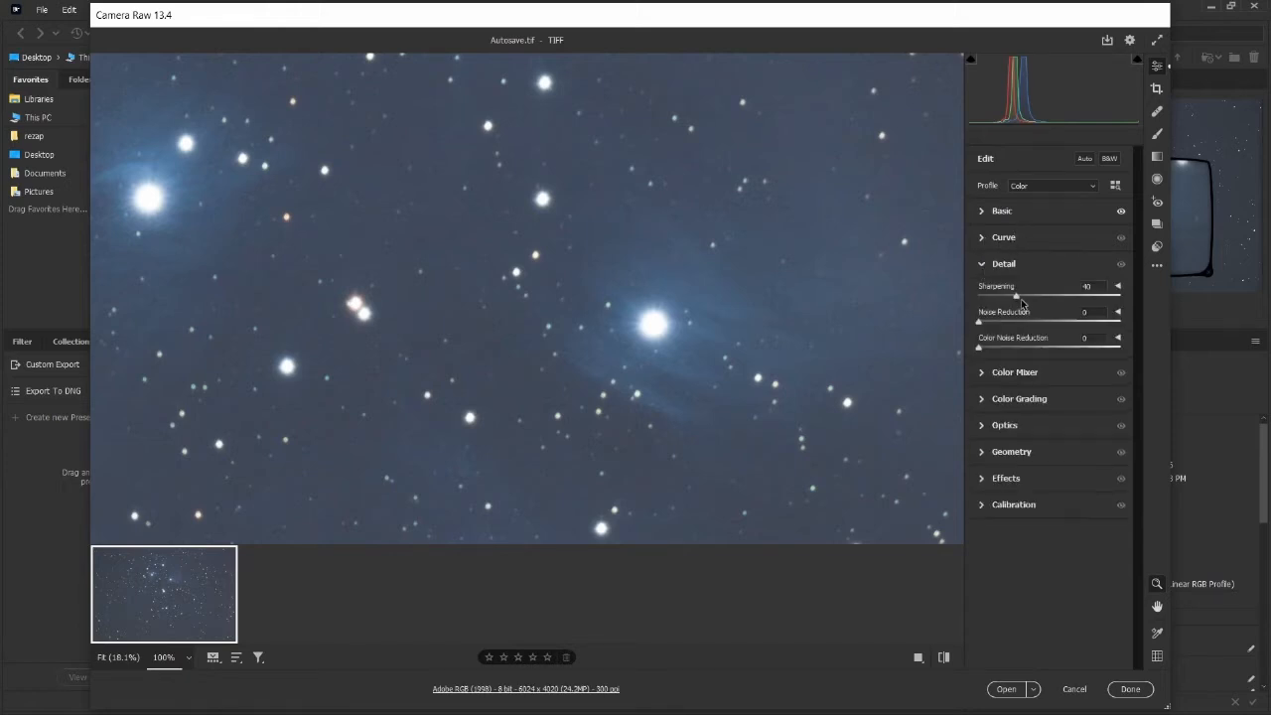
click(658, 320)
click(564, 243)
drag(552, 226, 766, 237)
click(559, 222)
drag(1016, 301, 1055, 327)
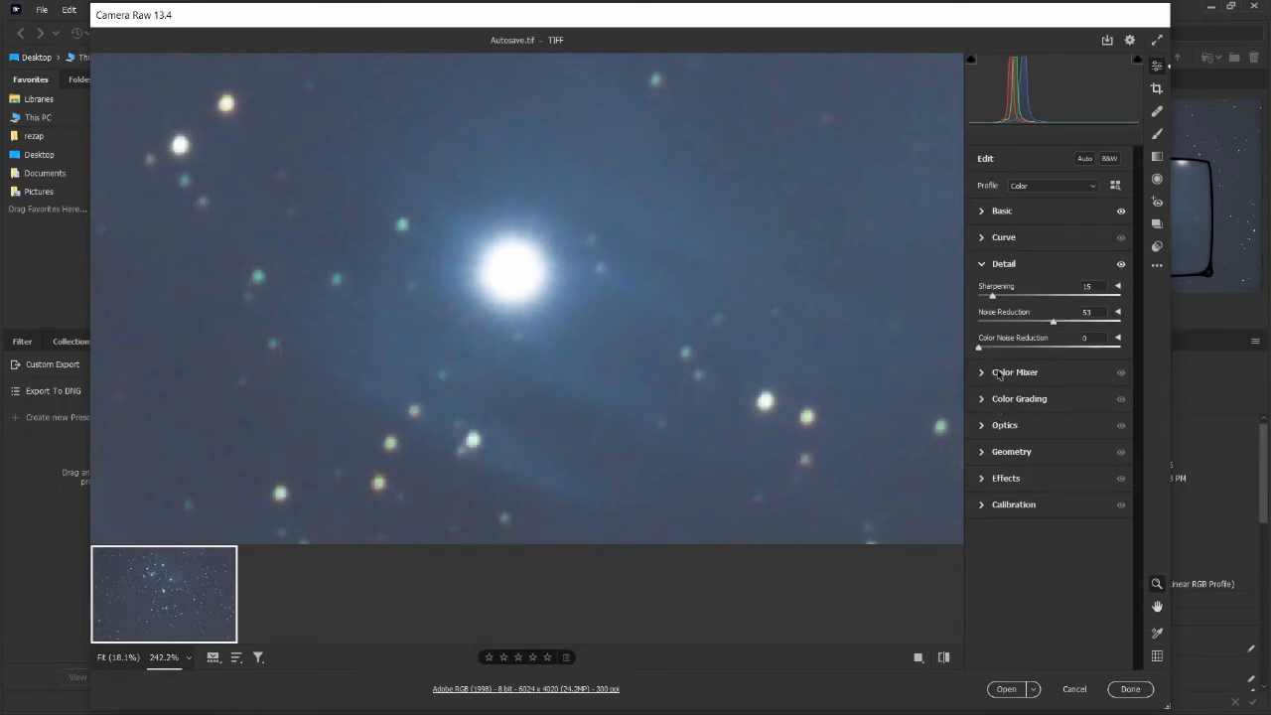
In Color Grading, lower the Shadows luminance to -33 and nudge the Midtones and Highlights luminance sliders.
click(984, 268)
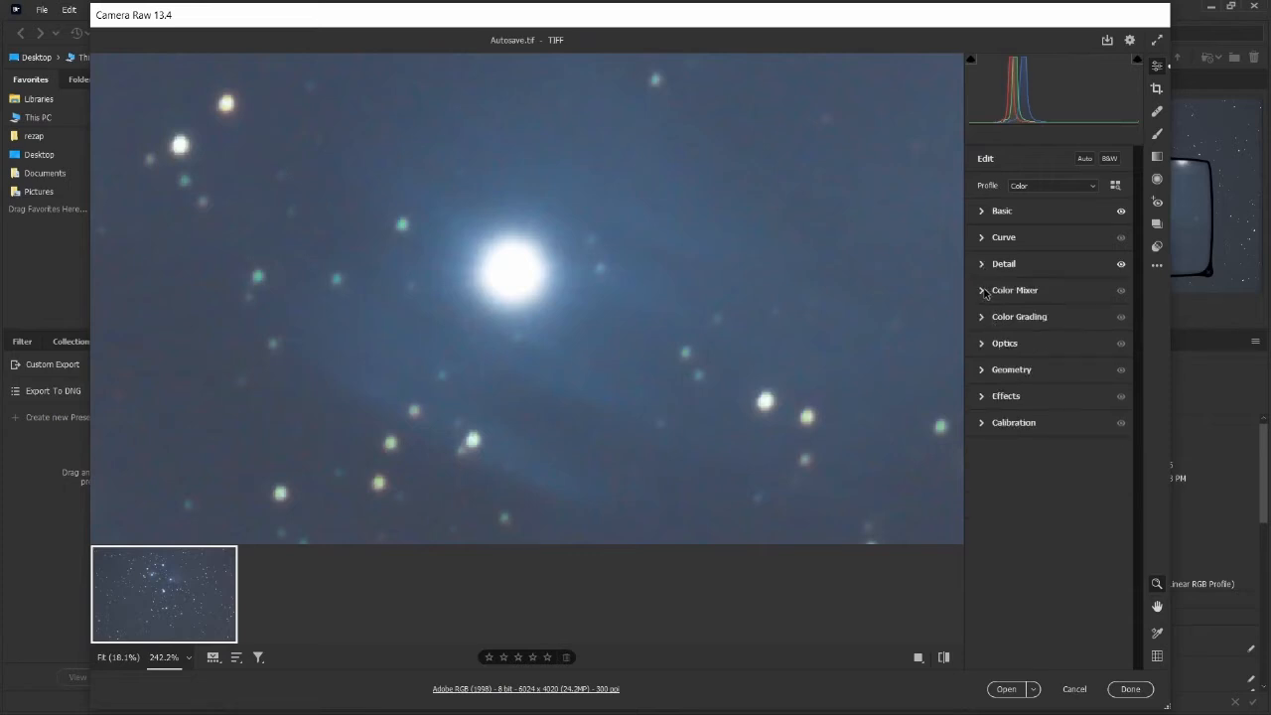
click(982, 318)
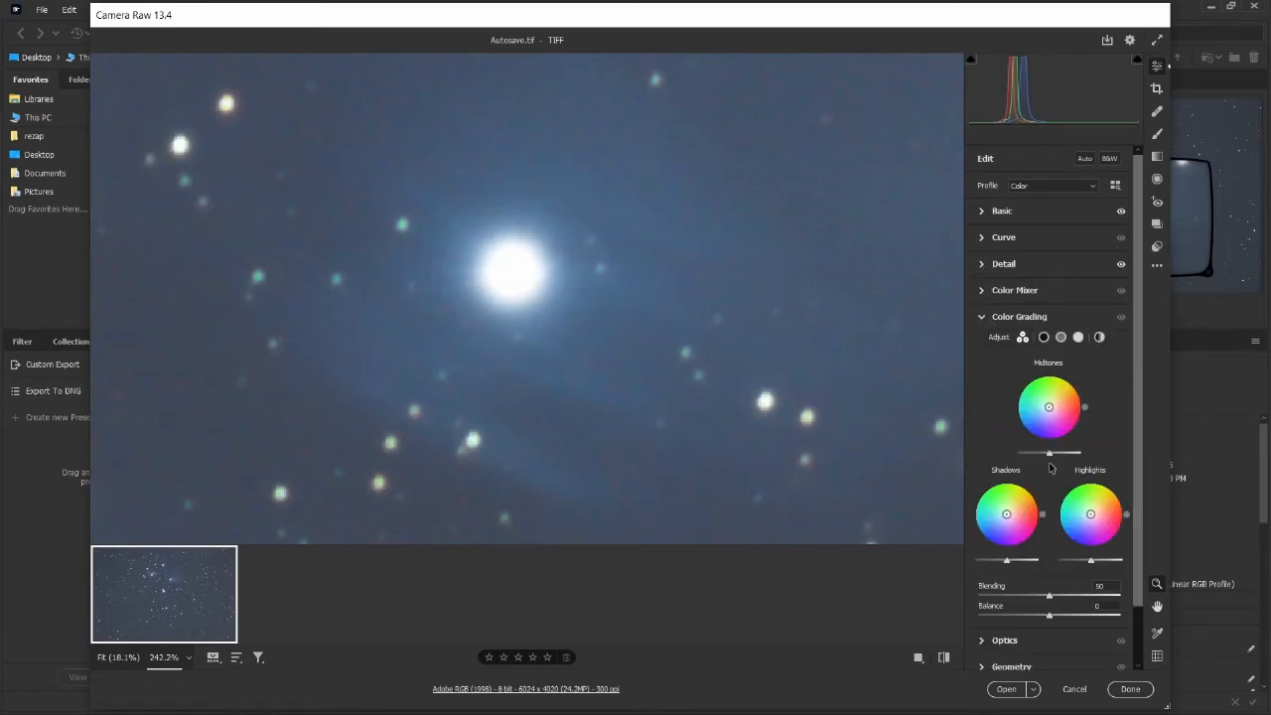
drag(641, 292, 580, 293)
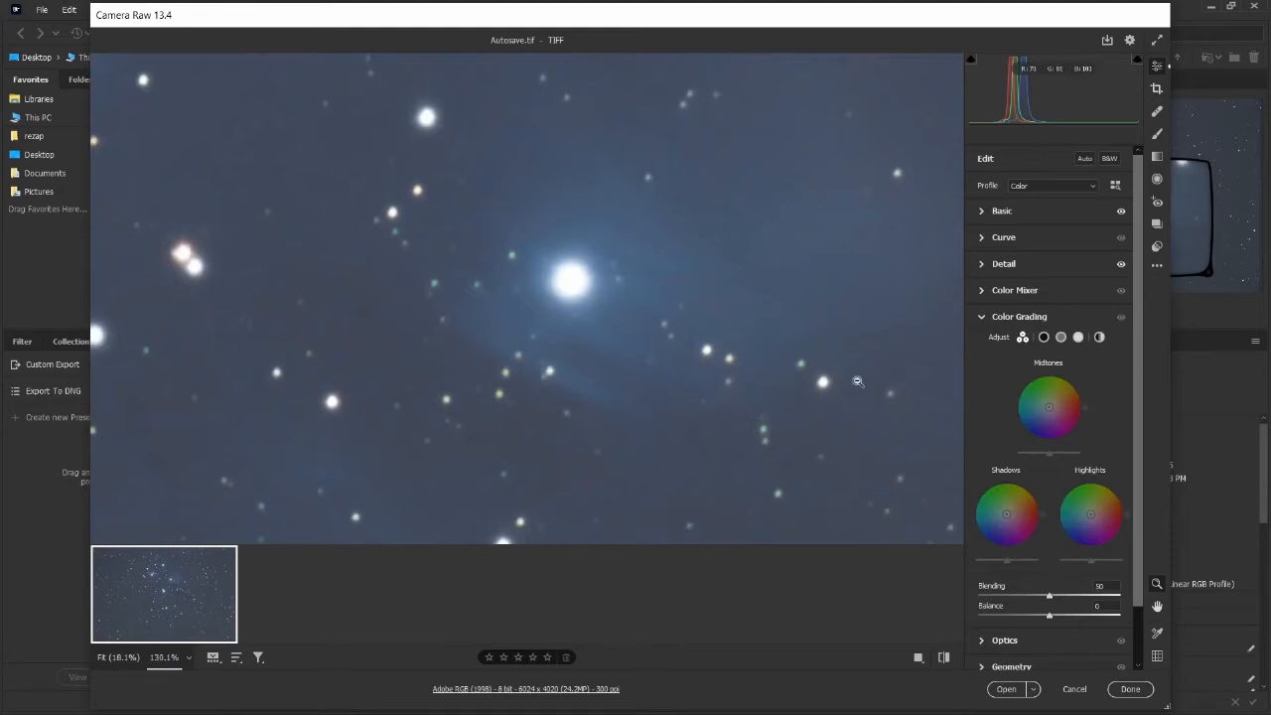
mouse_move(1053, 456)
mouse_down()
mouse_move(1072, 457)
mouse_move(1049, 452)
mouse_up()
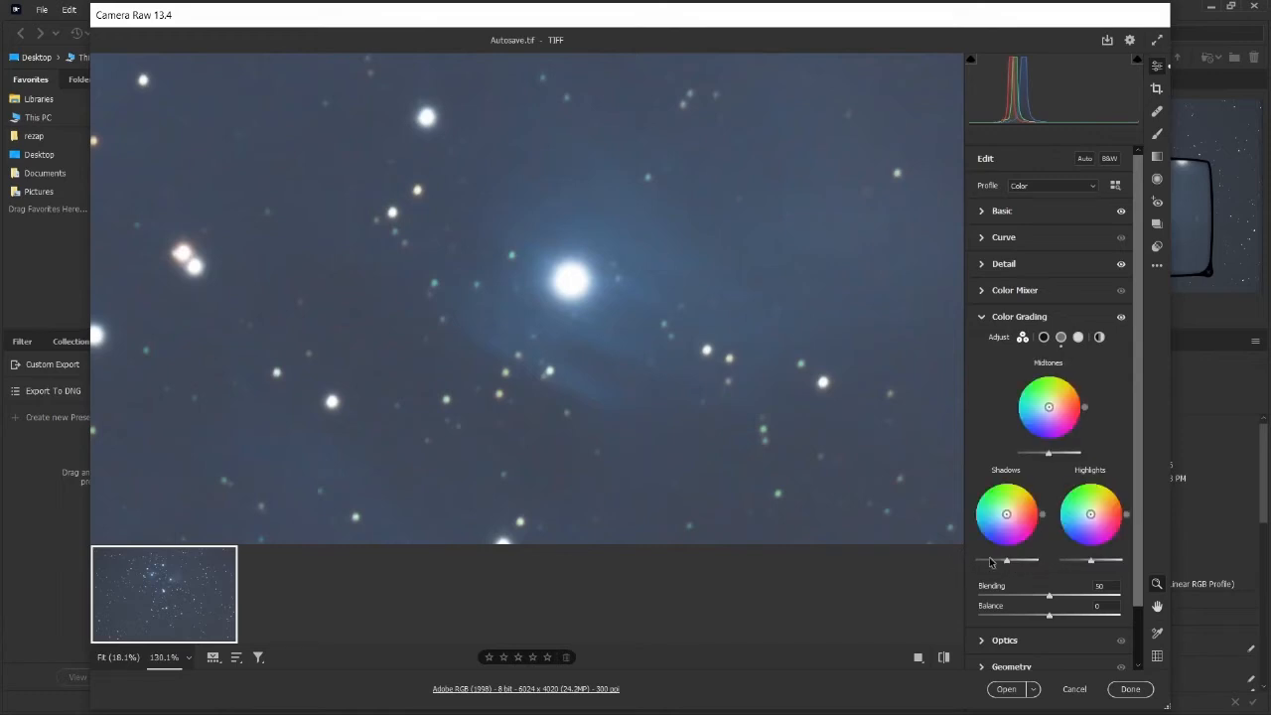
drag(1009, 561, 997, 563)
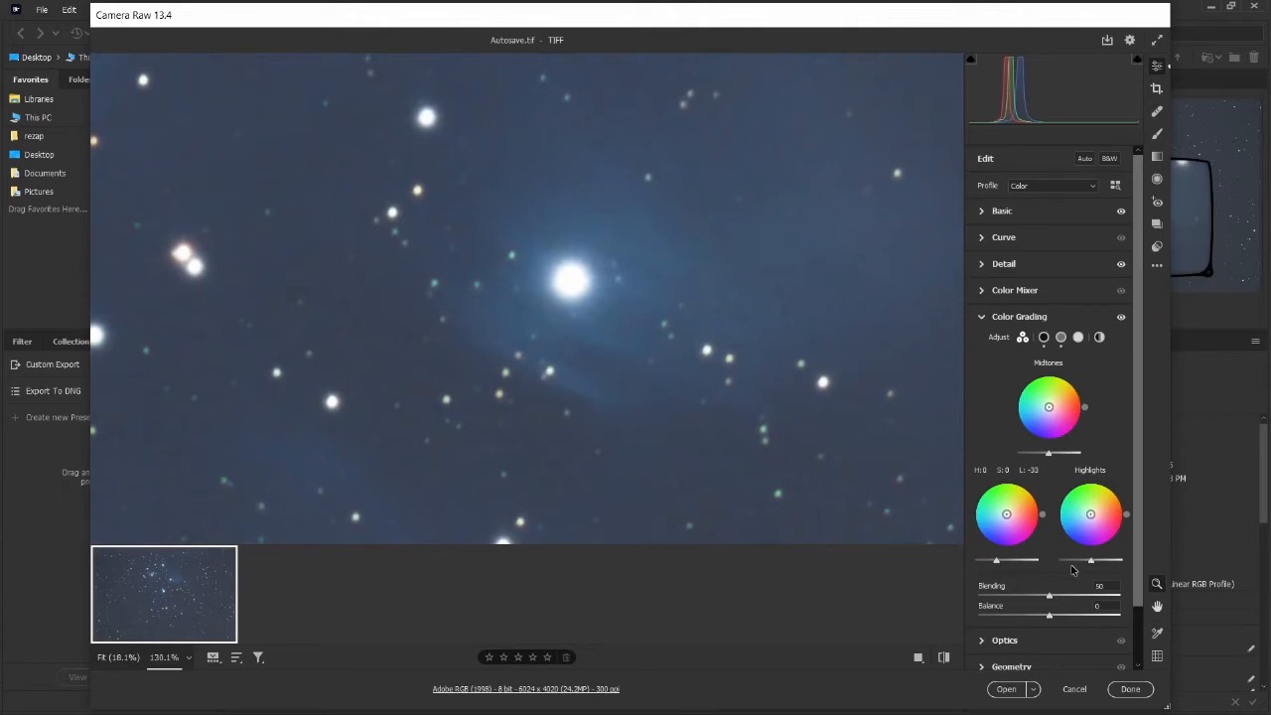
mouse_move(1095, 563)
mouse_down()
mouse_move(1122, 566)
mouse_move(1081, 565)
mouse_move(1099, 565)
mouse_up()
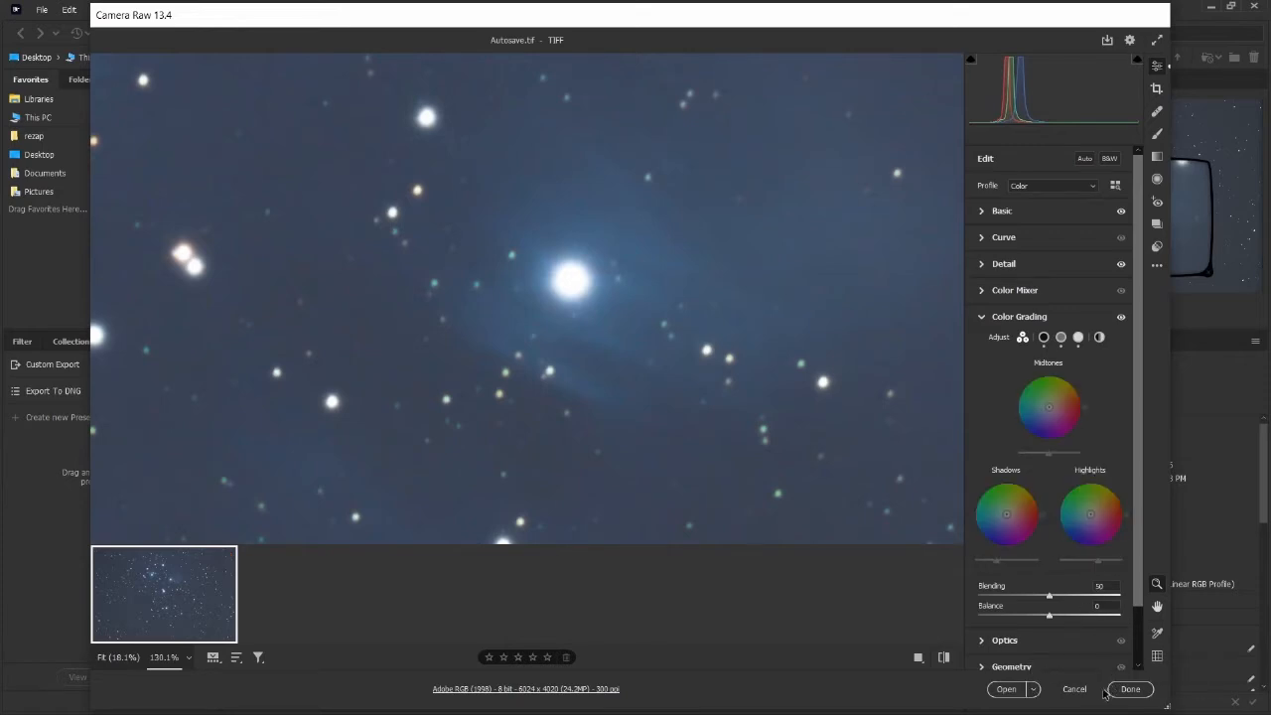
Open the edited image in Photoshop.
scroll(1052, 625, down, 1)
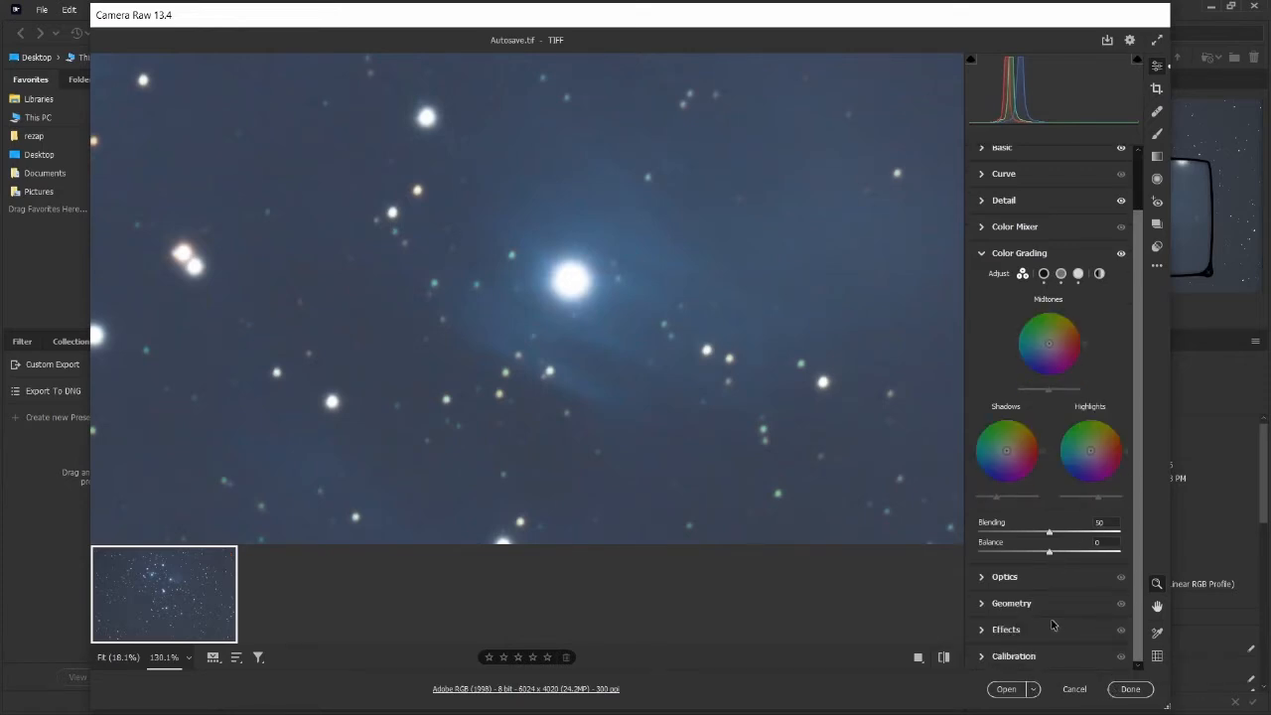
click(1005, 689)
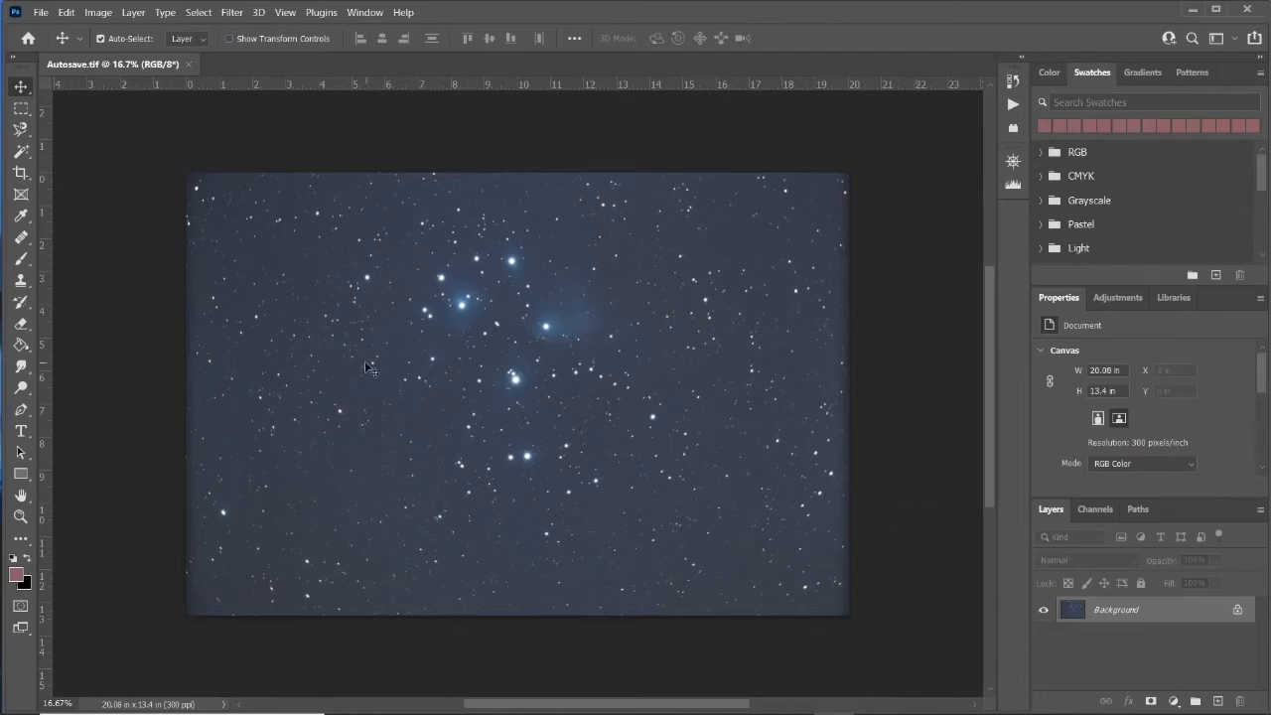
Apply Levels with input black at 31, midtones 1.00 and white at 192.
key(ctrl+plus)
key(ctrl+plus)
key(ctrl+plus)
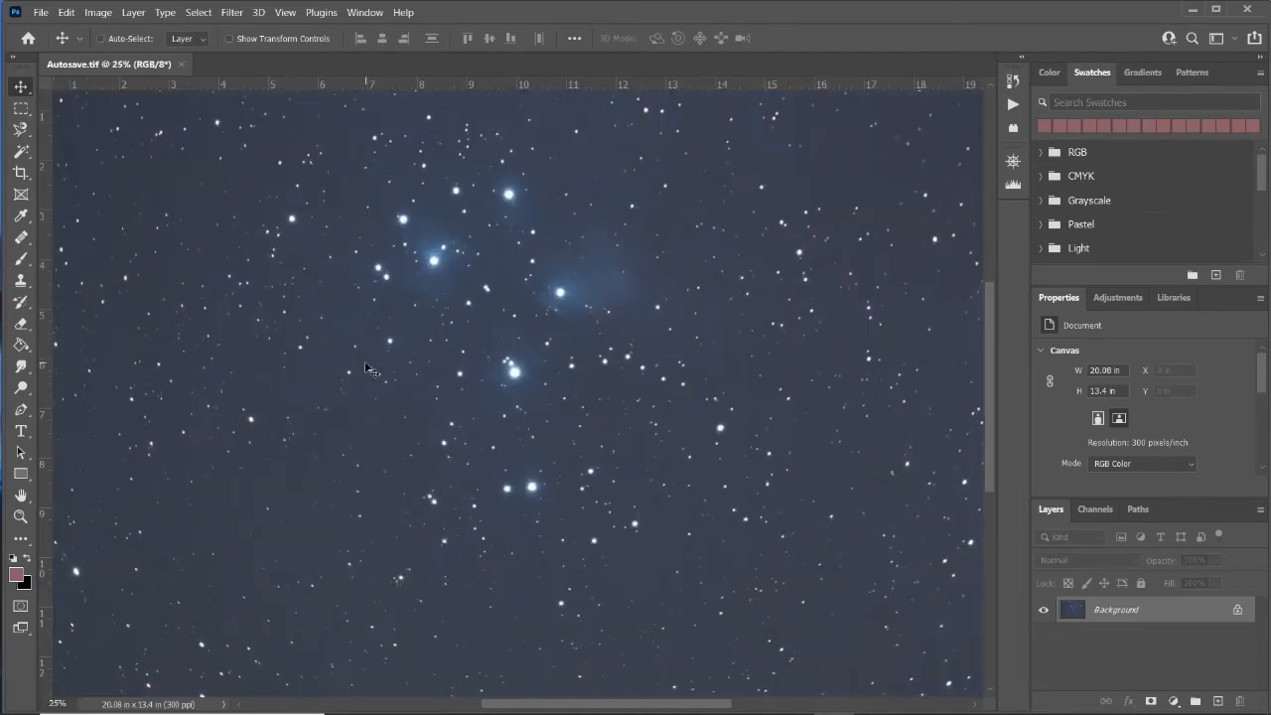
key(ctrl+plus)
key(ctrl+minus)
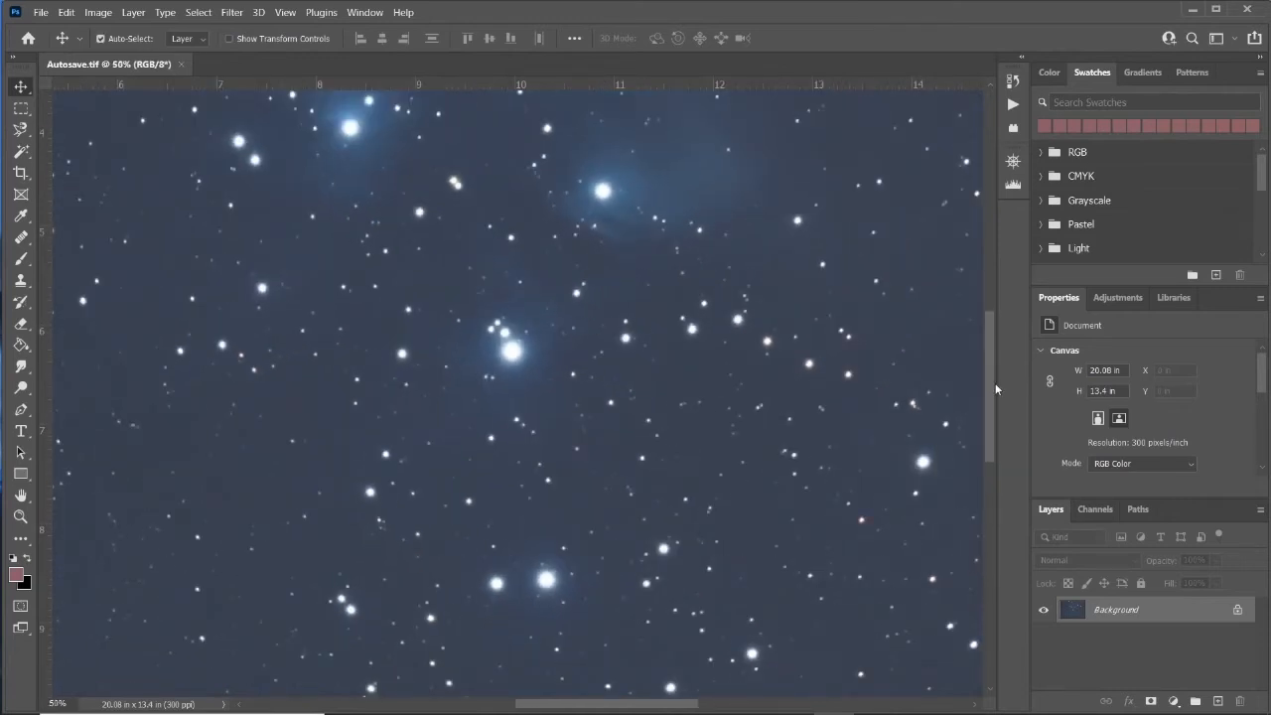
scroll(995, 380, up, 3)
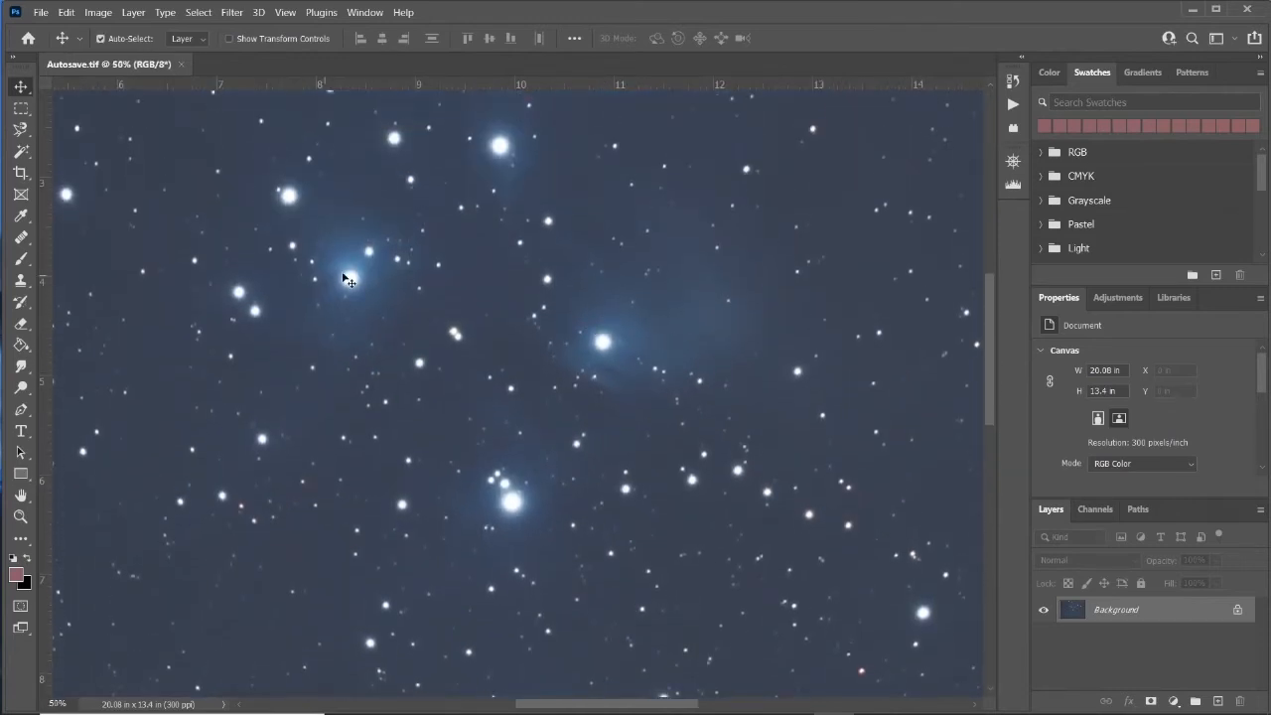
click(99, 13)
mouse_move(117, 52)
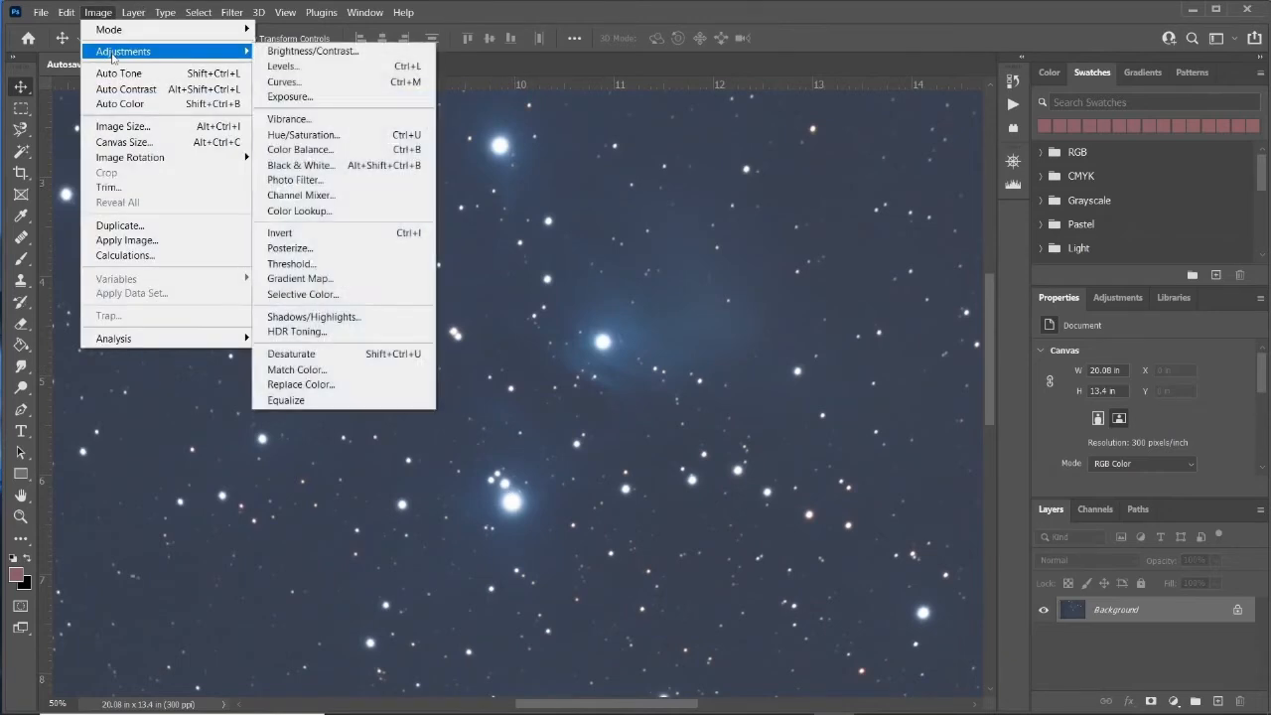
click(283, 67)
drag(926, 314, 953, 313)
drag(1137, 315, 1083, 313)
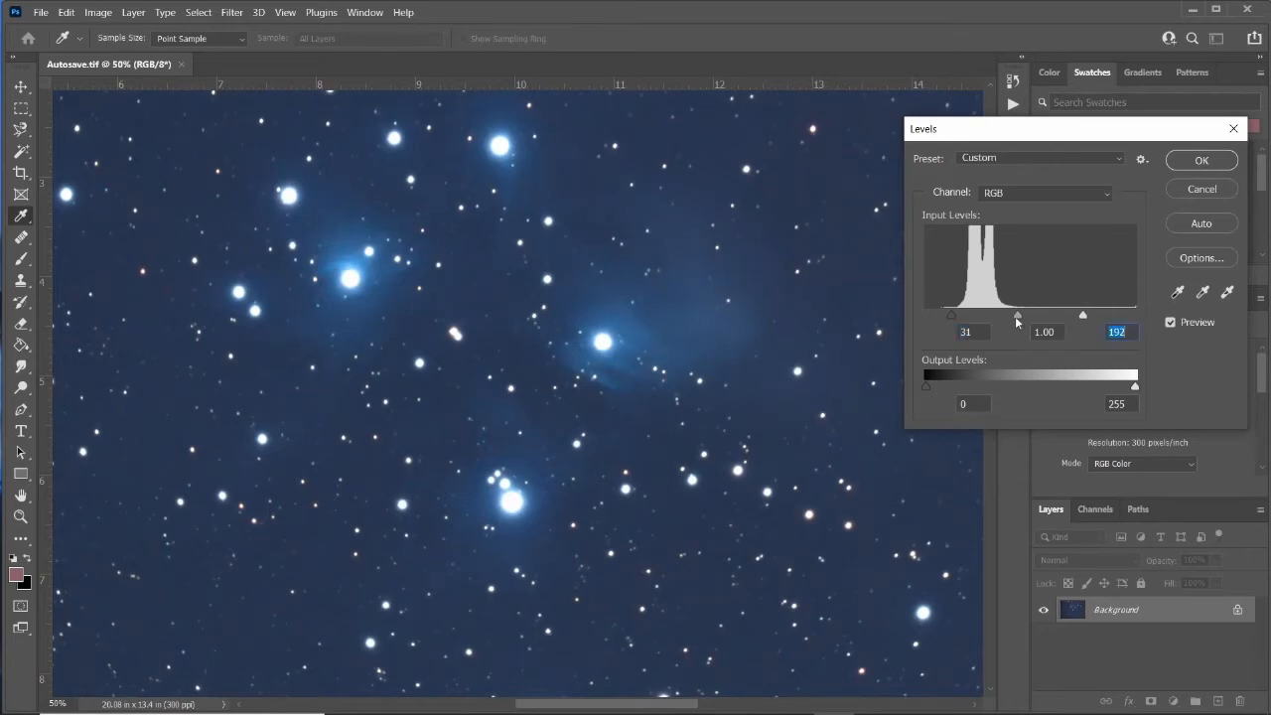
drag(1018, 317, 1015, 314)
click(1200, 162)
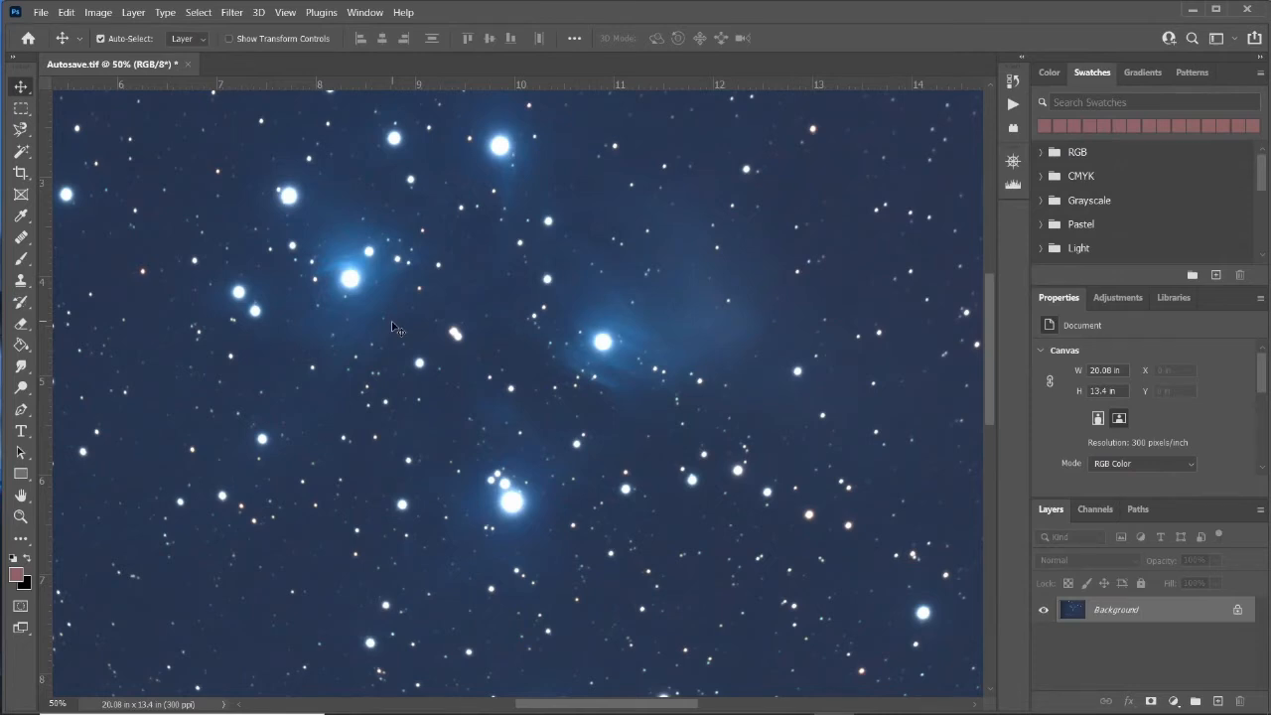
Apply Shadows/Highlights with Shadows Amount 0 and Highlights Amount 33.
scroll(397, 320, up, 1)
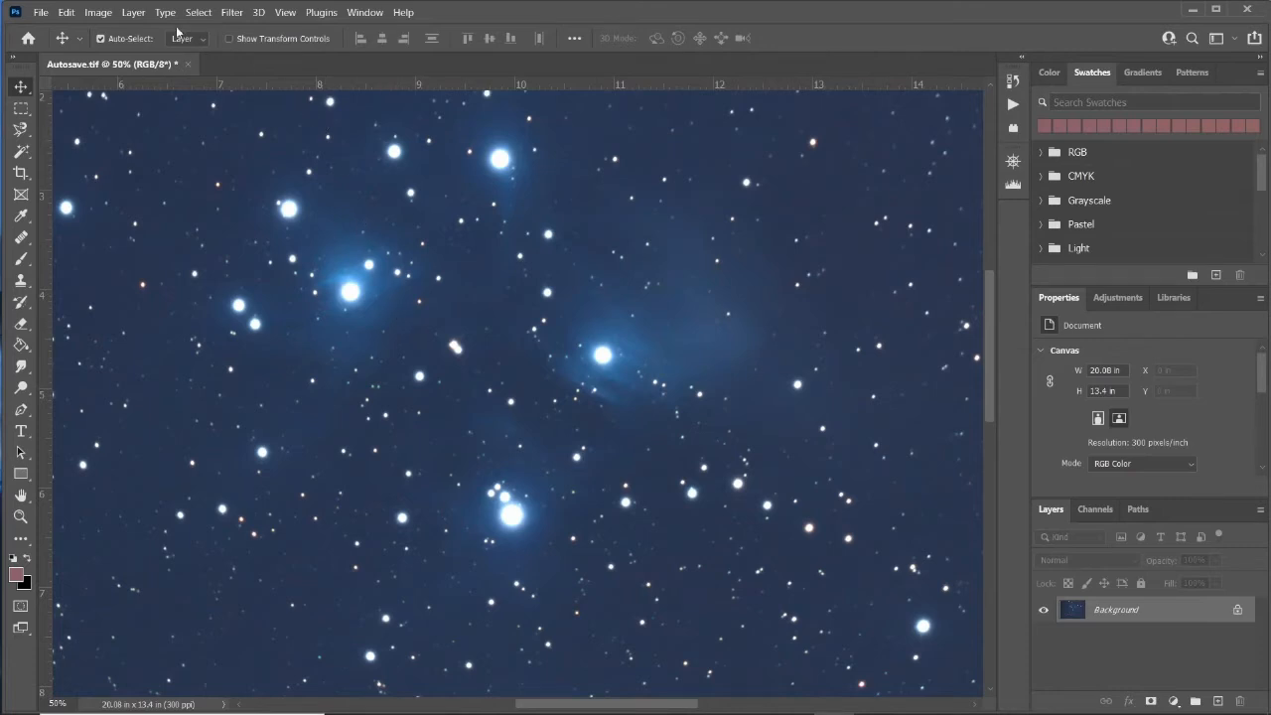
click(99, 13)
mouse_move(110, 54)
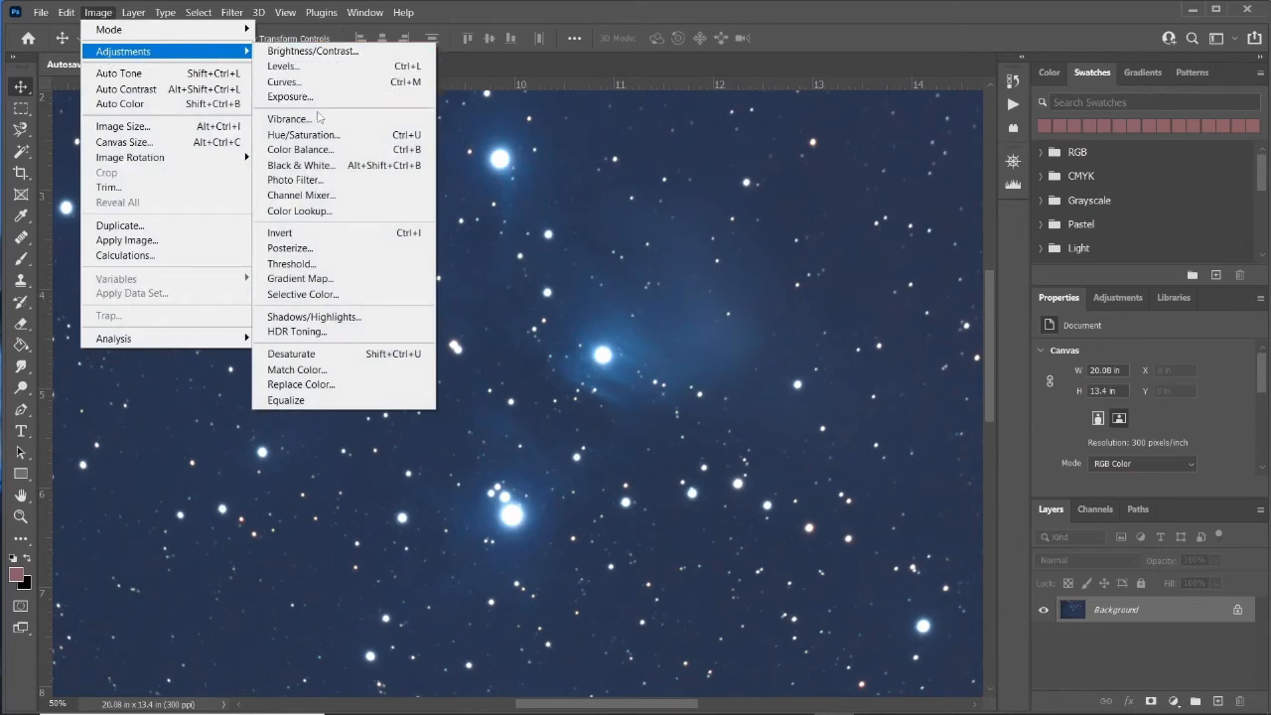
click(321, 322)
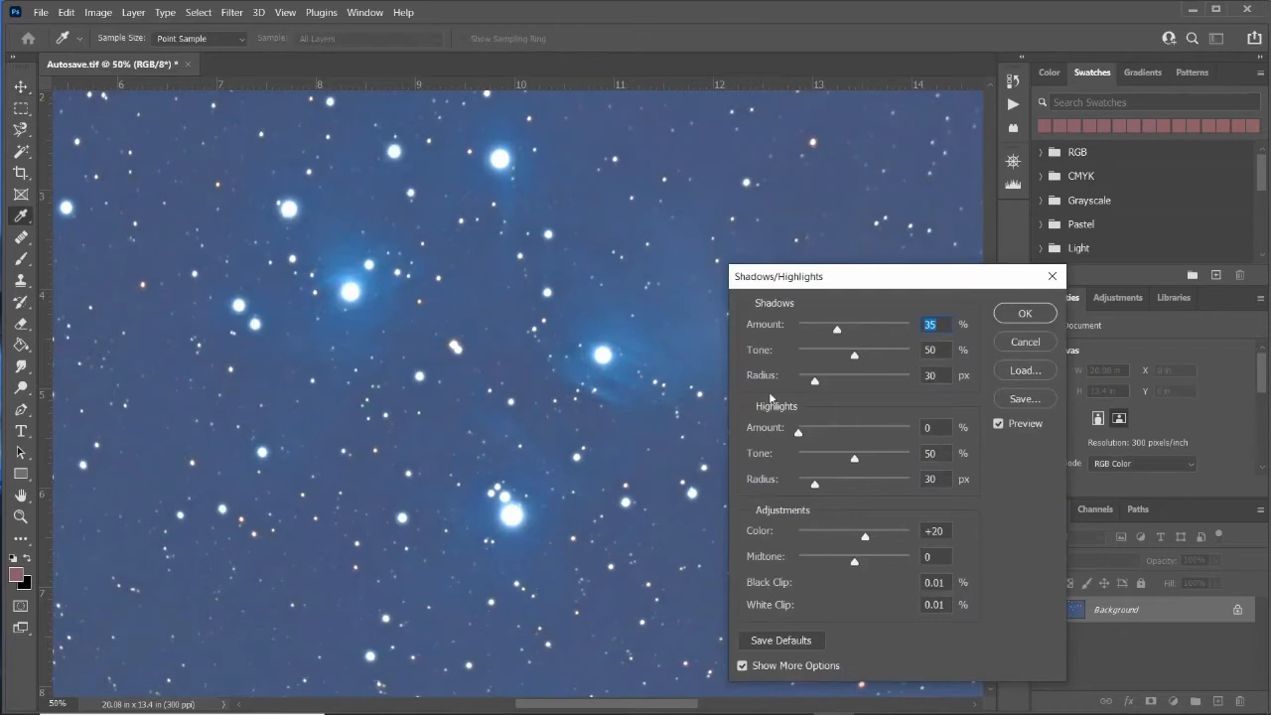
drag(843, 335, 775, 328)
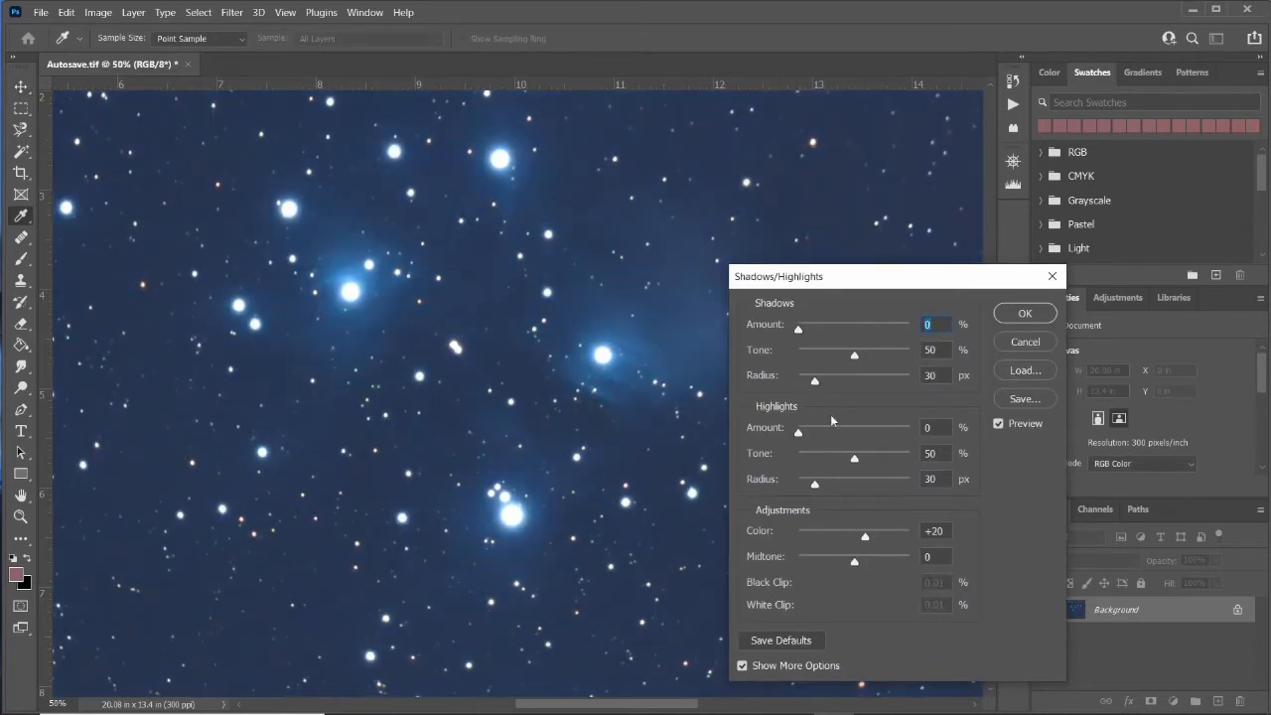
drag(799, 434, 835, 434)
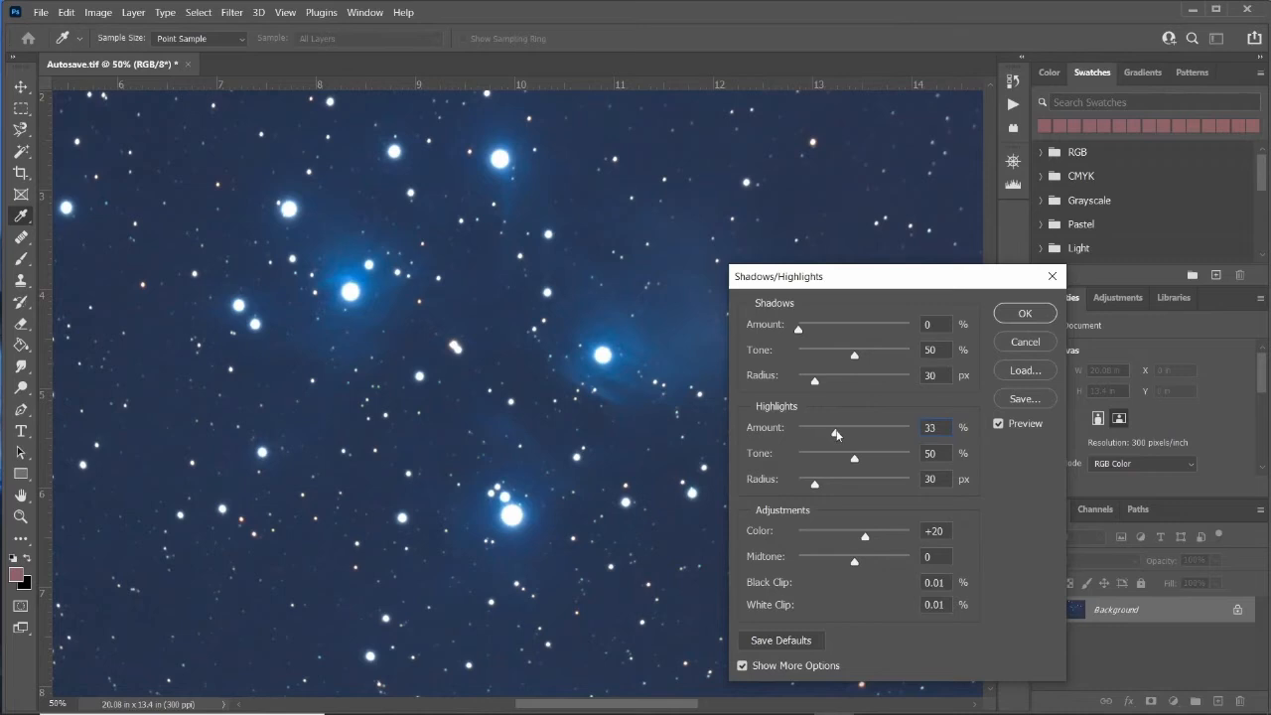
drag(855, 434, 855, 434)
mouse_move(855, 564)
mouse_down()
mouse_move(824, 564)
mouse_move(874, 562)
mouse_move(849, 558)
mouse_move(860, 560)
mouse_up()
click(860, 560)
click(799, 330)
click(1024, 314)
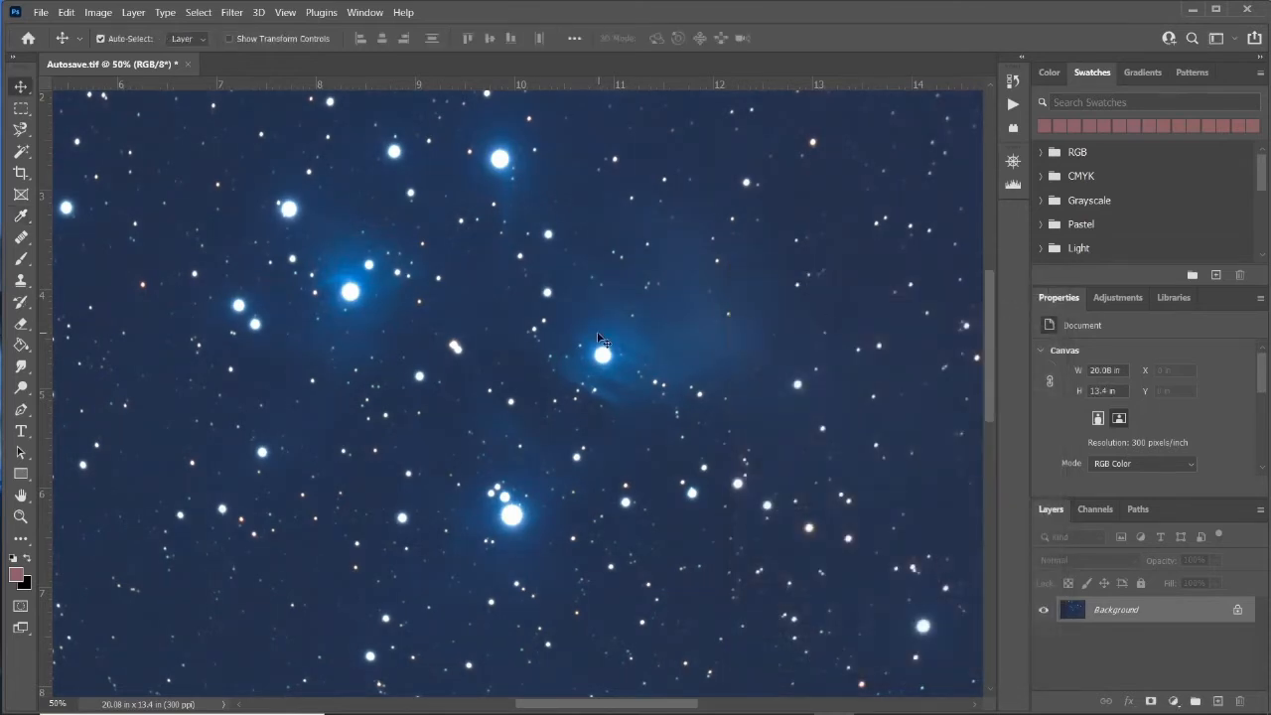
Apply Exposure with Exposure +0.13, Offset -0.0138 and Gamma Correction 0.83.
click(102, 14)
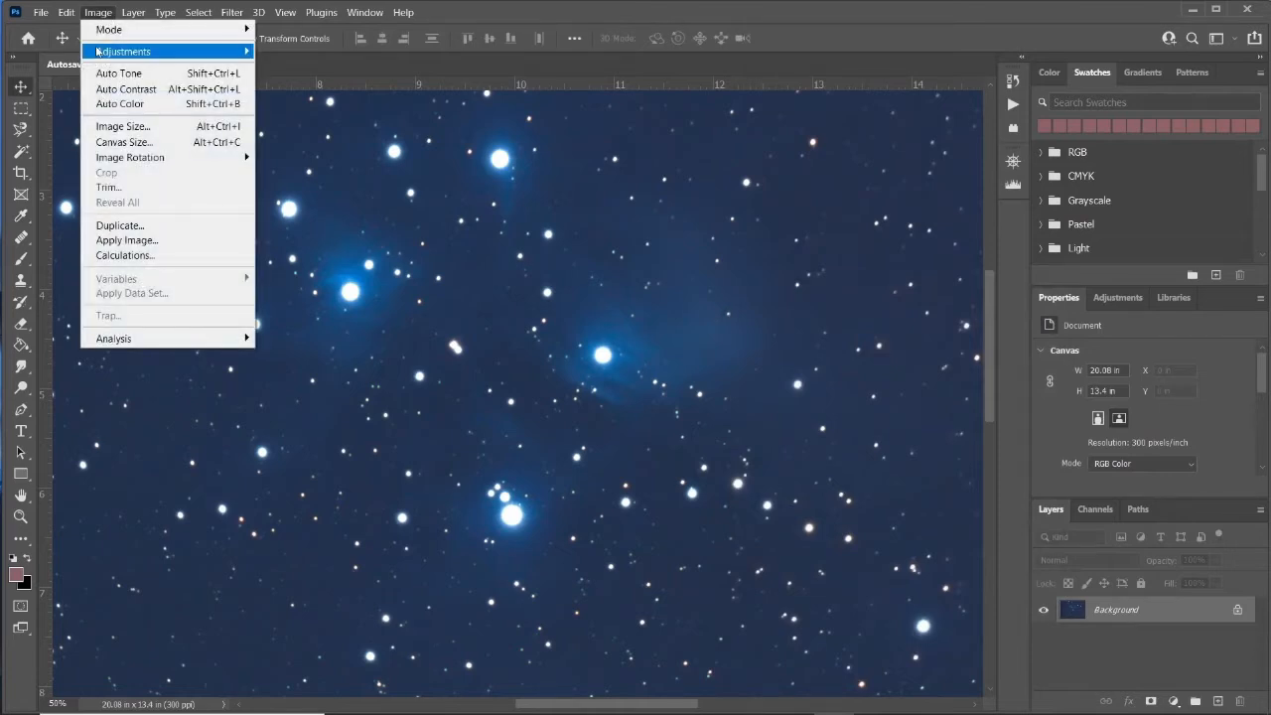
mouse_move(97, 51)
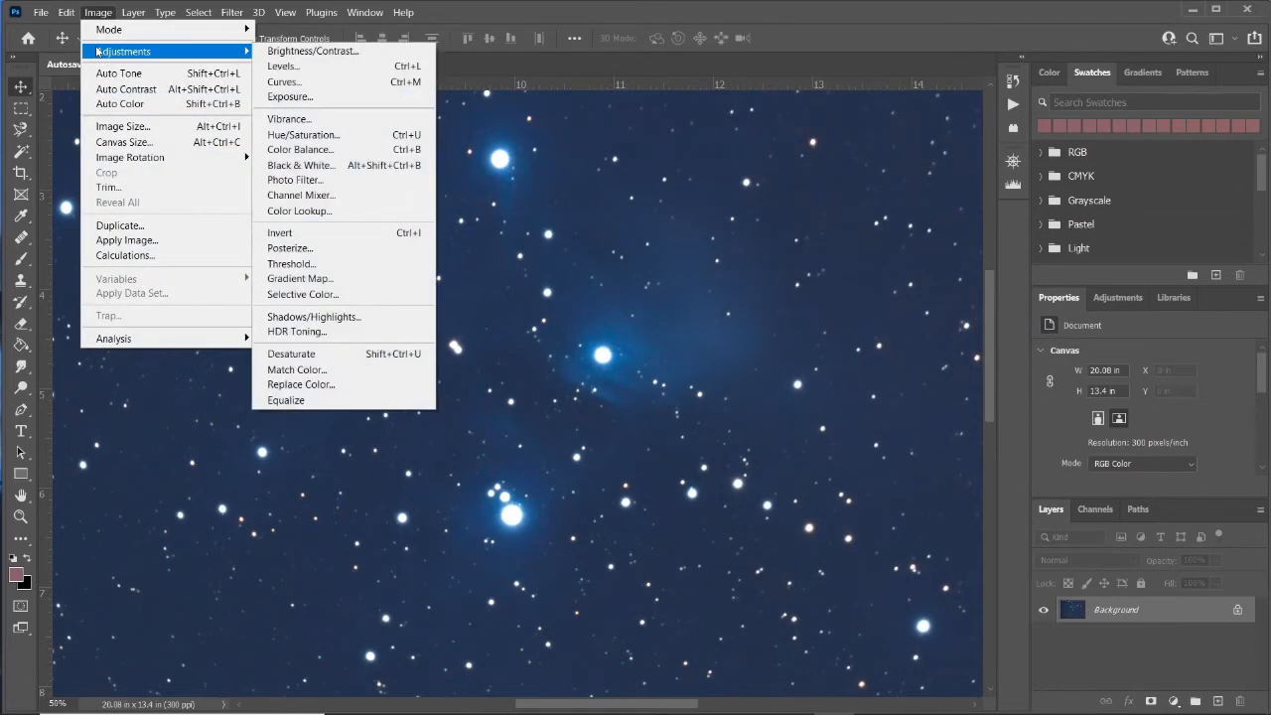
click(298, 98)
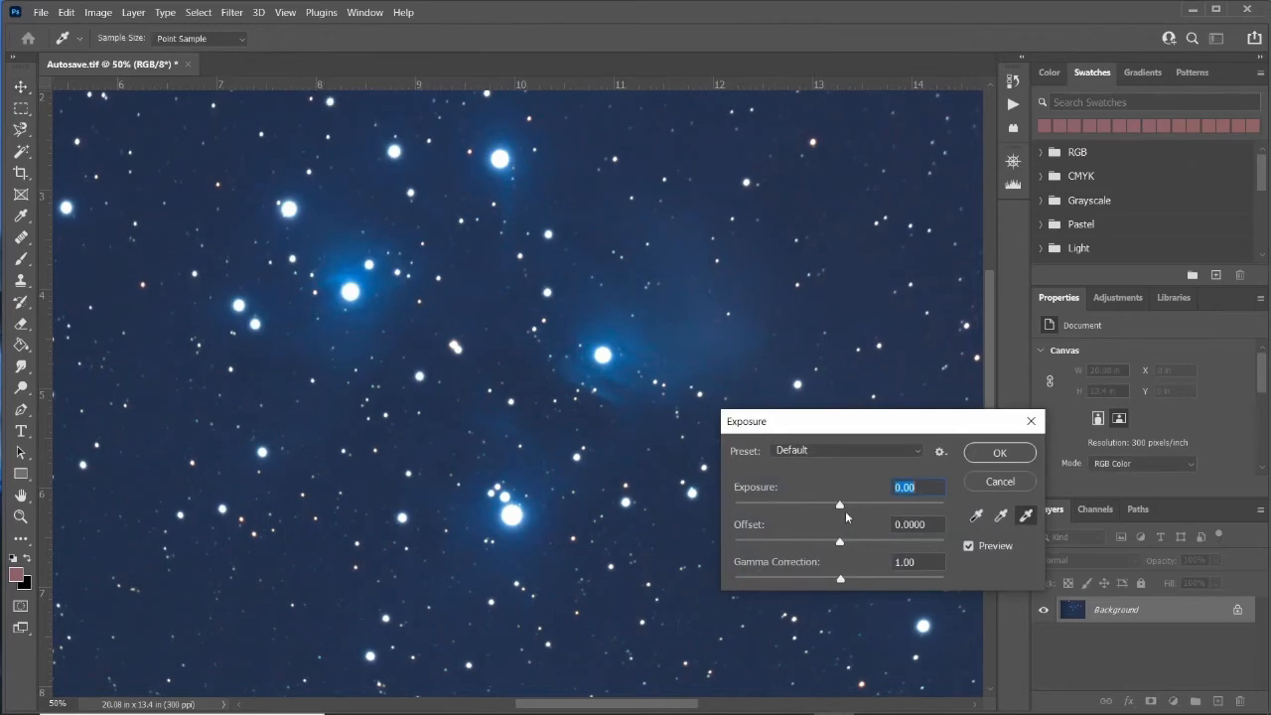
drag(842, 507, 837, 508)
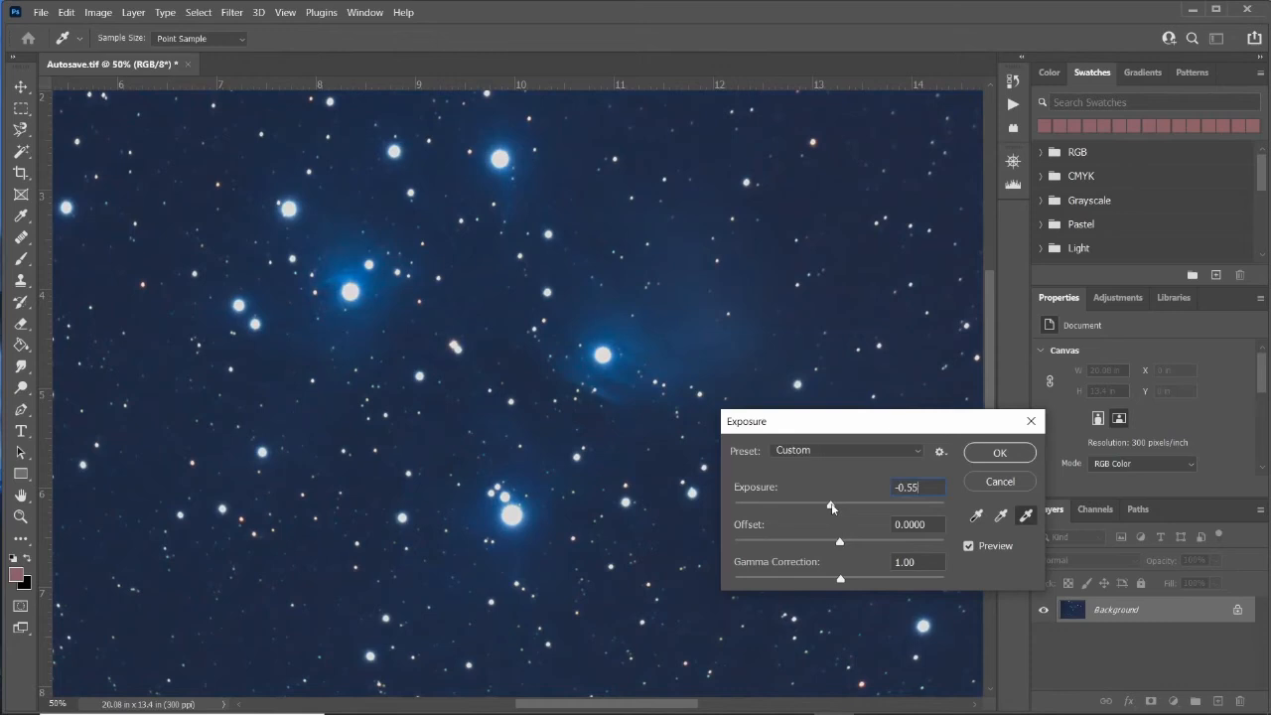
drag(837, 507, 842, 508)
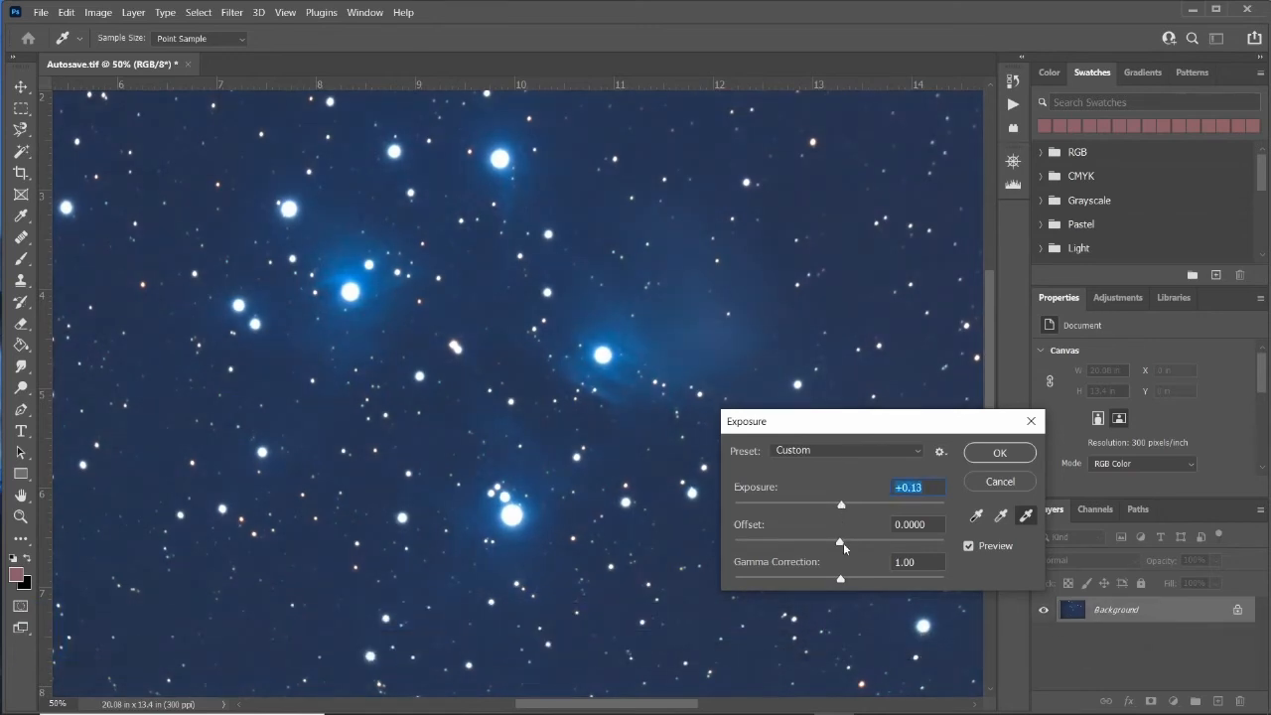
mouse_move(843, 583)
mouse_down()
mouse_move(856, 576)
mouse_move(832, 576)
mouse_move(850, 579)
mouse_up()
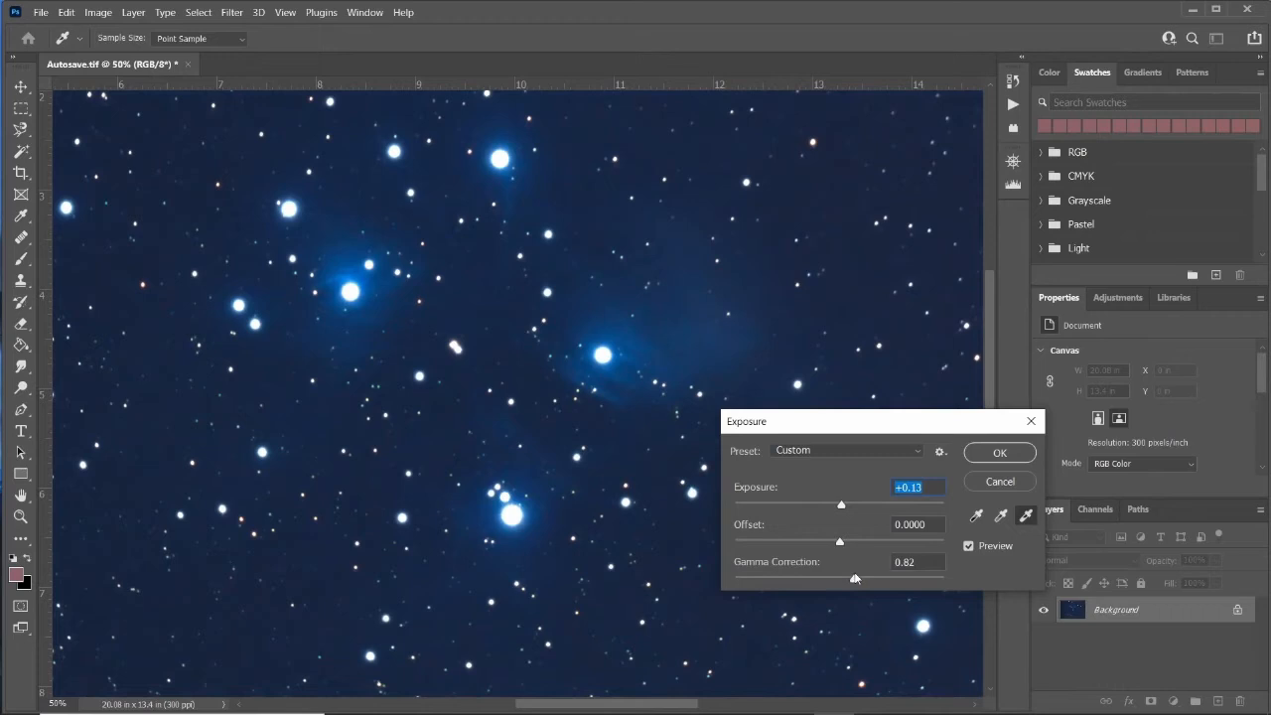
click(853, 576)
drag(840, 543, 837, 544)
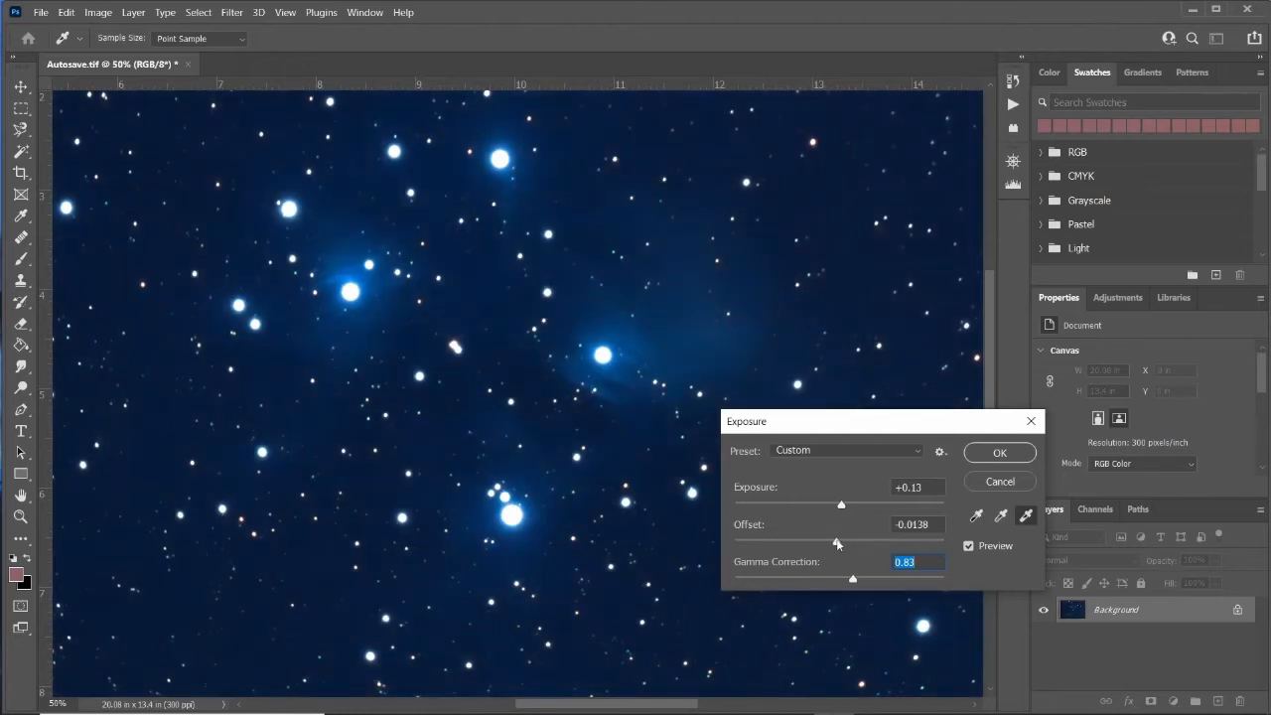
click(837, 543)
click(970, 546)
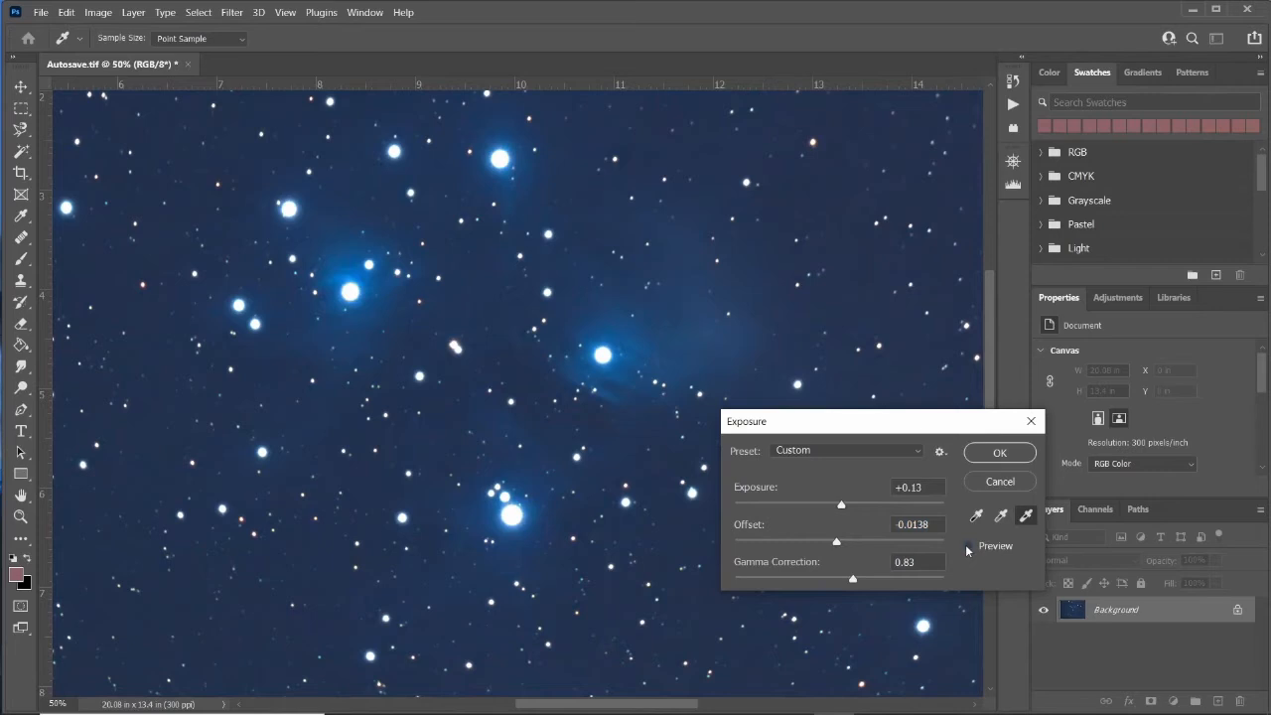
click(970, 546)
click(990, 451)
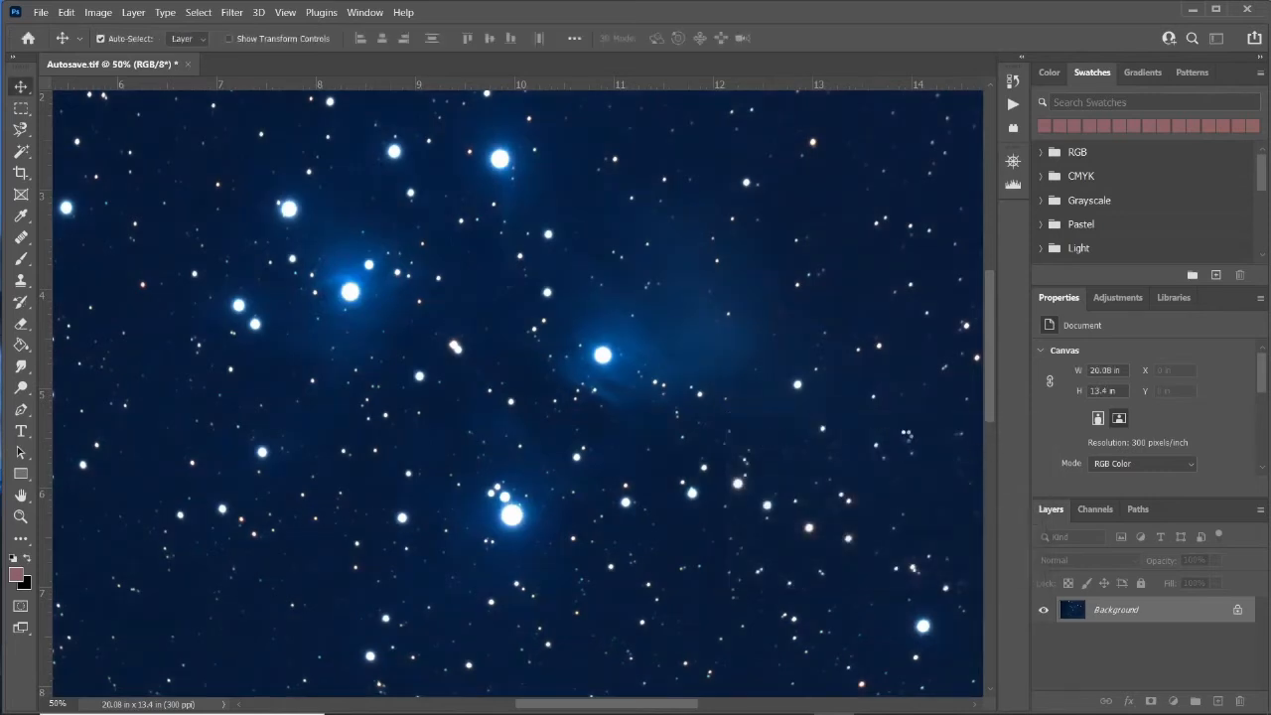
Apply Curves to the RGB channel with points at about 19/10, 70/120 and 180/237 to brighten the midtones.
mouse_move(987, 408)
mouse_down()
mouse_move(981, 357)
mouse_move(977, 405)
mouse_up()
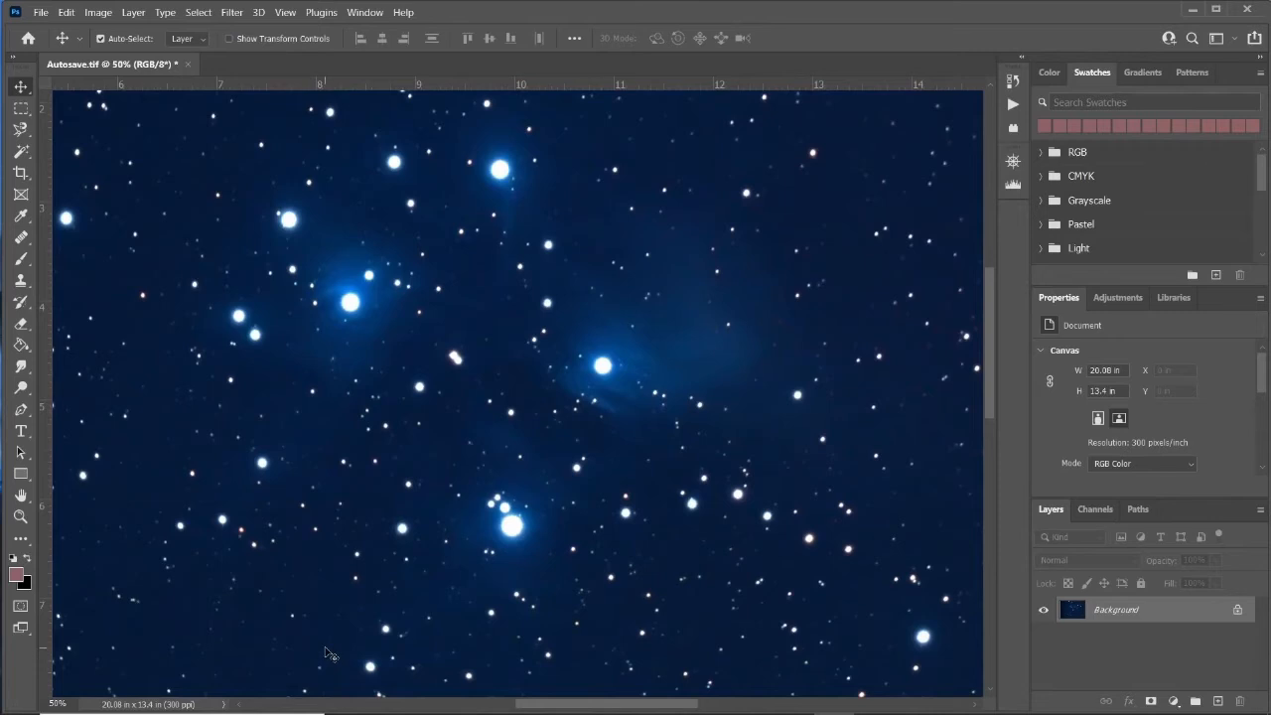
key(ctrl+0)
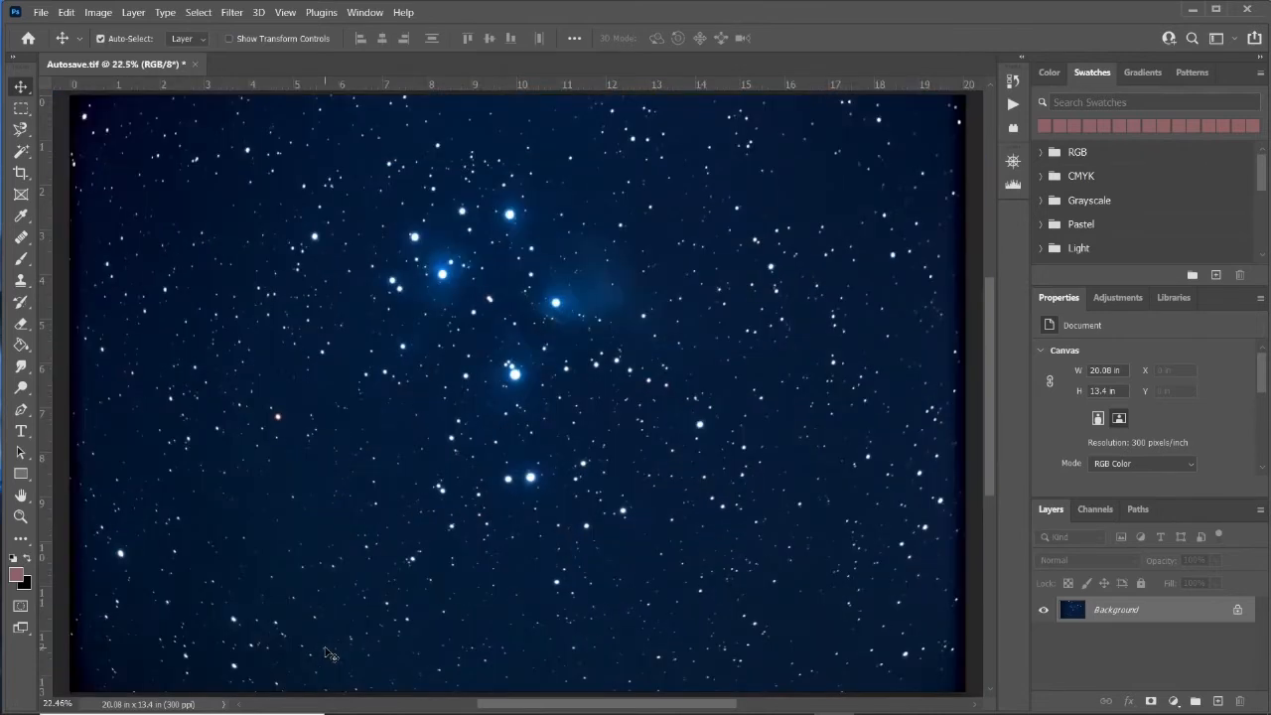
scroll(437, 436, up, 2)
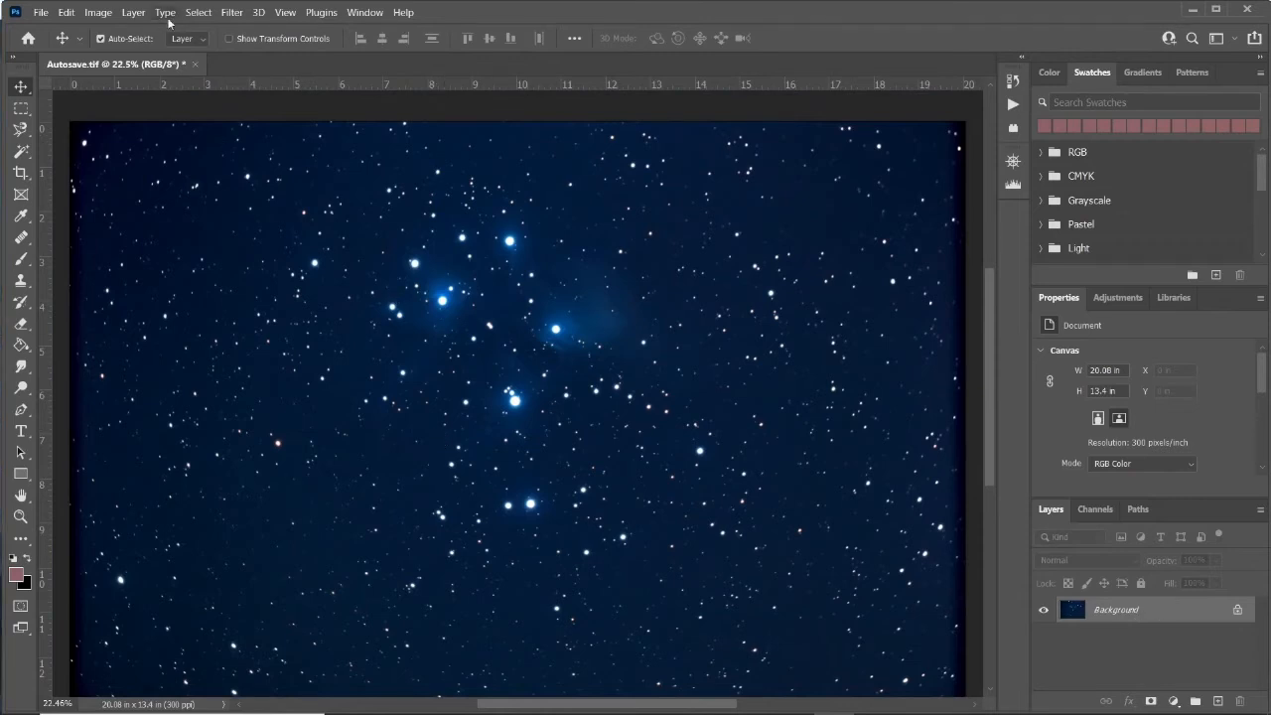
click(103, 17)
mouse_move(112, 55)
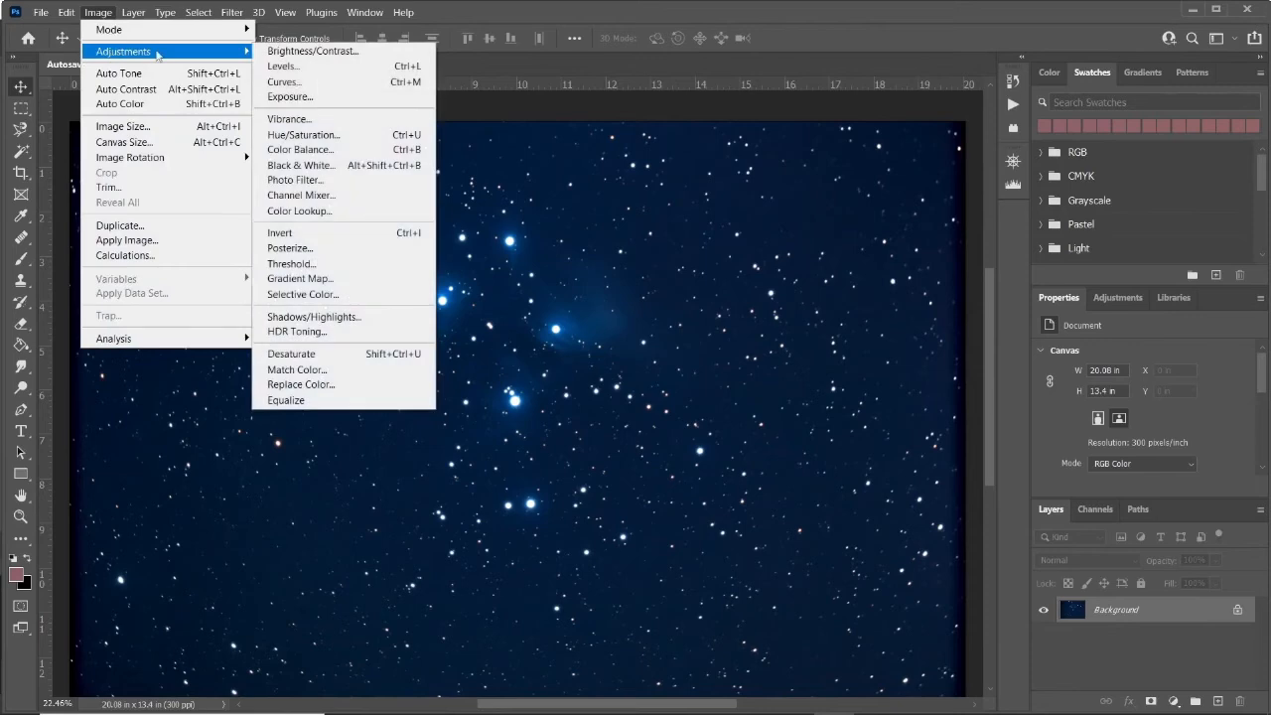
click(288, 81)
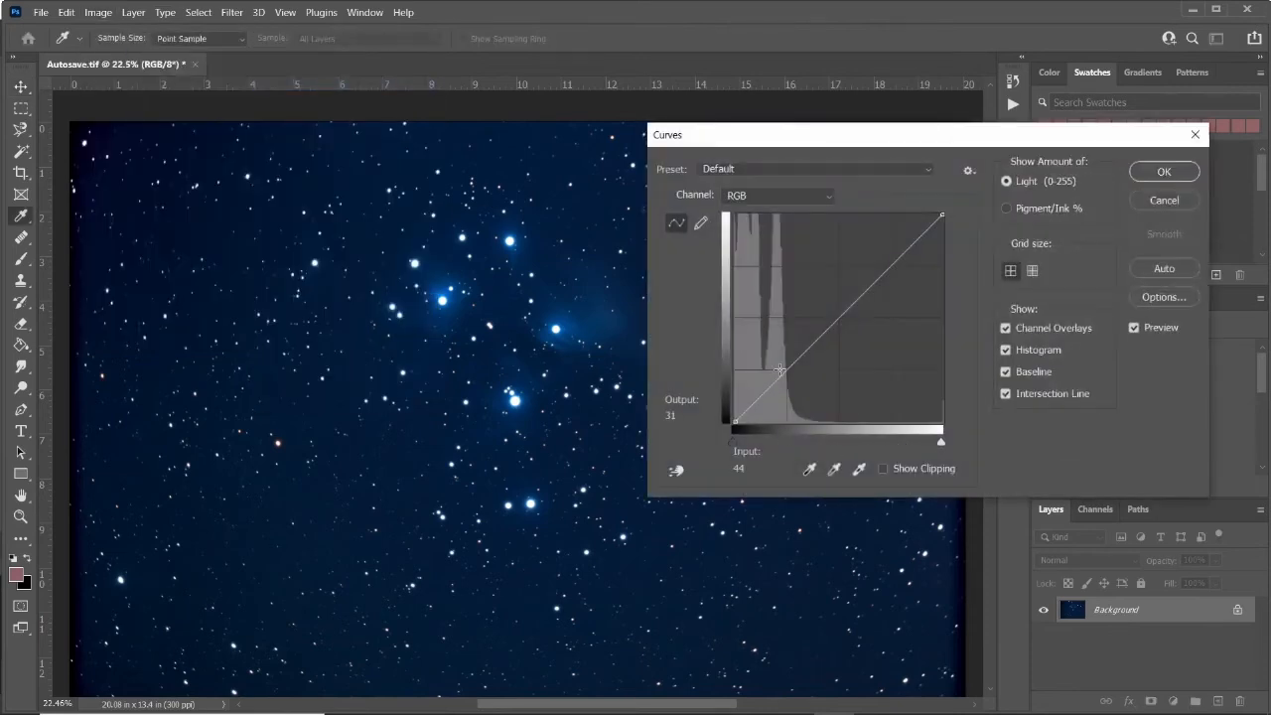
drag(807, 350, 866, 246)
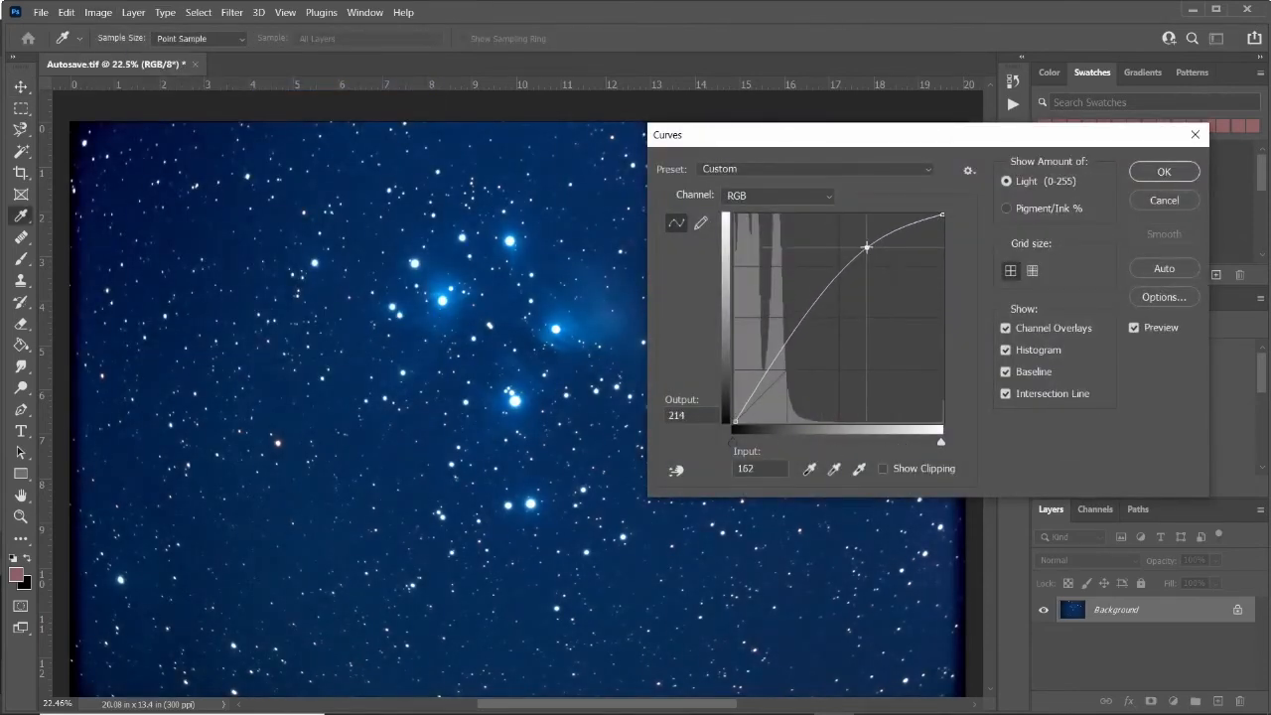
drag(753, 394, 743, 412)
drag(800, 335, 792, 323)
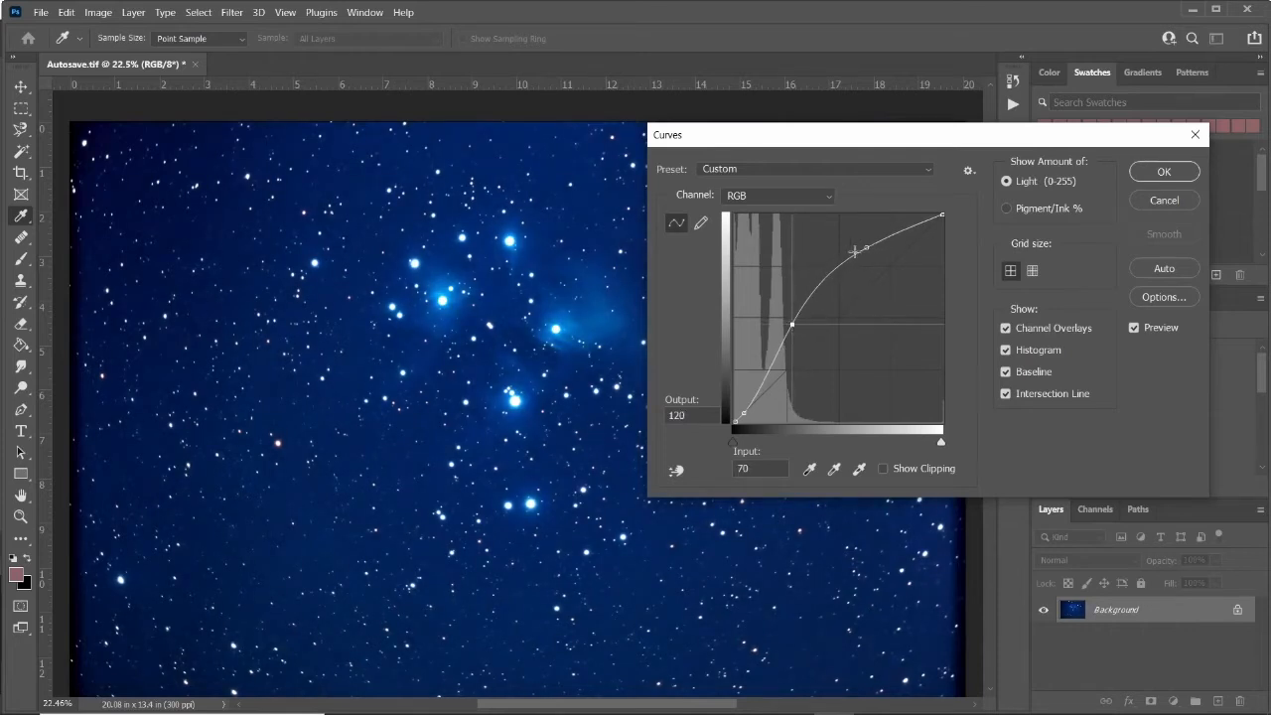
drag(866, 246, 863, 244)
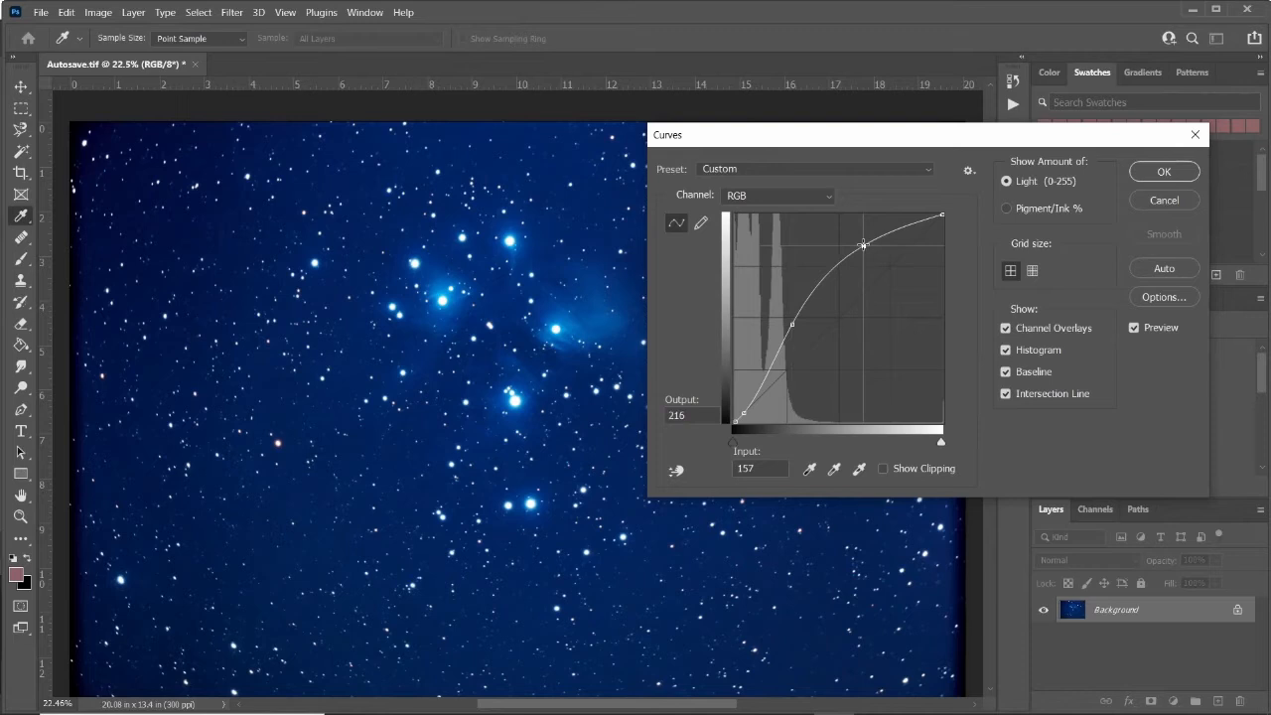
click(745, 412)
drag(745, 413, 751, 415)
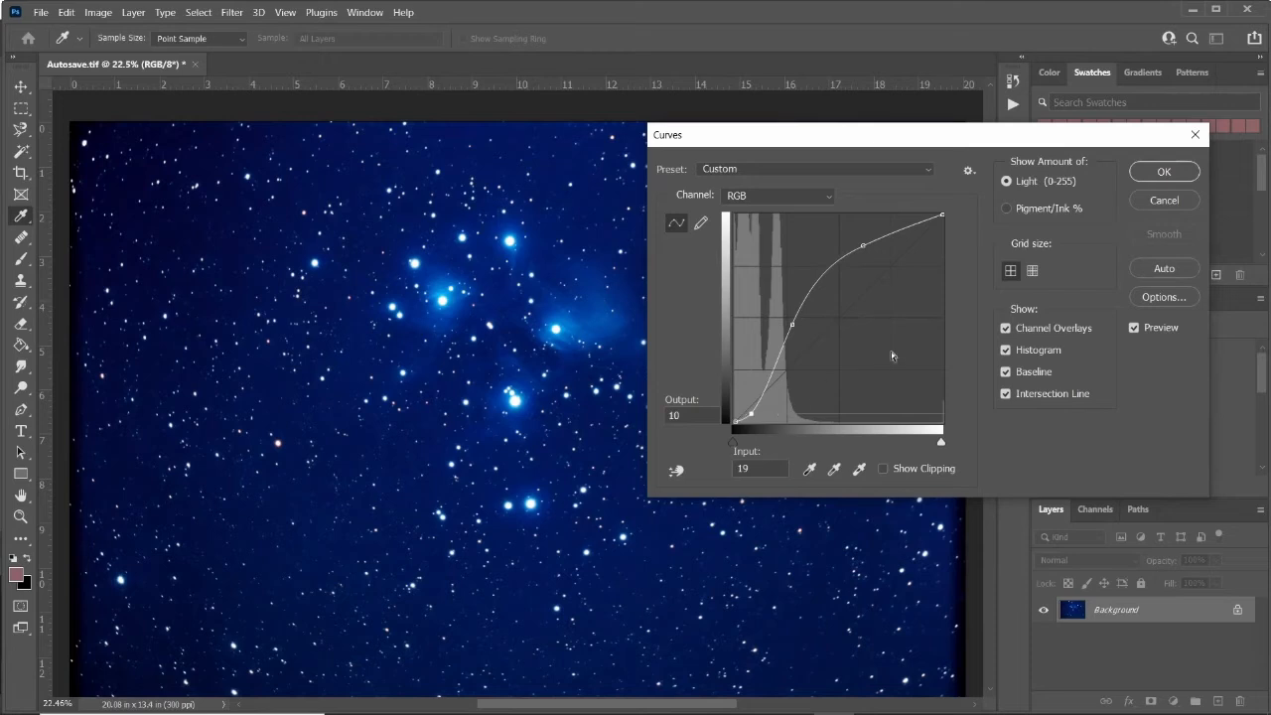
drag(863, 246, 881, 227)
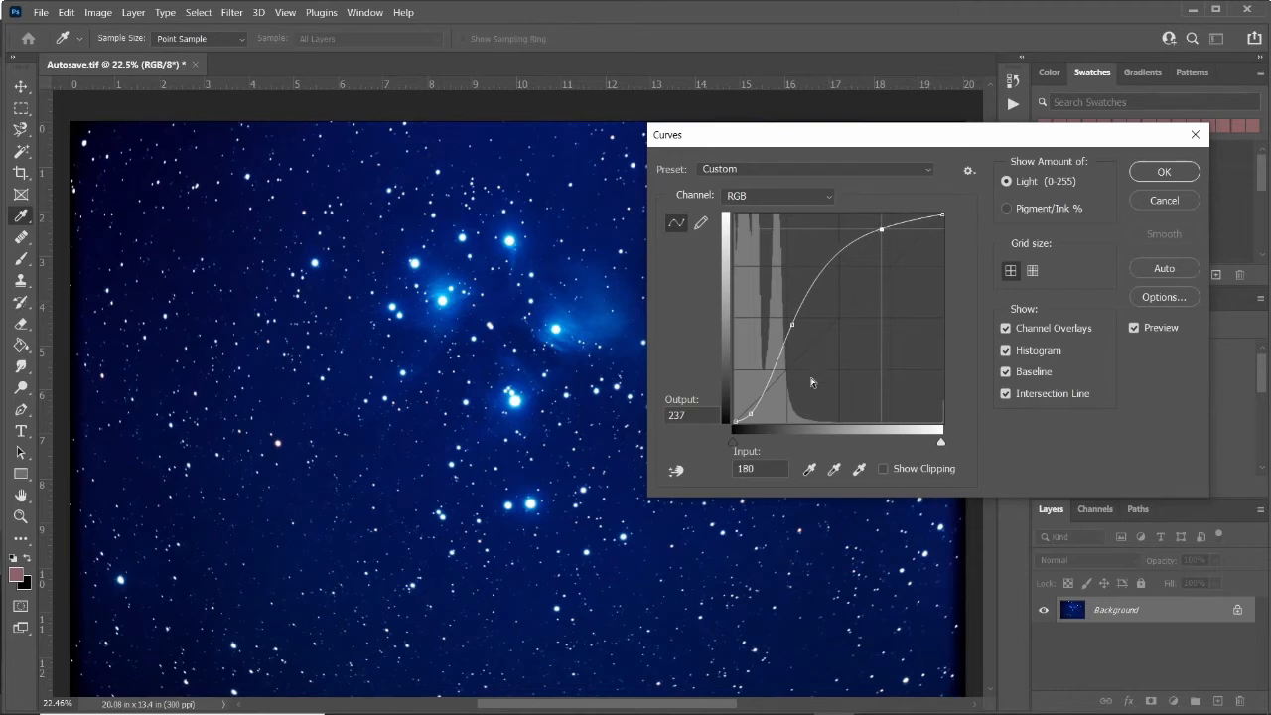
click(1160, 171)
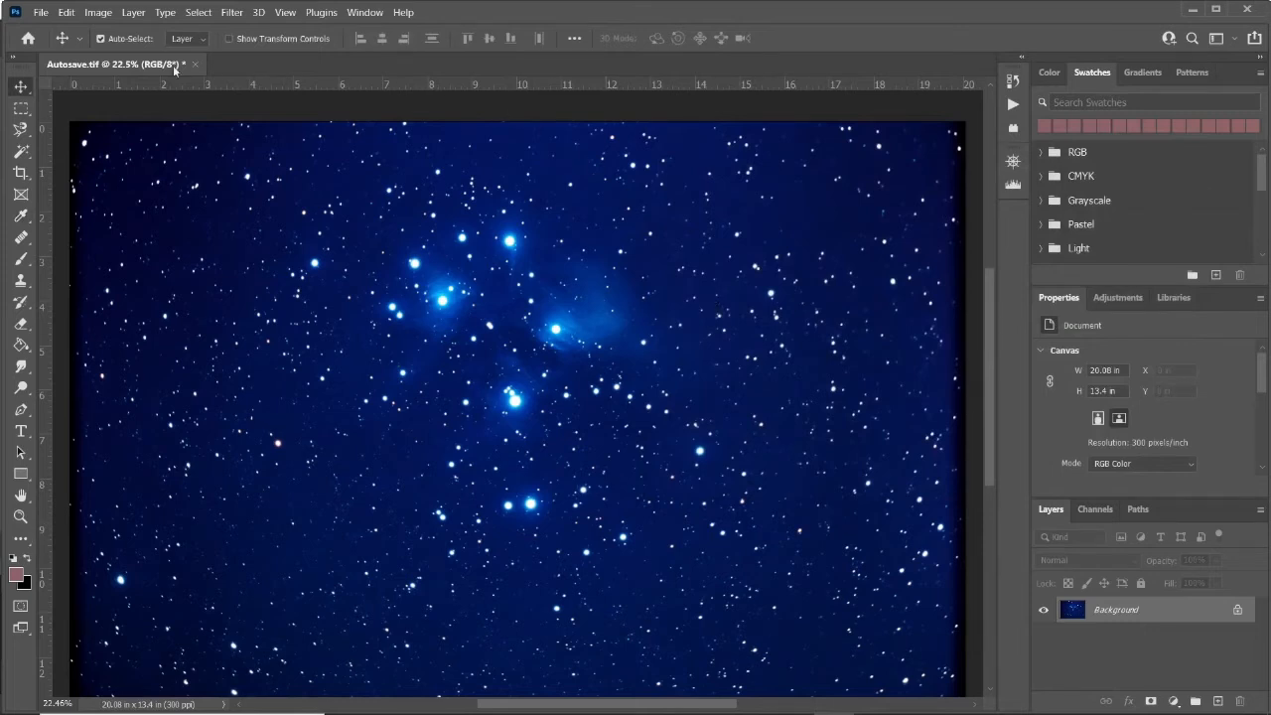
Open the AstroFlat Pro filter and set Smoothness to 13.
click(230, 13)
mouse_move(305, 370)
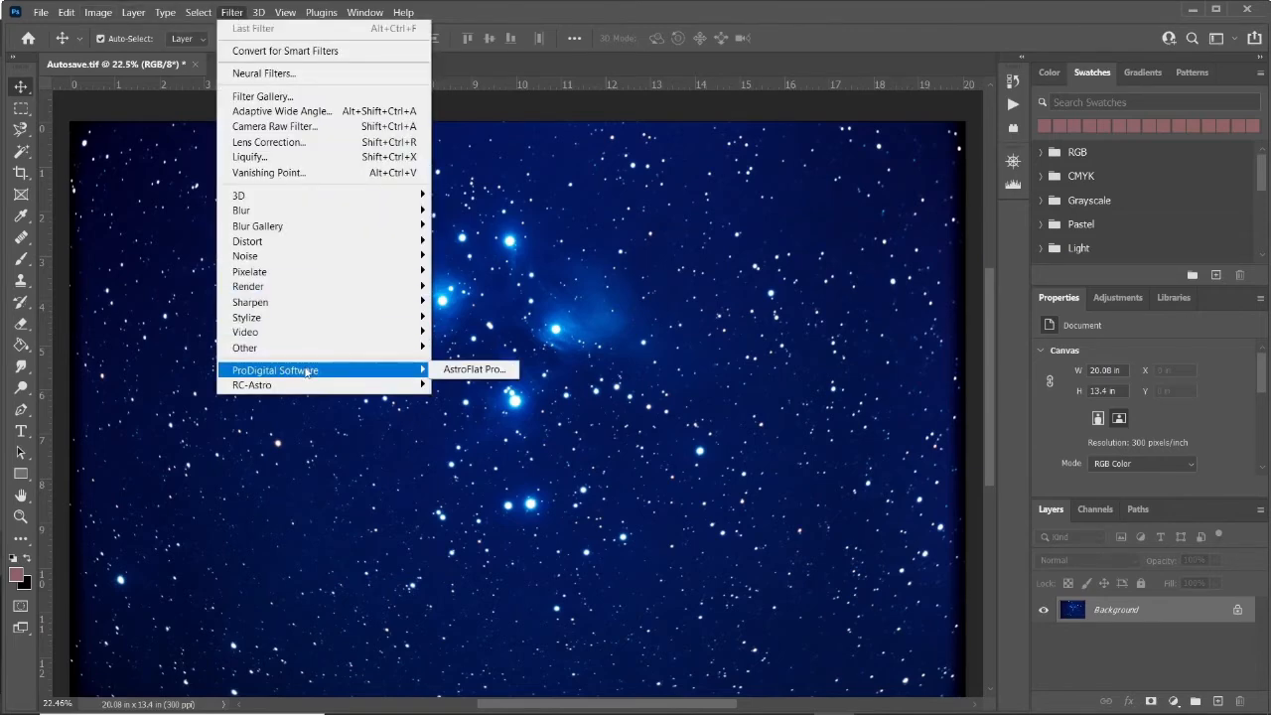
click(444, 369)
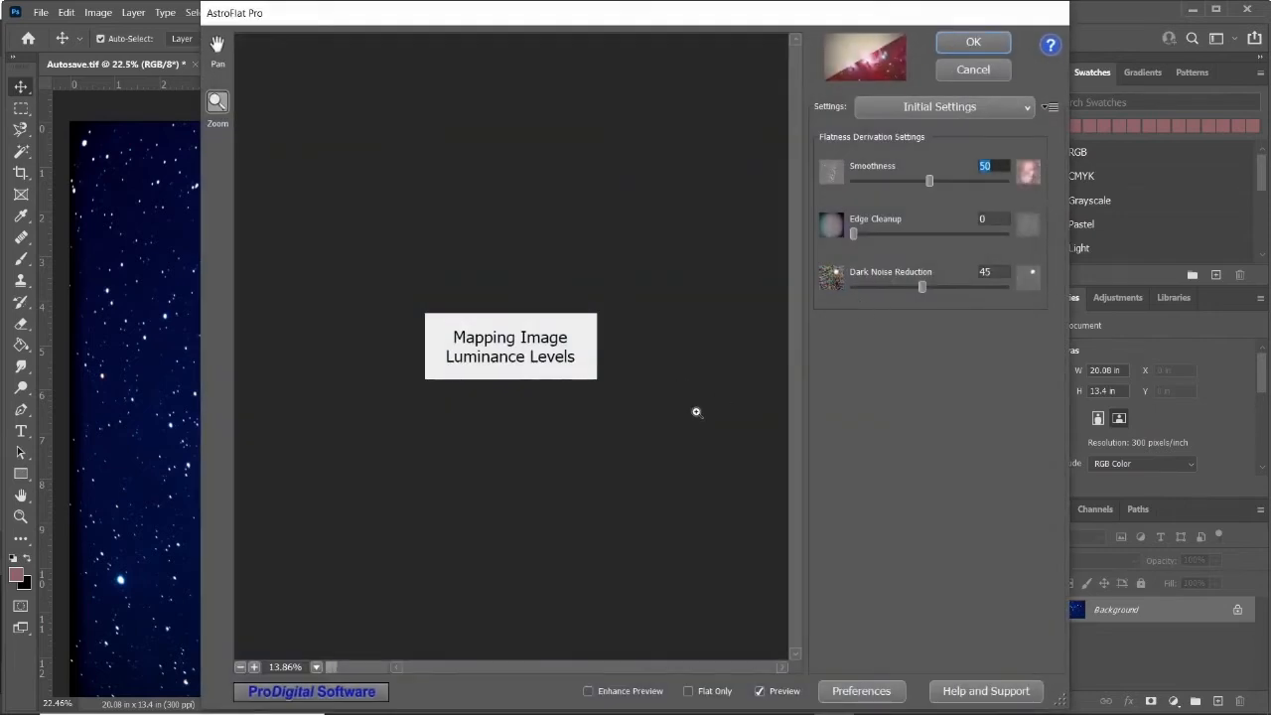
click(532, 289)
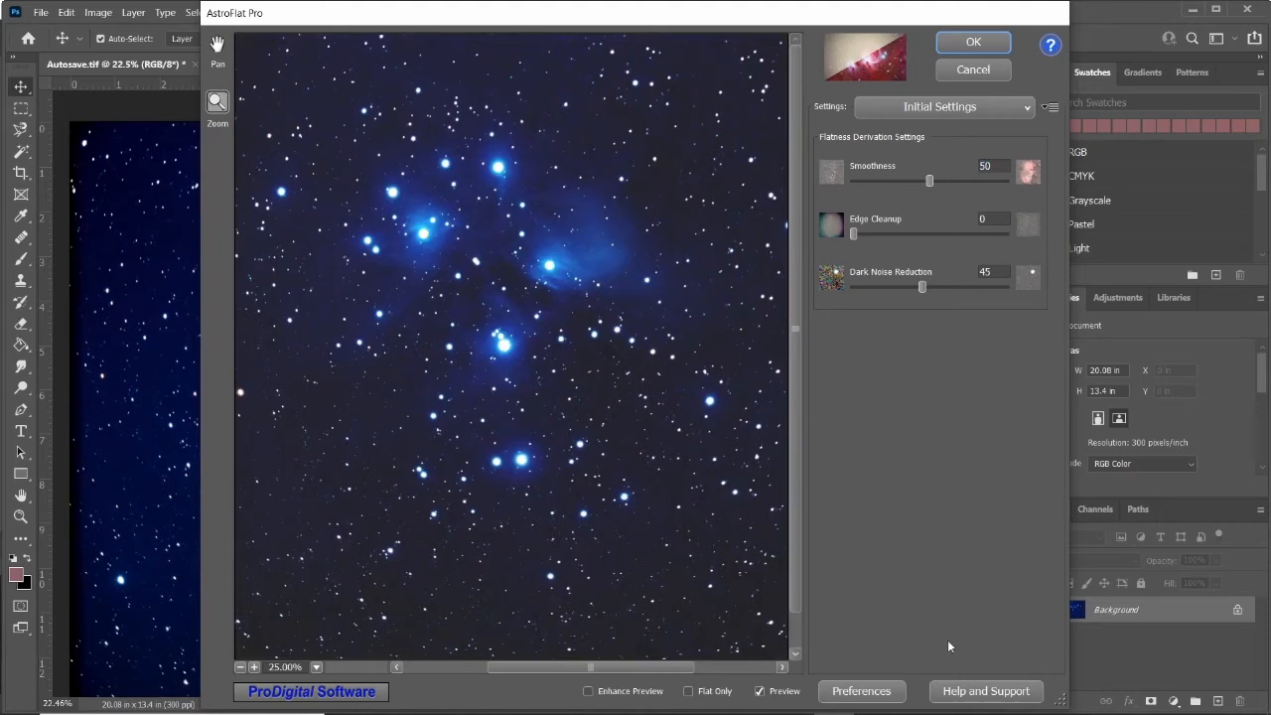
click(933, 181)
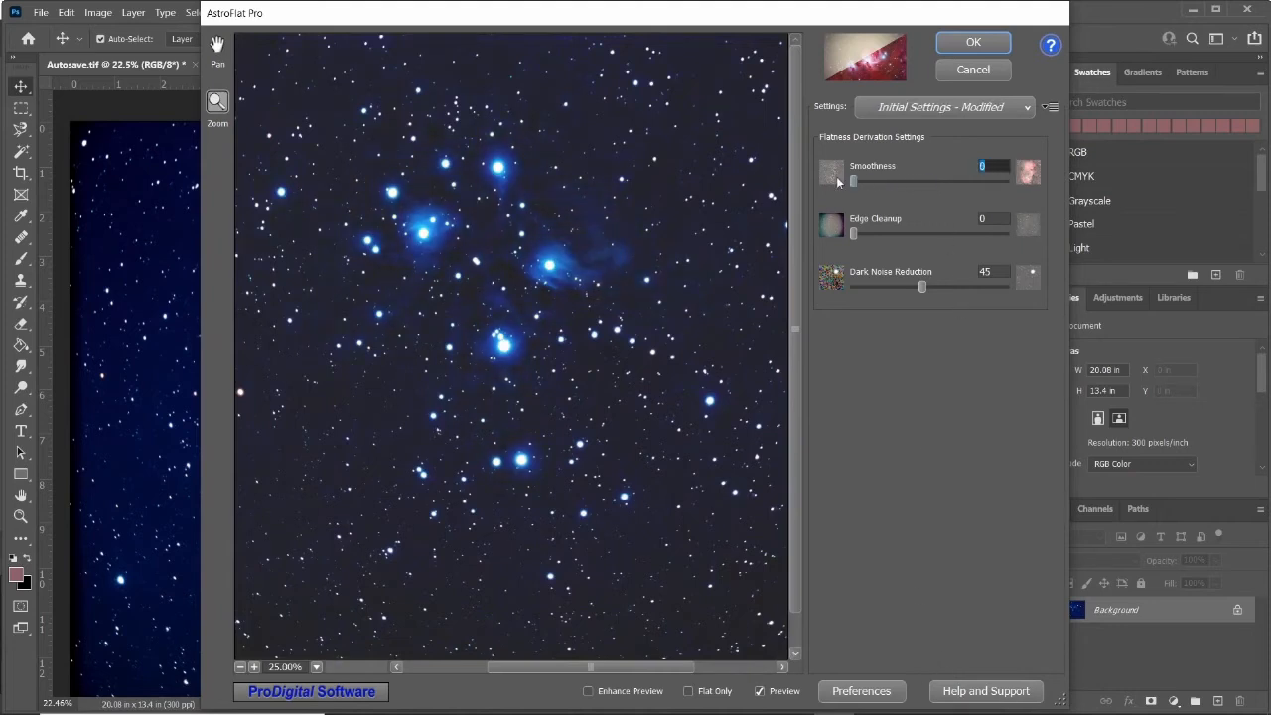
drag(926, 177, 867, 187)
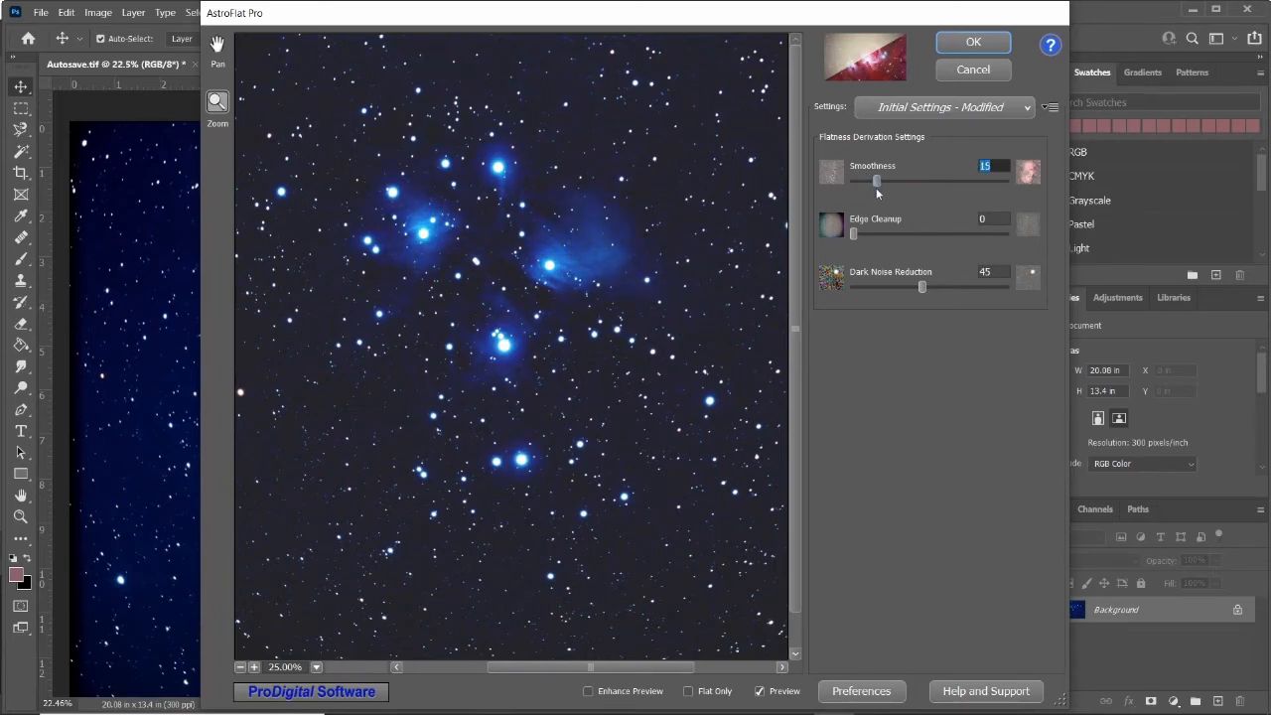
mouse_move(855, 232)
mouse_down()
mouse_move(927, 232)
mouse_move(841, 235)
mouse_up()
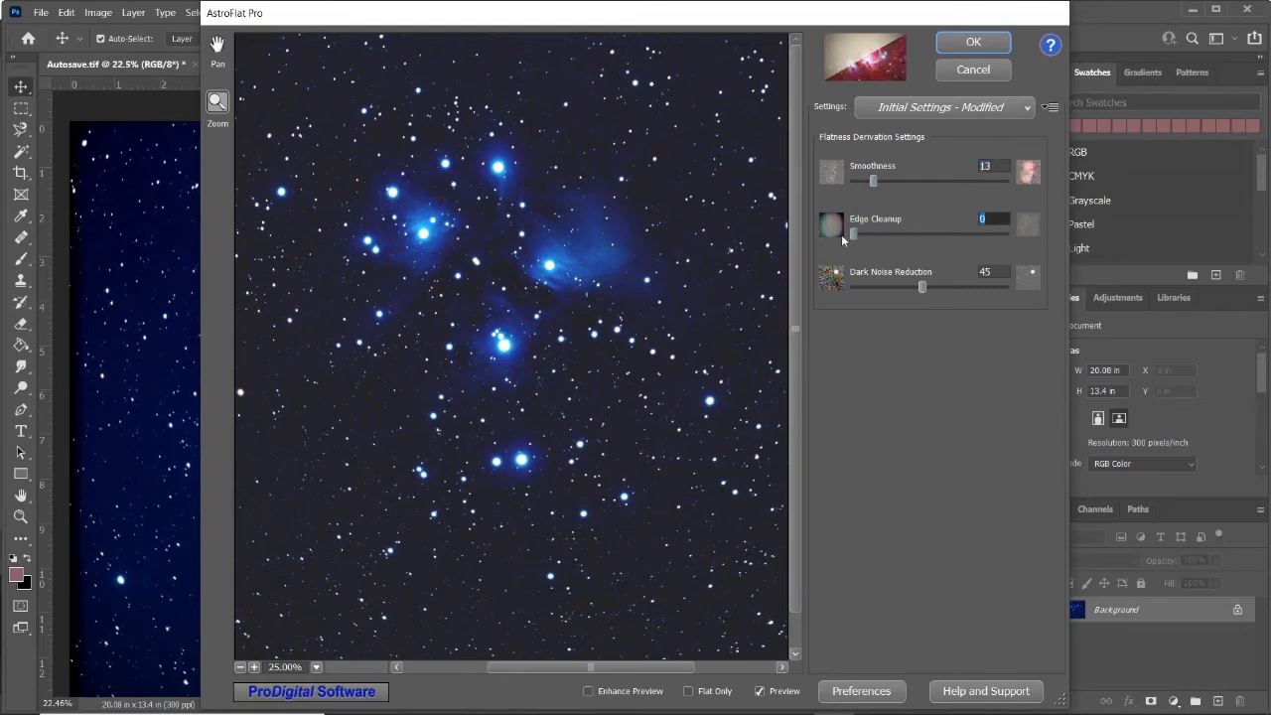
Set AstroFlat Pro's Edge Cleanup to 46.
click(561, 329)
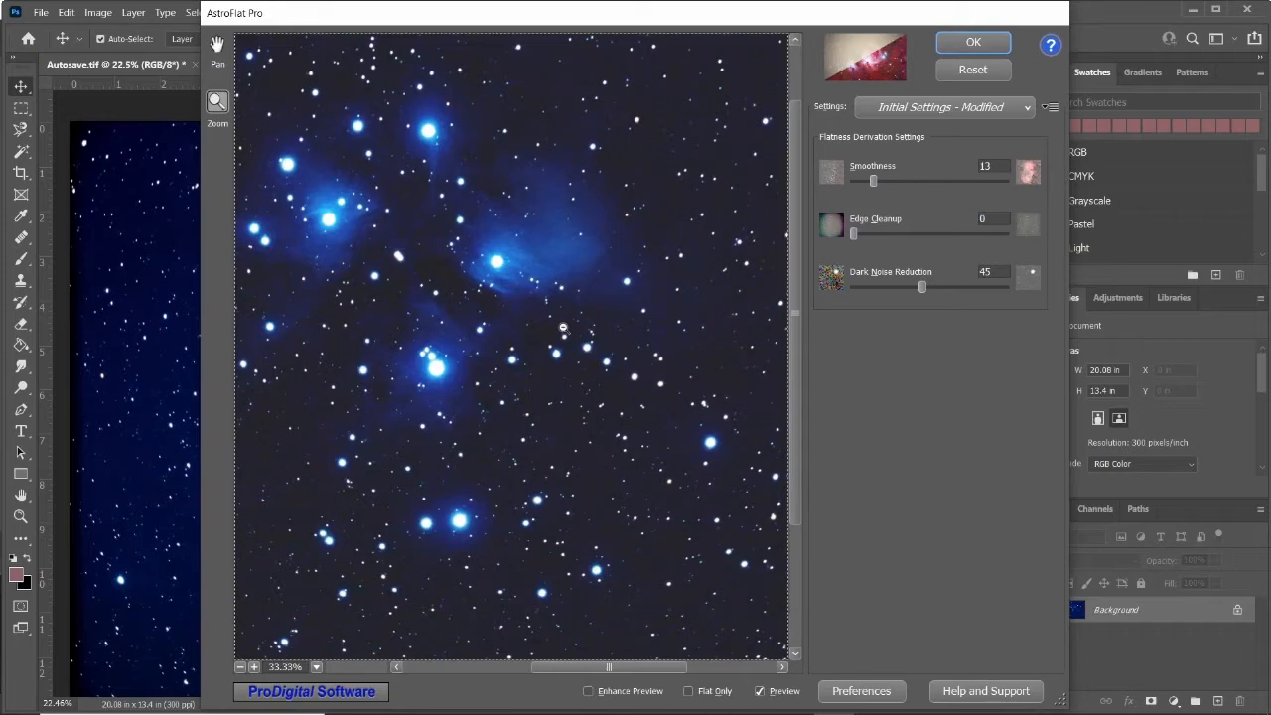
alt+click(561, 330)
alt+click(562, 329)
drag(853, 233, 921, 229)
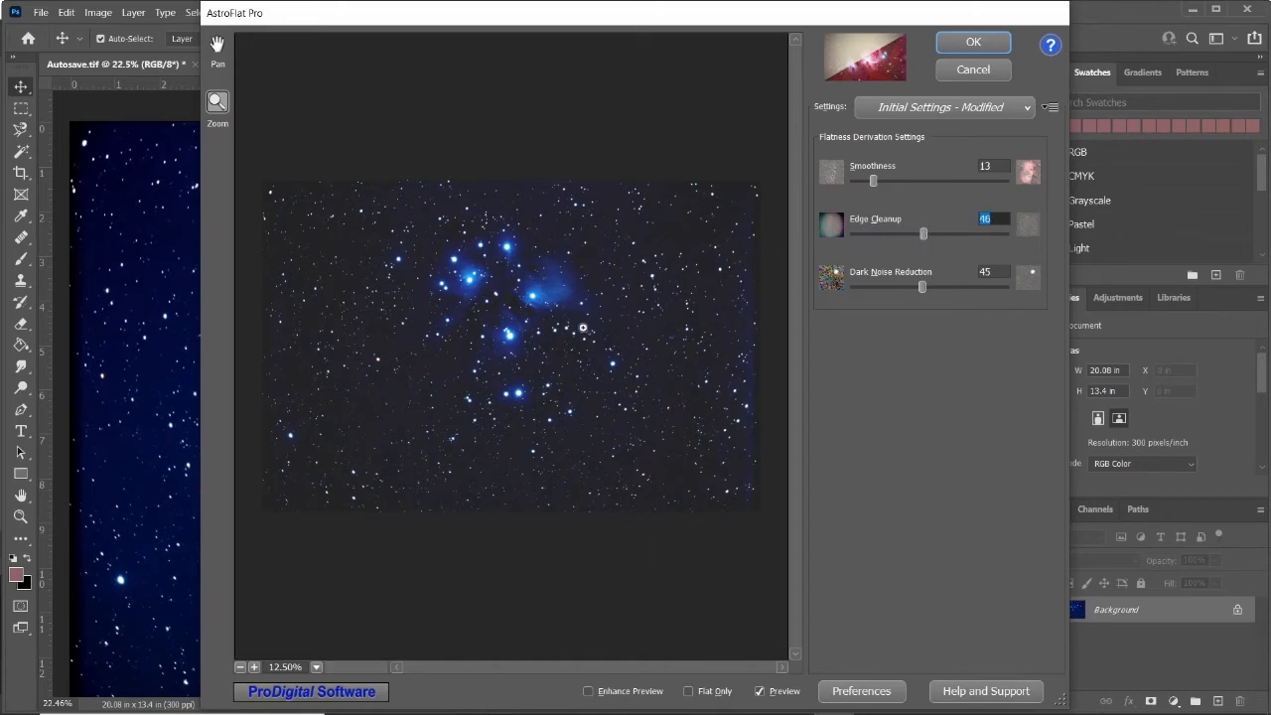
click(512, 322)
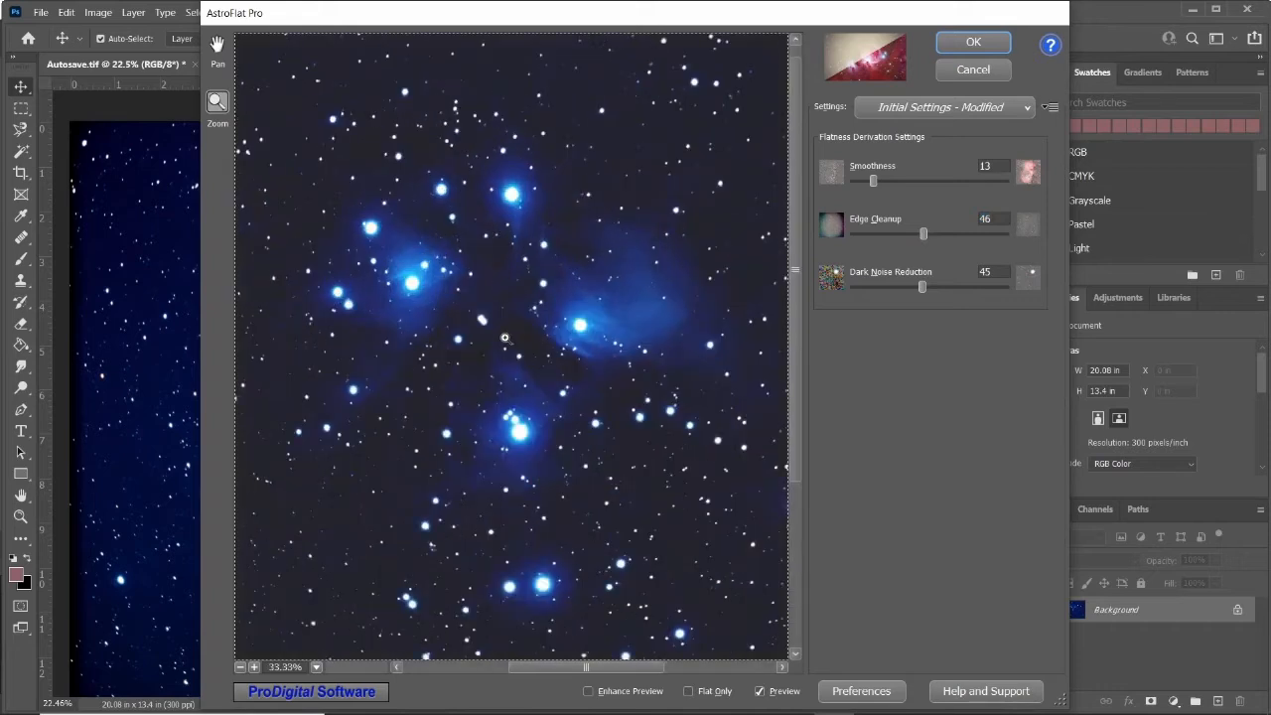
click(506, 339)
Set Dark Noise Reduction to 44.
click(922, 287)
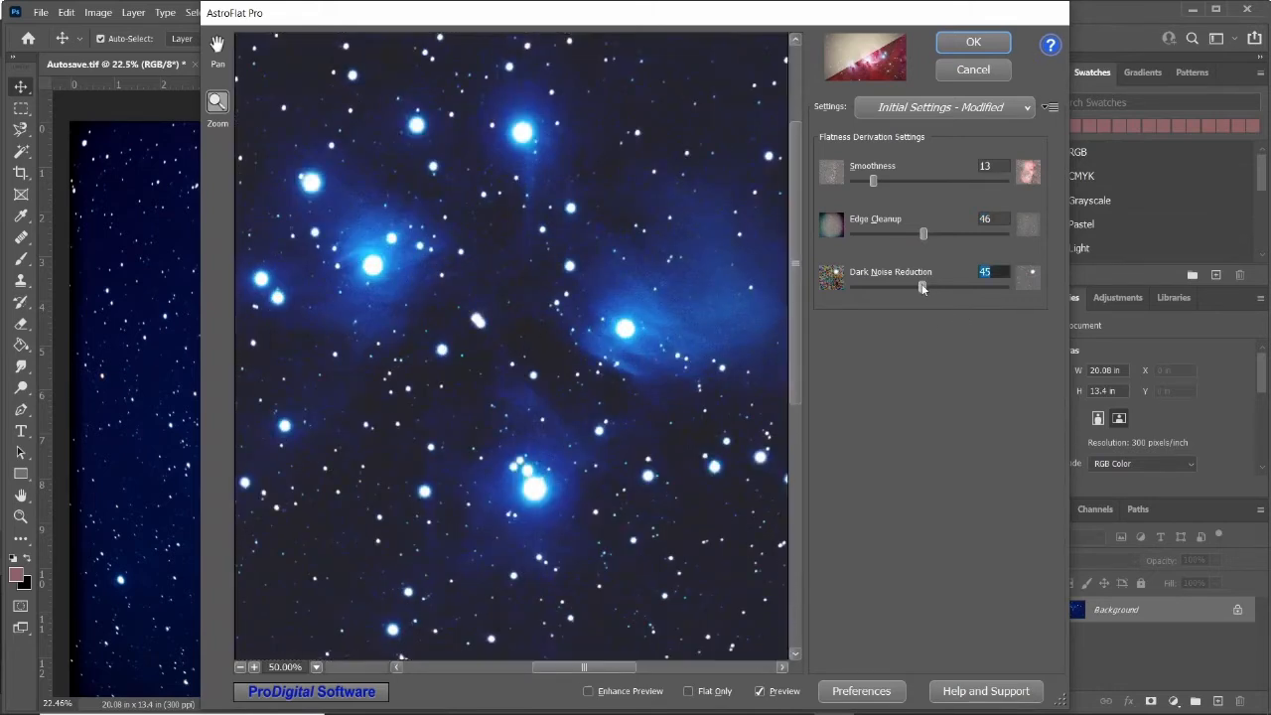
drag(938, 283, 841, 288)
click(966, 286)
drag(966, 285, 918, 283)
Inspect the AstroFlat Pro preview up close and compare it with the preview off and on.
click(380, 297)
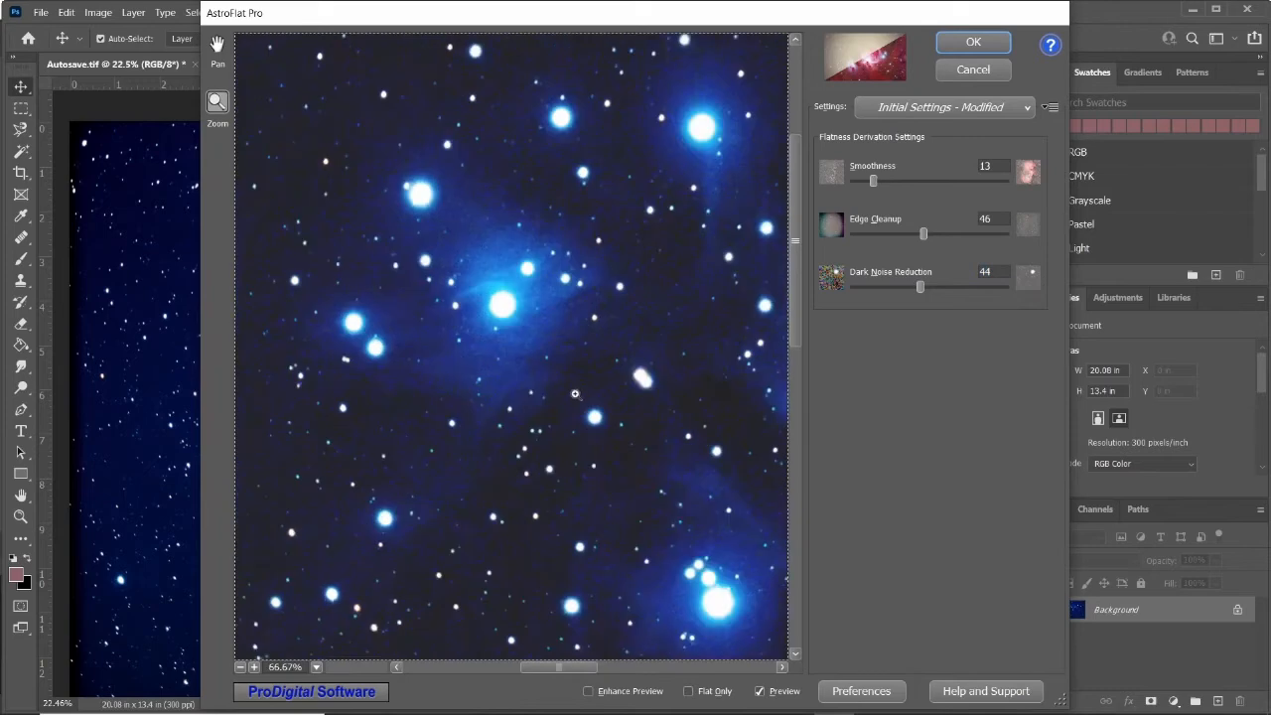
click(573, 390)
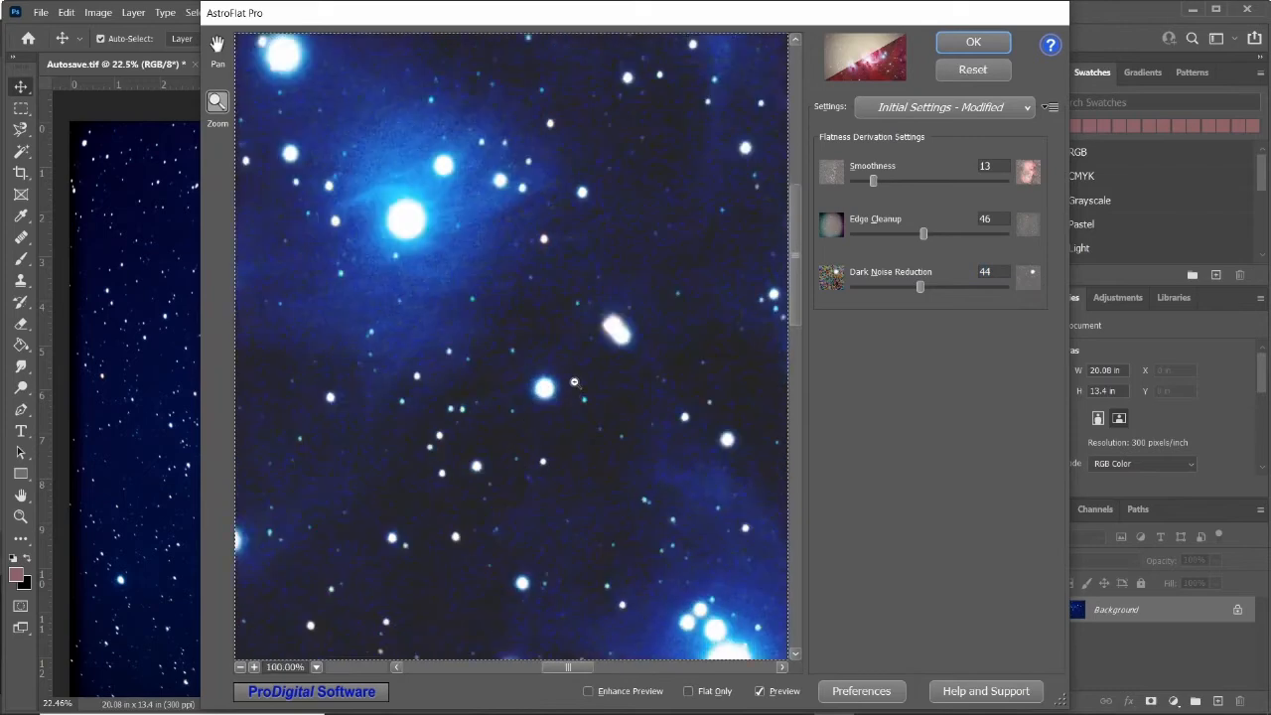
alt+click(573, 382)
alt+click(557, 354)
alt+click(541, 348)
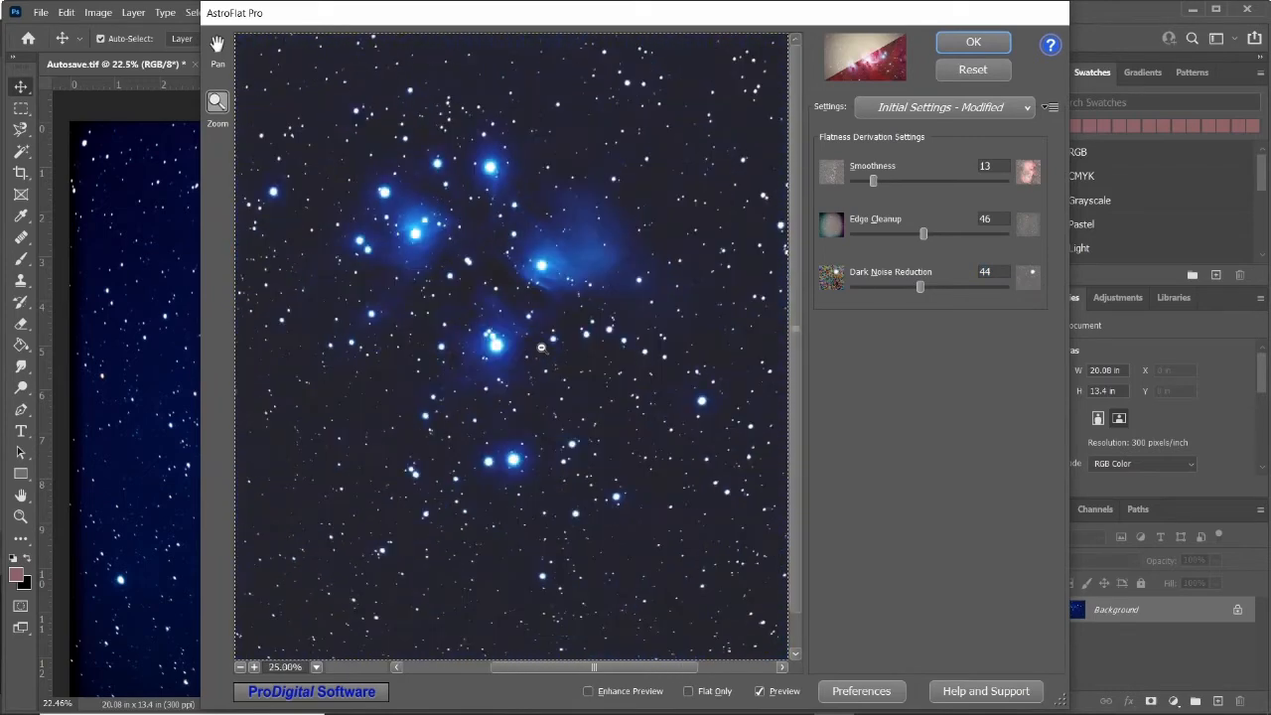
click(761, 693)
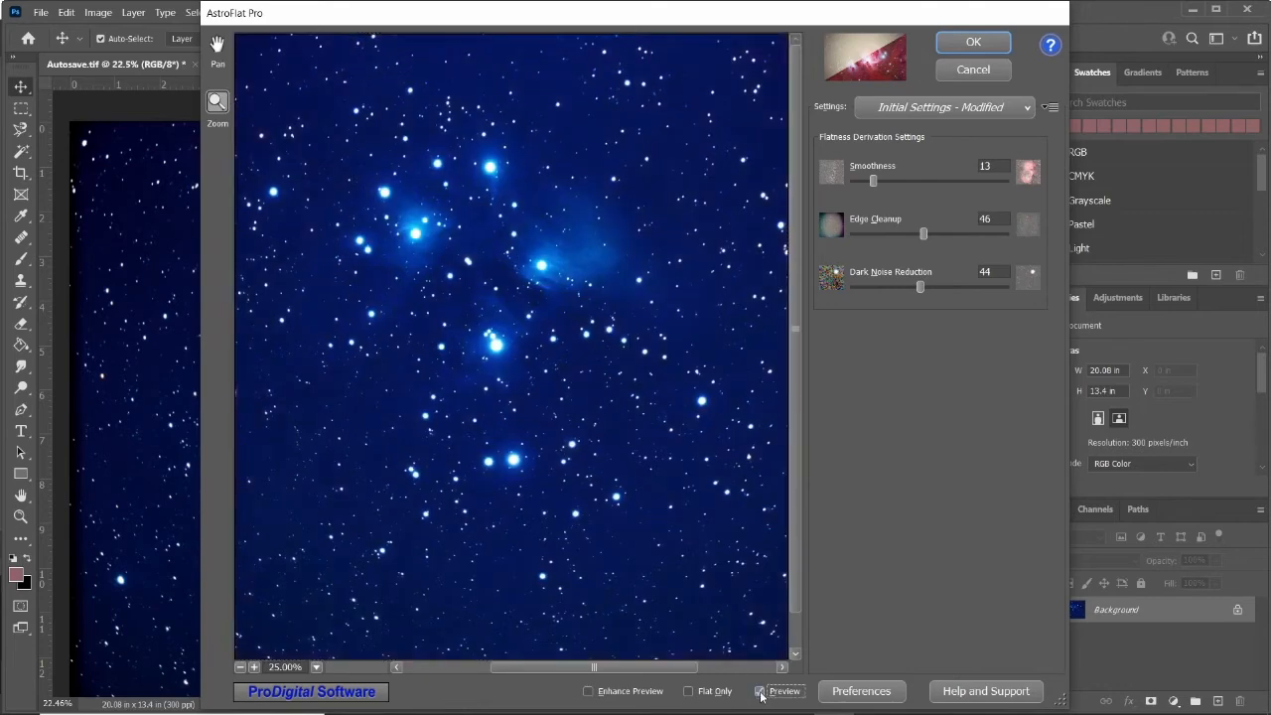
click(761, 692)
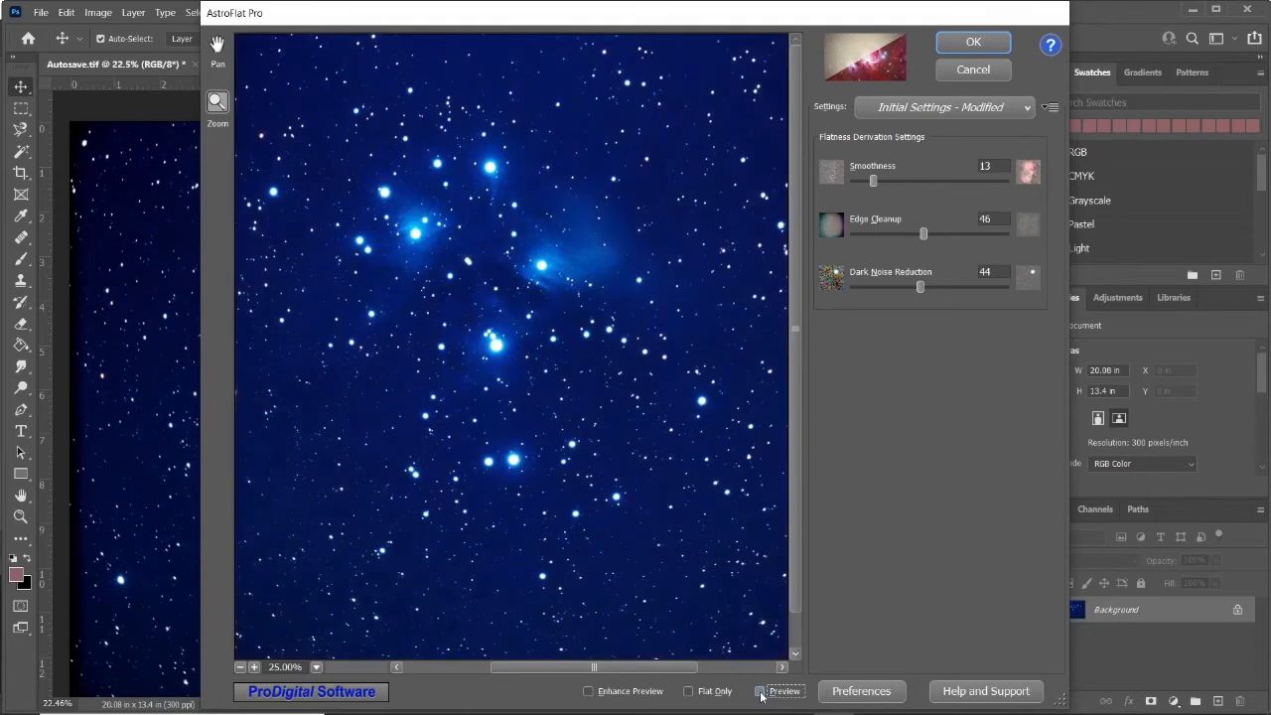
Re-enable the preview and apply the AstroFlat Pro filter to the image.
click(760, 692)
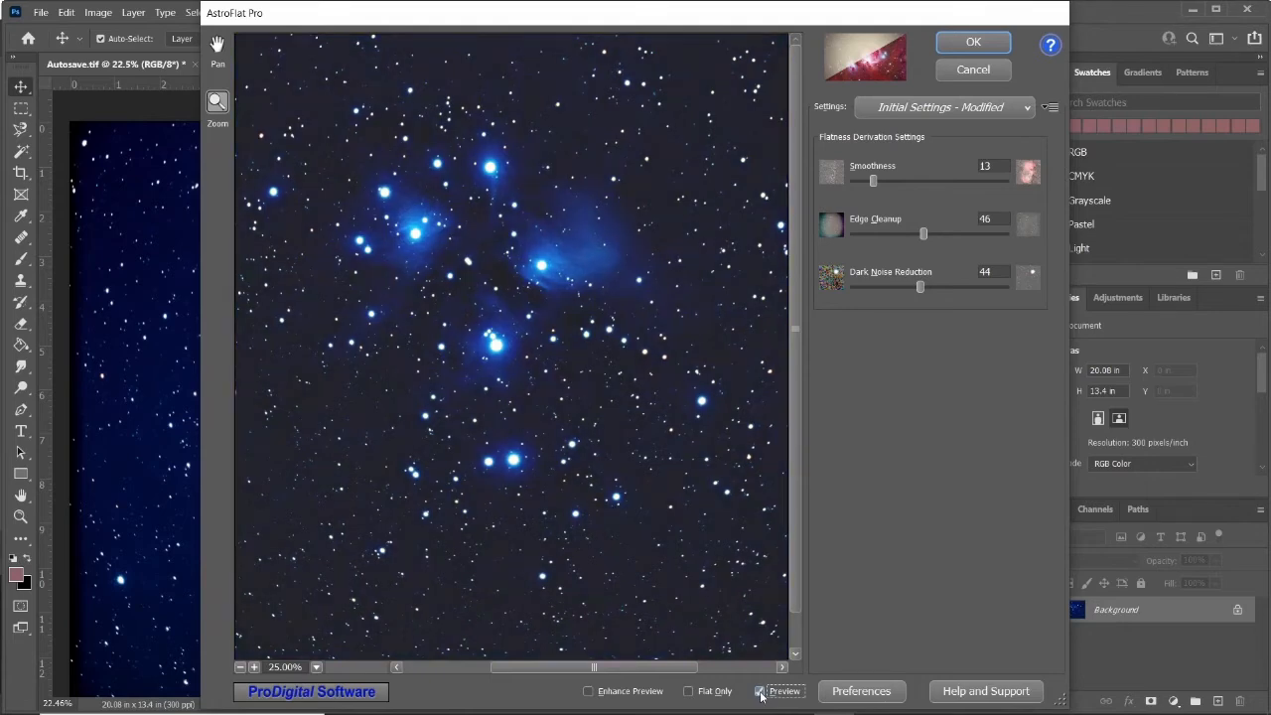
click(973, 42)
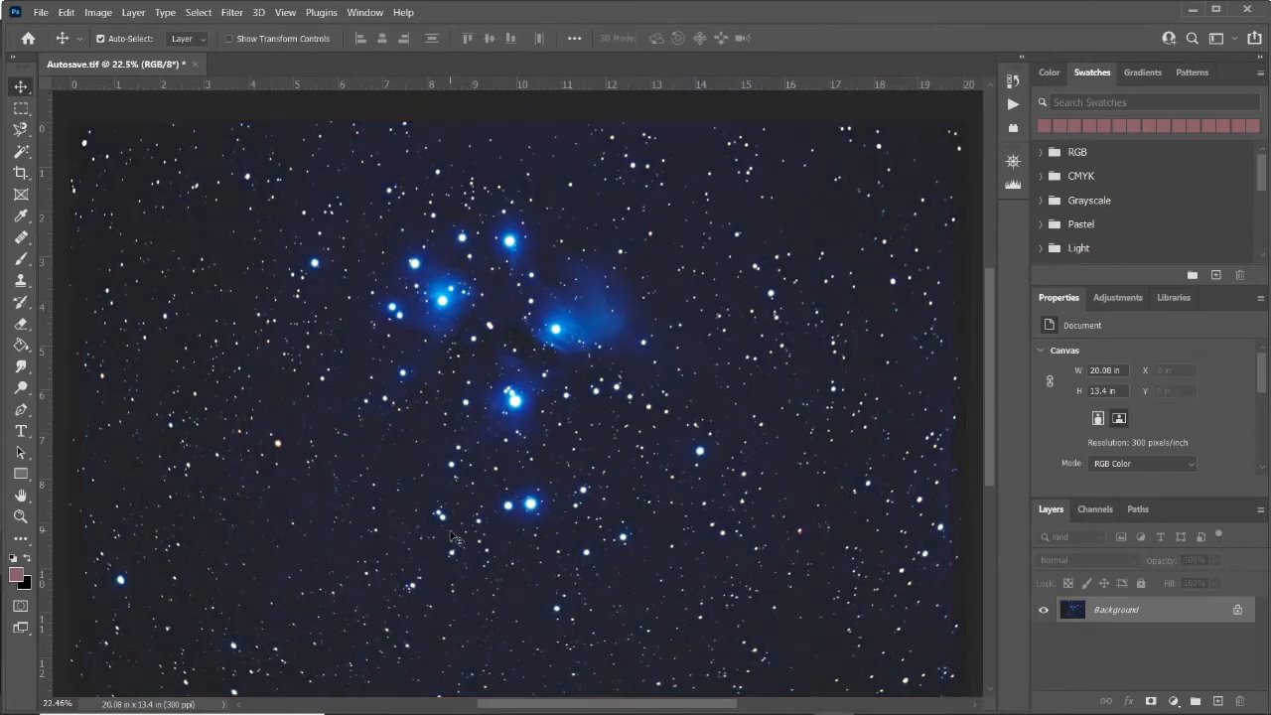
key(ctrl+plus)
key(ctrl+plus)
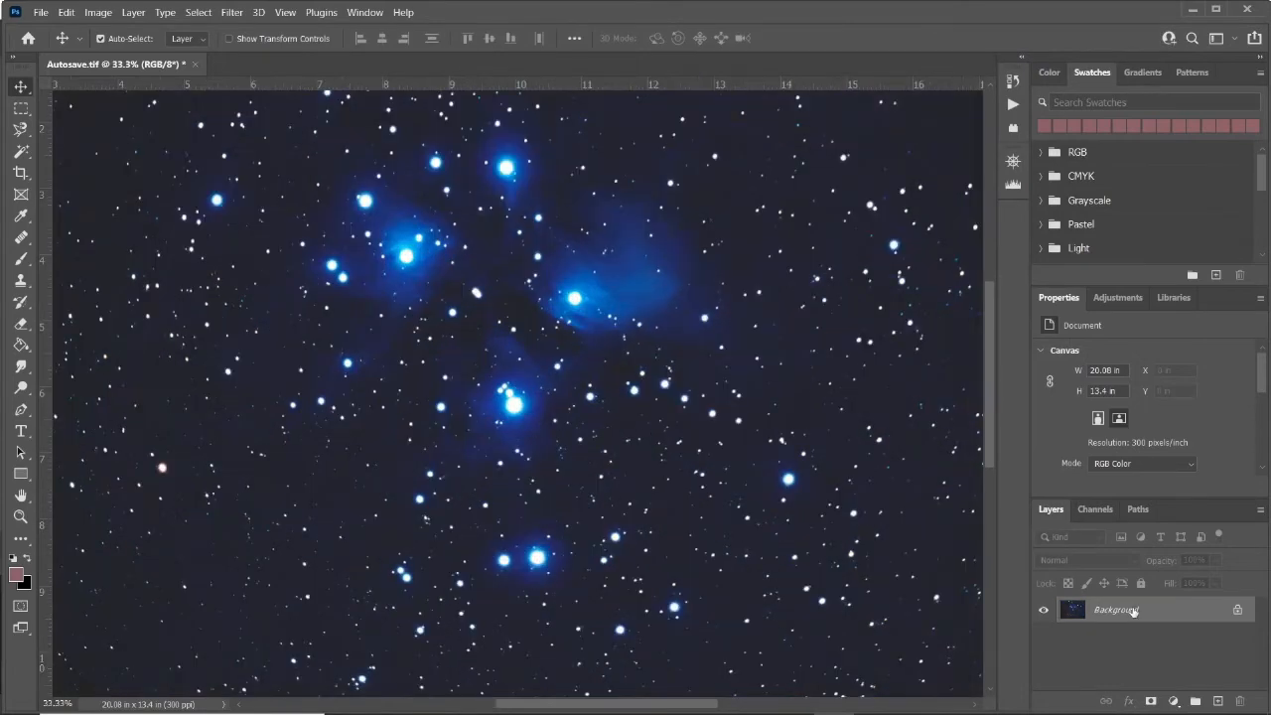
Save the edited image as Autosave.psd in Photoshop format.
click(44, 14)
click(91, 204)
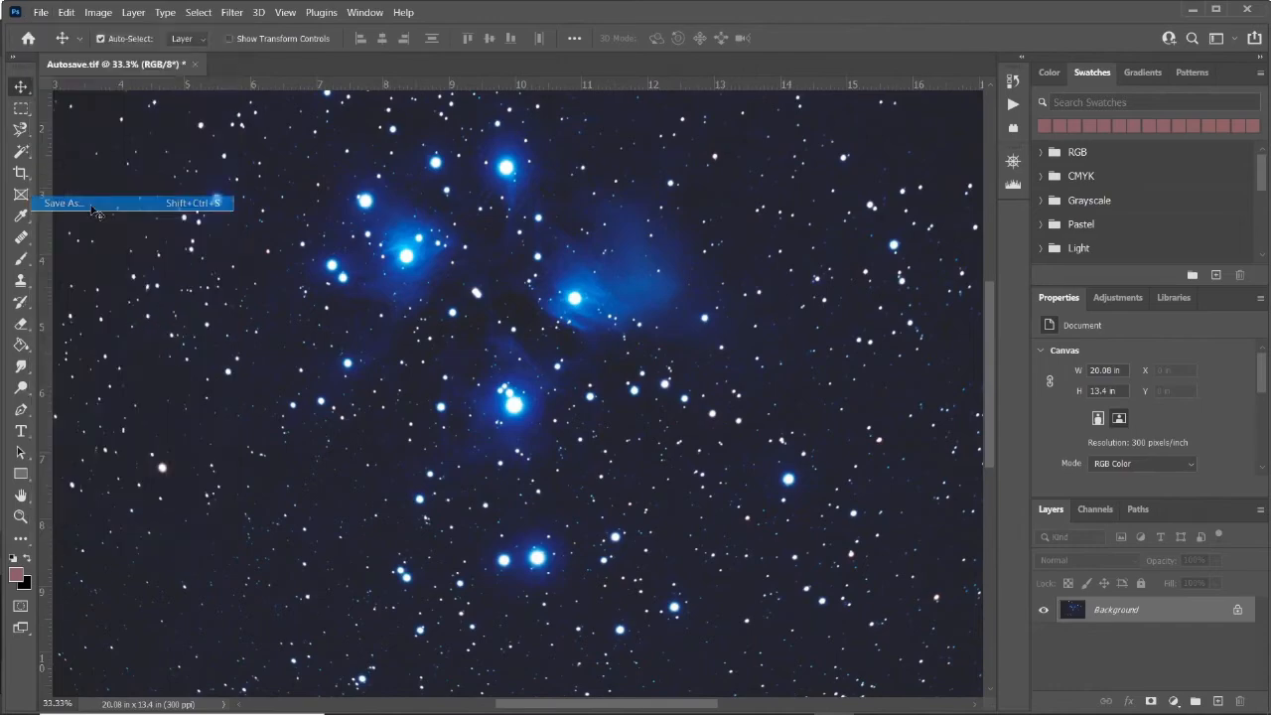
click(652, 469)
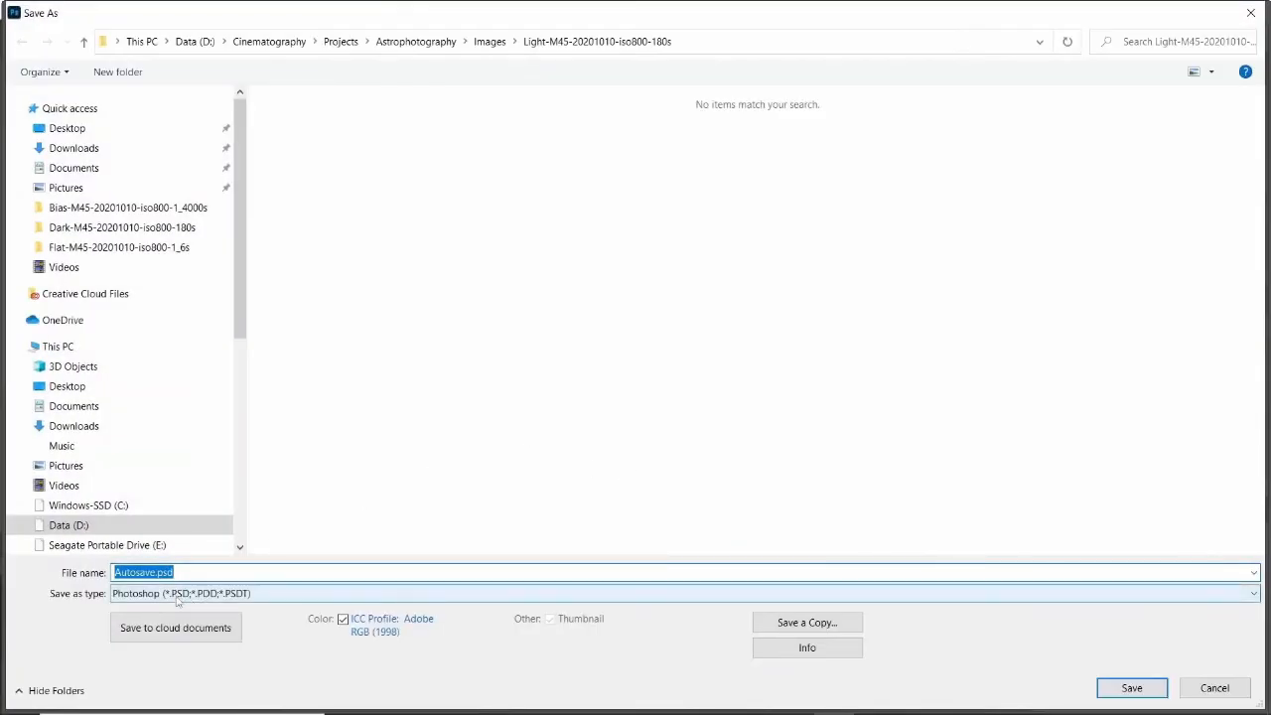
click(1122, 689)
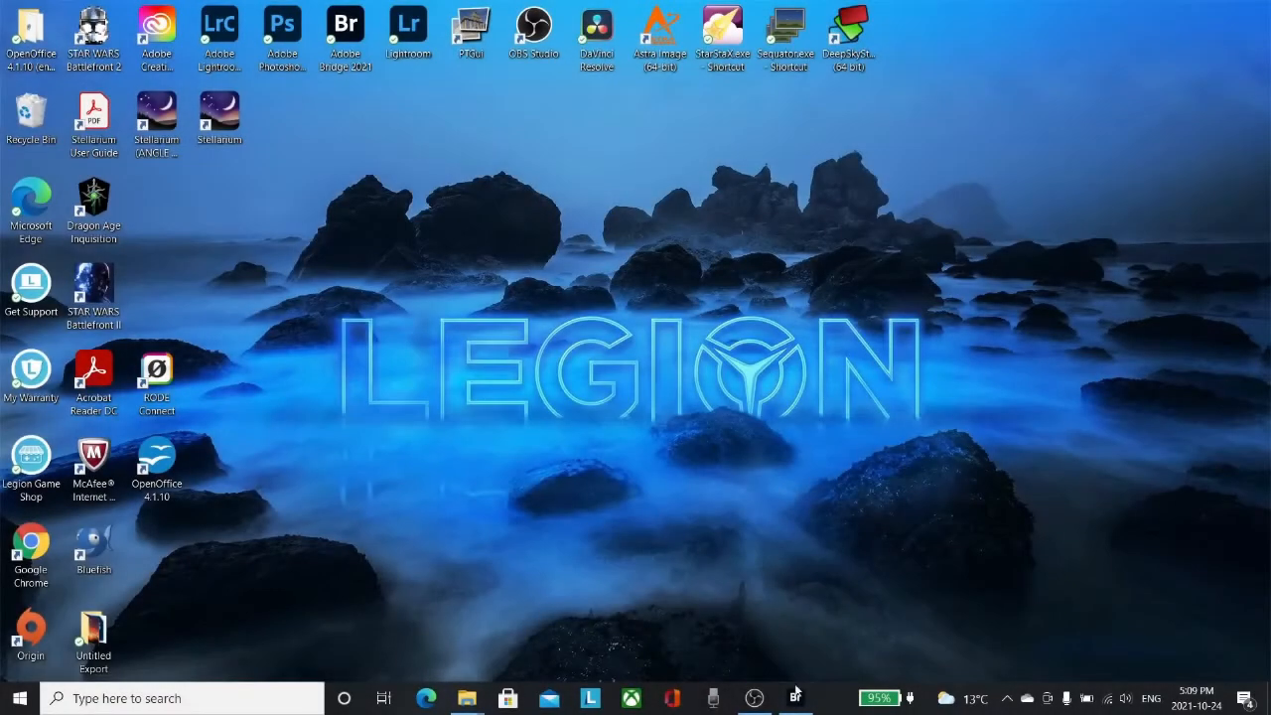
Switch to Bridge and open Sequator-001.tif from the Light-M45 folder.
click(794, 695)
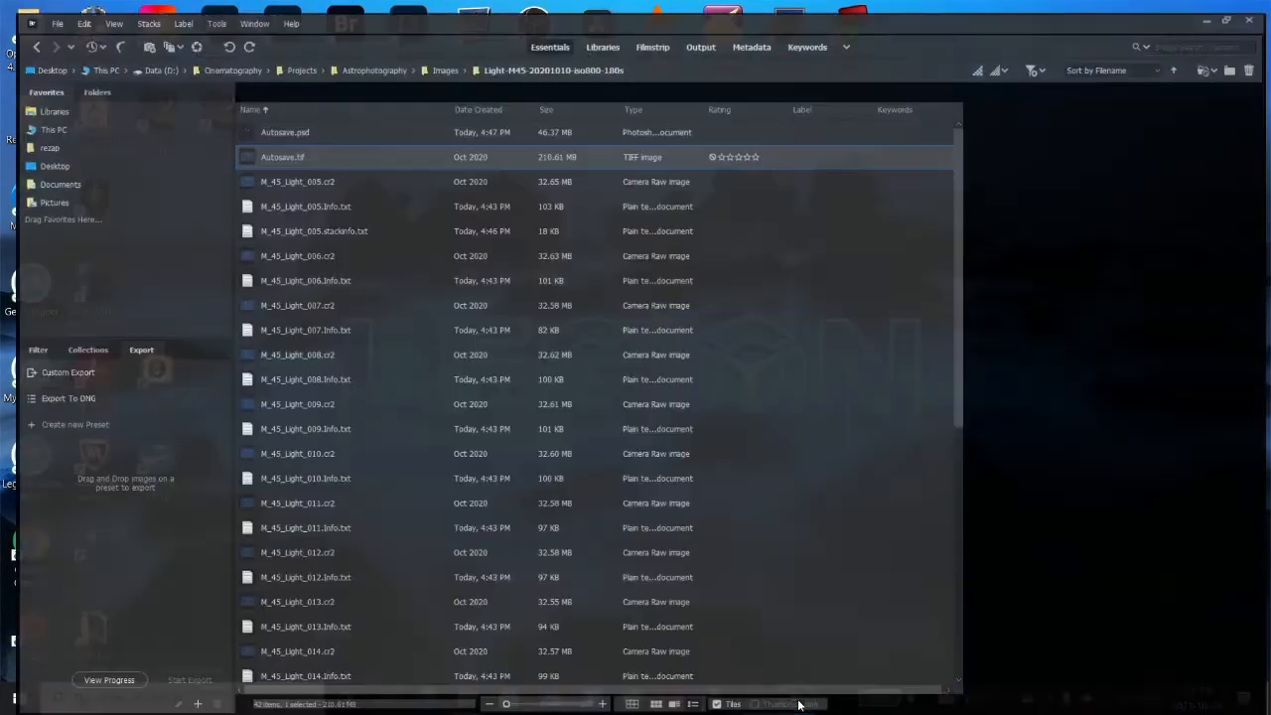
scroll(295, 318, down, 4)
scroll(295, 327, down, 3)
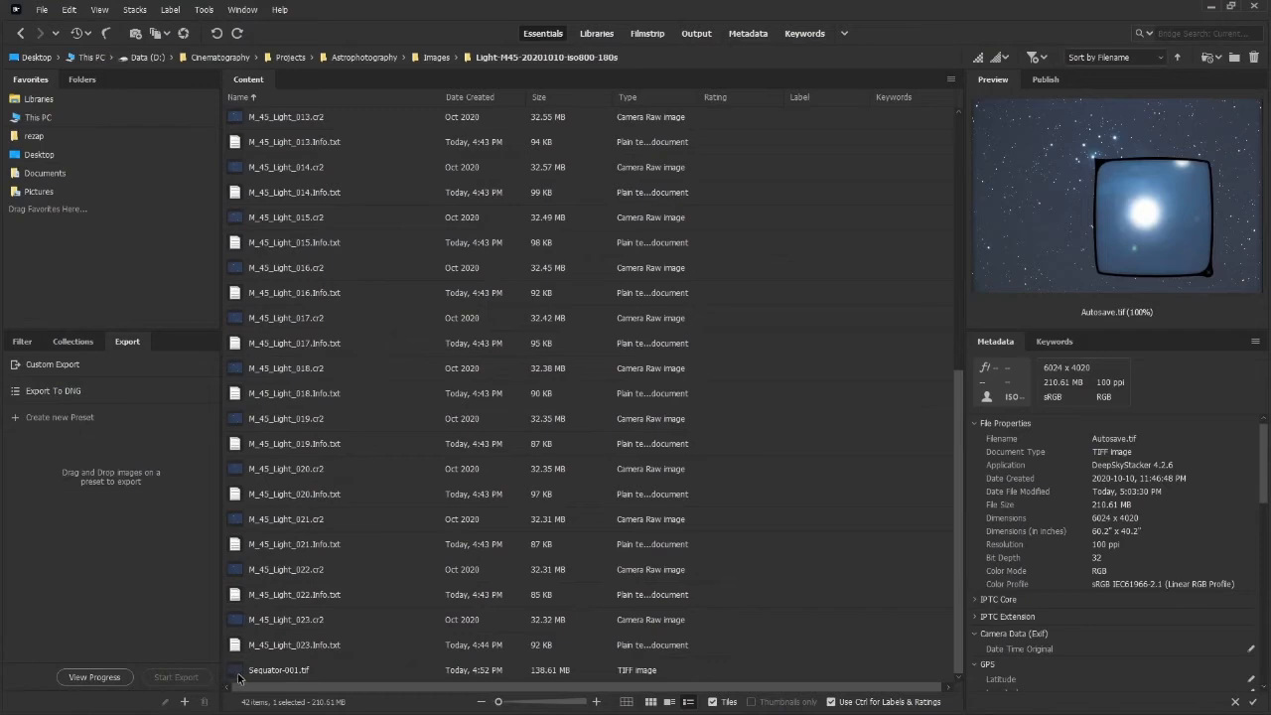
click(238, 675)
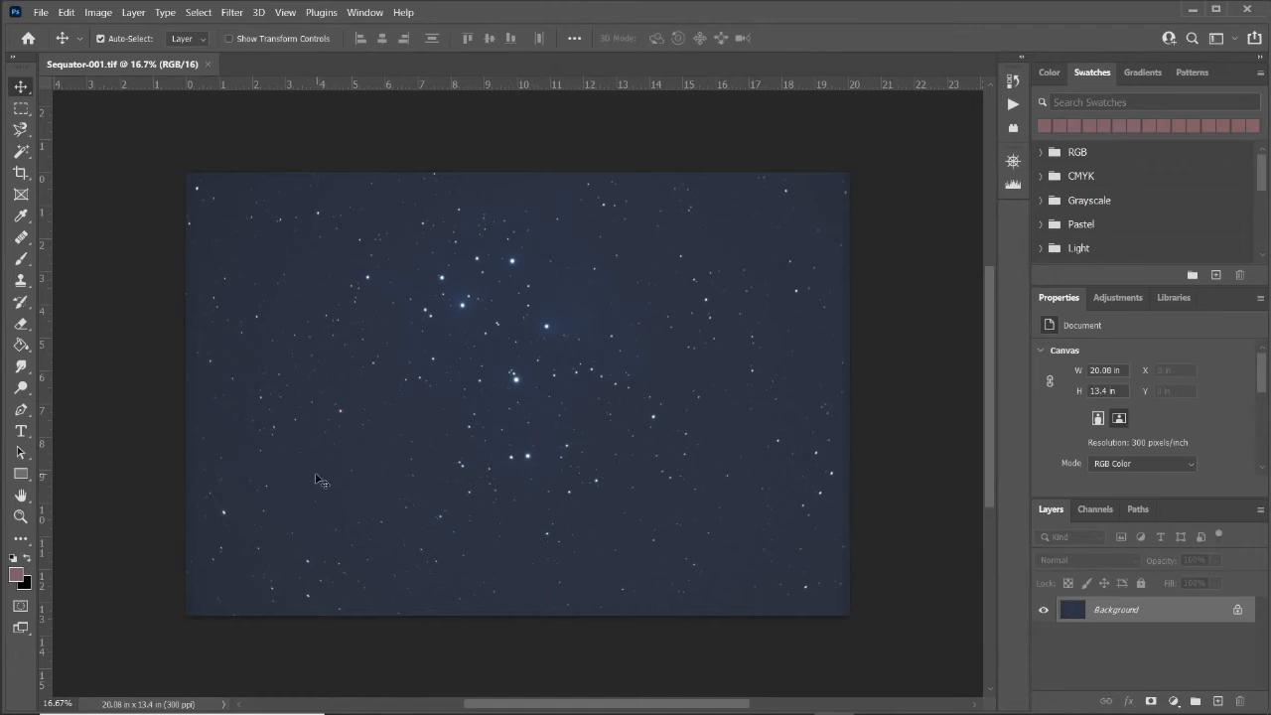
Check the Sequator image's colour mode bit depth, keeping 16 Bits/Channel.
key(ctrl+plus)
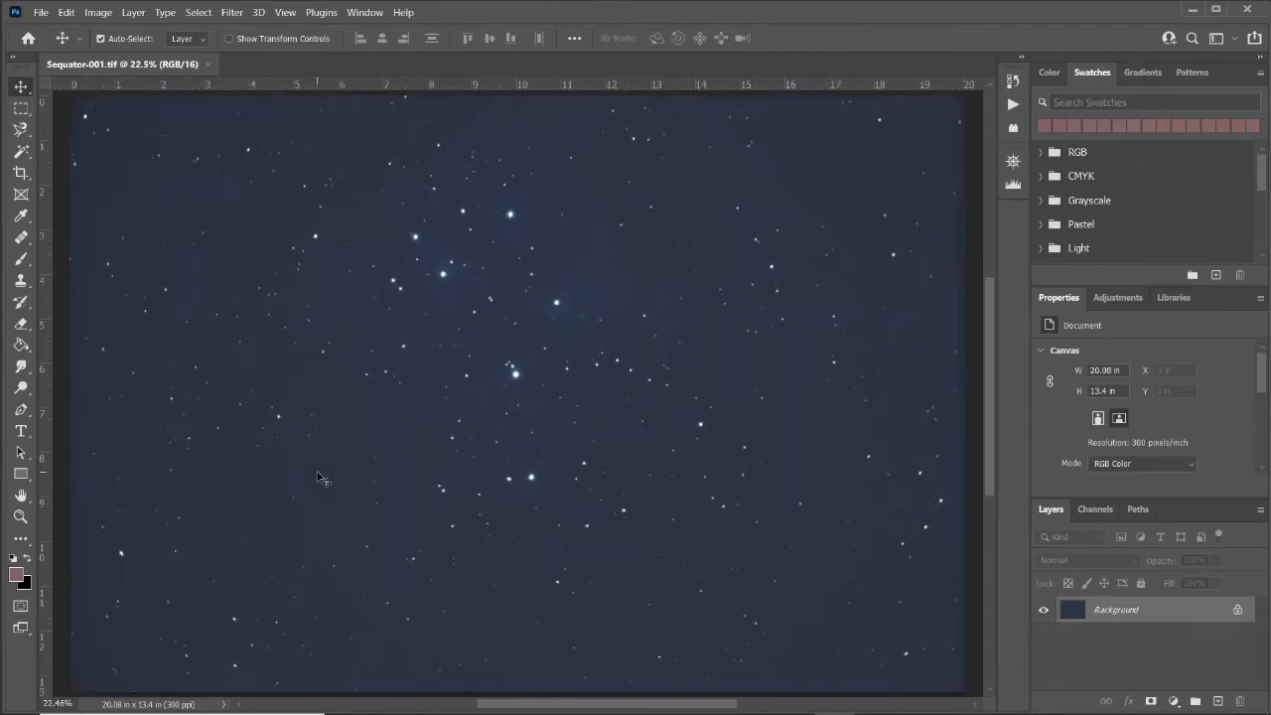
click(99, 13)
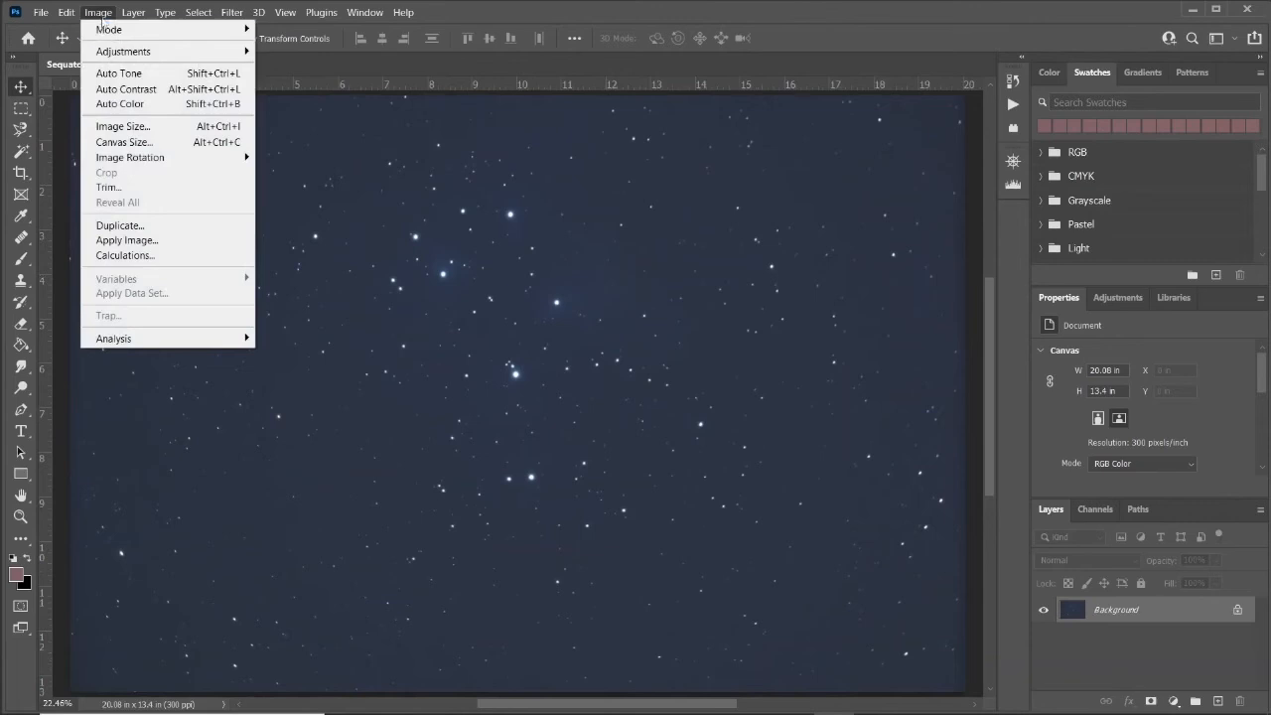
mouse_move(109, 28)
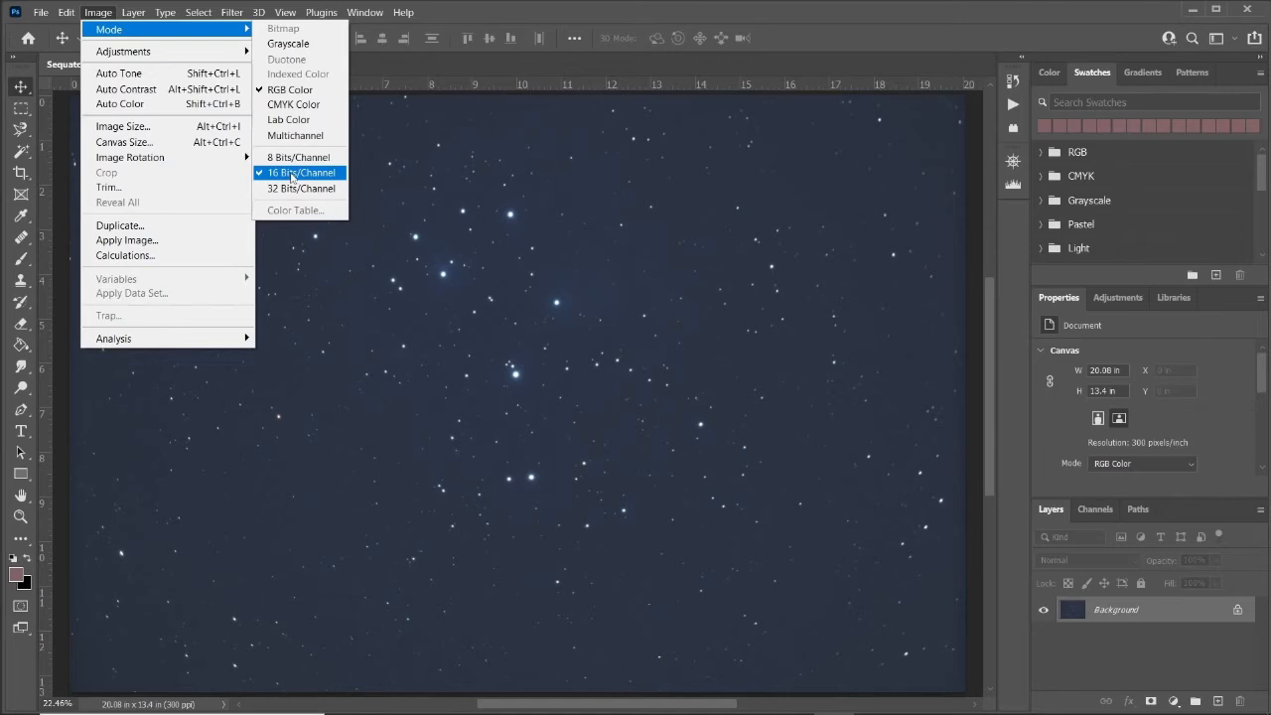
click(292, 177)
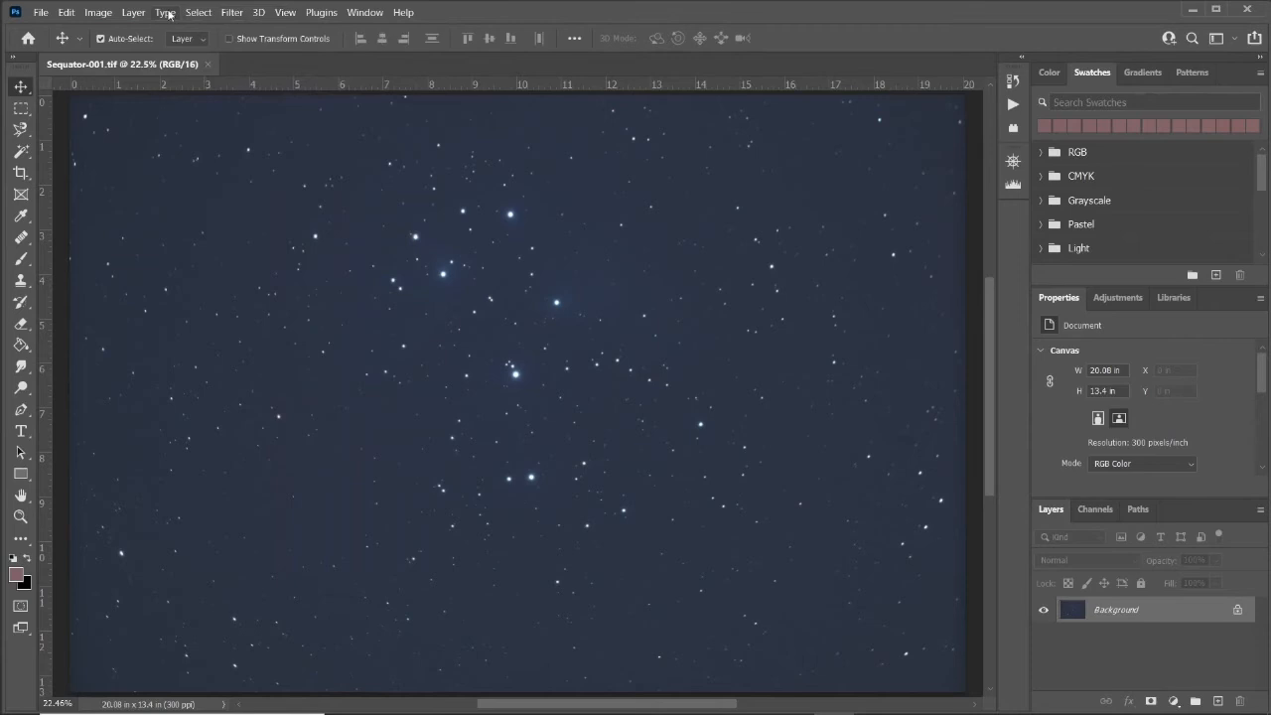
Apply Levels with the black input at 24 and the white input at 114.
click(103, 19)
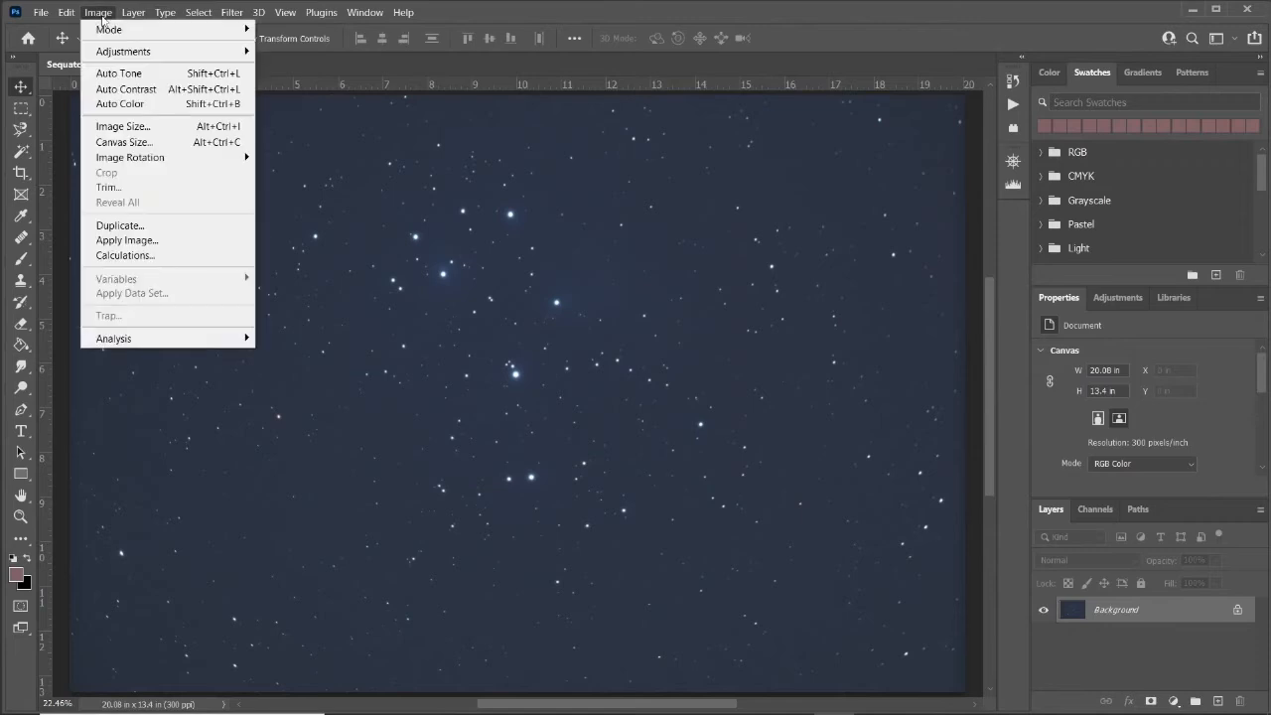
mouse_move(122, 52)
click(288, 65)
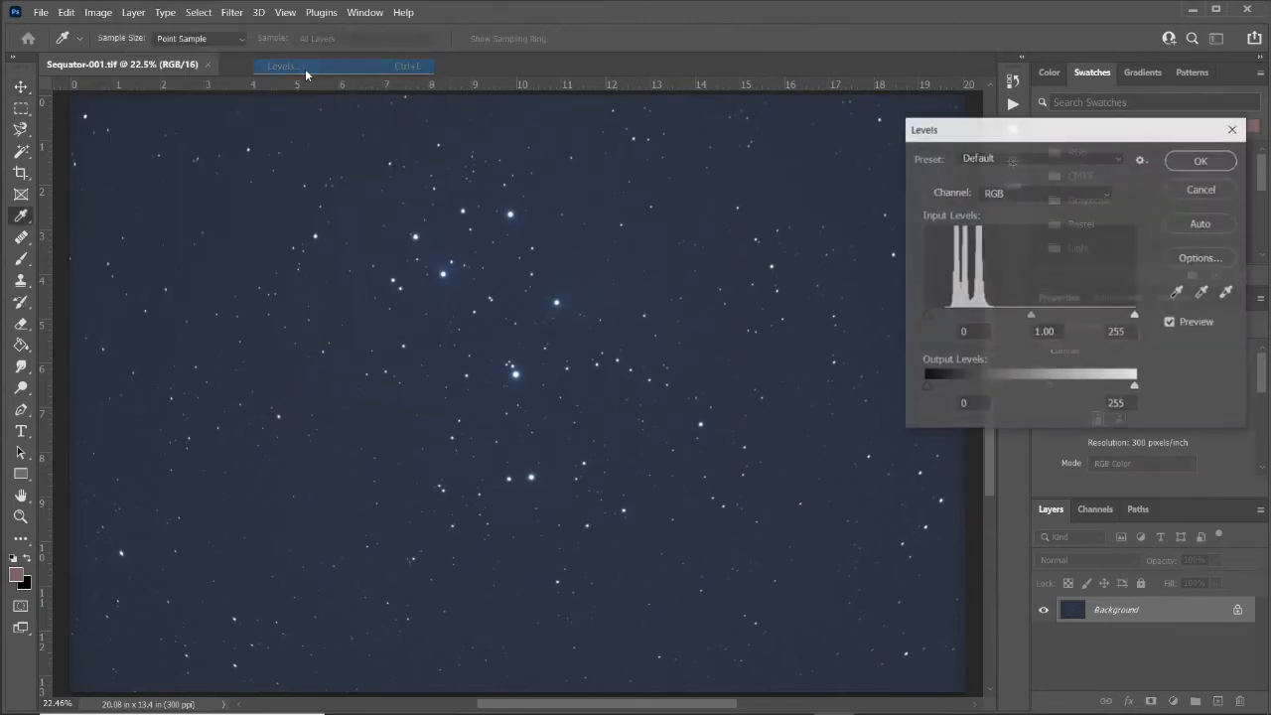
drag(926, 313, 946, 310)
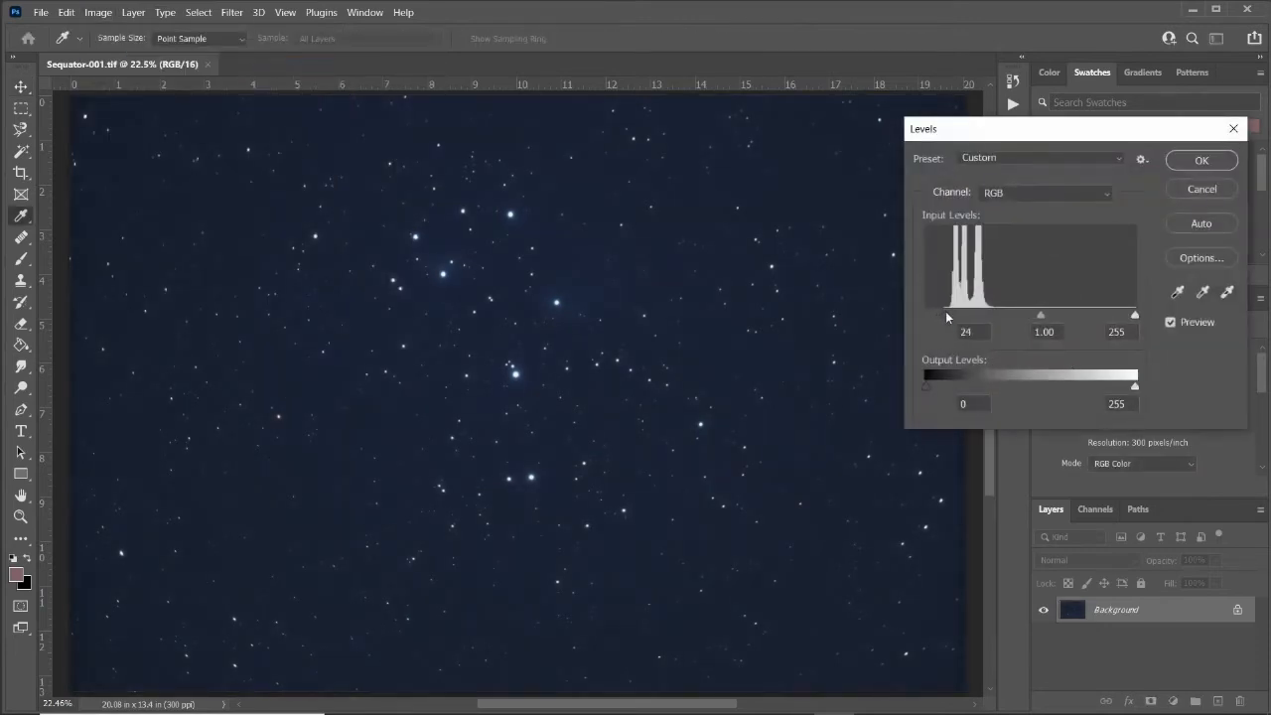
drag(1138, 317, 1021, 315)
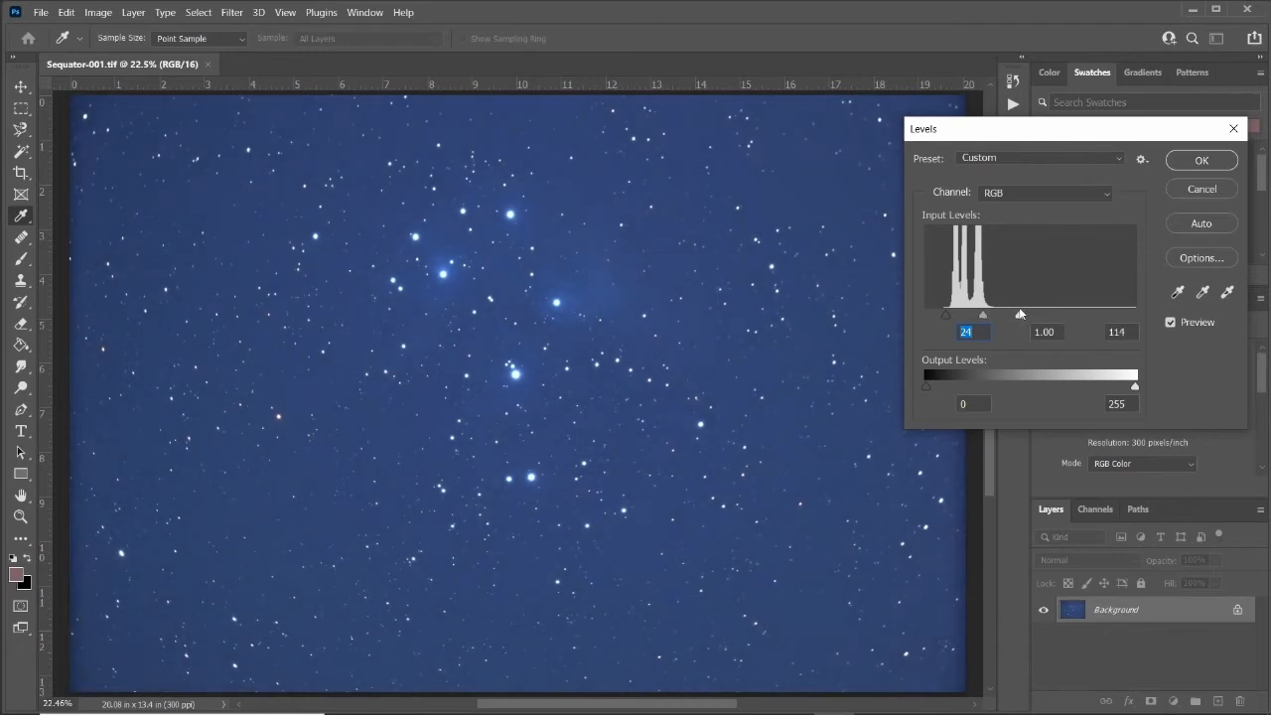
click(1171, 322)
click(1171, 322)
click(1203, 160)
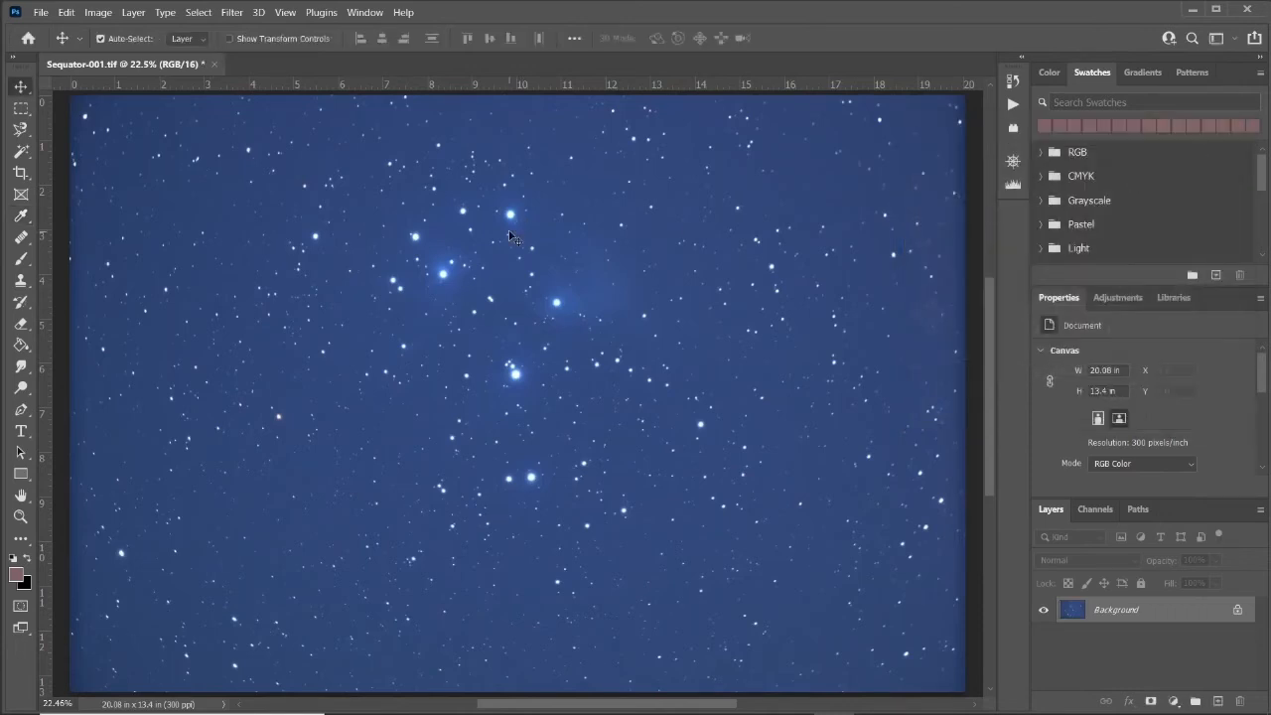
Apply a second Levels adjustment with the black input at 13 and the white input pulled slightly lower.
click(98, 12)
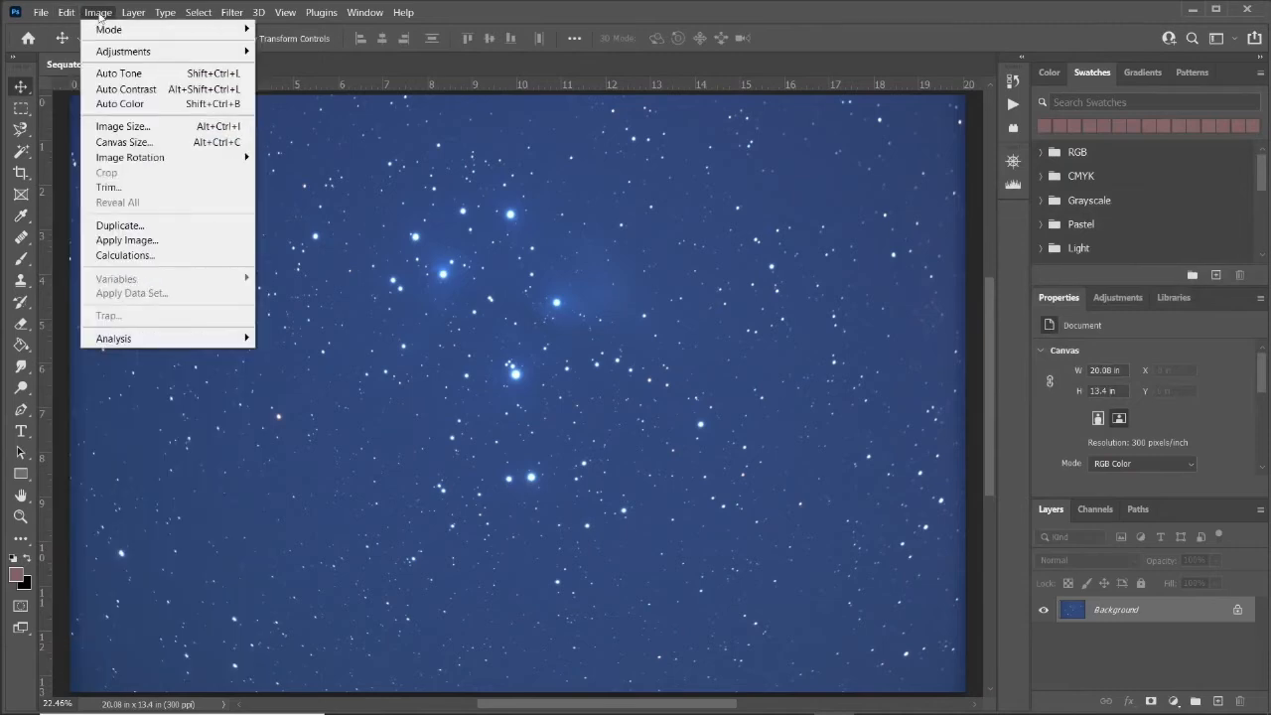
mouse_move(123, 51)
click(298, 67)
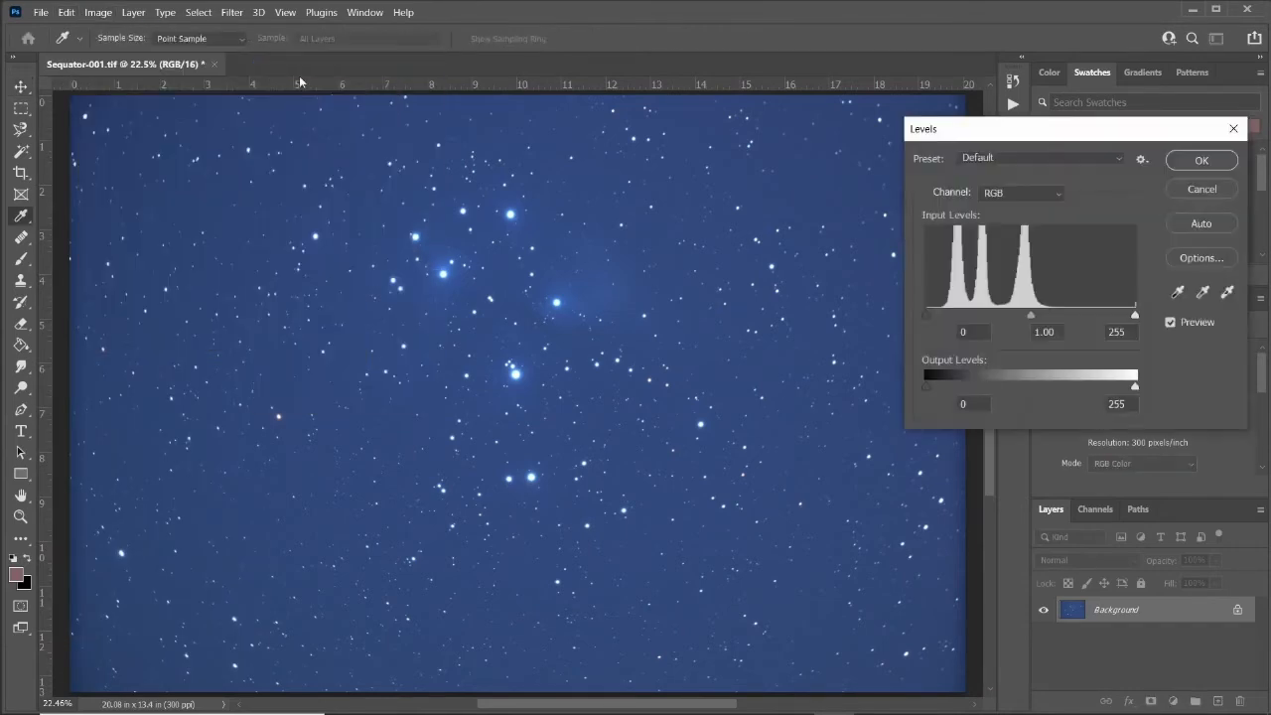
drag(925, 317, 936, 314)
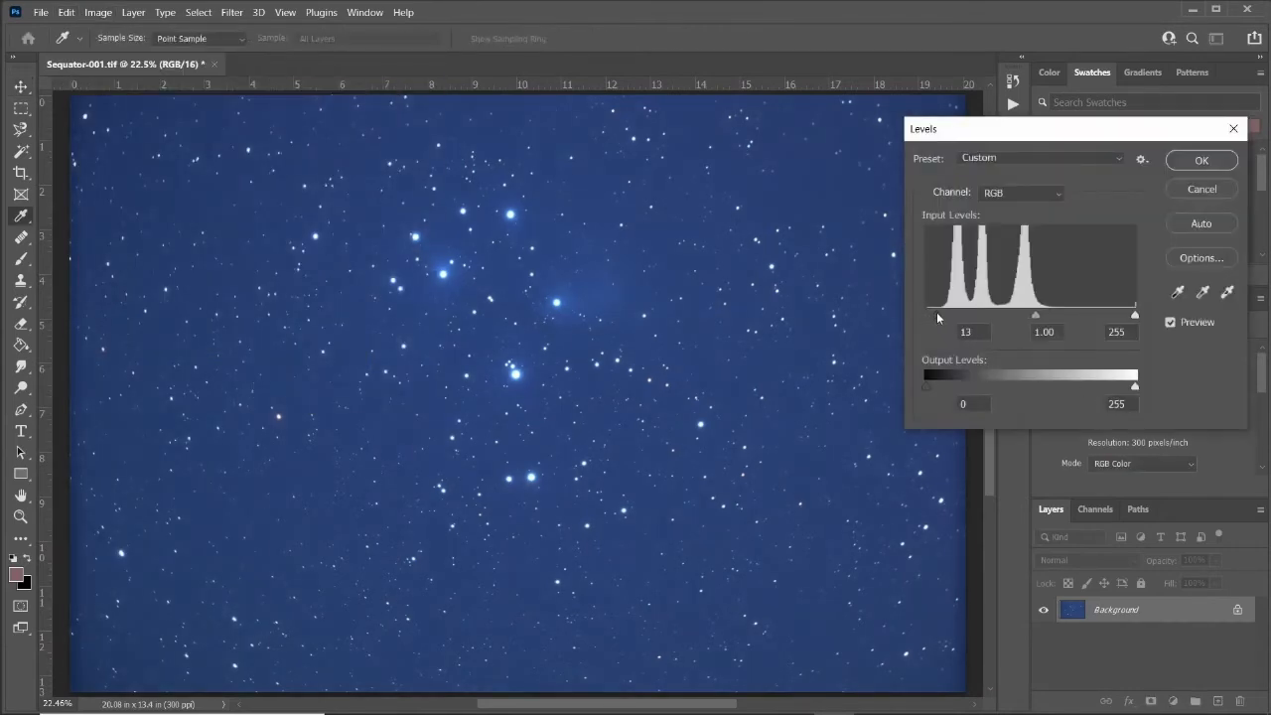
mouse_move(1138, 318)
mouse_down()
mouse_move(1112, 316)
mouse_move(1141, 316)
mouse_up()
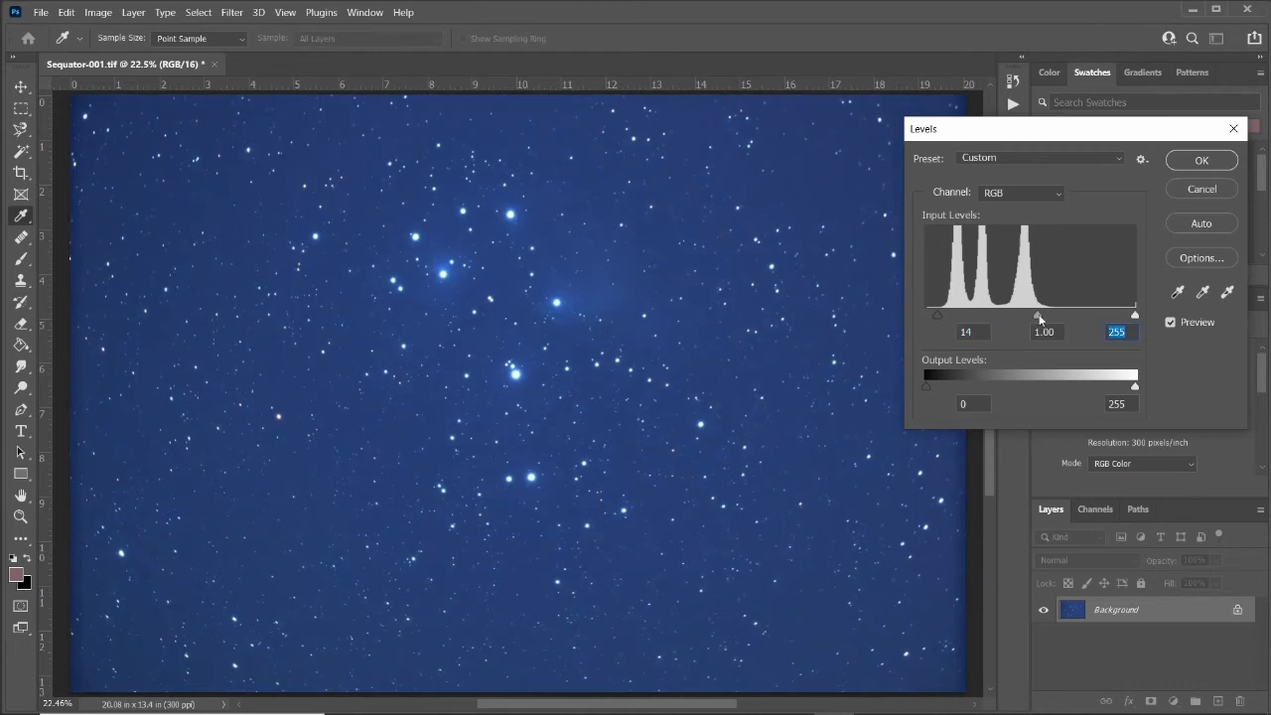
drag(1039, 317, 1041, 318)
drag(1136, 315, 1118, 317)
click(1171, 323)
click(1171, 324)
click(1202, 161)
key(v)
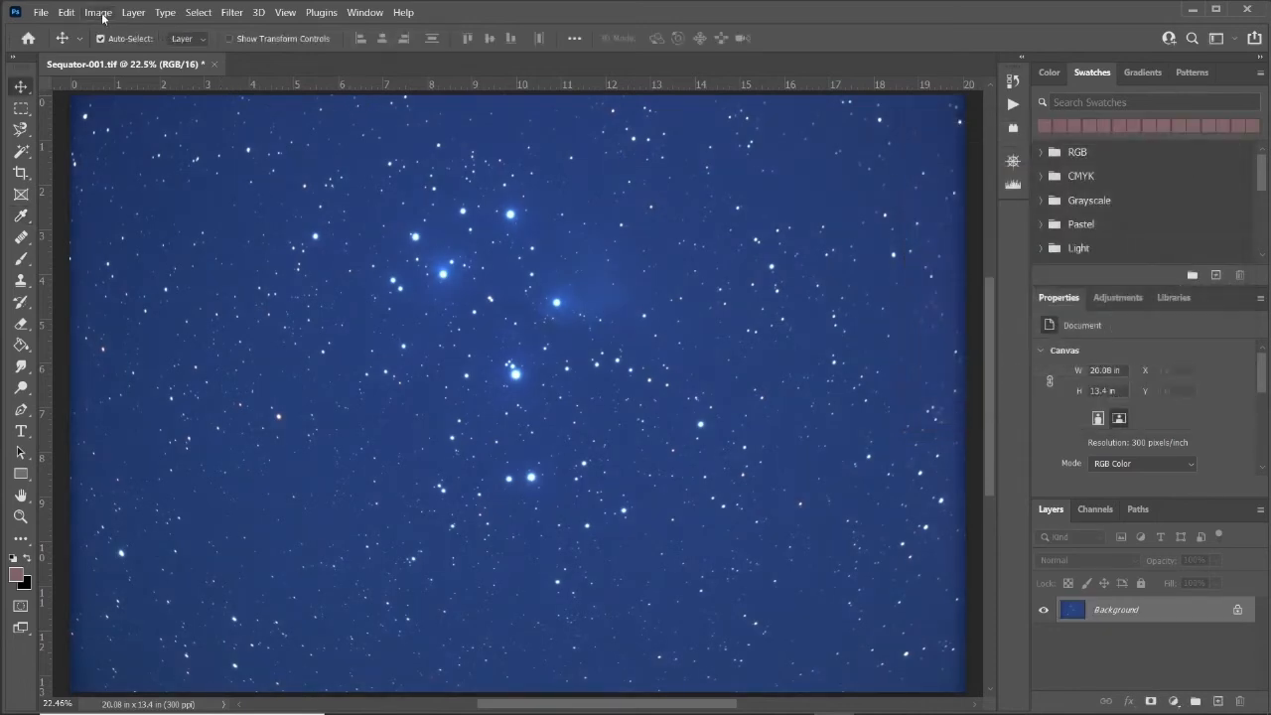
Open the AstroFlat Pro filter on the Sequator image and set Smoothness to 30.
click(111, 13)
mouse_move(232, 13)
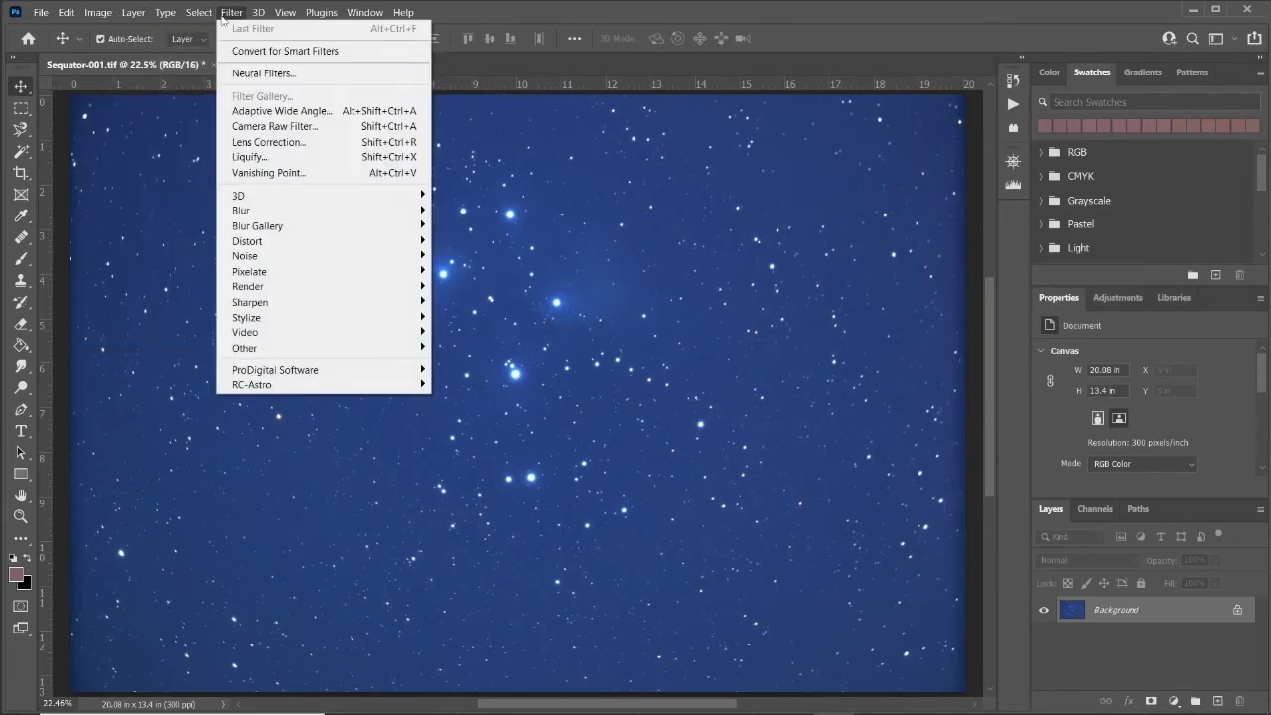
mouse_move(291, 373)
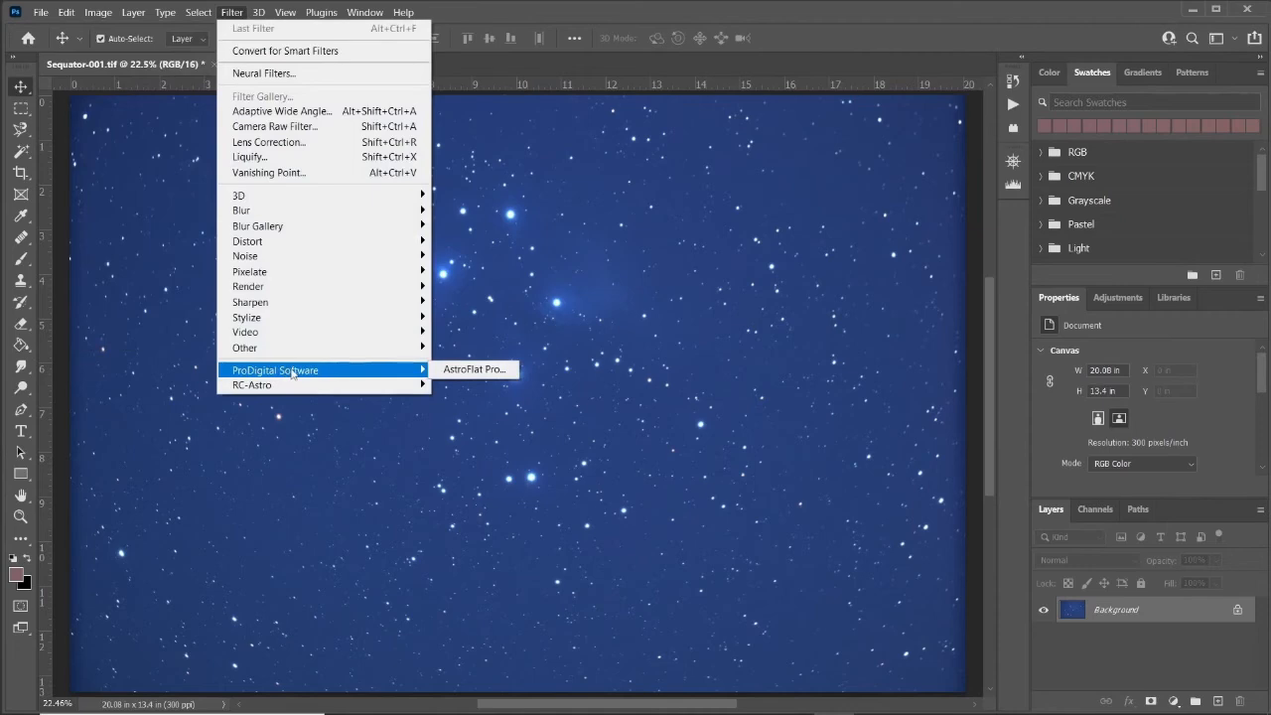
click(495, 369)
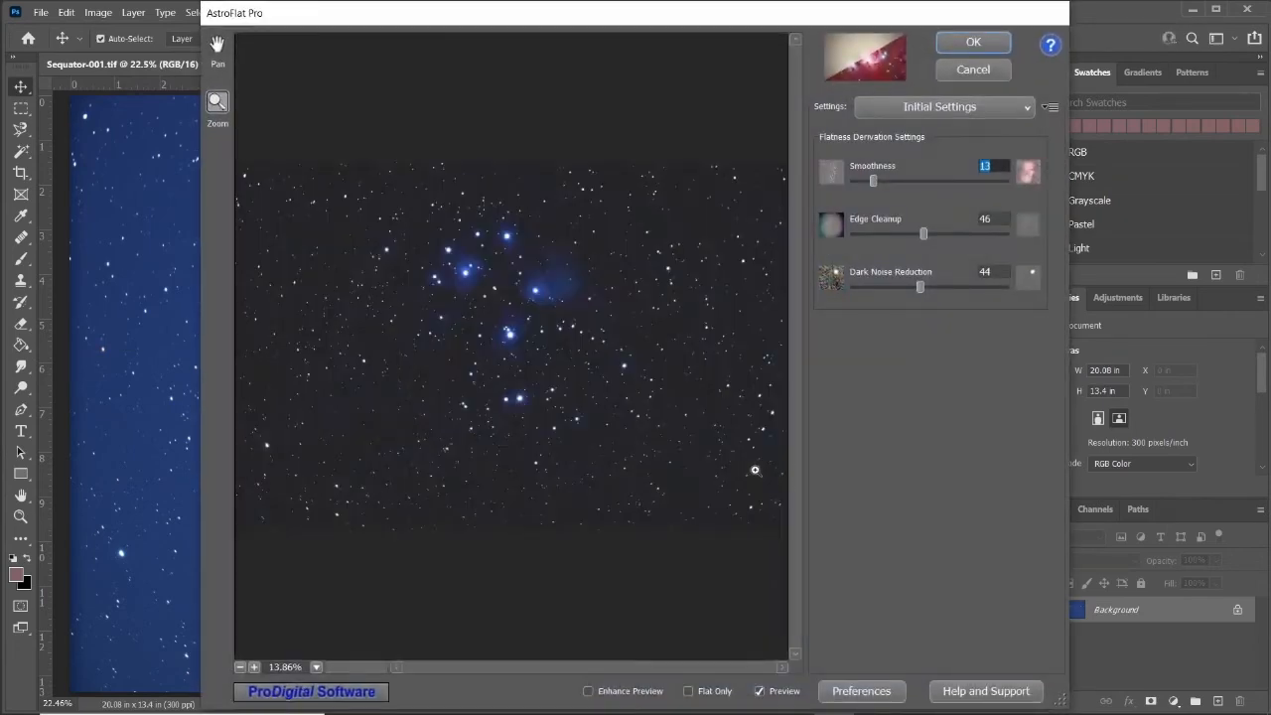
click(521, 293)
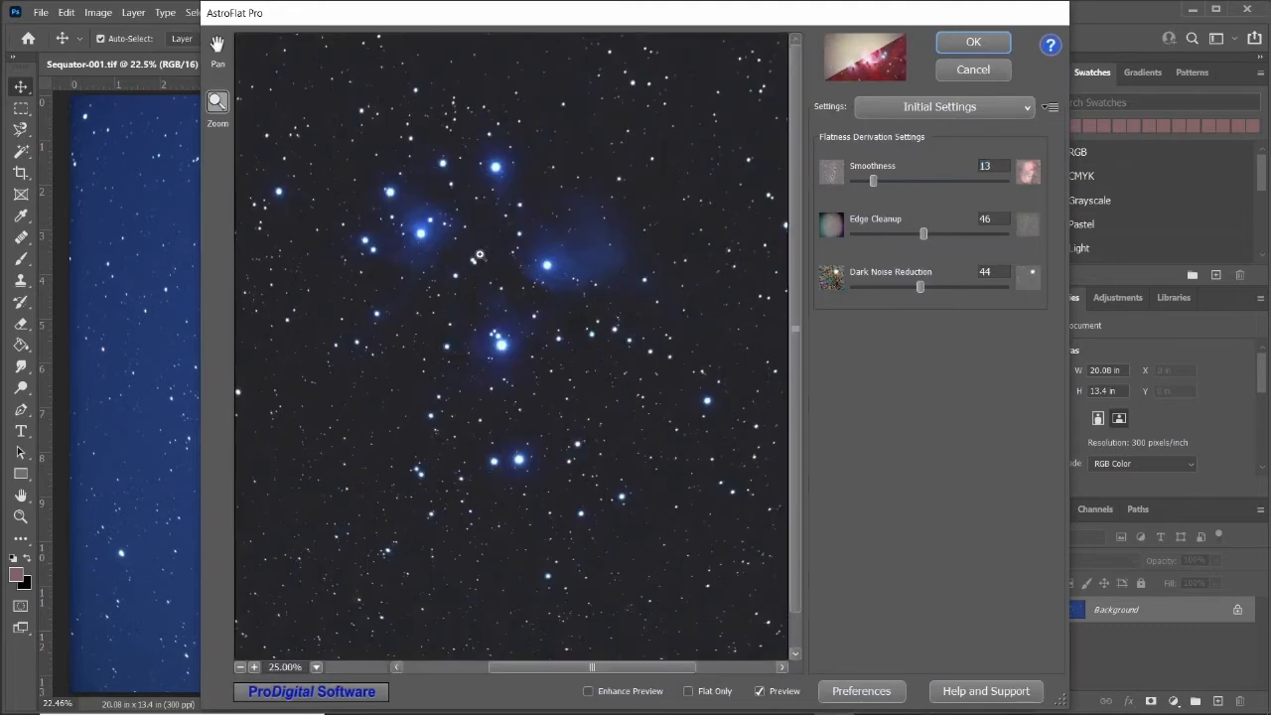
click(479, 255)
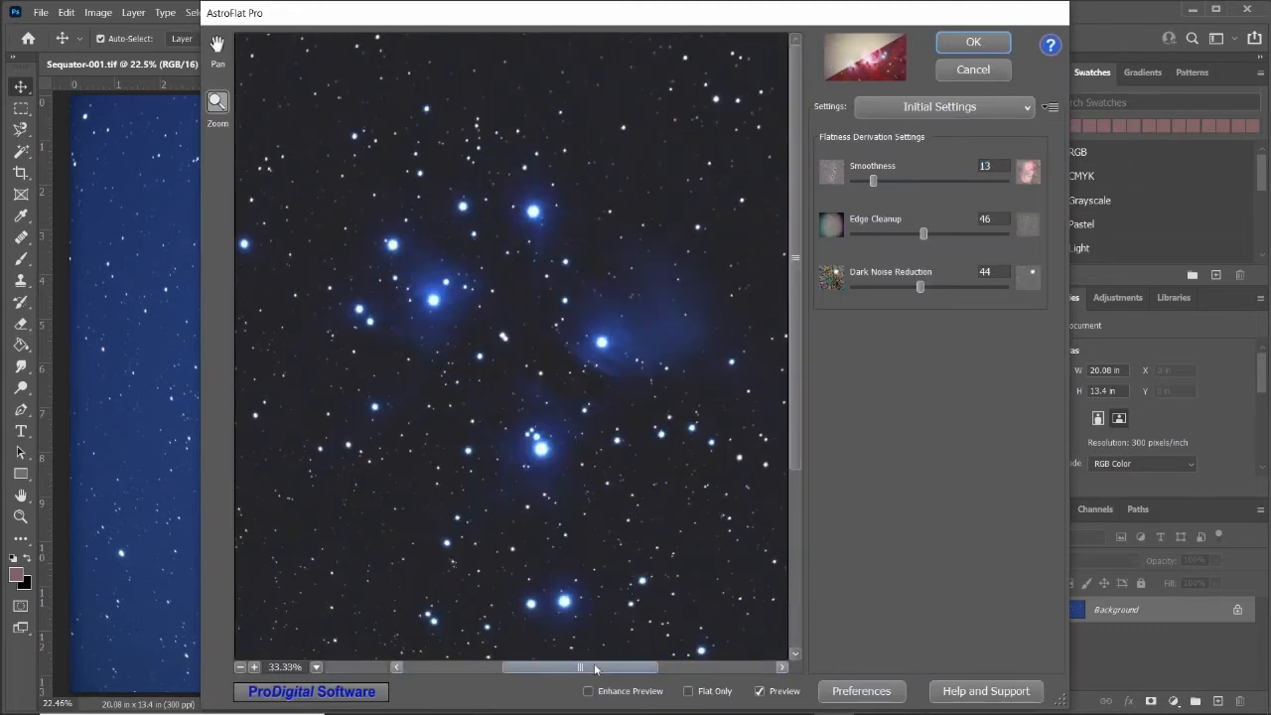
drag(596, 669, 606, 668)
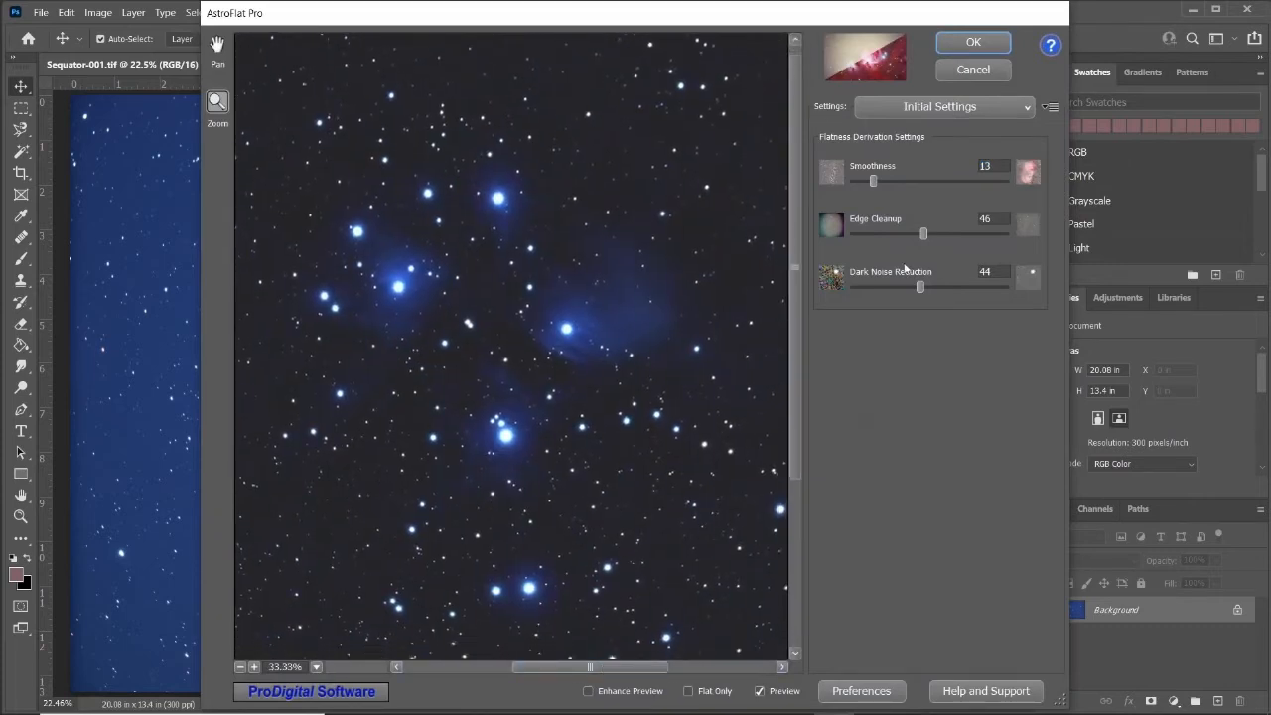
drag(874, 181, 899, 190)
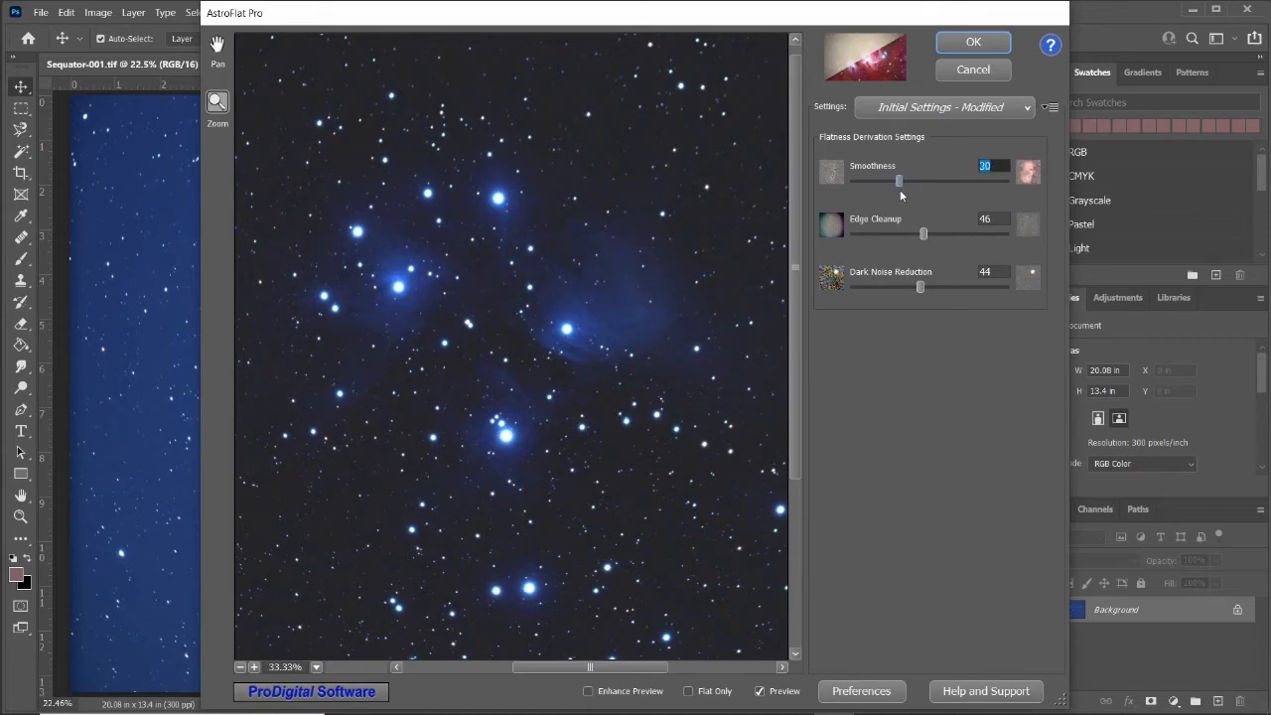
Set AstroFlat Pro's Edge Cleanup to 7.
drag(924, 236, 911, 237)
click(557, 368)
scroll(557, 368, down, 4)
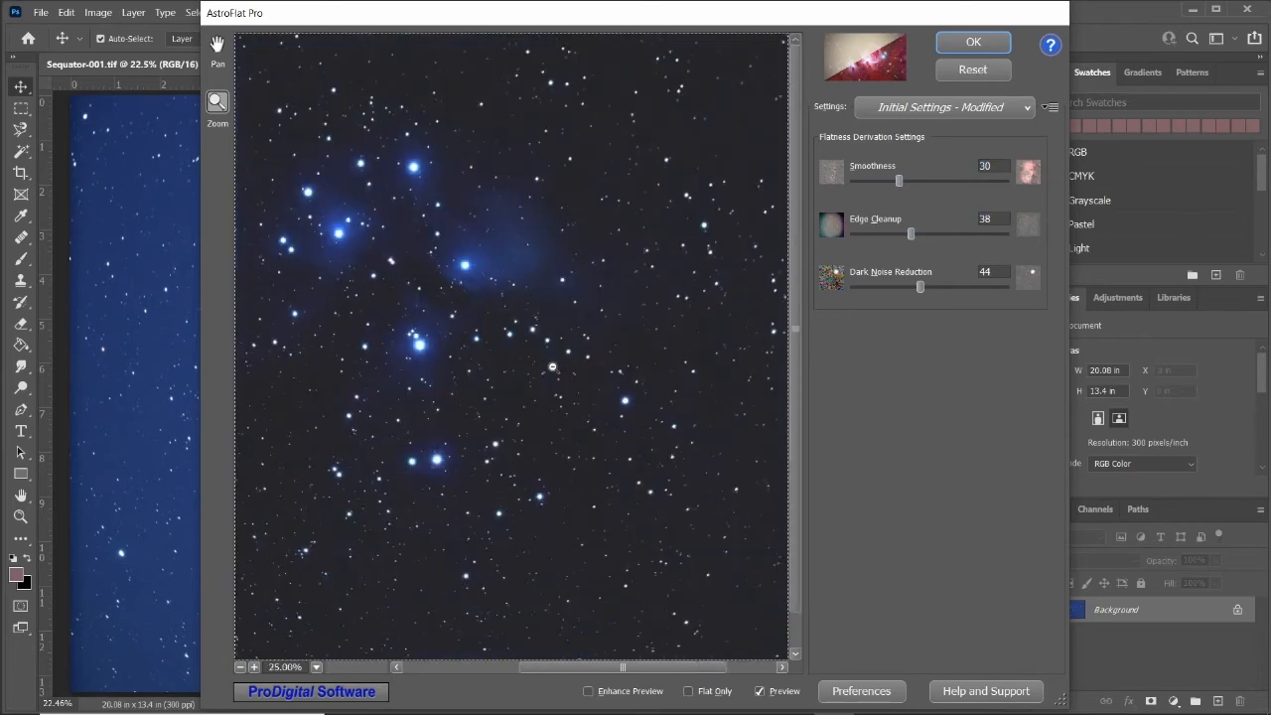
drag(915, 236, 864, 233)
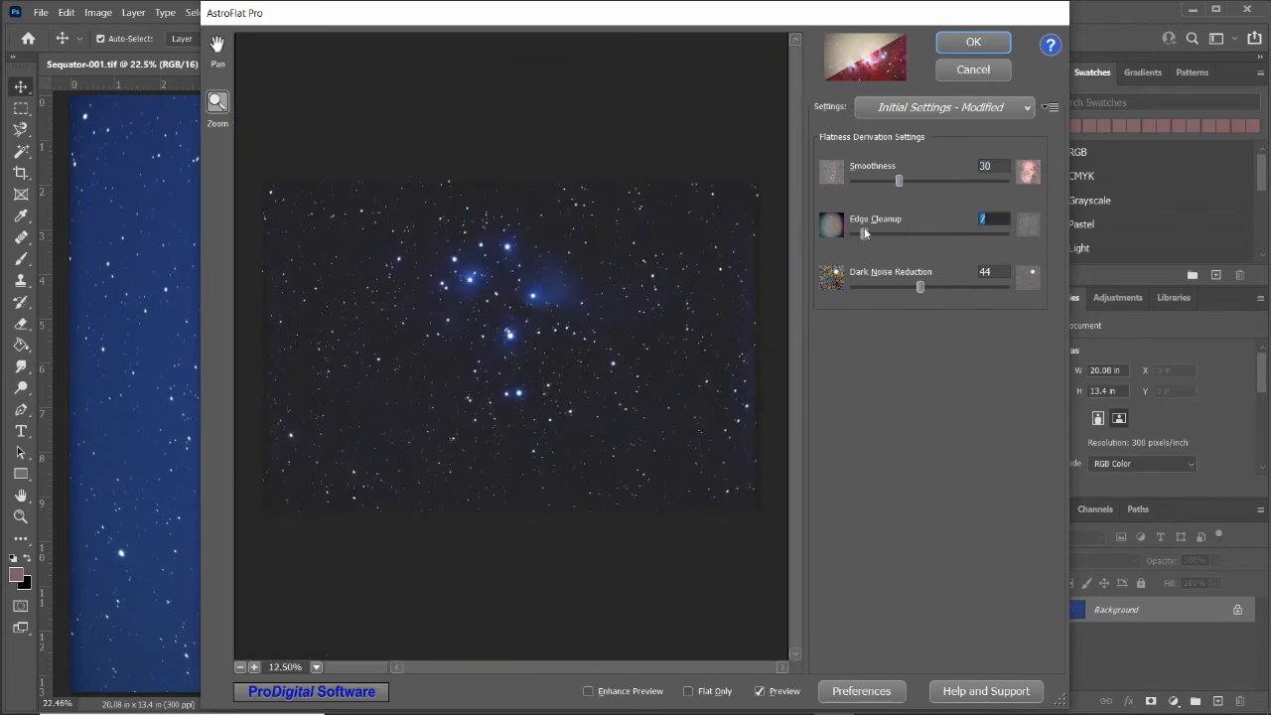
Set Dark Noise Reduction to 43 and apply the AstroFlat Pro filter.
click(503, 306)
click(557, 266)
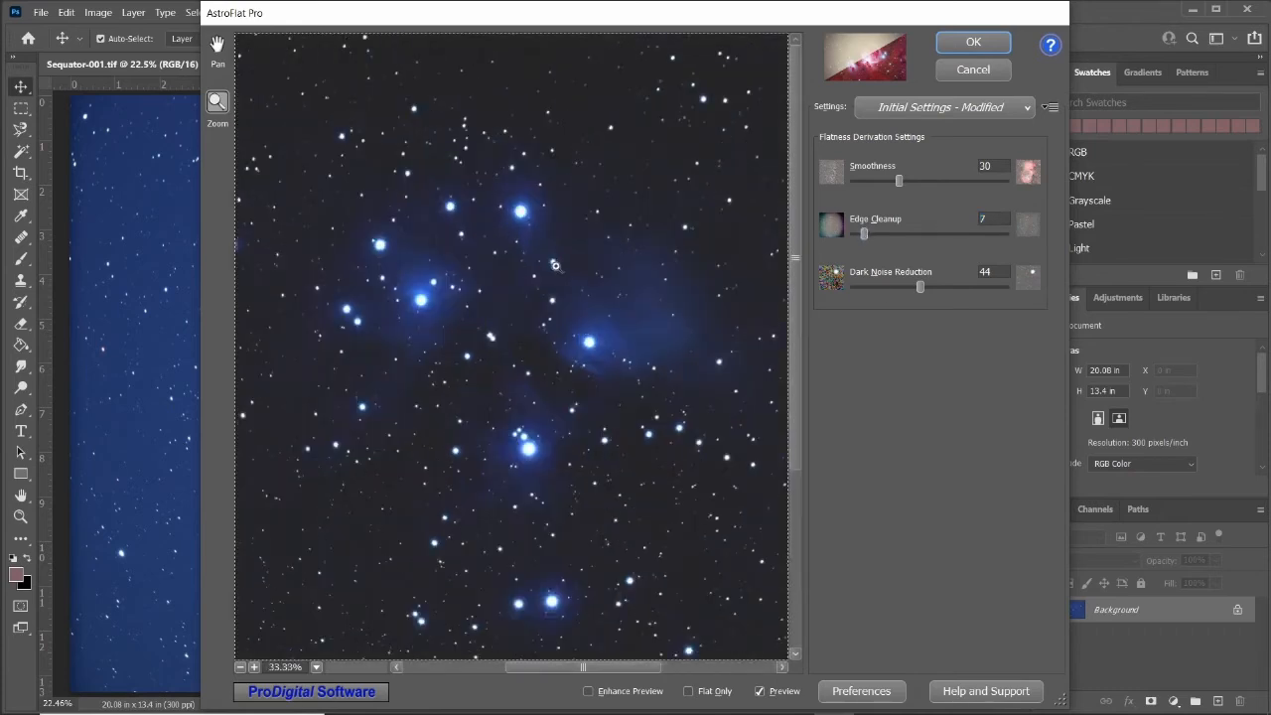
click(574, 352)
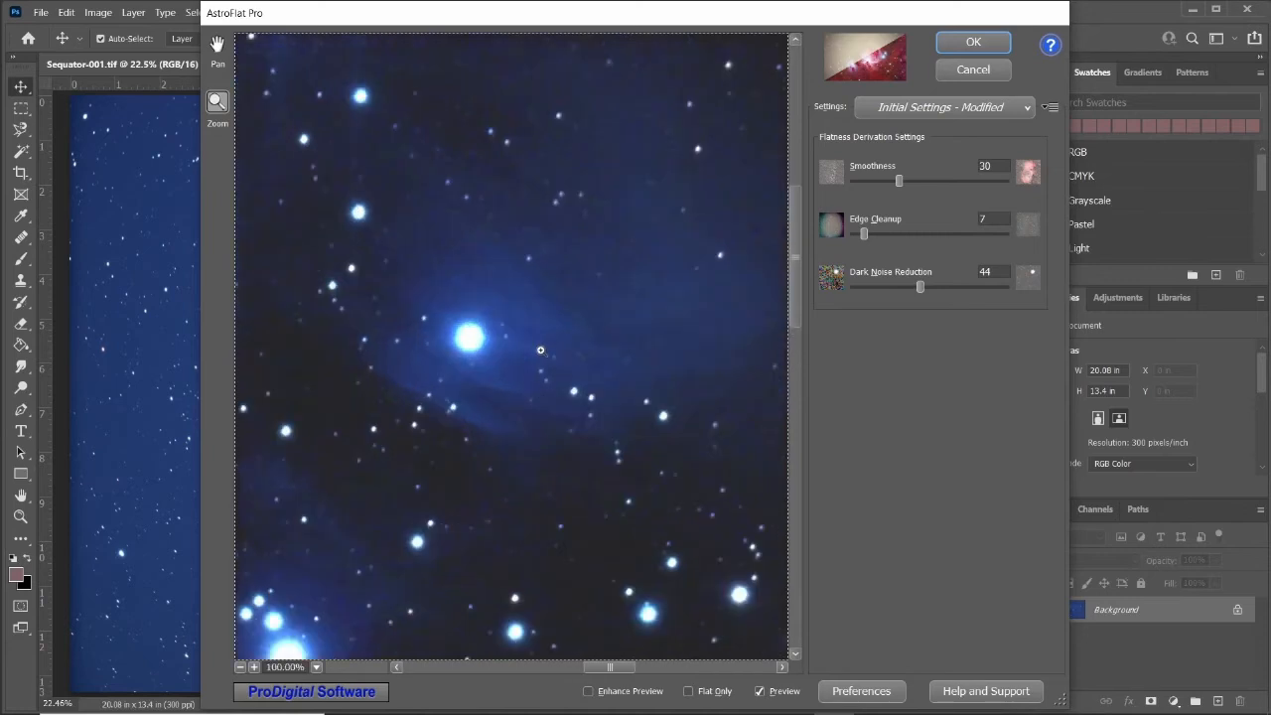
mouse_move(924, 288)
mouse_down()
mouse_move(851, 286)
mouse_move(974, 284)
mouse_move(903, 290)
mouse_move(921, 286)
mouse_up()
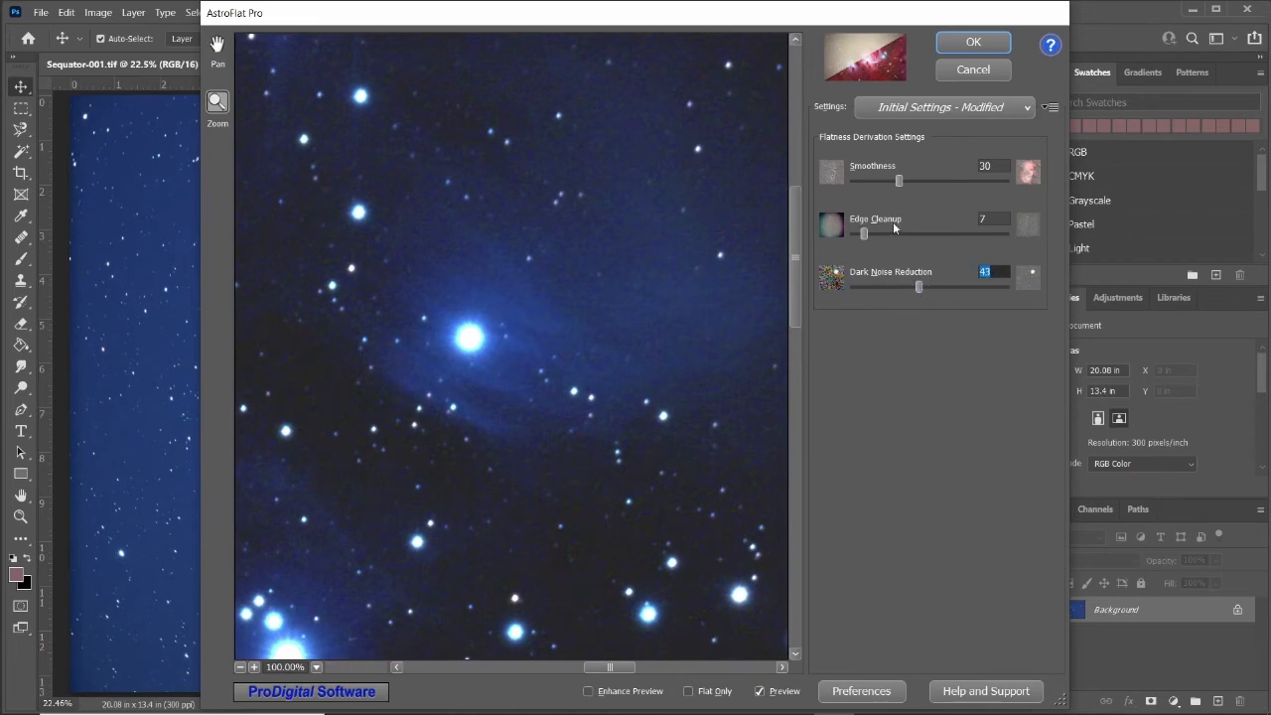
click(972, 44)
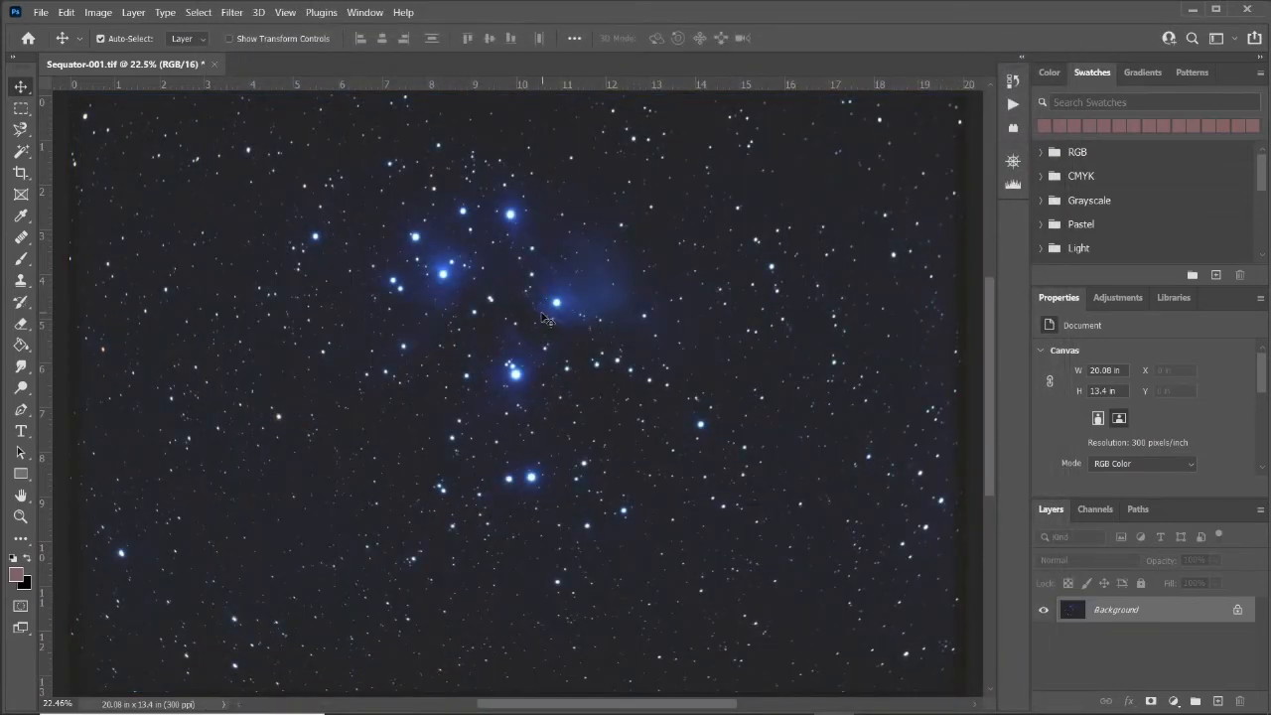
Apply Shadows/Highlights to the Sequator image with Shadows Amount 17, Highlights Amount 0 and Midtone -41.
click(103, 13)
mouse_move(112, 55)
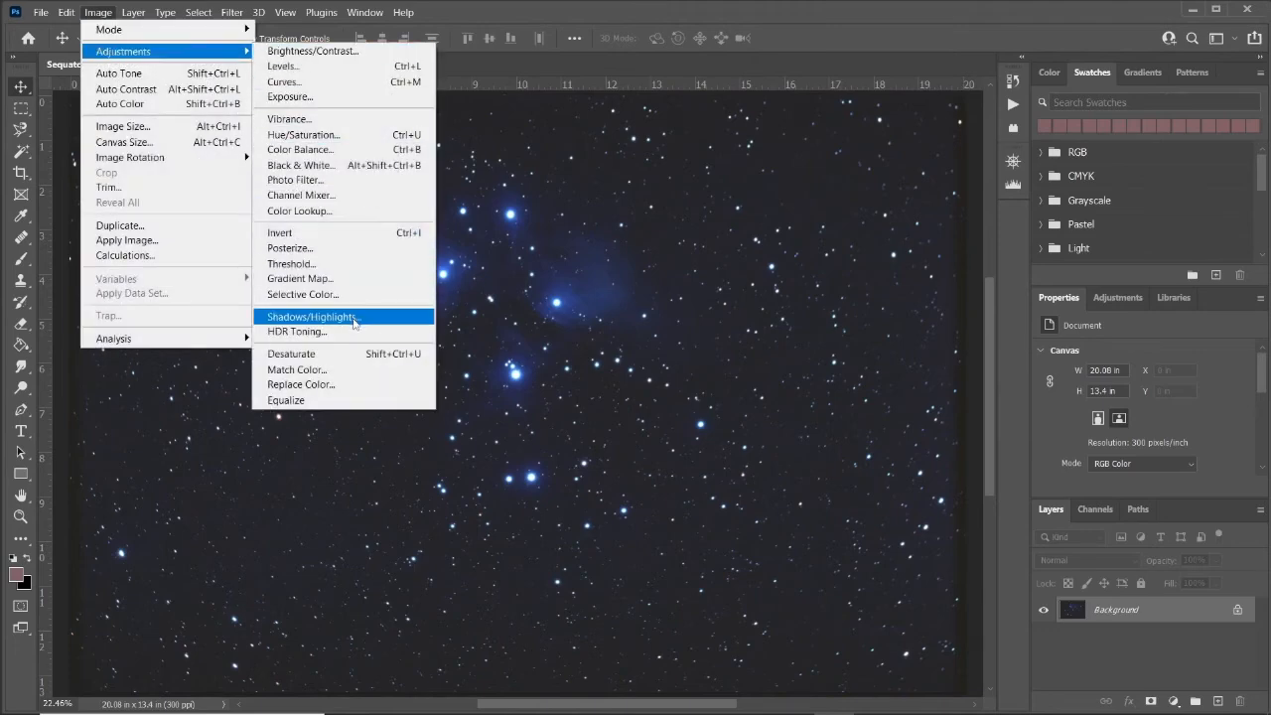
click(355, 316)
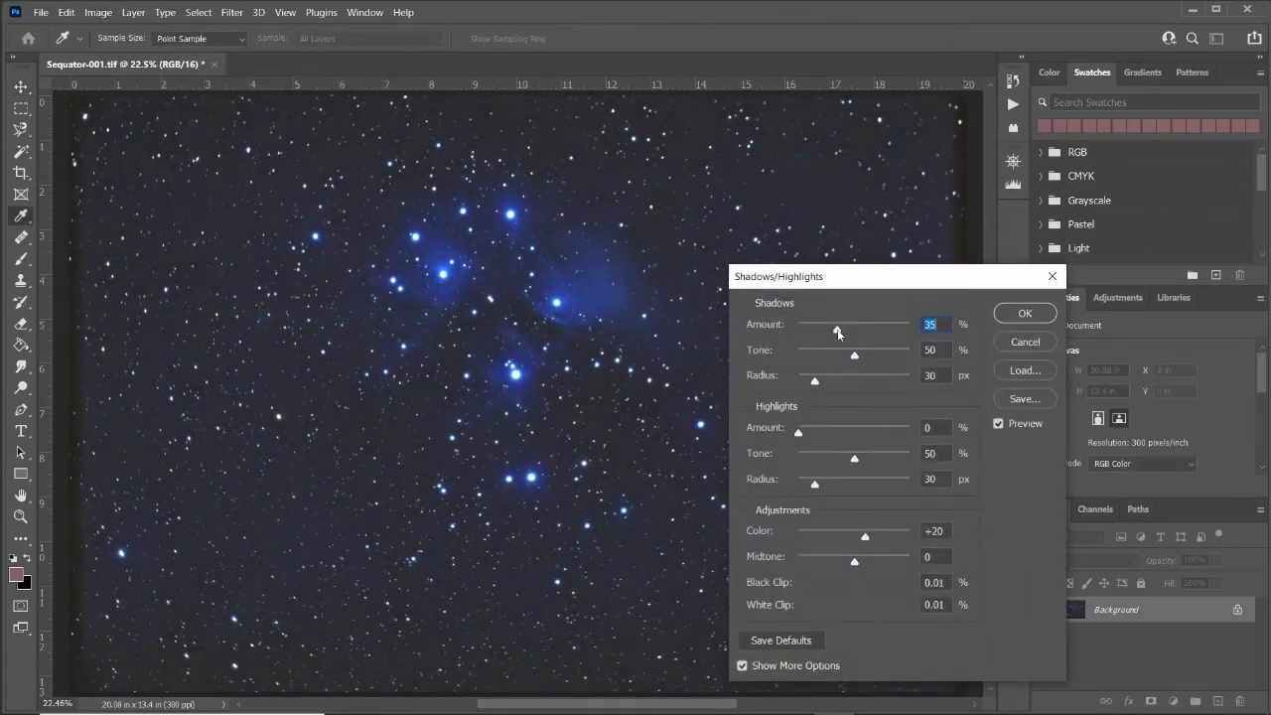
mouse_move(840, 331)
mouse_down()
mouse_move(794, 326)
mouse_move(818, 329)
mouse_up()
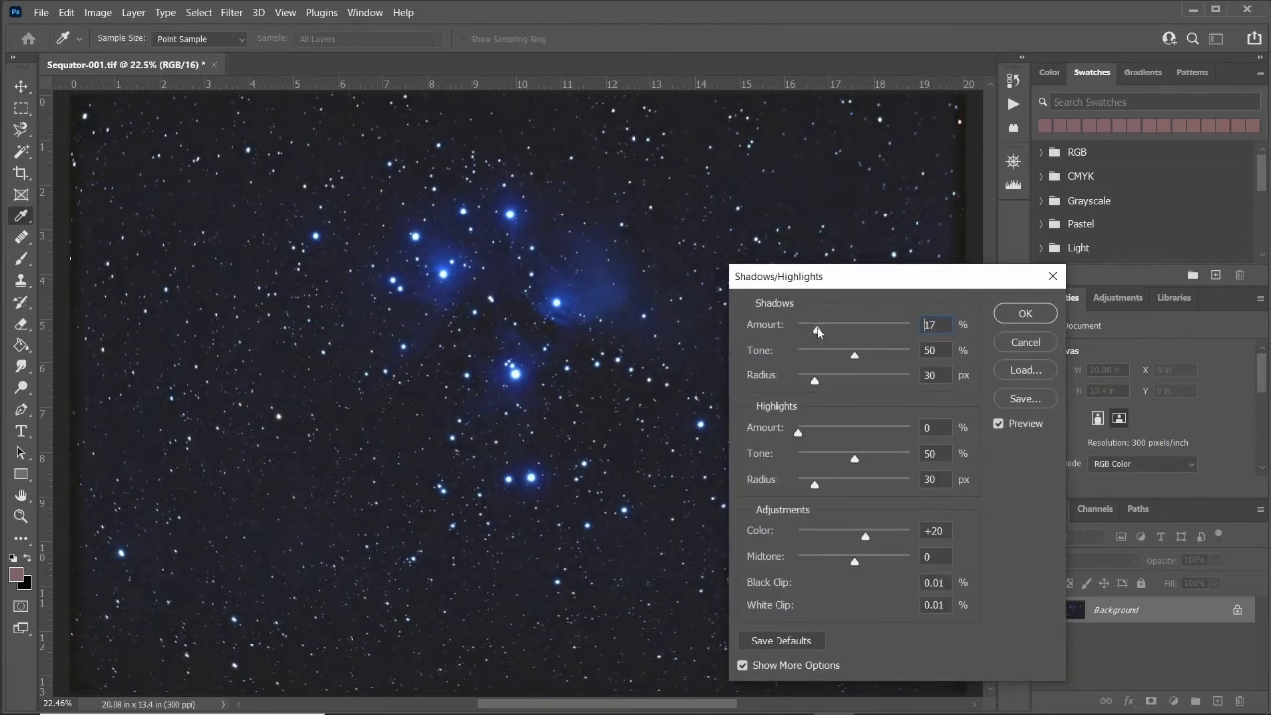
click(797, 433)
drag(856, 562, 832, 559)
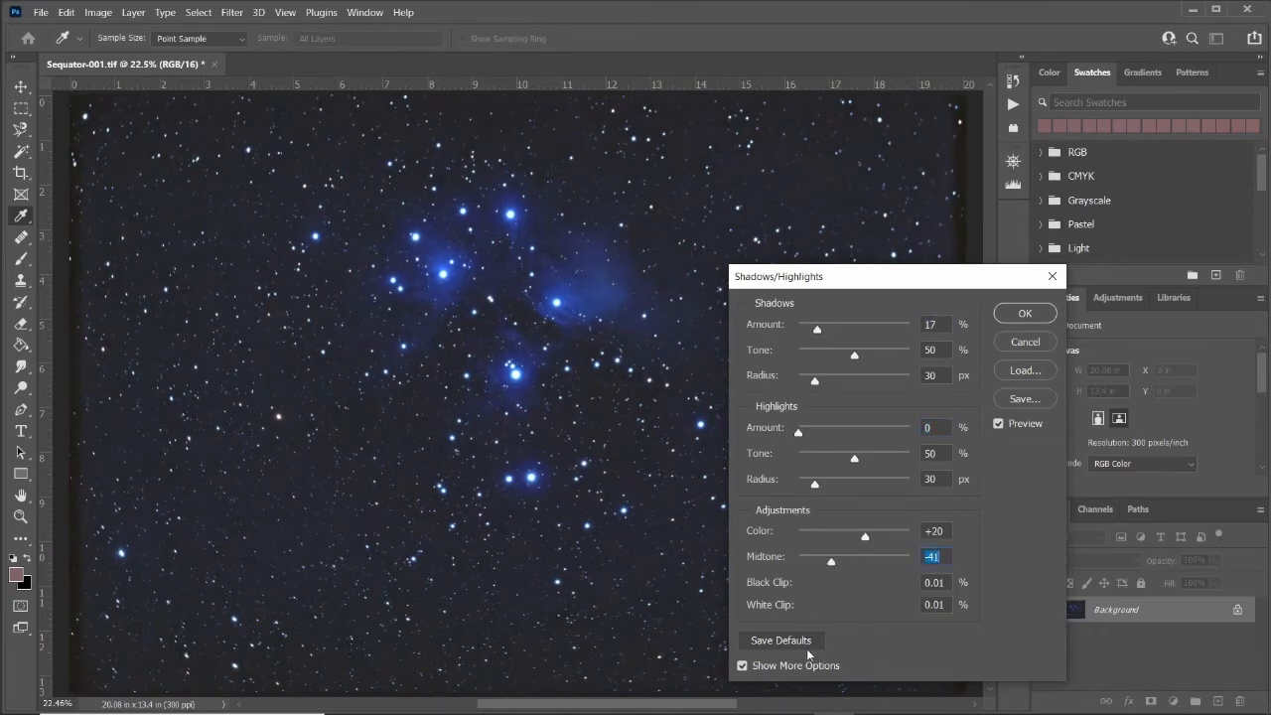
click(999, 423)
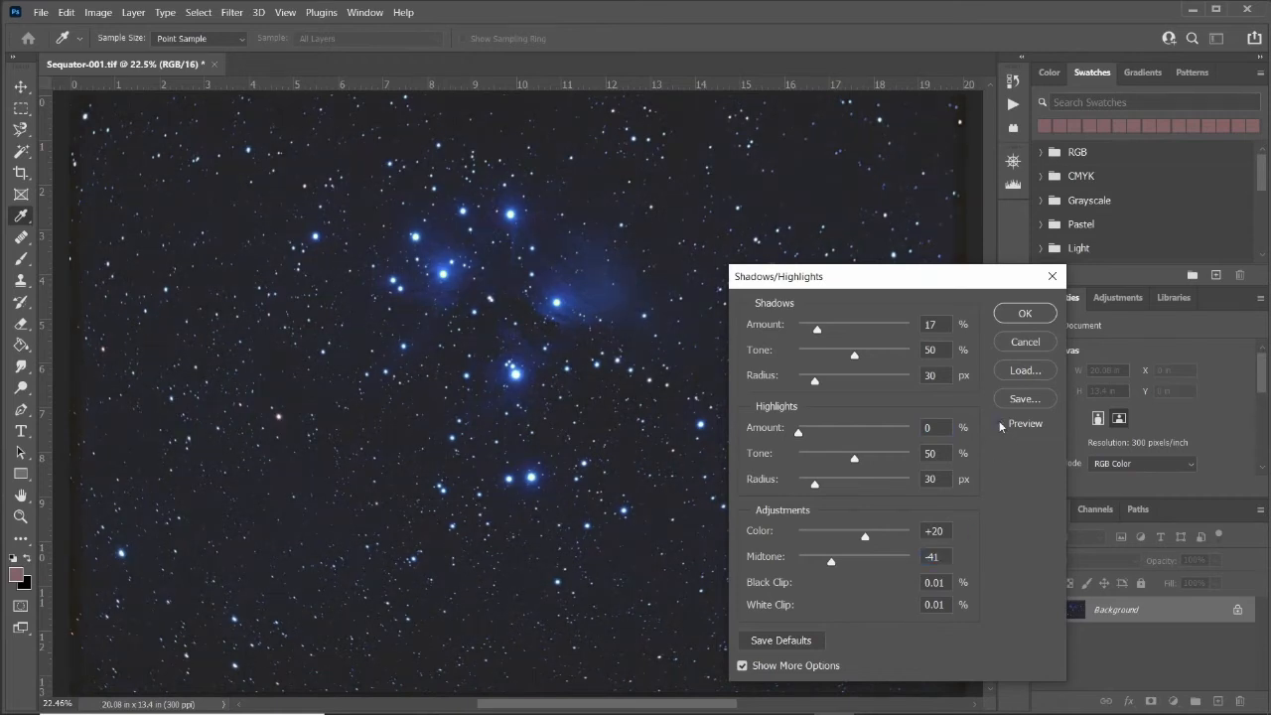
click(999, 424)
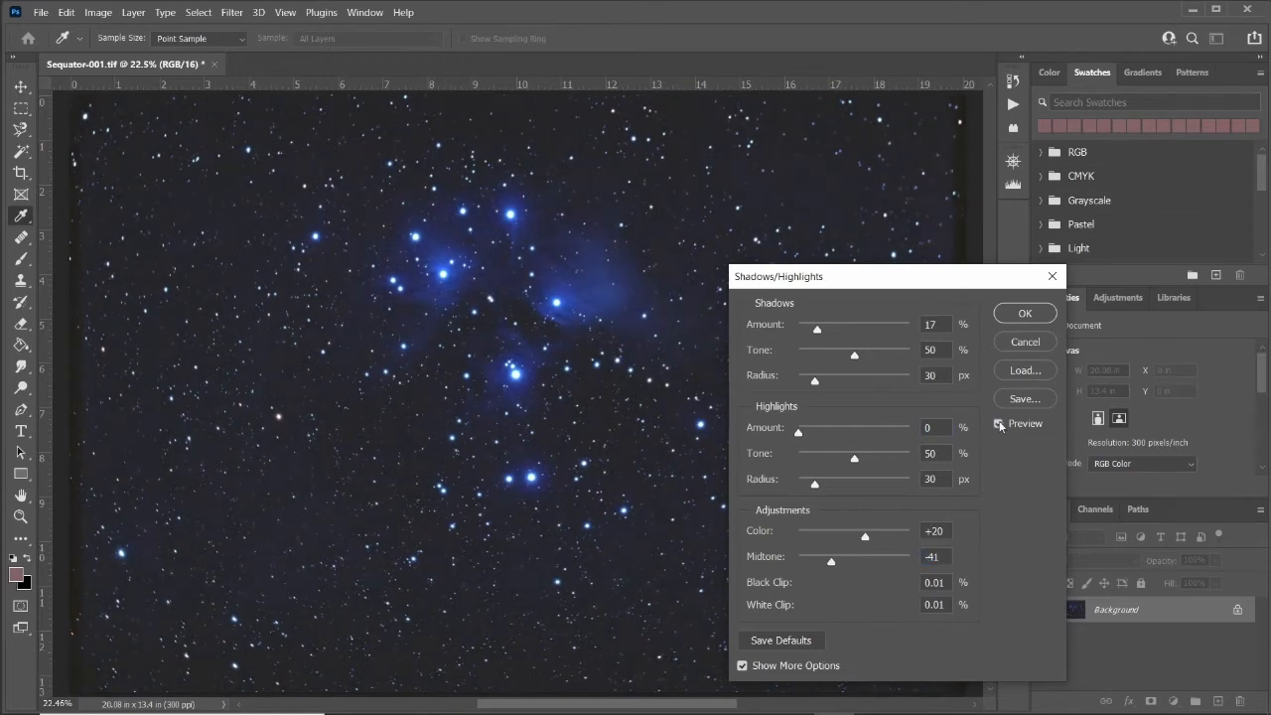
click(1042, 316)
Apply an S-shaped Curves adjustment, raising a midtone point to output 191 at input 150 and lowering a shadow point to output 23 at input 30.
click(107, 18)
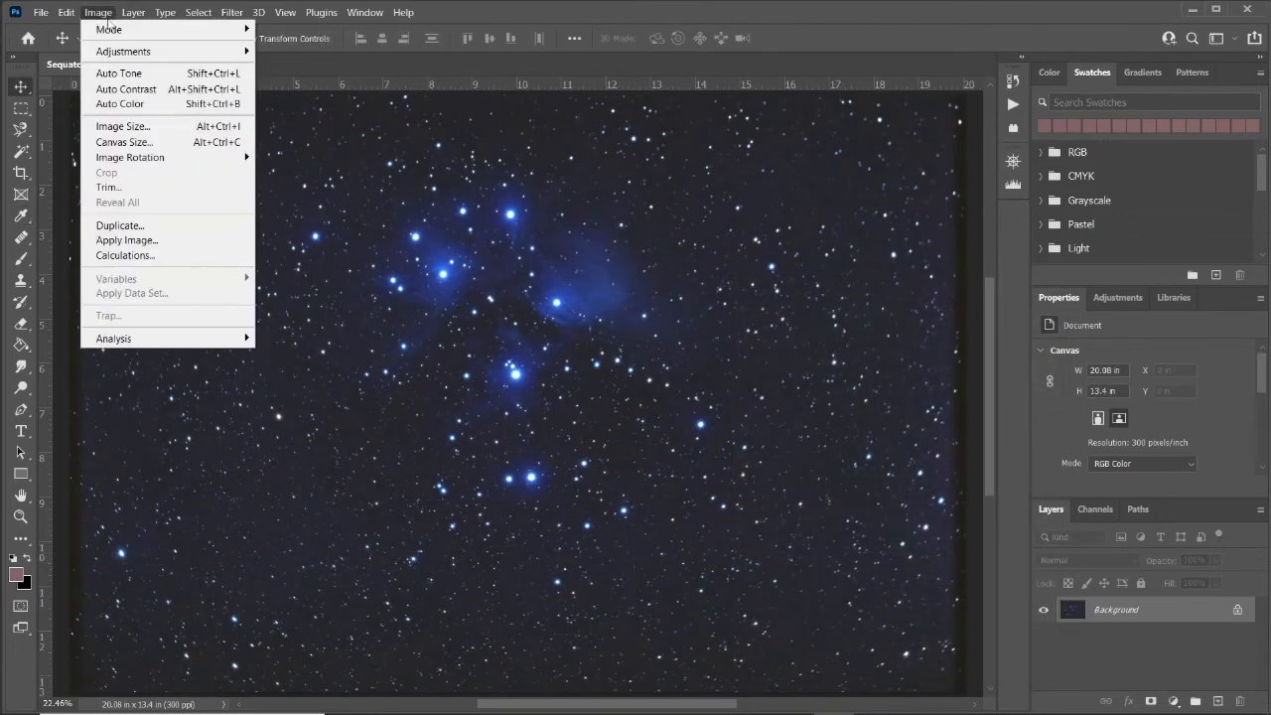
mouse_move(126, 57)
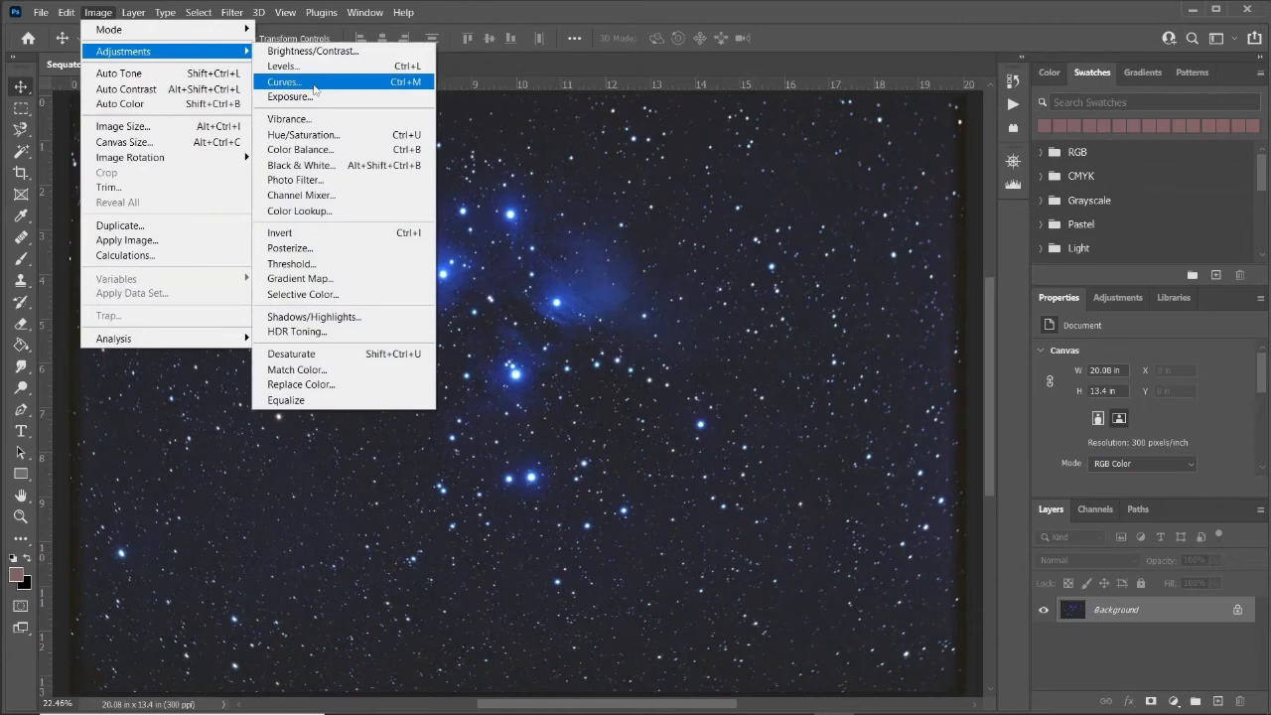
click(312, 84)
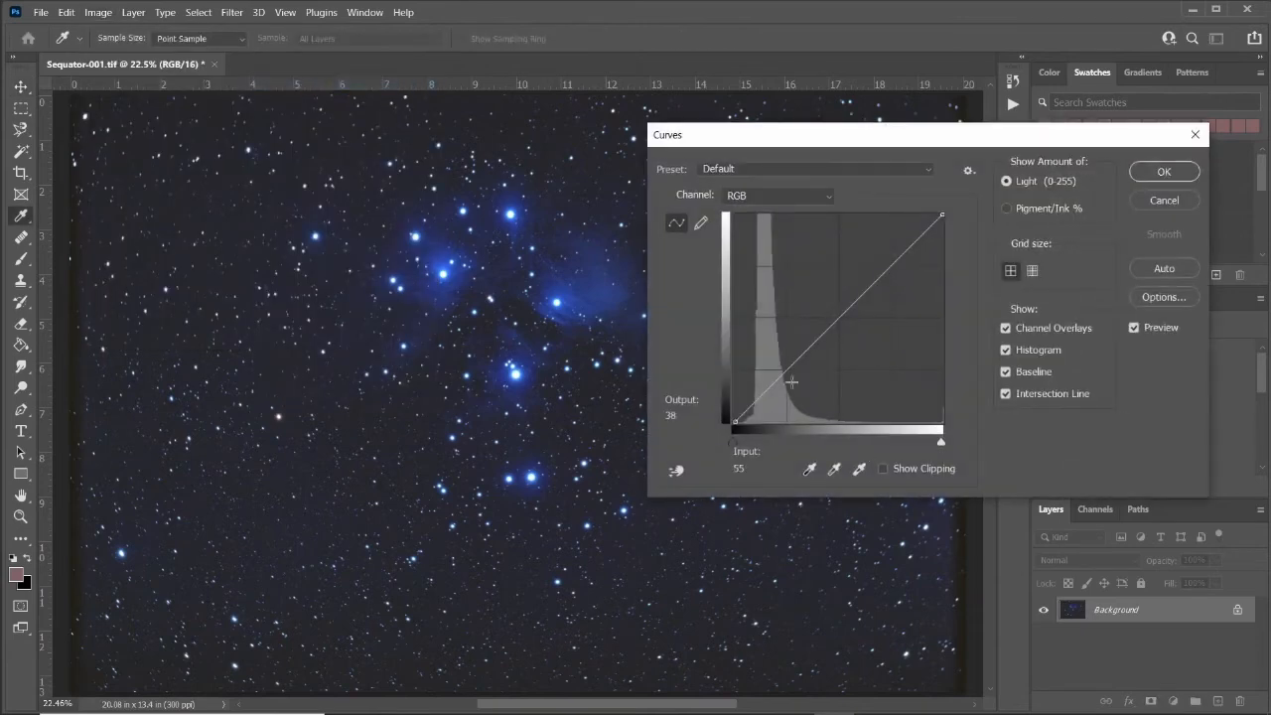
drag(857, 301, 854, 282)
drag(758, 395, 758, 404)
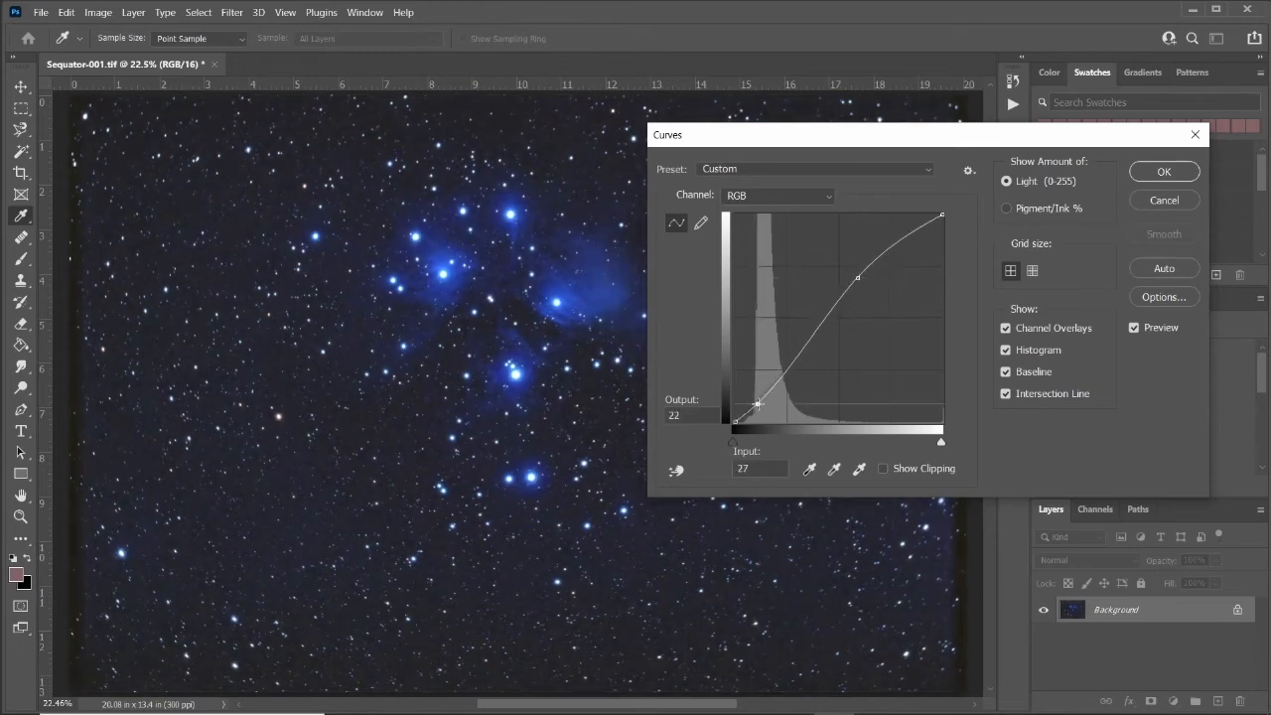
drag(858, 277, 857, 267)
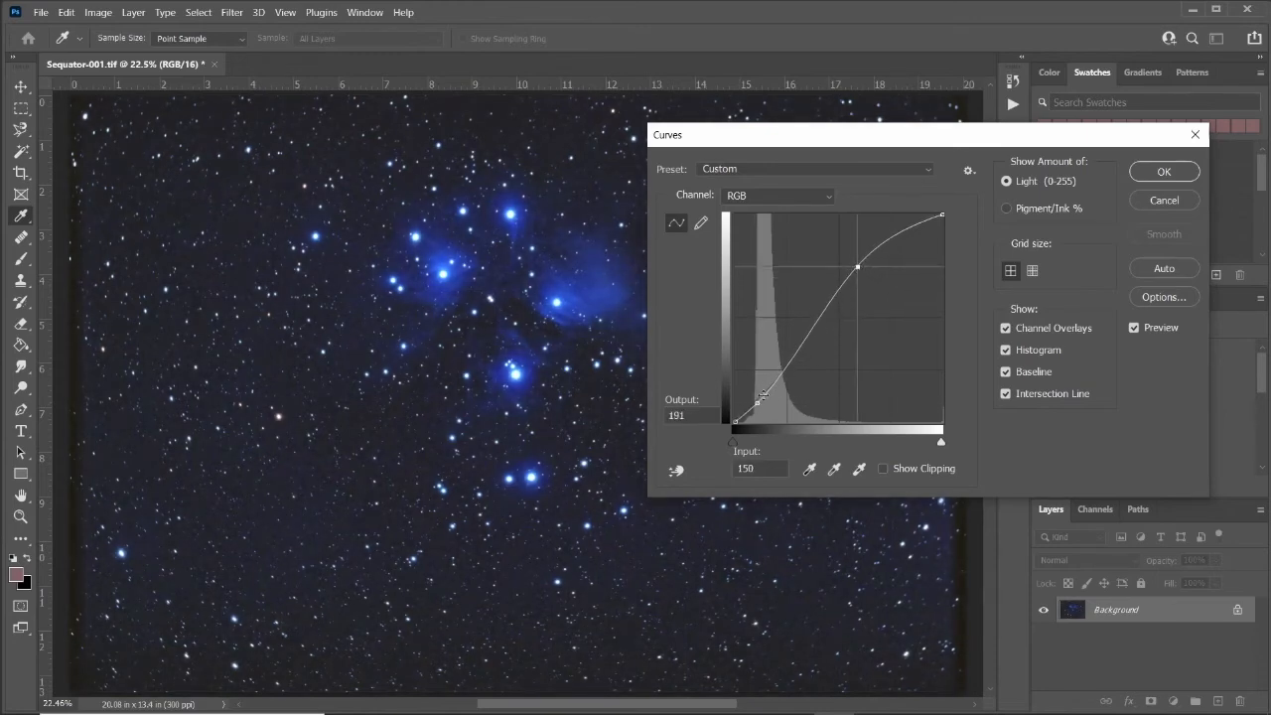
drag(758, 403, 759, 405)
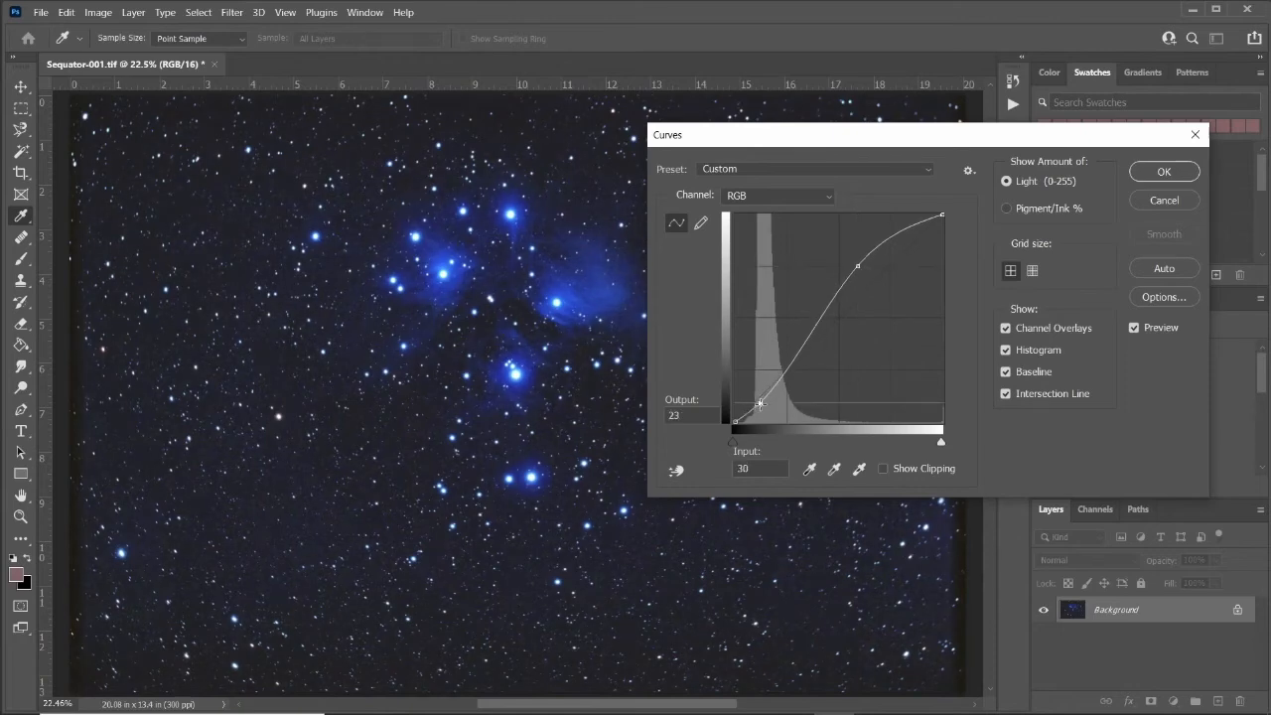
click(1164, 173)
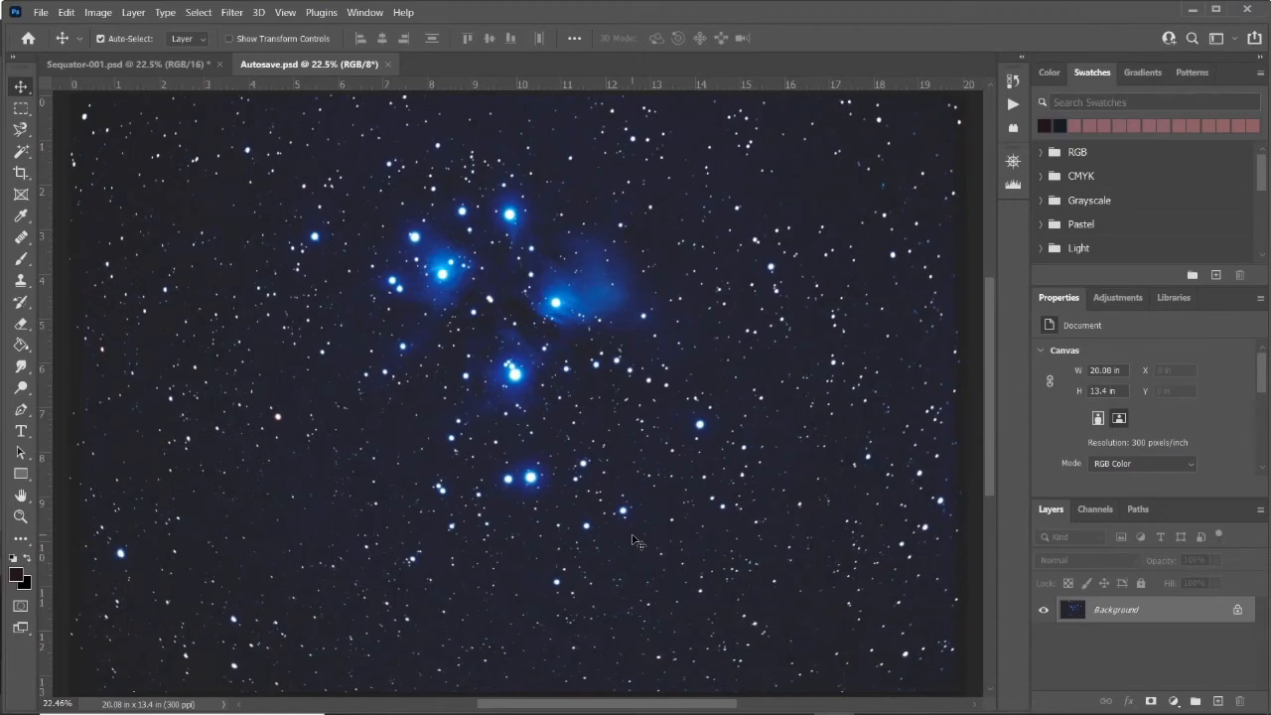
Compare the Sequator image against the Autosave image by switching between their tabs at 100% zoom.
click(148, 65)
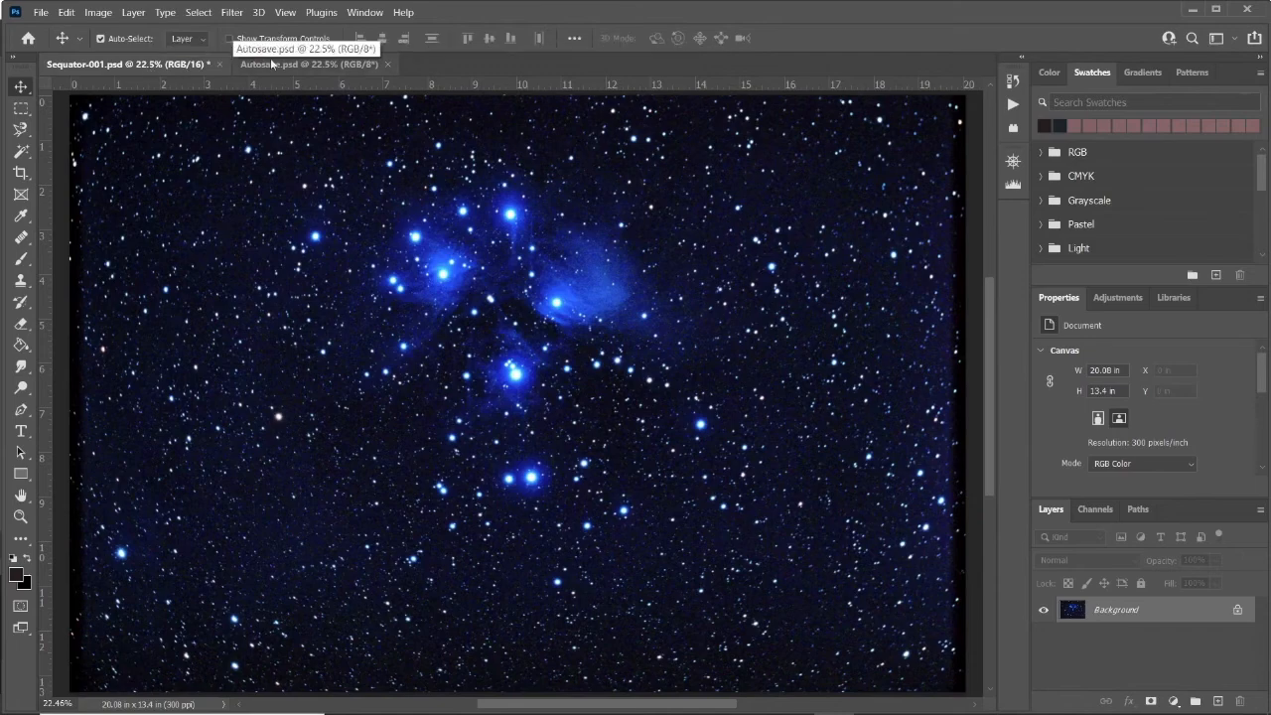
click(288, 66)
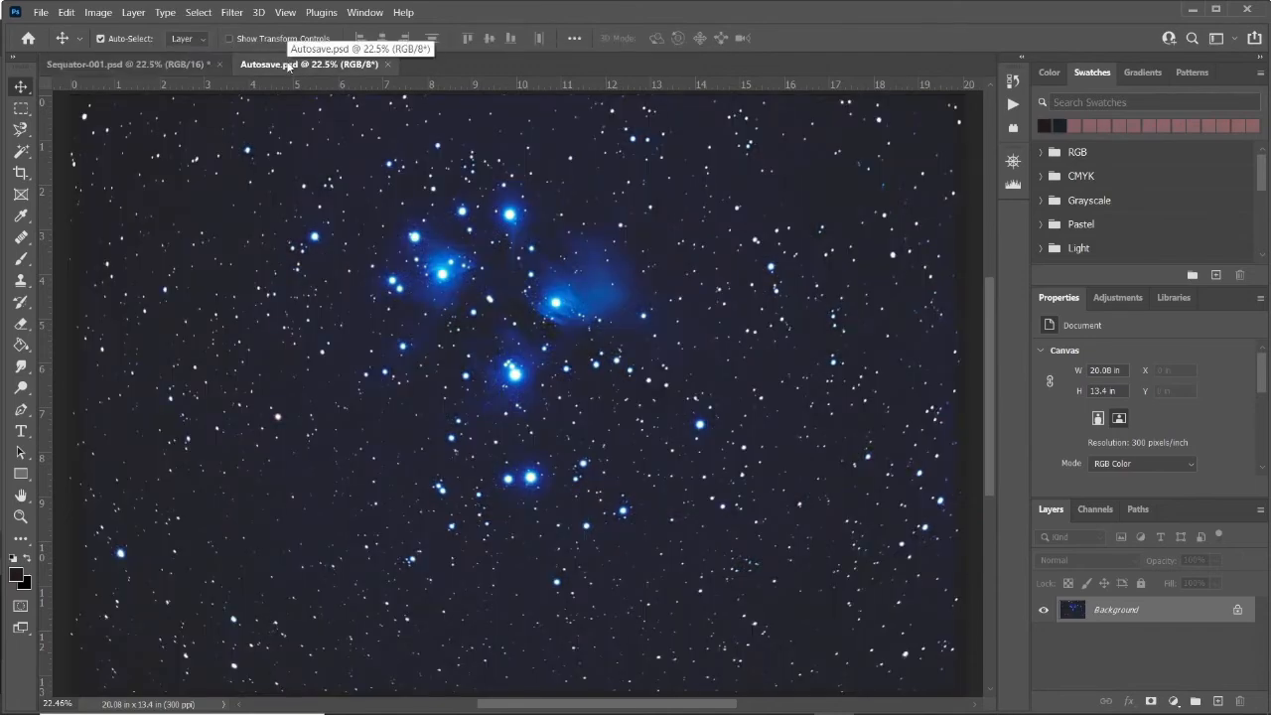
key(ctrl+1)
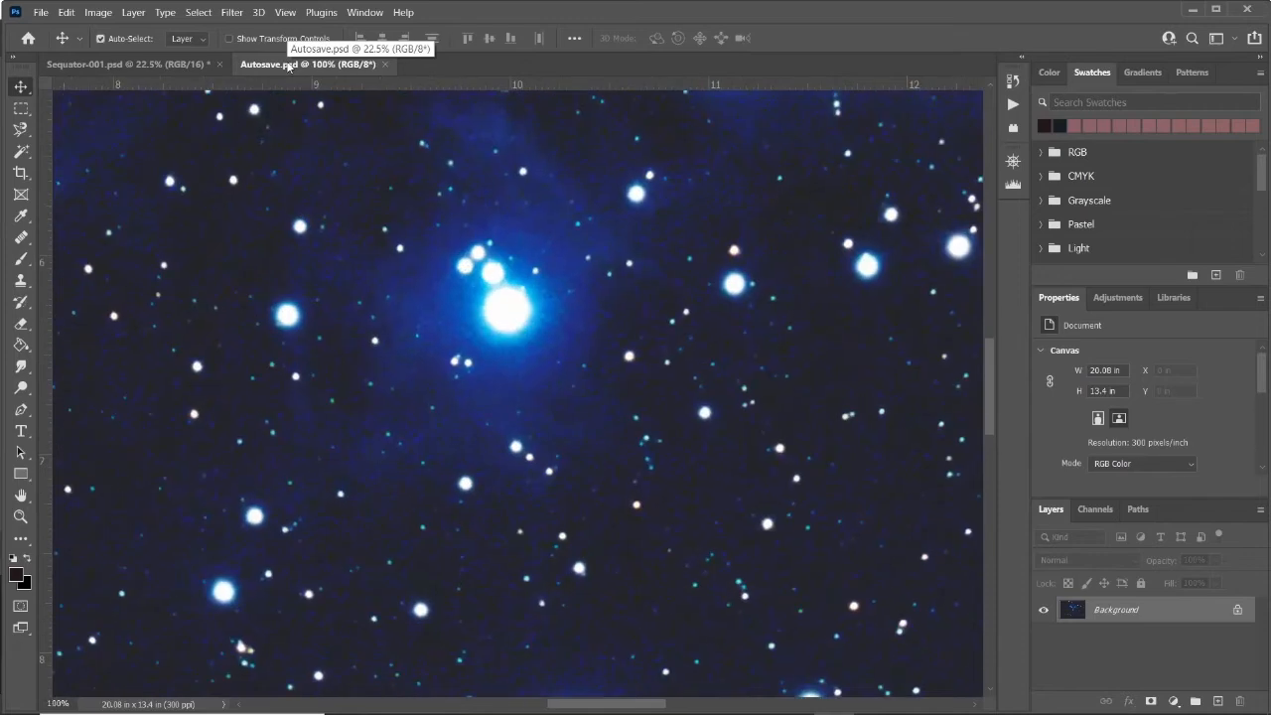
click(139, 65)
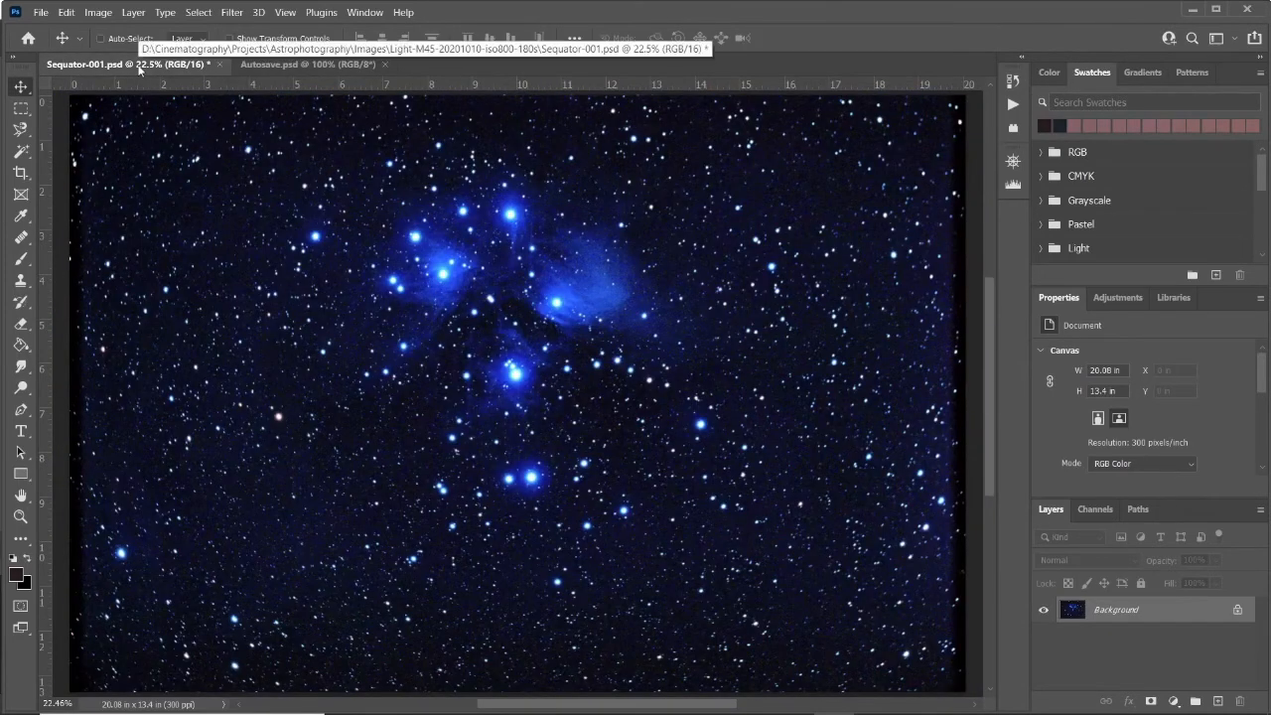
key(ctrl+1)
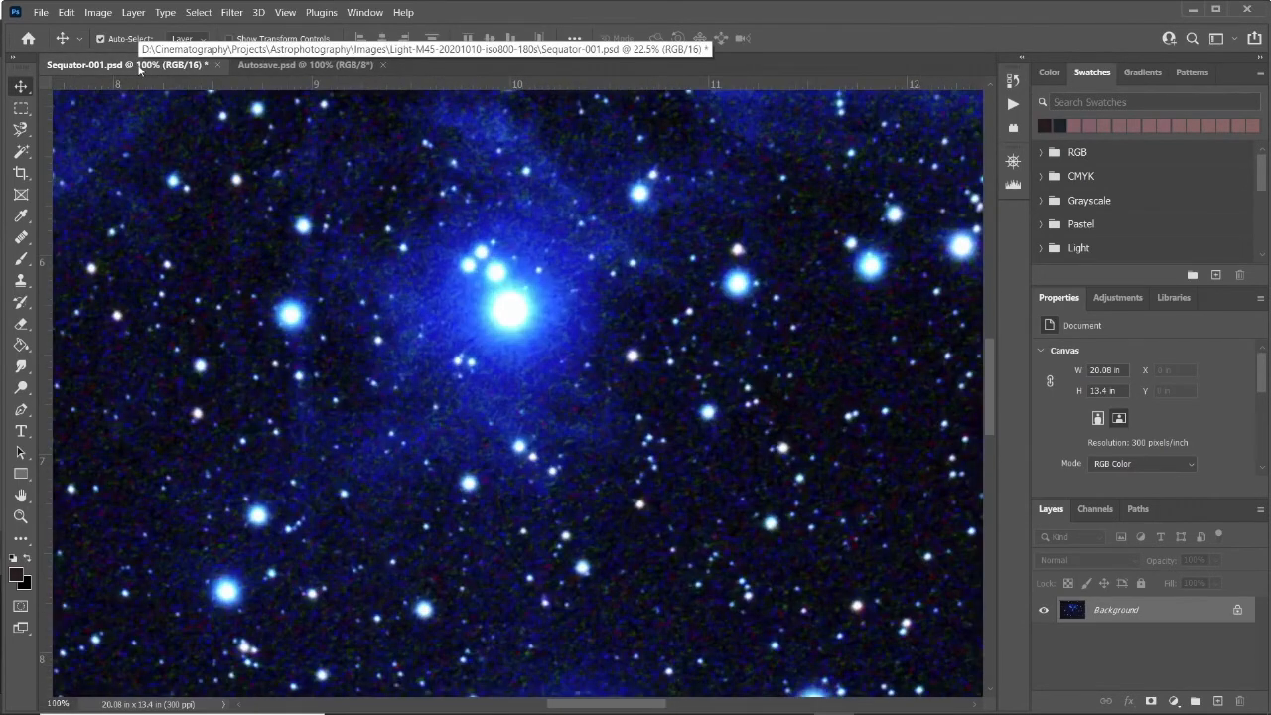
click(290, 65)
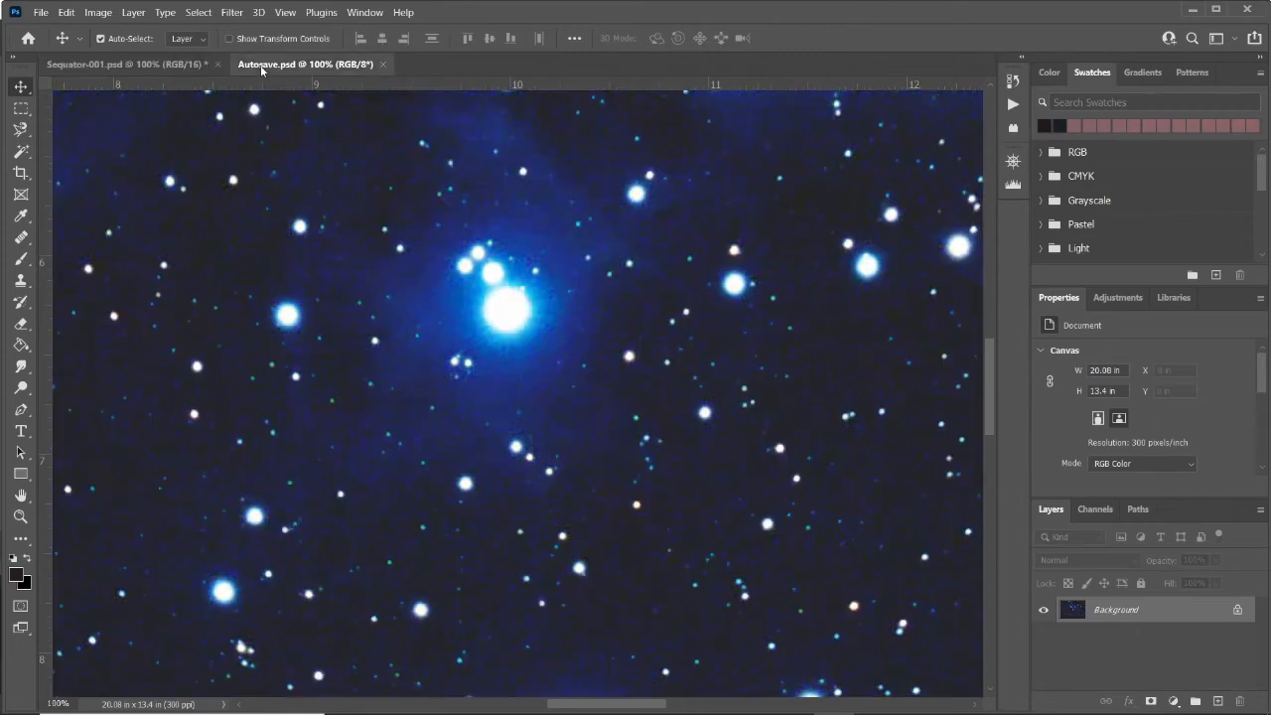
click(105, 64)
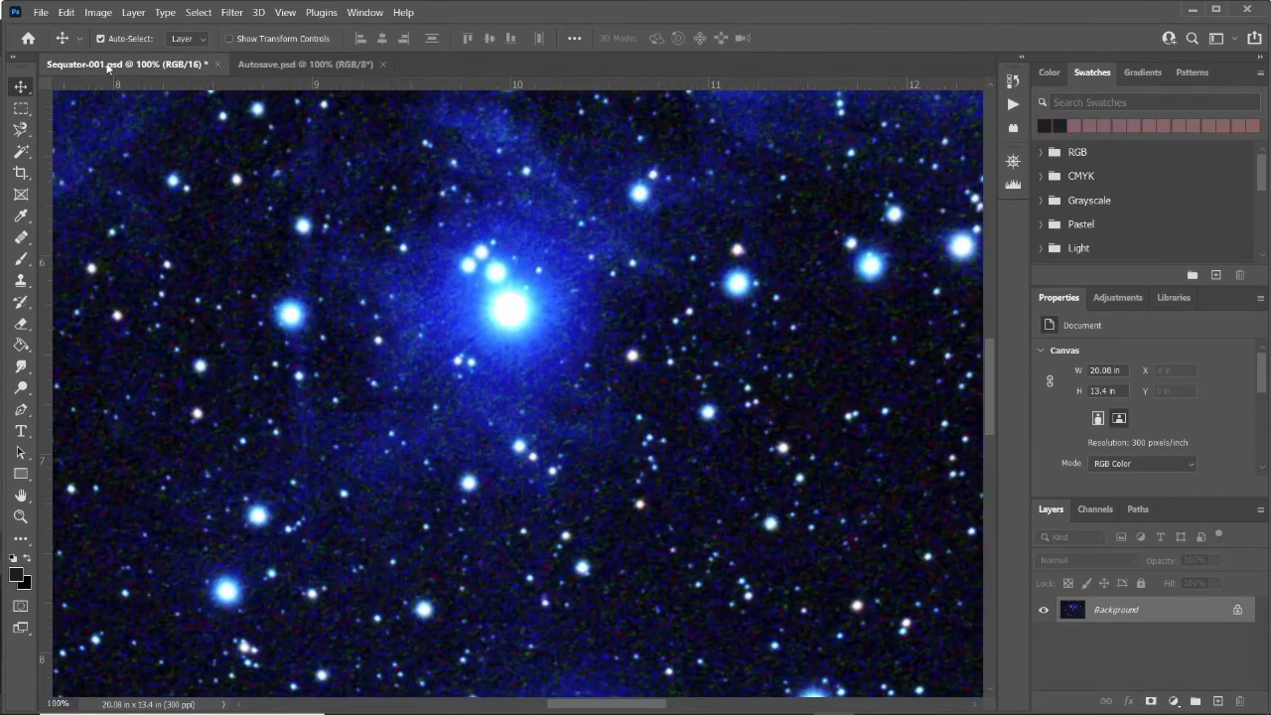
click(263, 64)
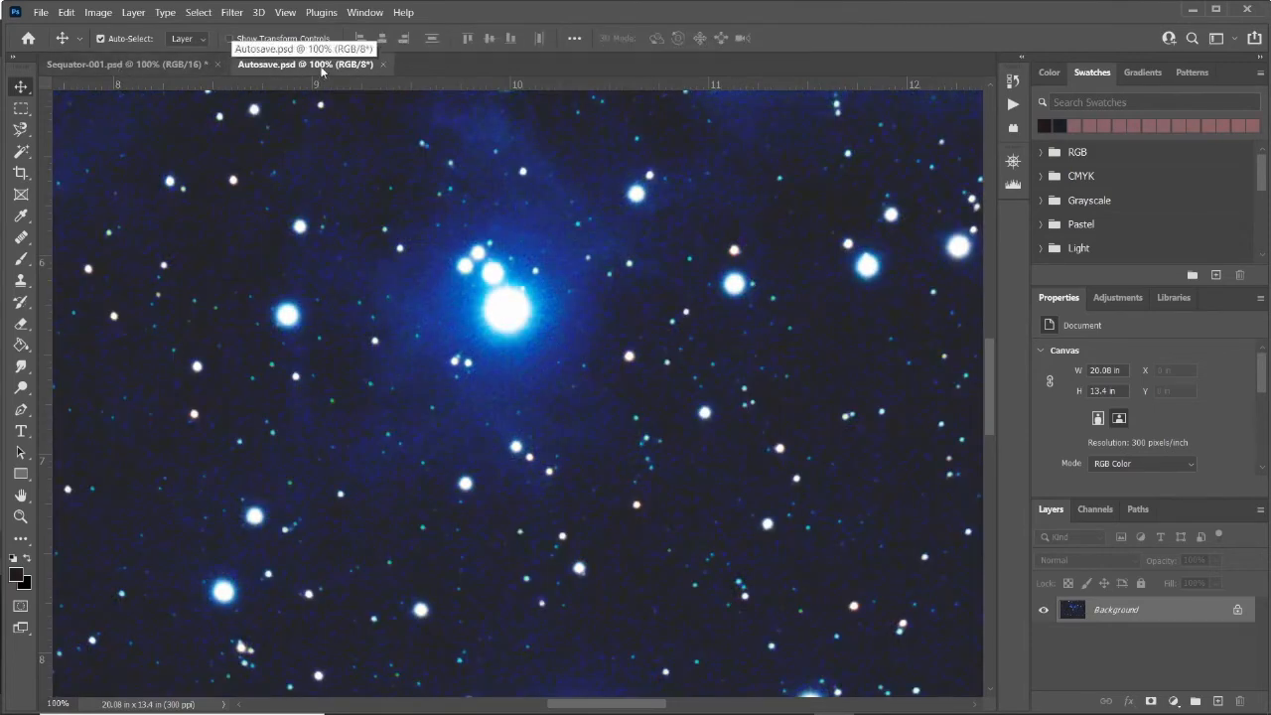
click(100, 64)
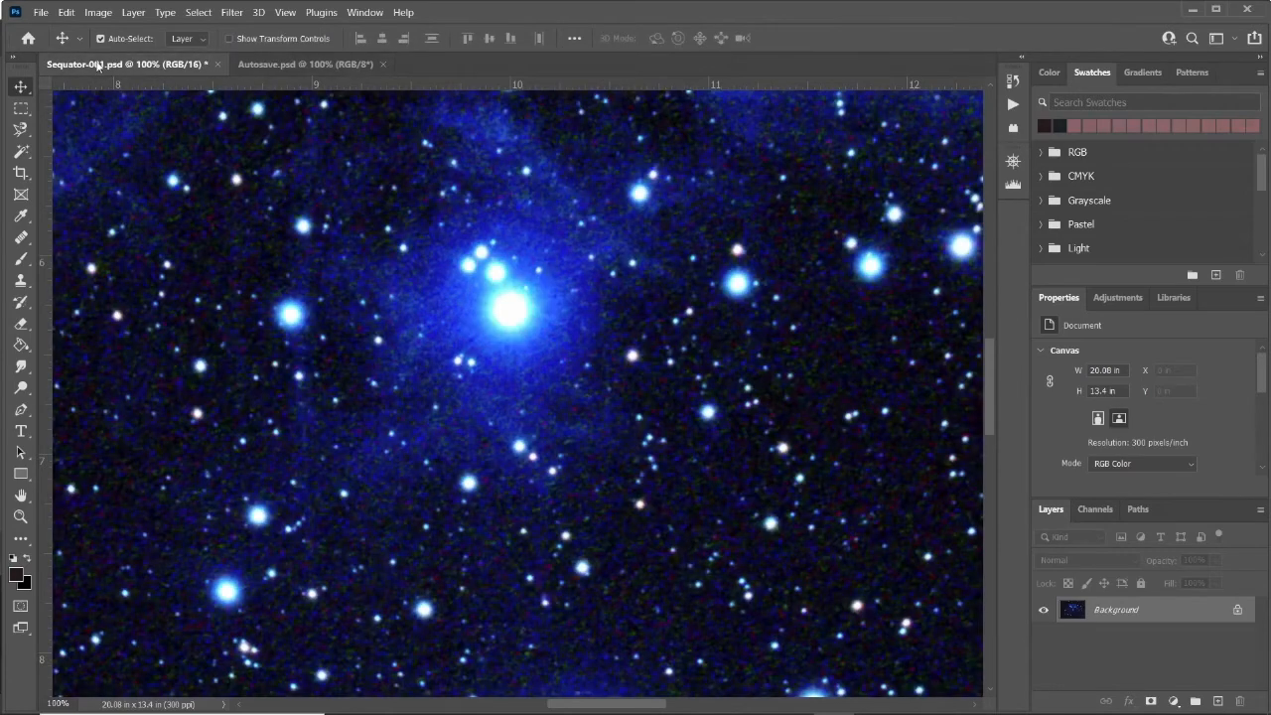
click(328, 66)
key(ctrl)
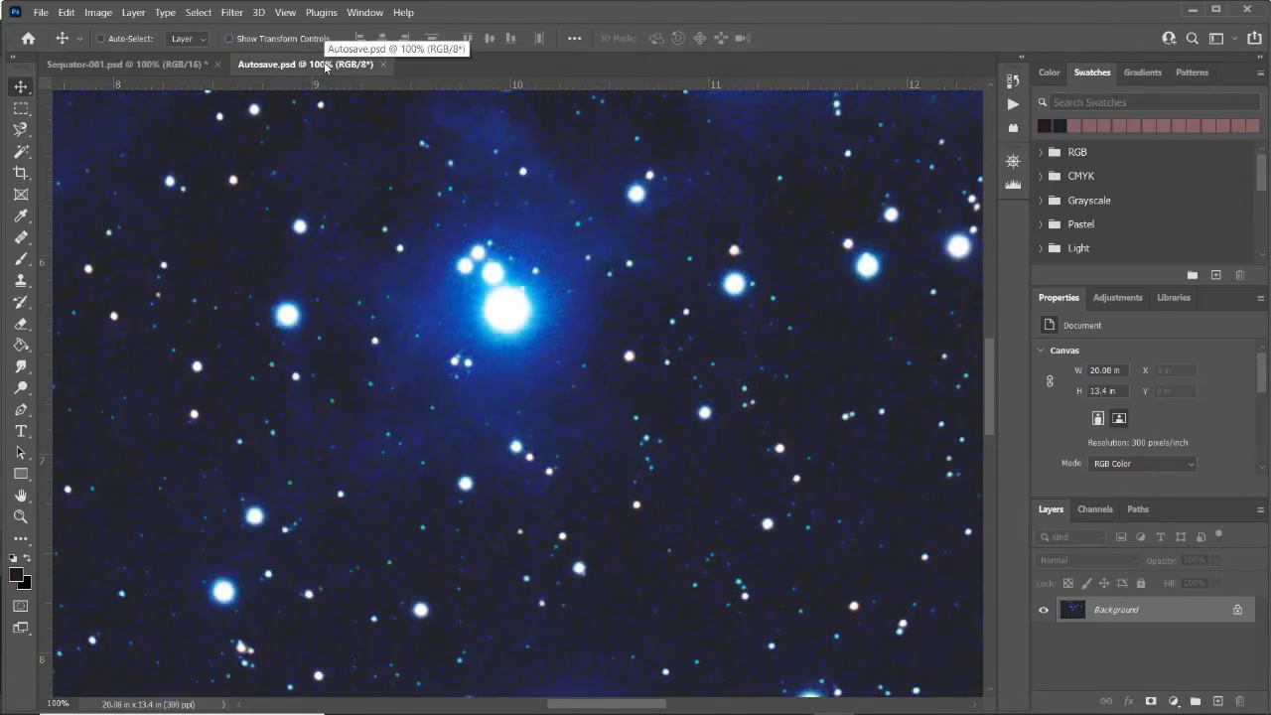
Compare both documents again side by side at fit-to-screen zoom.
key(ctrl+0)
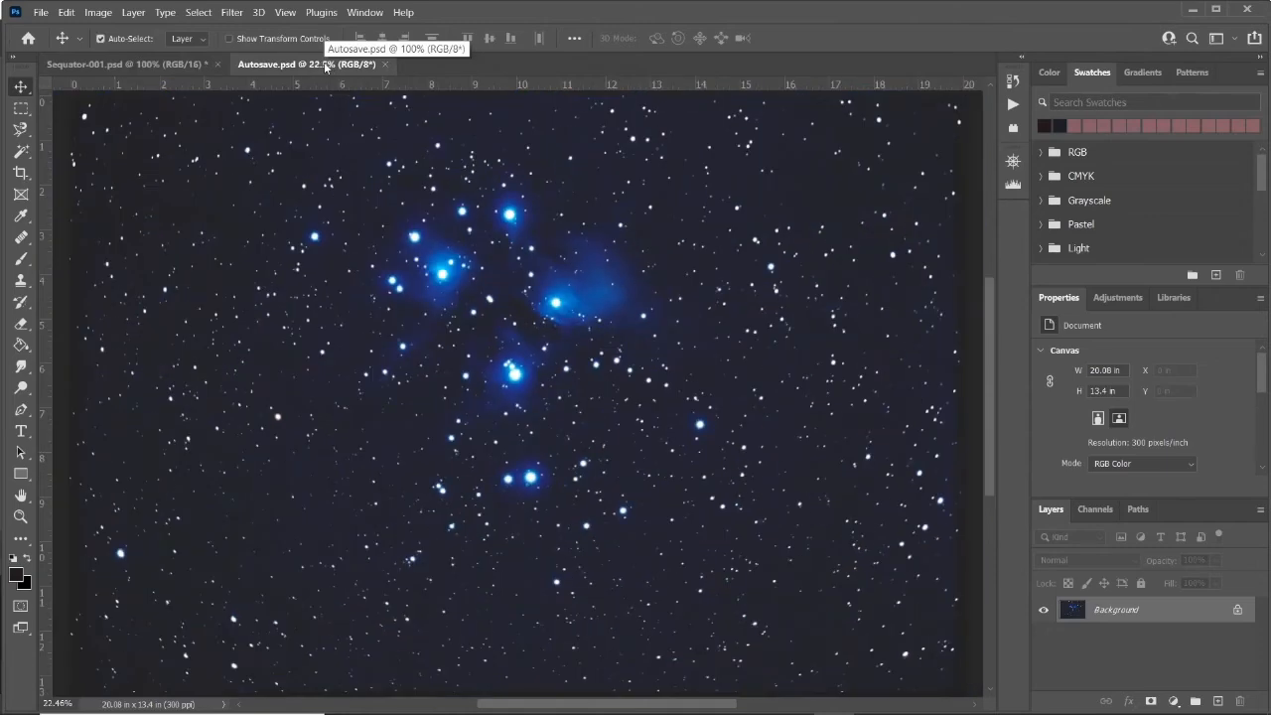
click(167, 65)
key(ctrl)
key(ctrl+0)
click(263, 64)
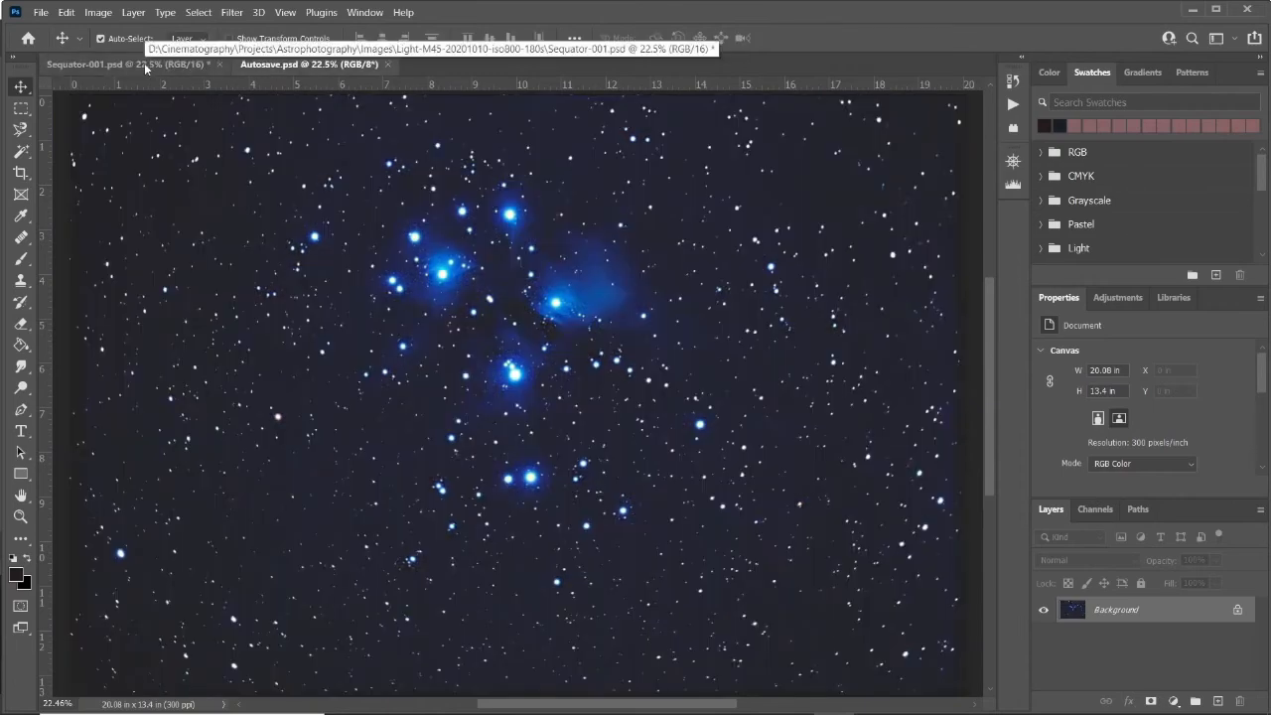